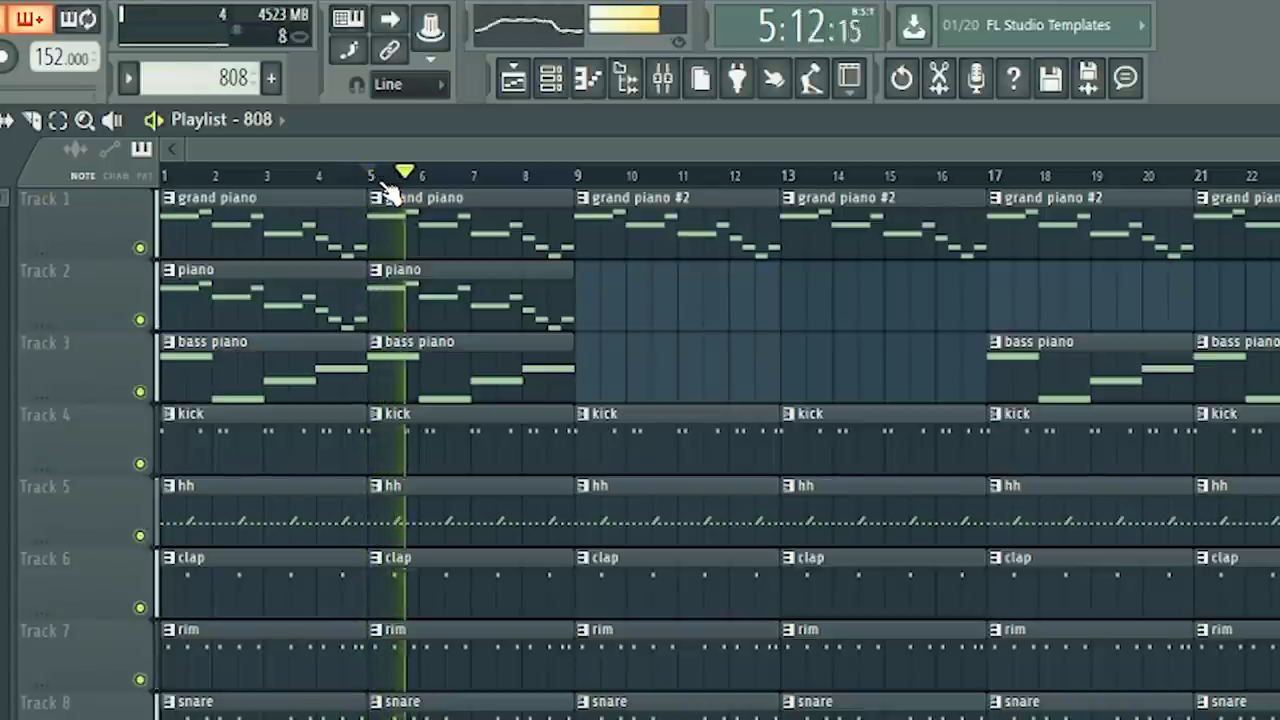
Step: Stop playback and move the mixer window aside
{"action": "key", "text": "space"}
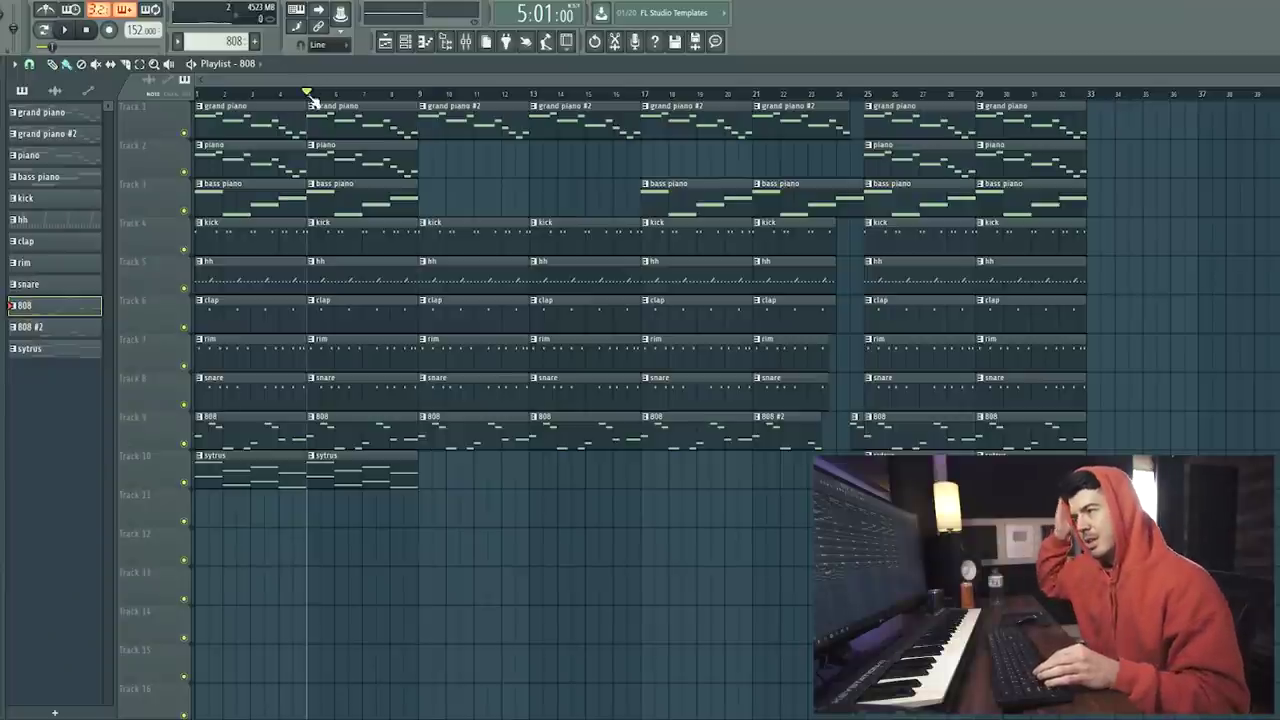
{"action": "key", "text": "F6"}
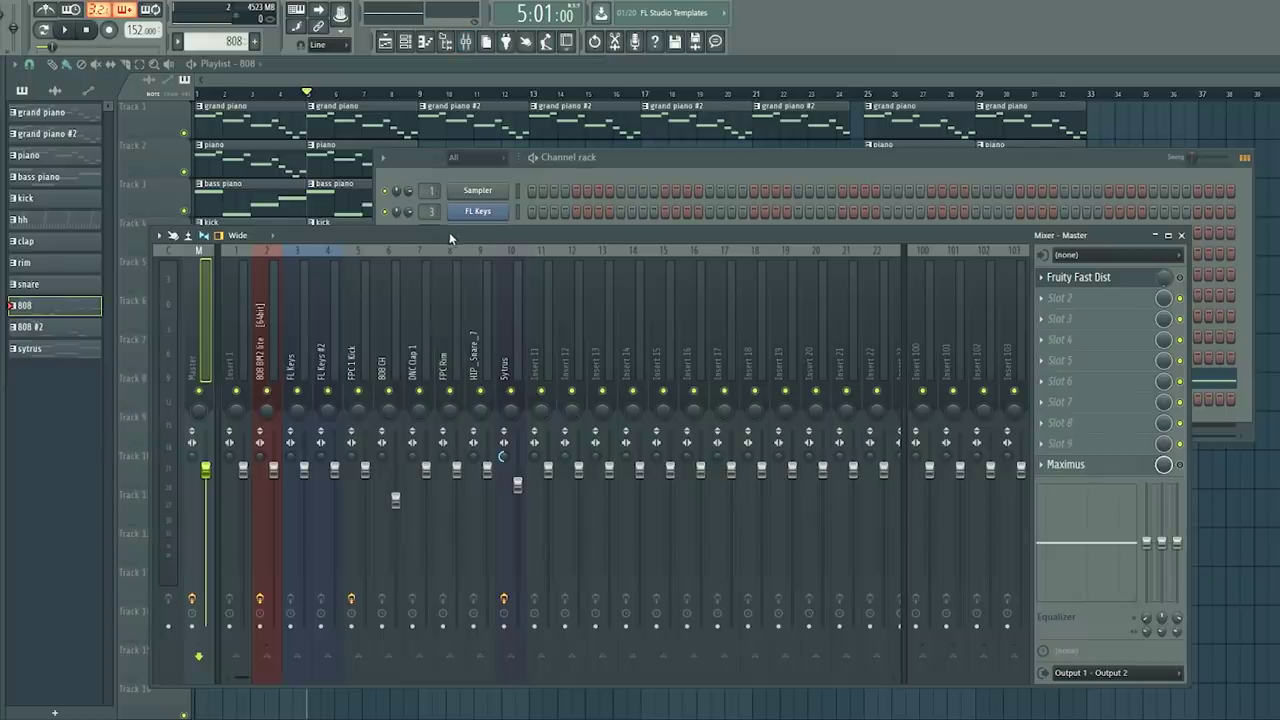
{"action": "left_click_drag", "start_coordinate": [444, 238], "coordinate": [525, 223]}
{"action": "double_click", "coordinate": [525, 223]}
{"action": "double_click", "coordinate": [431, 71]}
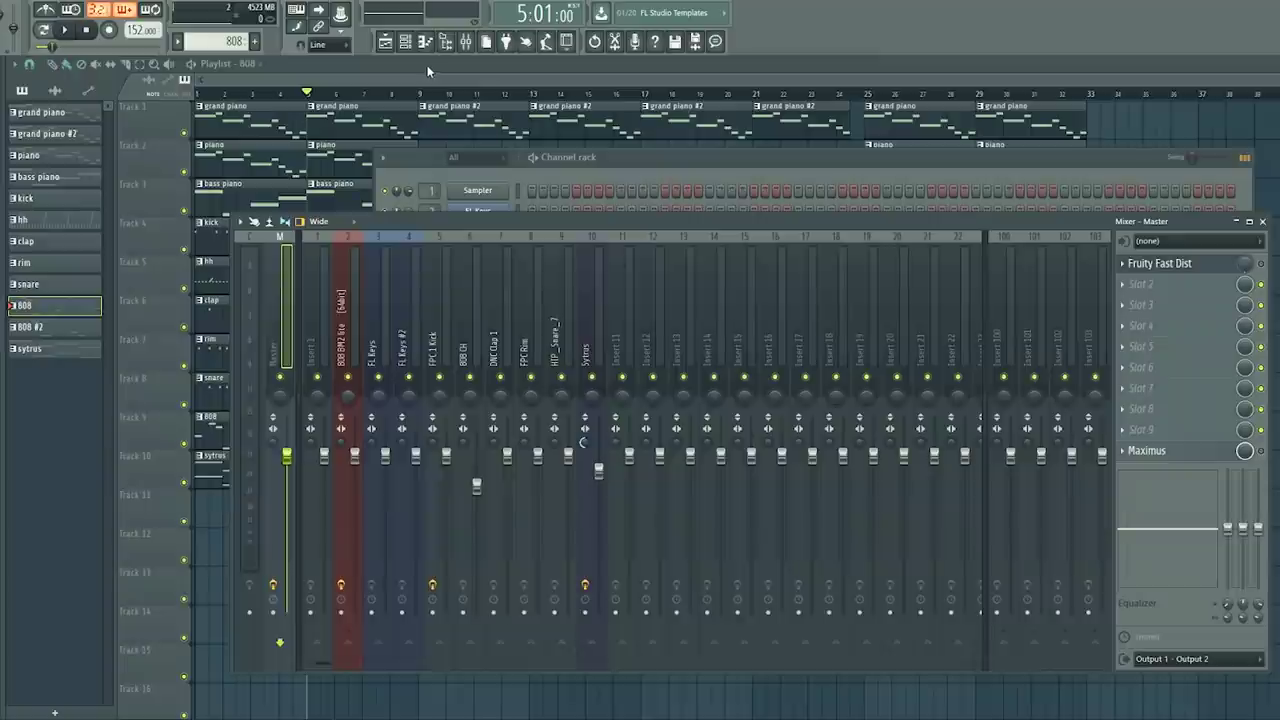
Step: Return to the Playlist and unmute the piano on Track 2 and the grand piano on Track 1
{"action": "left_click", "coordinate": [379, 82]}
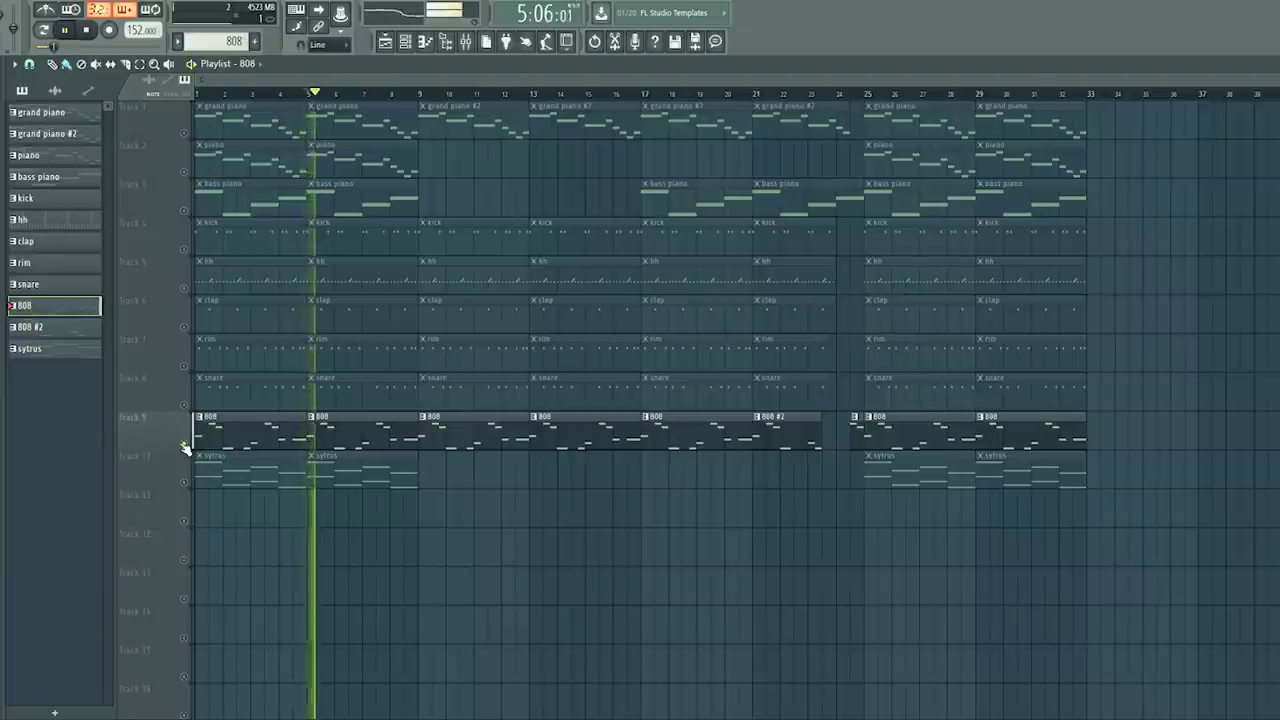
{"action": "left_click", "coordinate": [184, 171]}
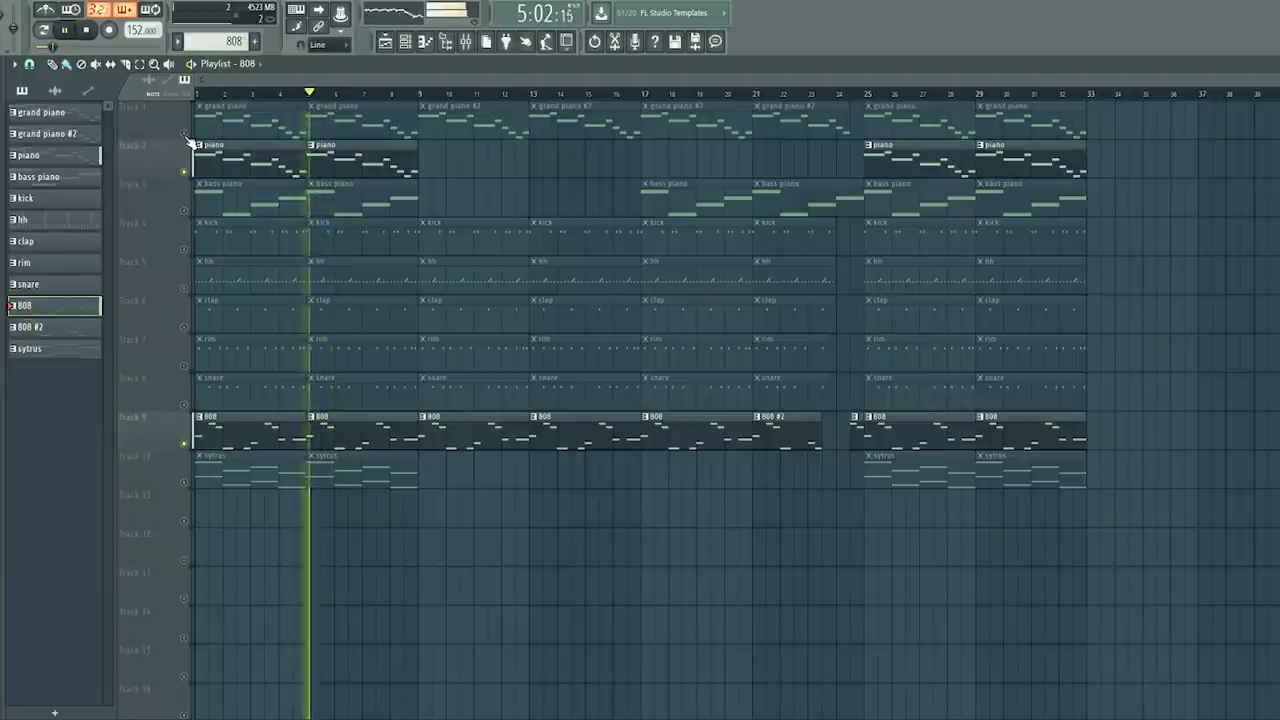
{"action": "left_click", "coordinate": [184, 132]}
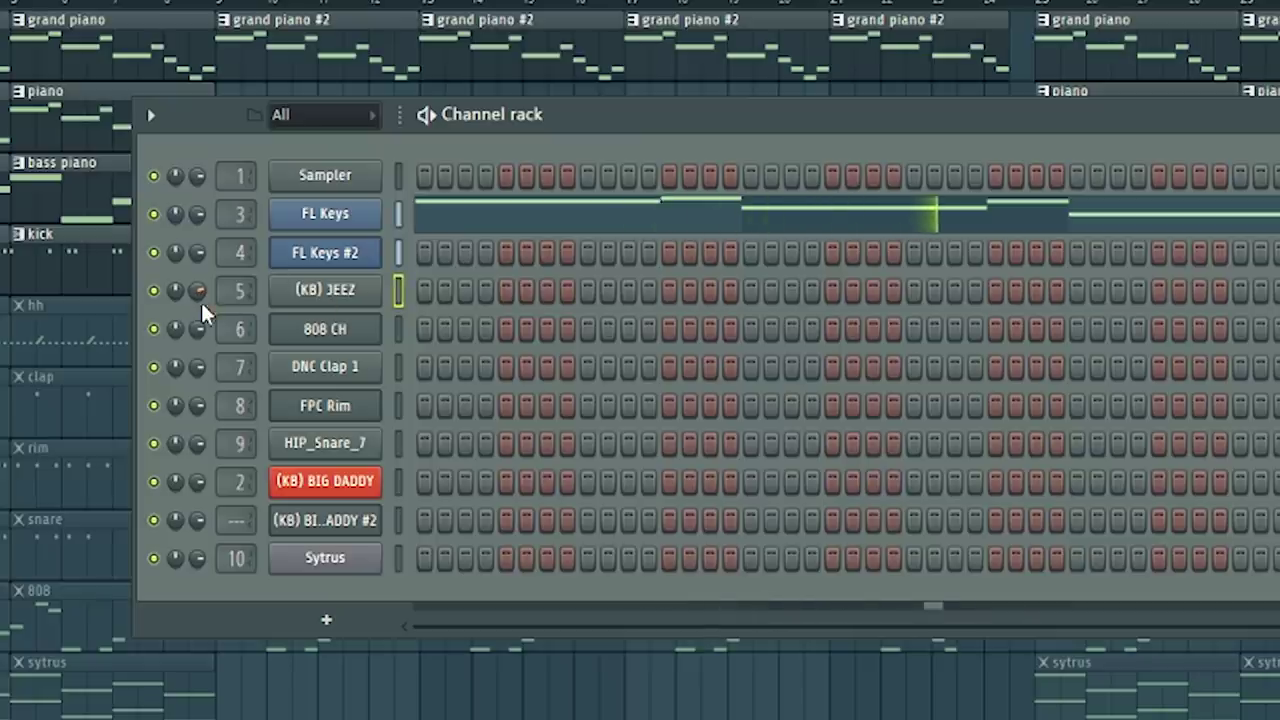
Step: Adjust the (KB) JEEZ kick channel's volume in the Channel rack and audition the DNC Clap 1 channel
{"action": "right_click", "coordinate": [204, 291]}
{"action": "left_click", "coordinate": [228, 295]}
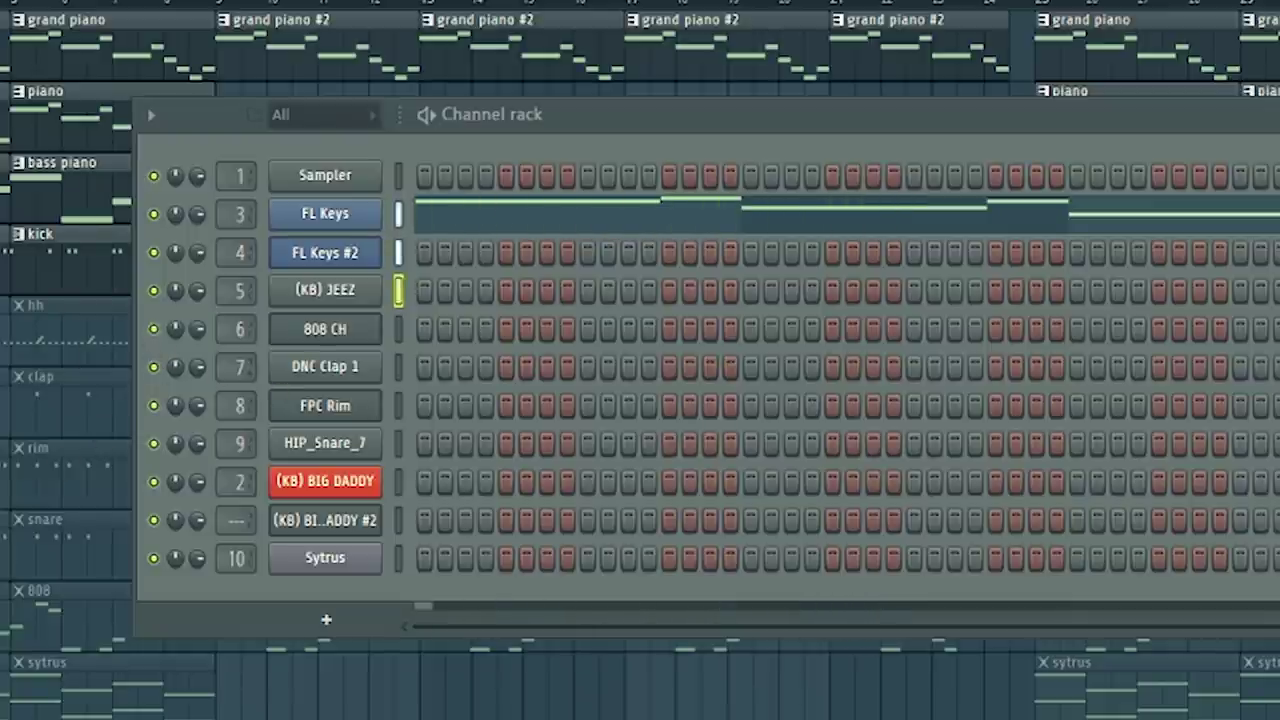
{"action": "key", "text": "F6"}
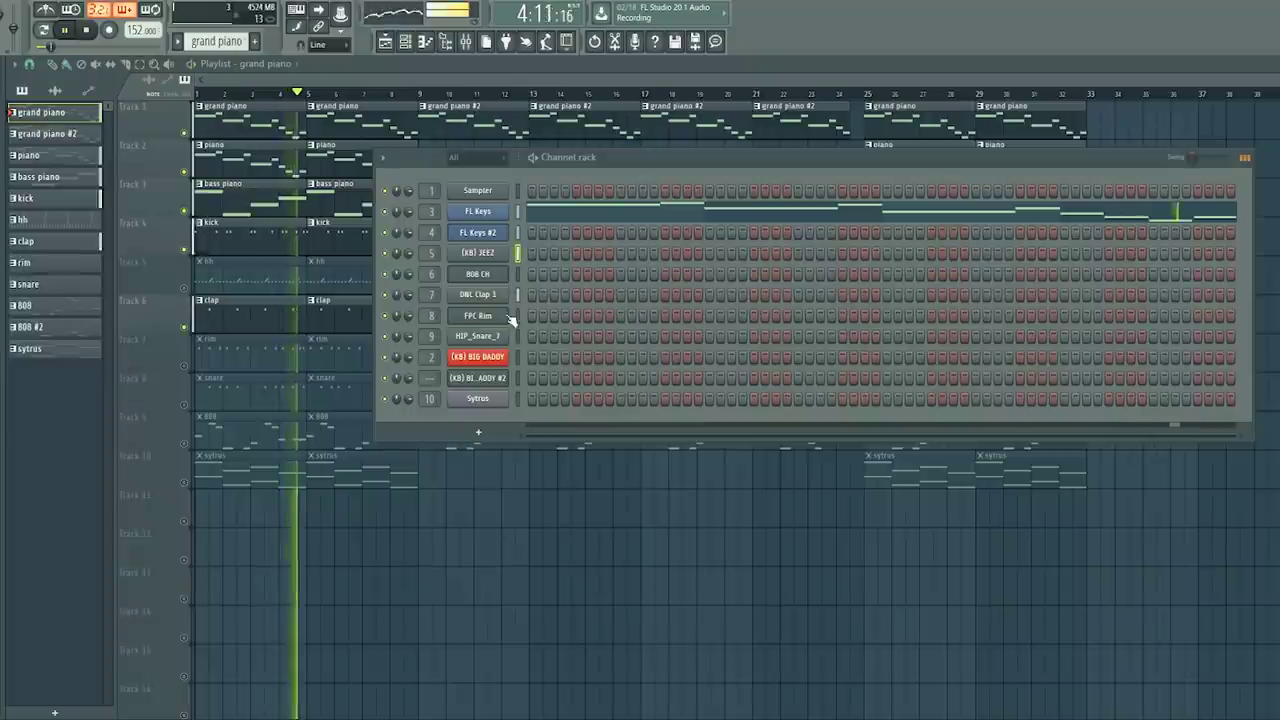
{"action": "left_click", "coordinate": [486, 297]}
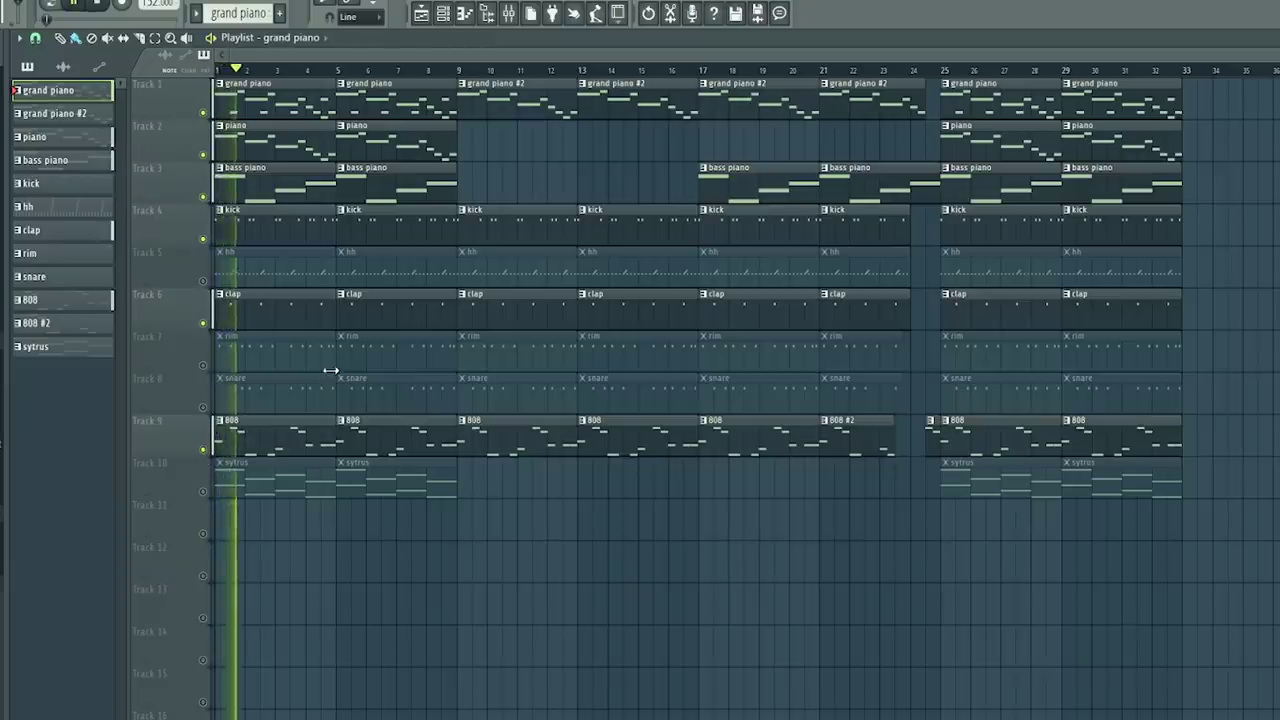
Step: In the piano roll of Track 9's 808 pattern, replace the G4 note before bar 3 with one half as long, ending at bar 3
{"action": "double_click", "coordinate": [255, 442]}
{"action": "scroll", "coordinate": [328, 400], "scroll_direction": "up", "scroll_amount": 4}
{"action": "key", "text": "space"}
{"action": "scroll", "coordinate": [340, 388], "scroll_direction": "down", "scroll_amount": 7}
{"action": "scroll", "coordinate": [345, 375], "scroll_direction": "up", "scroll_amount": 6}
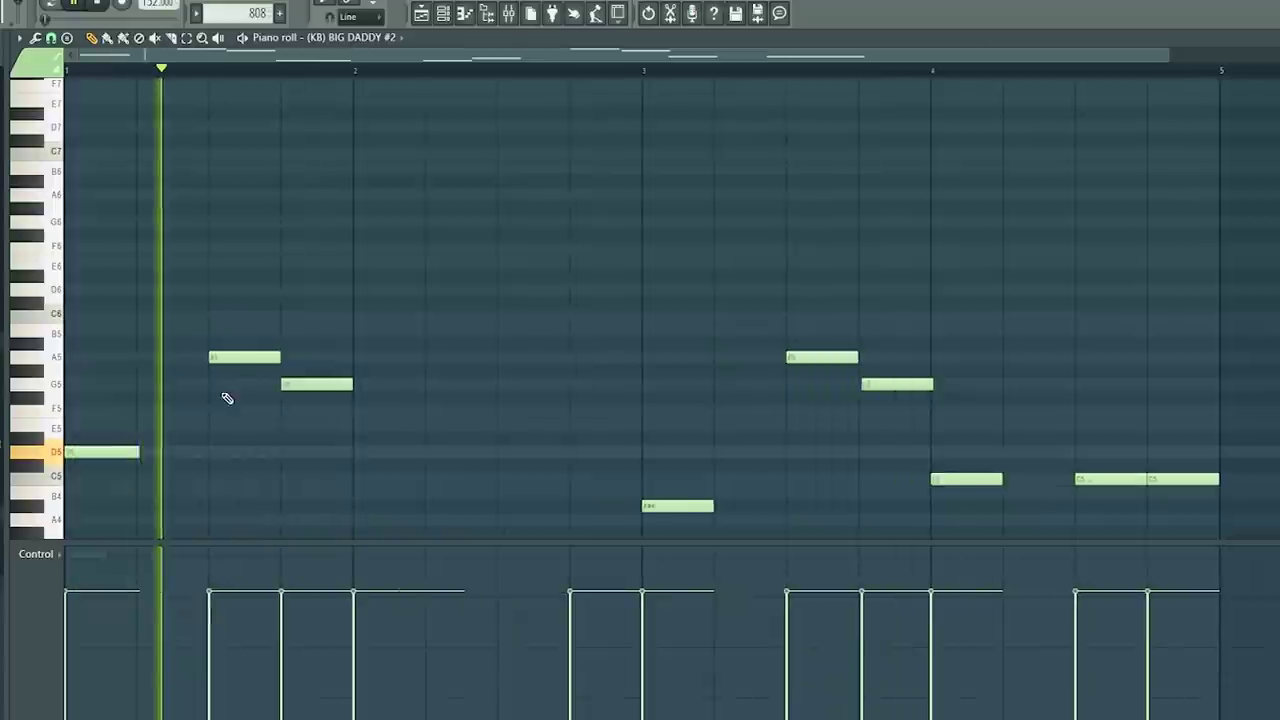
{"action": "scroll", "coordinate": [400, 384], "scroll_direction": "down", "scroll_amount": 4}
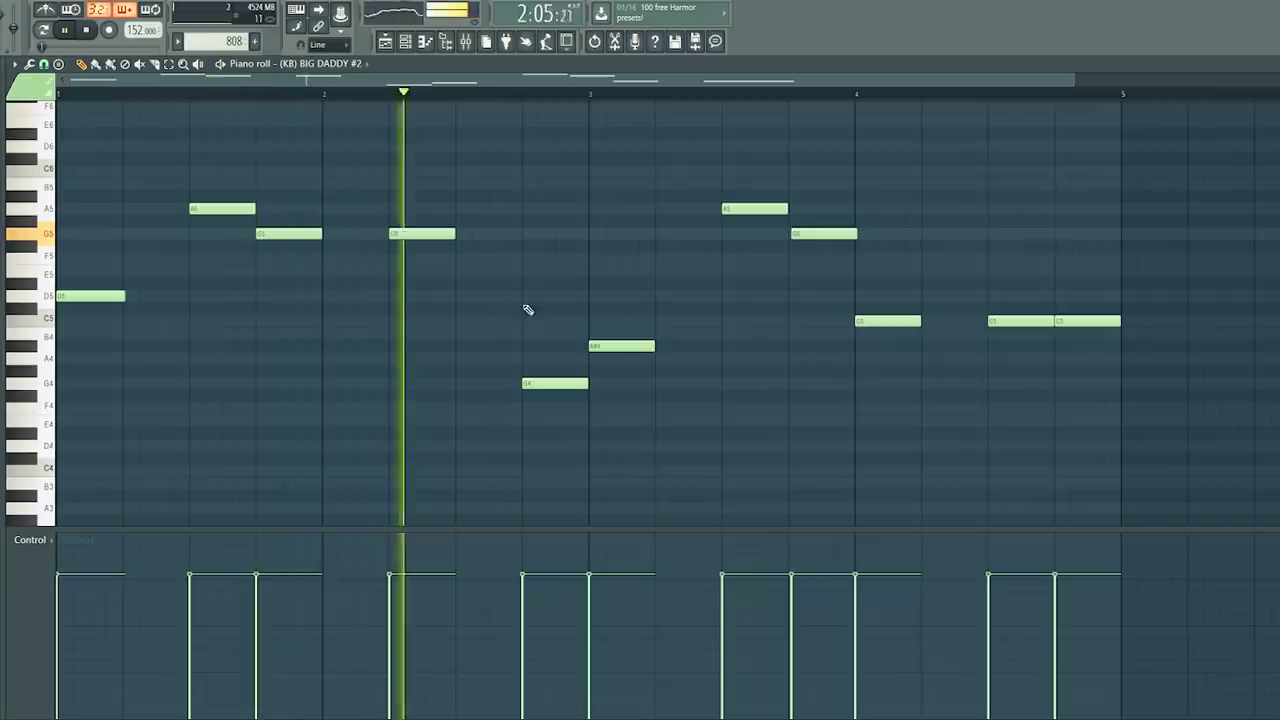
{"action": "right_click", "coordinate": [545, 386]}
{"action": "left_click", "coordinate": [559, 386]}
{"action": "left_click_drag", "start_coordinate": [617, 386], "coordinate": [582, 386]}
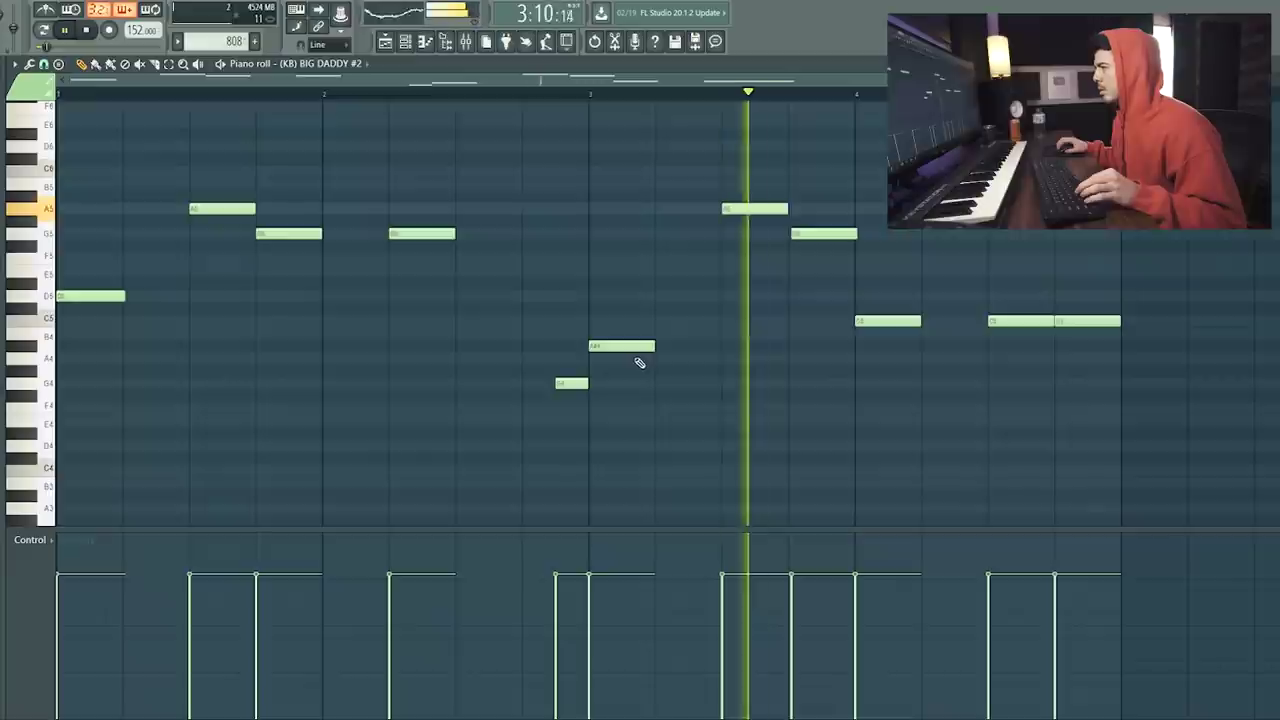
Step: In bar 3 of the 808 pattern, replace the late A5 note with a short A#4 and halve the G5 note after it
{"action": "left_click_drag", "start_coordinate": [774, 359], "coordinate": [746, 321]}
{"action": "right_click", "coordinate": [754, 320]}
{"action": "left_click_drag", "start_coordinate": [737, 207], "coordinate": [766, 349]}
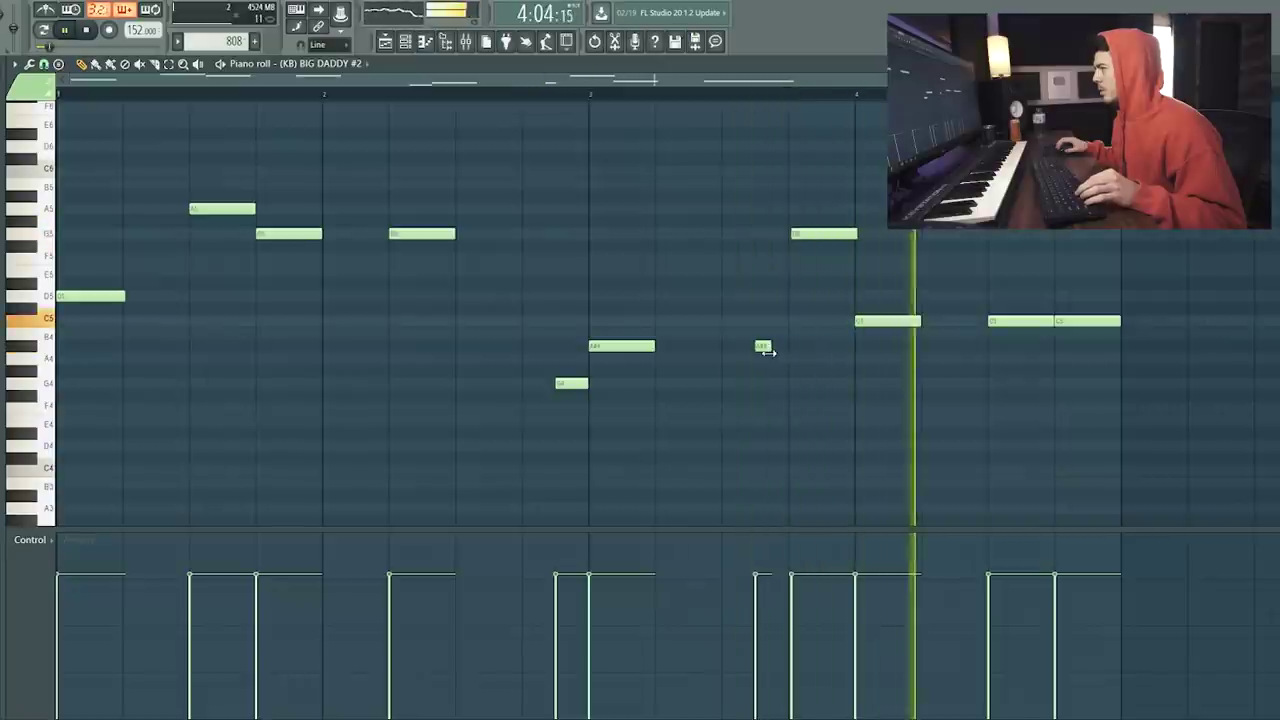
{"action": "right_click", "coordinate": [796, 235]}
{"action": "left_click", "coordinate": [795, 234]}
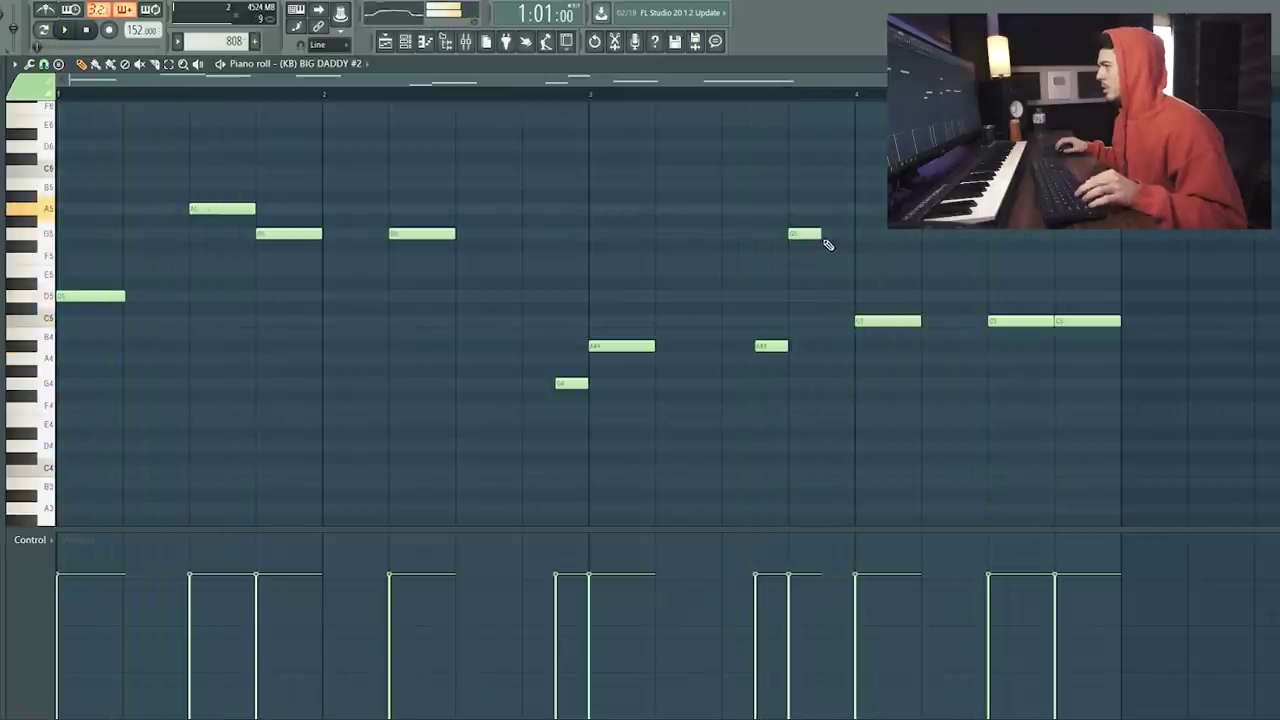
{"action": "key", "text": "space"}
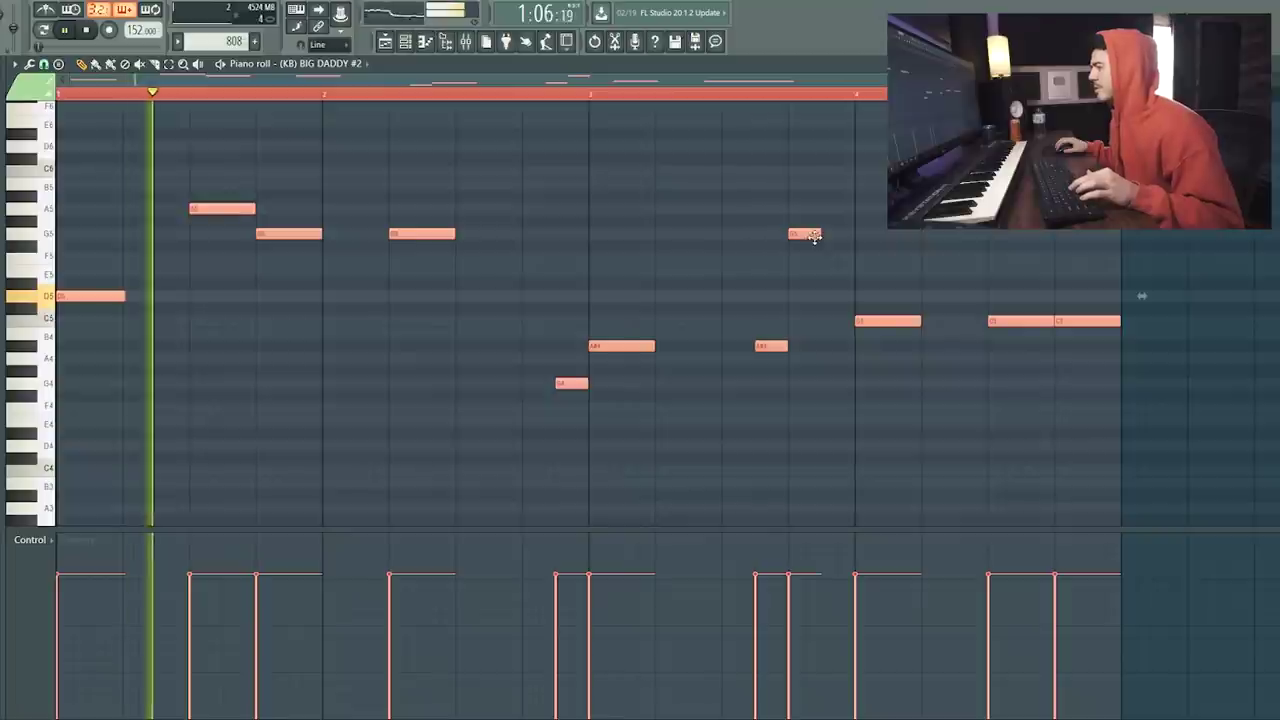
{"action": "mouse_move", "coordinate": [820, 236]}
{"action": "left_mouse_down"}
{"action": "mouse_move", "coordinate": [855, 238]}
{"action": "mouse_move", "coordinate": [820, 242]}
{"action": "left_mouse_up"}
{"action": "left_click", "coordinate": [836, 258], "text": "ctrl"}
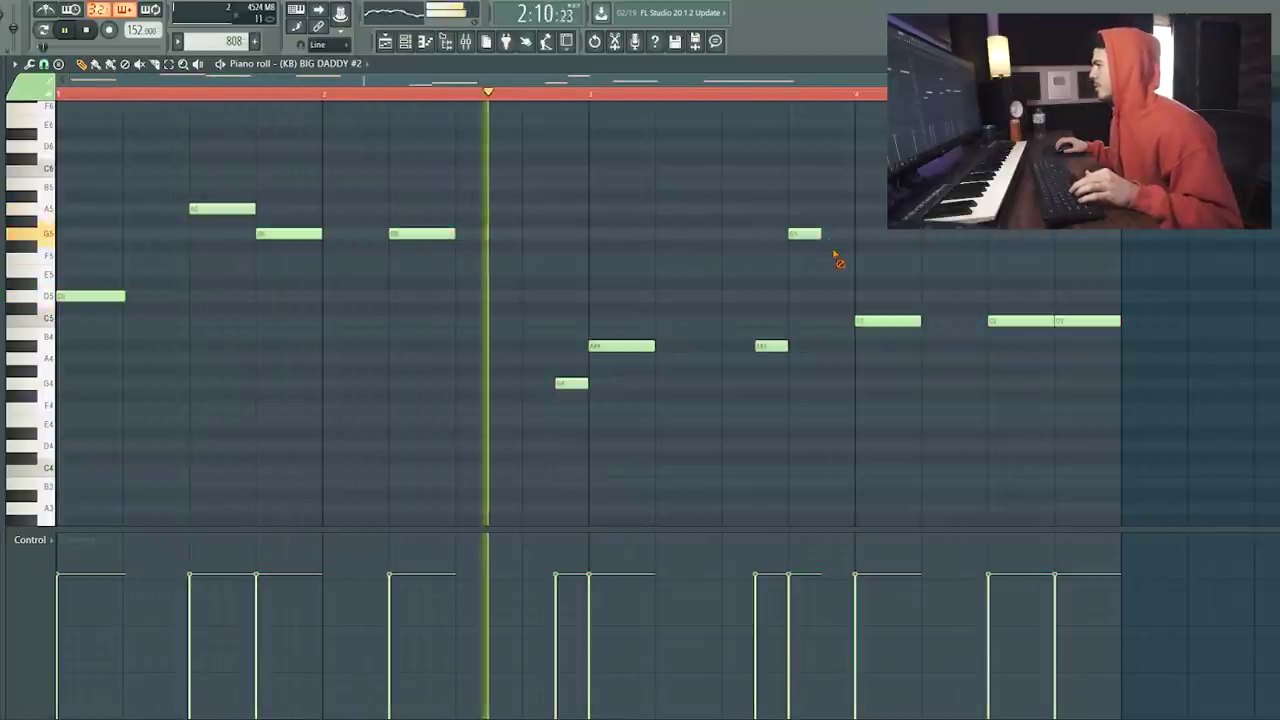
{"action": "scroll", "coordinate": [674, 100], "scroll_direction": "down", "scroll_amount": 2}
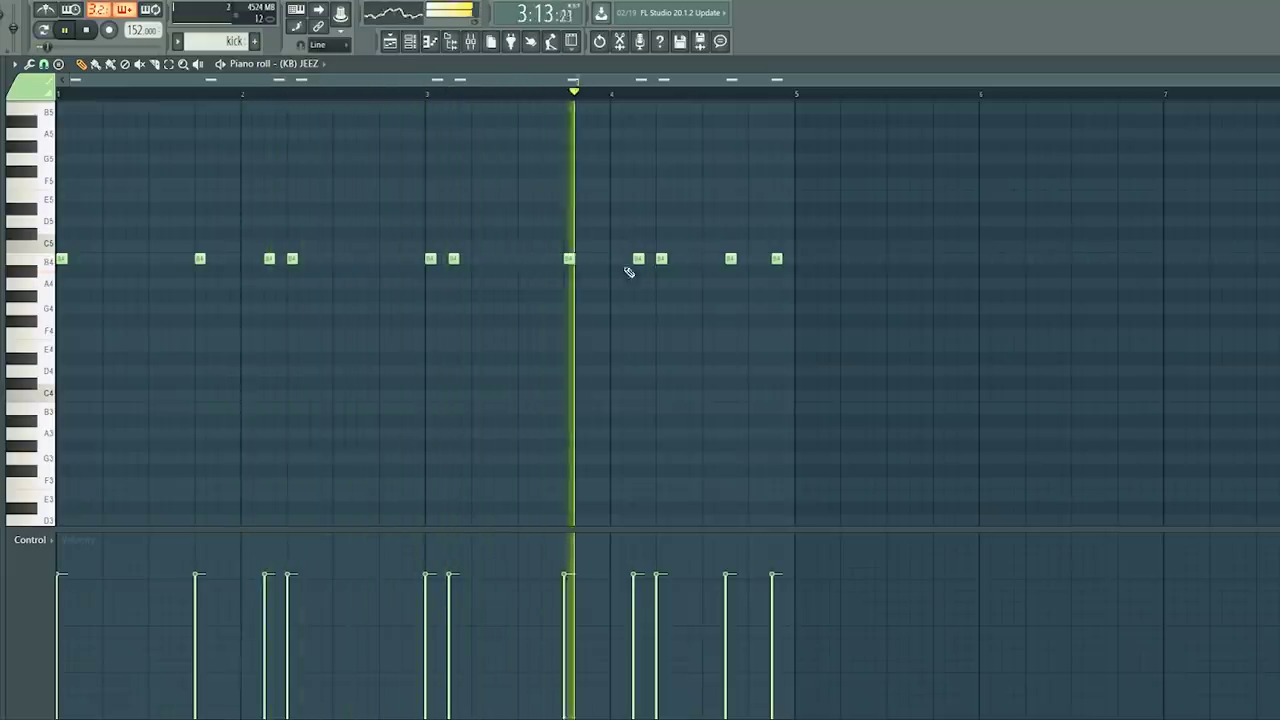
Step: Try a different position for the second-to-last kick note in bar 4 and restore the original kick rhythm
{"action": "right_click", "coordinate": [731, 260]}
{"action": "left_click", "coordinate": [750, 262]}
{"action": "left_click", "coordinate": [619, 95]}
{"action": "right_click", "coordinate": [760, 263]}
{"action": "left_click", "coordinate": [762, 260]}
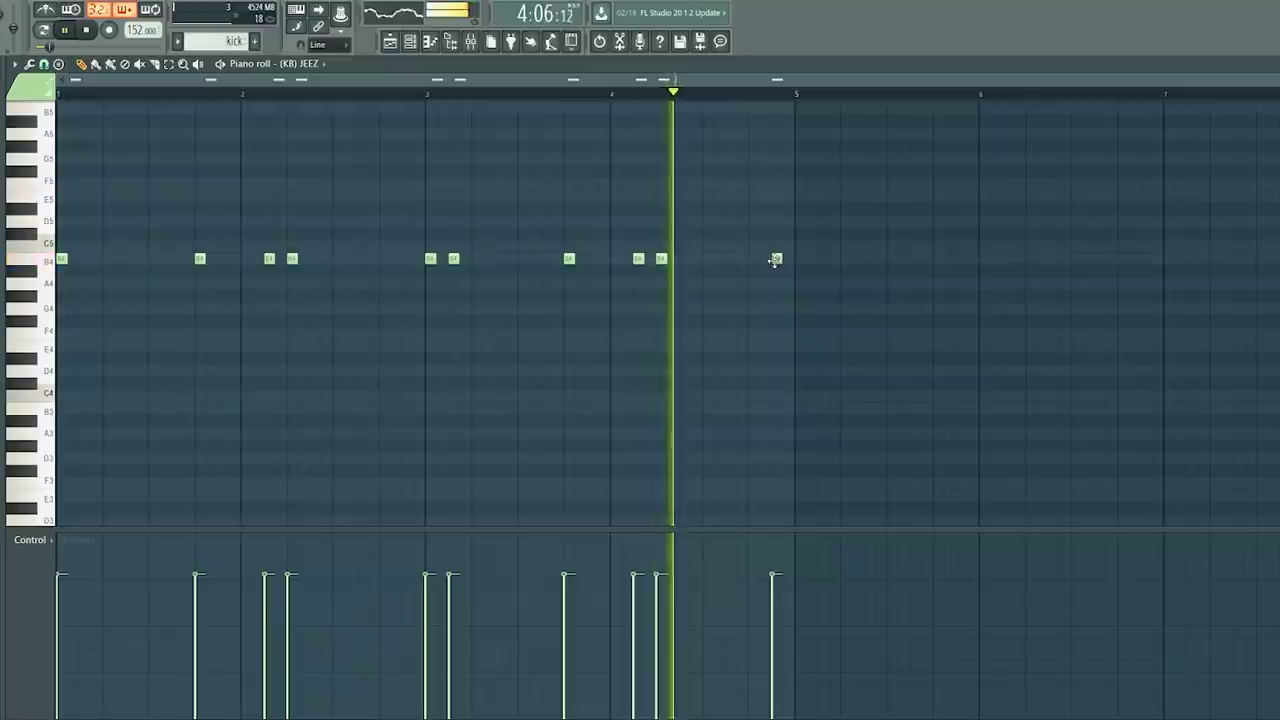
{"action": "key", "text": "space"}
{"action": "left_click", "coordinate": [753, 260]}
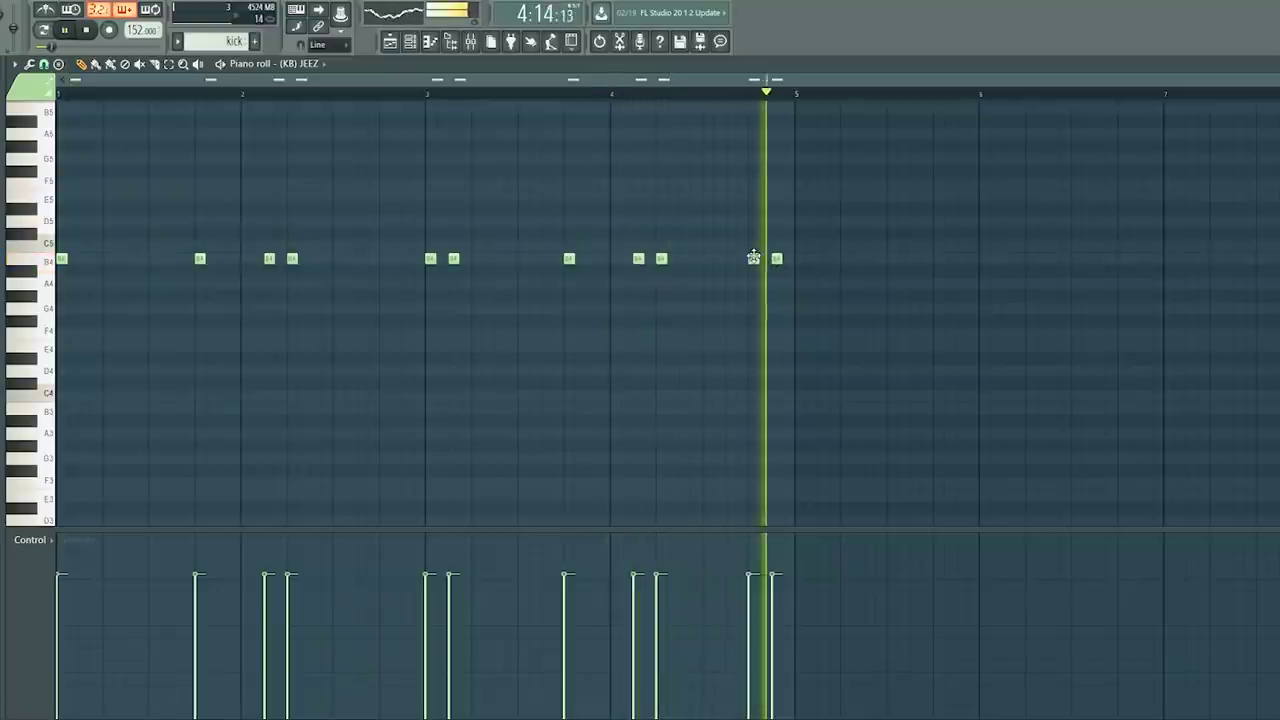
{"action": "left_click", "coordinate": [731, 263]}
{"action": "left_click", "coordinate": [754, 263]}
{"action": "right_click", "coordinate": [776, 263]}
{"action": "key", "text": "space"}
{"action": "key", "text": "space"}
{"action": "left_click", "coordinate": [774, 265]}
{"action": "right_click", "coordinate": [754, 264]}
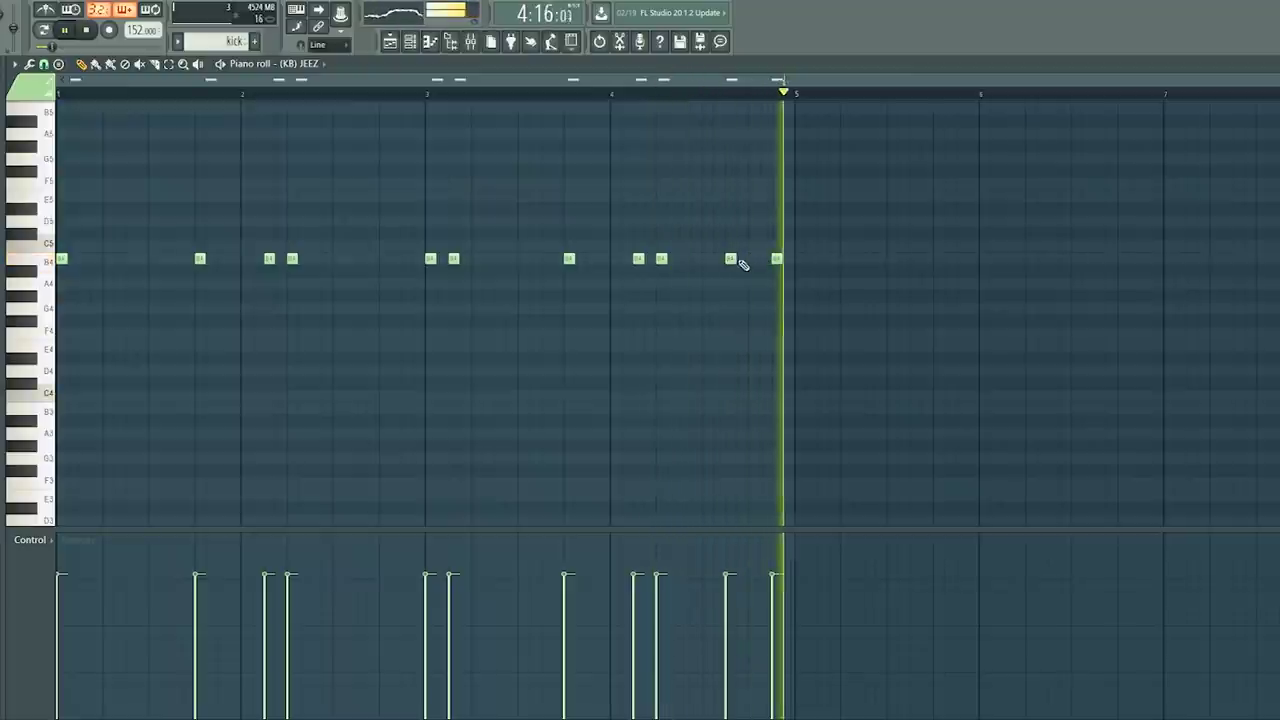
Step: Unmute the hh pattern on Track 5 in the Playlist and bring up the Channel rack
{"action": "left_click", "coordinate": [409, 40]}
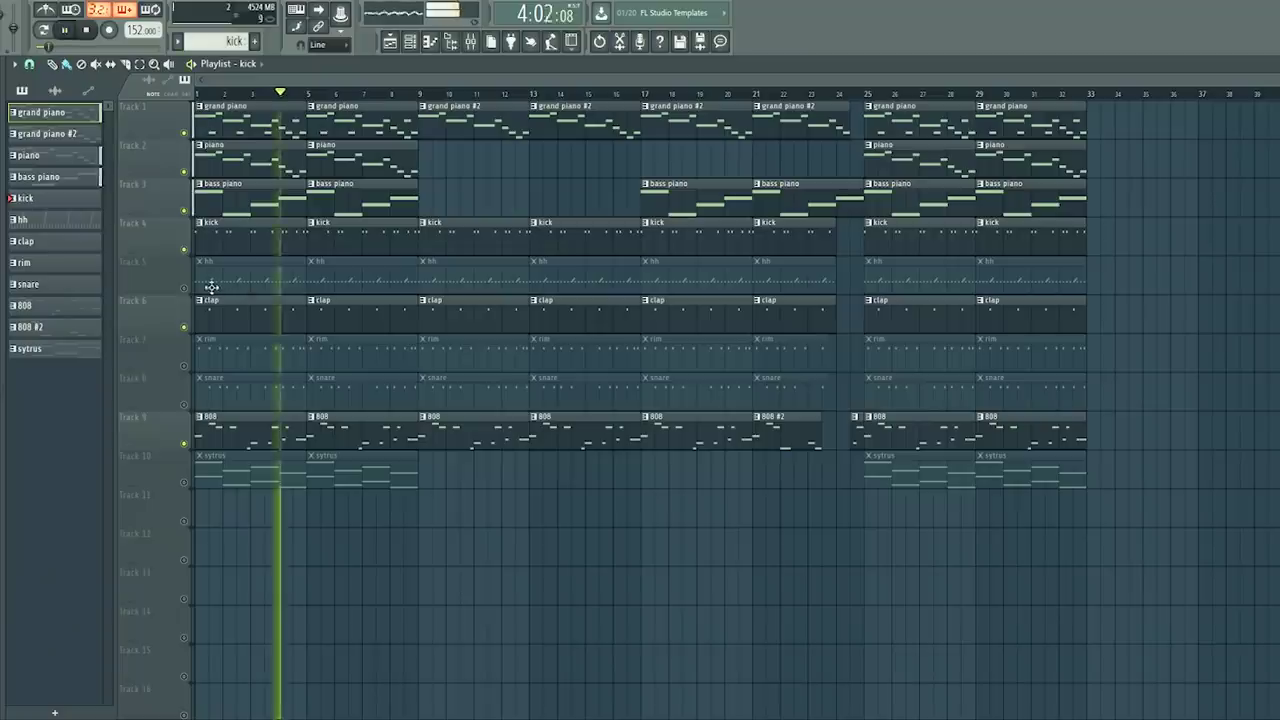
{"action": "left_click", "coordinate": [185, 288]}
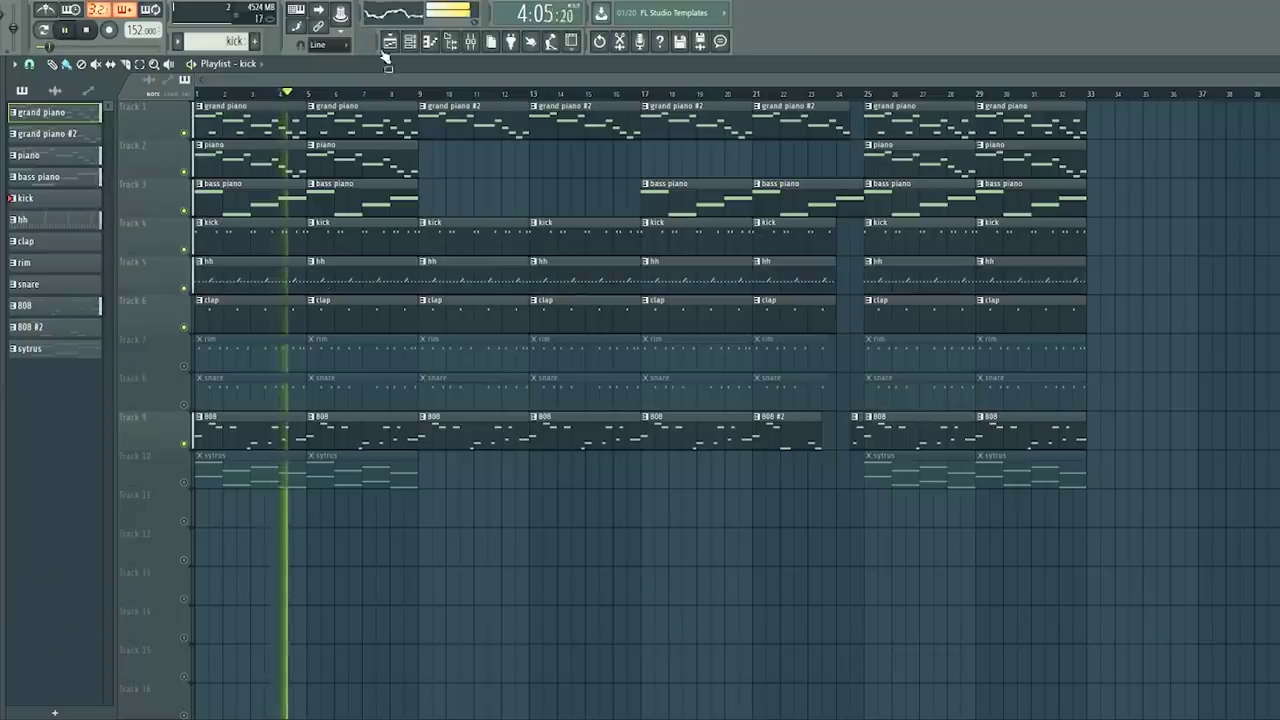
{"action": "left_click", "coordinate": [409, 40]}
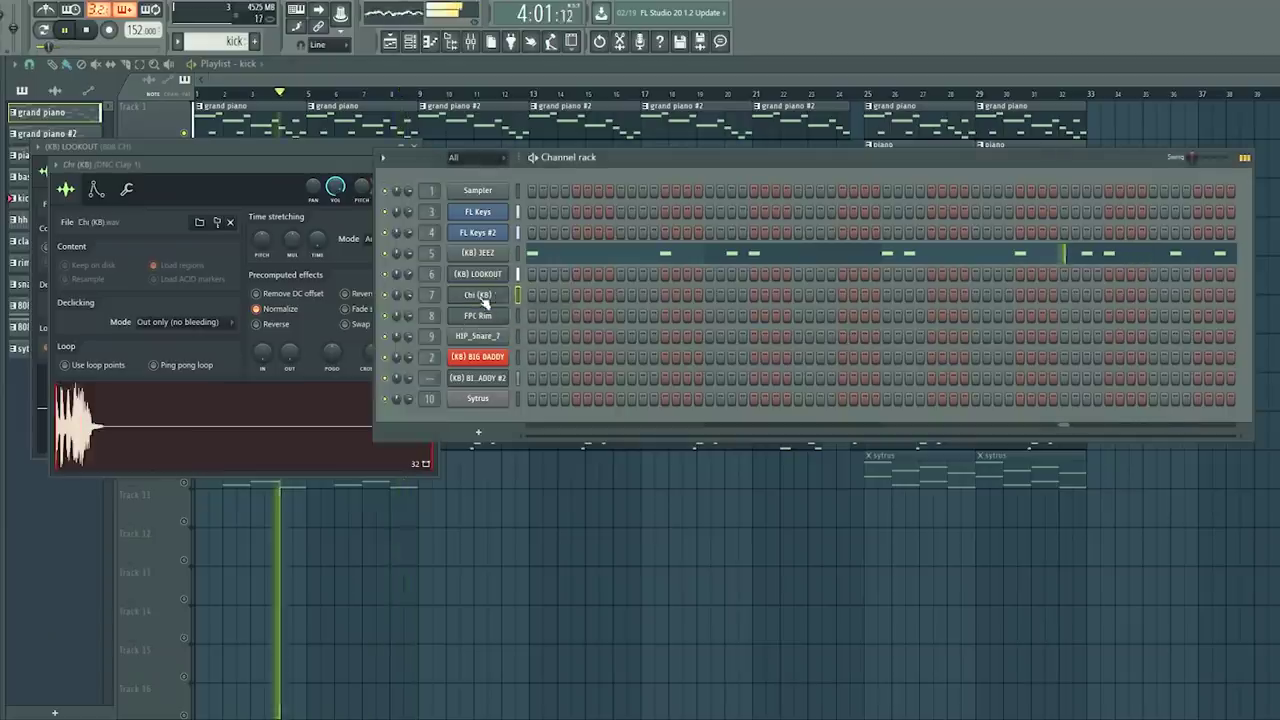
{"action": "right_click", "coordinate": [858, 470]}
{"action": "left_click", "coordinate": [900, 486]}
{"action": "left_click", "coordinate": [953, 328]}
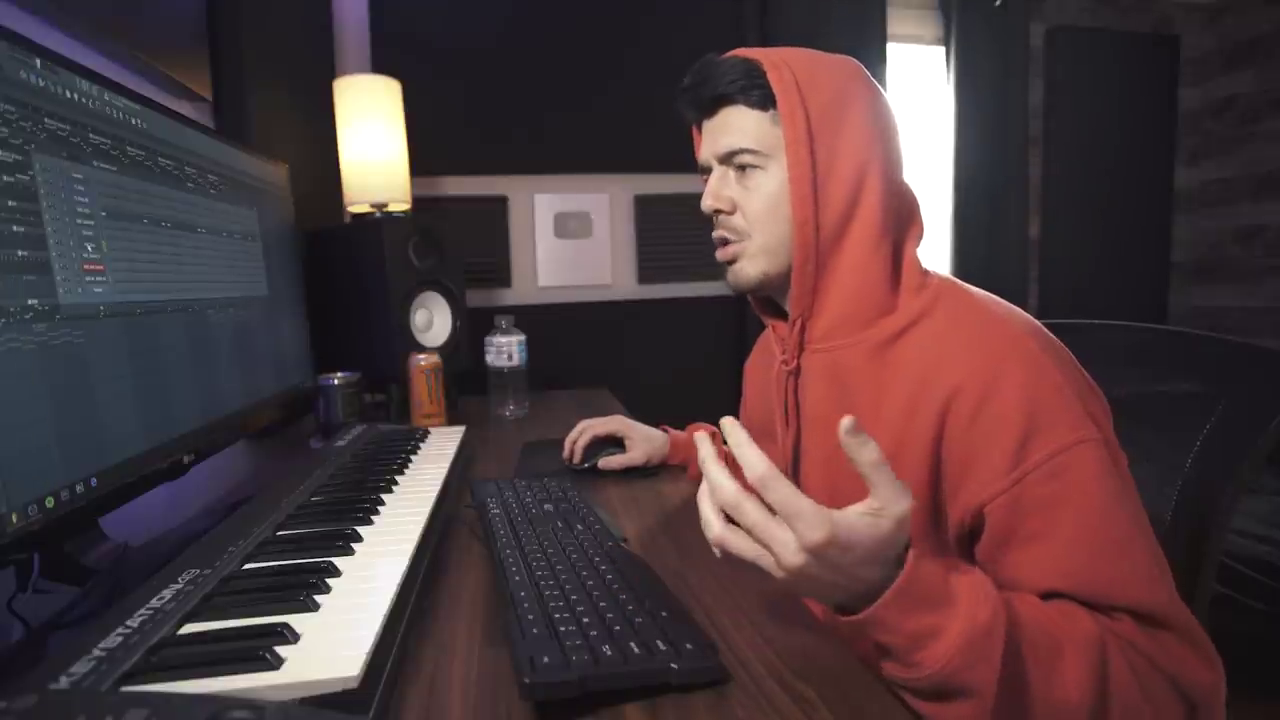
Step: Load Fruity Reeverb 2 in slot 1 of the FL Keys #2 mixer track and raise its wet level
{"action": "left_click", "coordinate": [89, 247]}
{"action": "key", "text": "F9"}
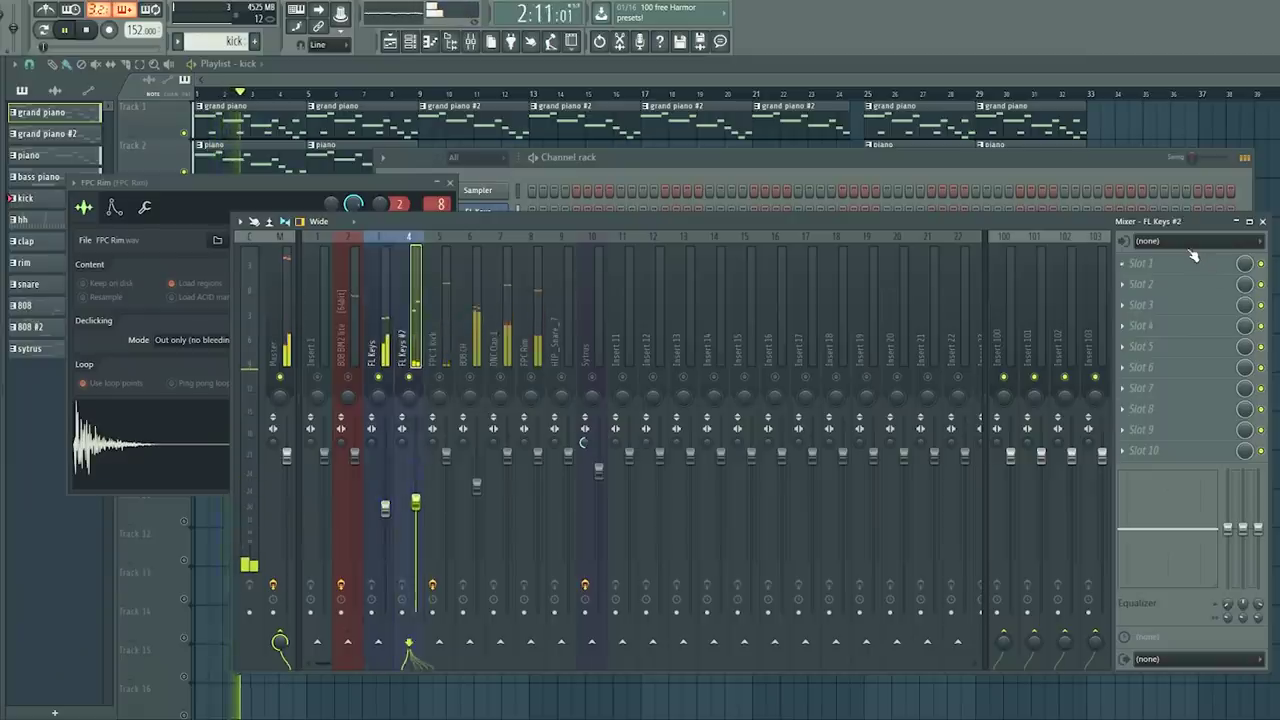
{"action": "left_click", "coordinate": [1195, 264]}
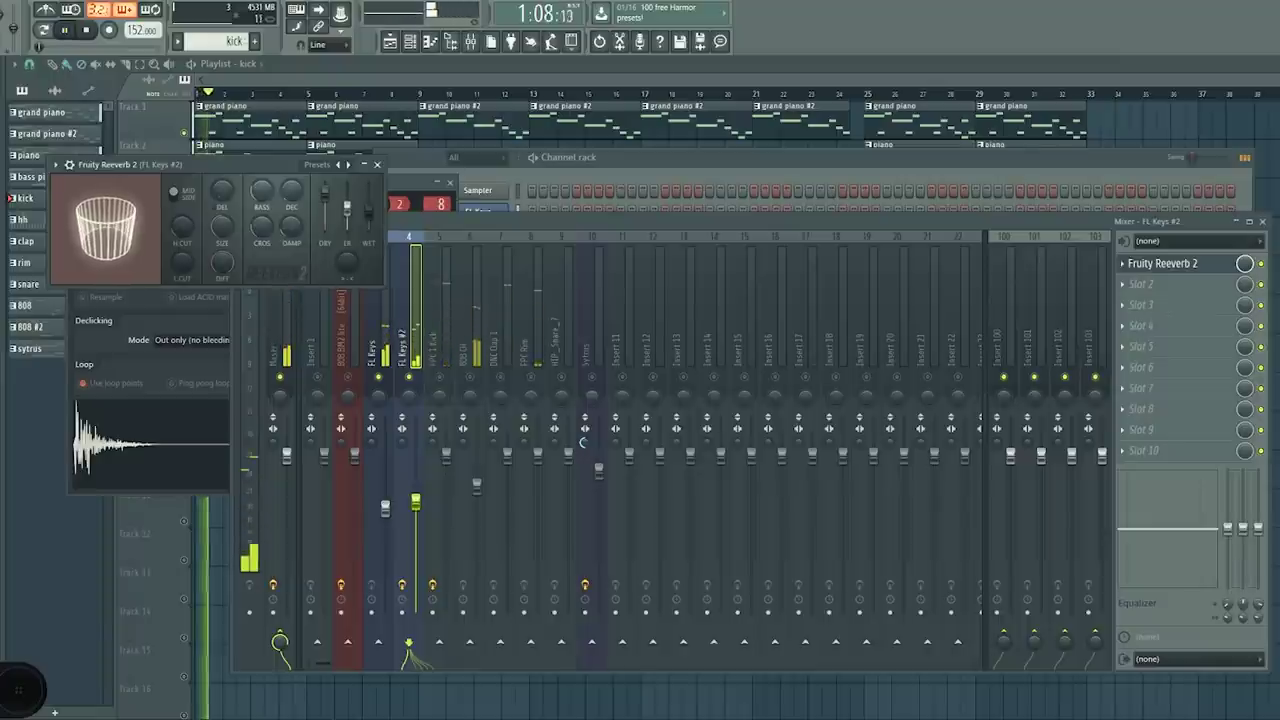
{"action": "left_click_drag", "start_coordinate": [369, 206], "coordinate": [372, 189]}
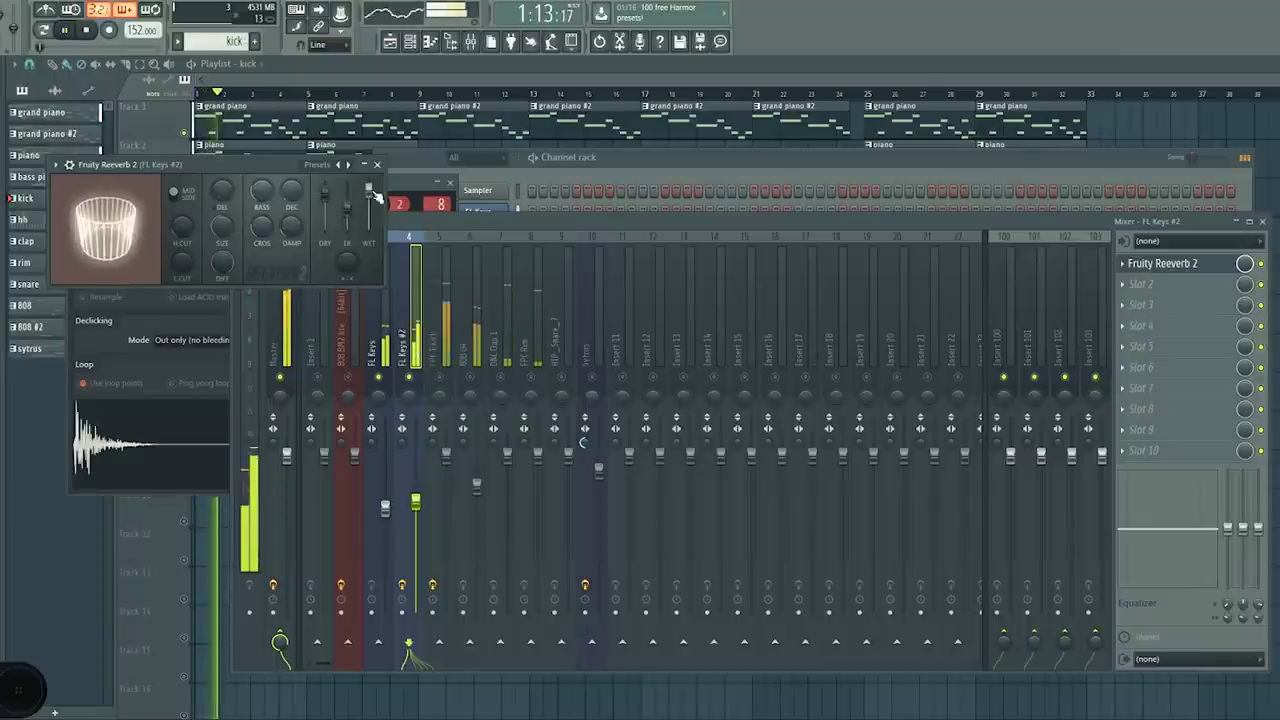
Step: Load Fruity Reeverb 2 in slot 1 of the FL Keys mixer track
{"action": "left_click", "coordinate": [383, 362]}
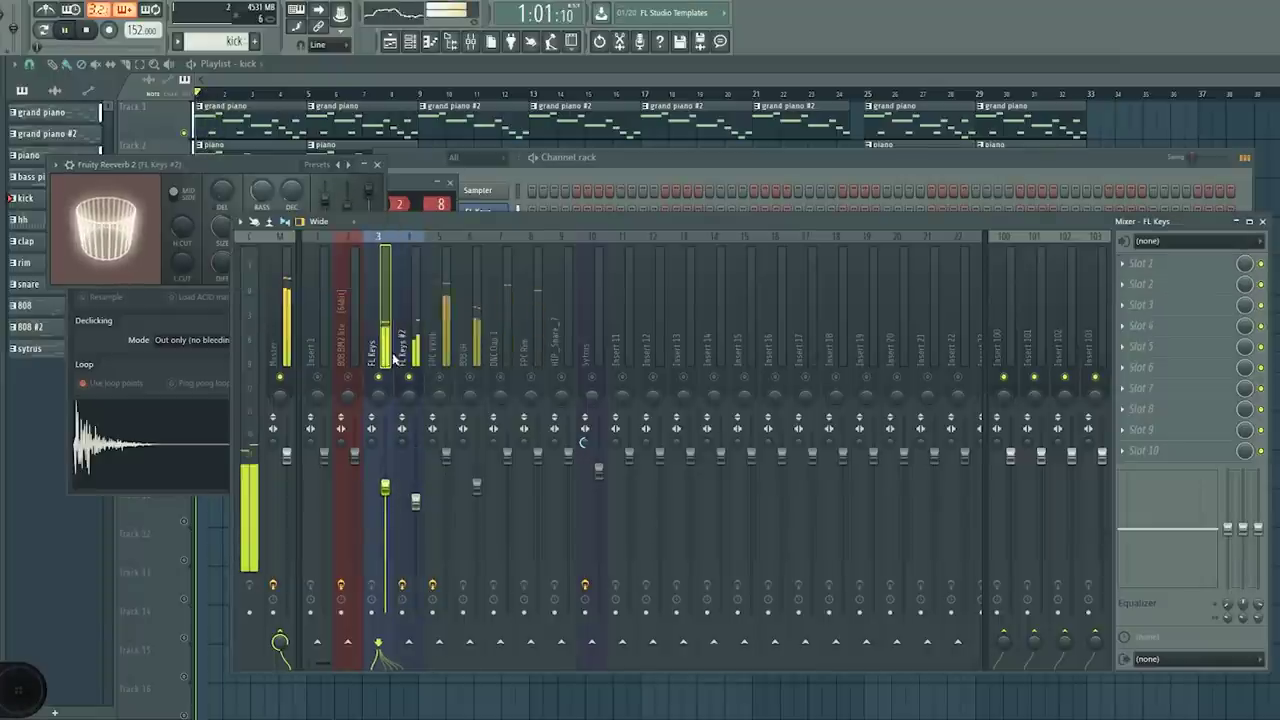
{"action": "left_click", "coordinate": [1180, 266]}
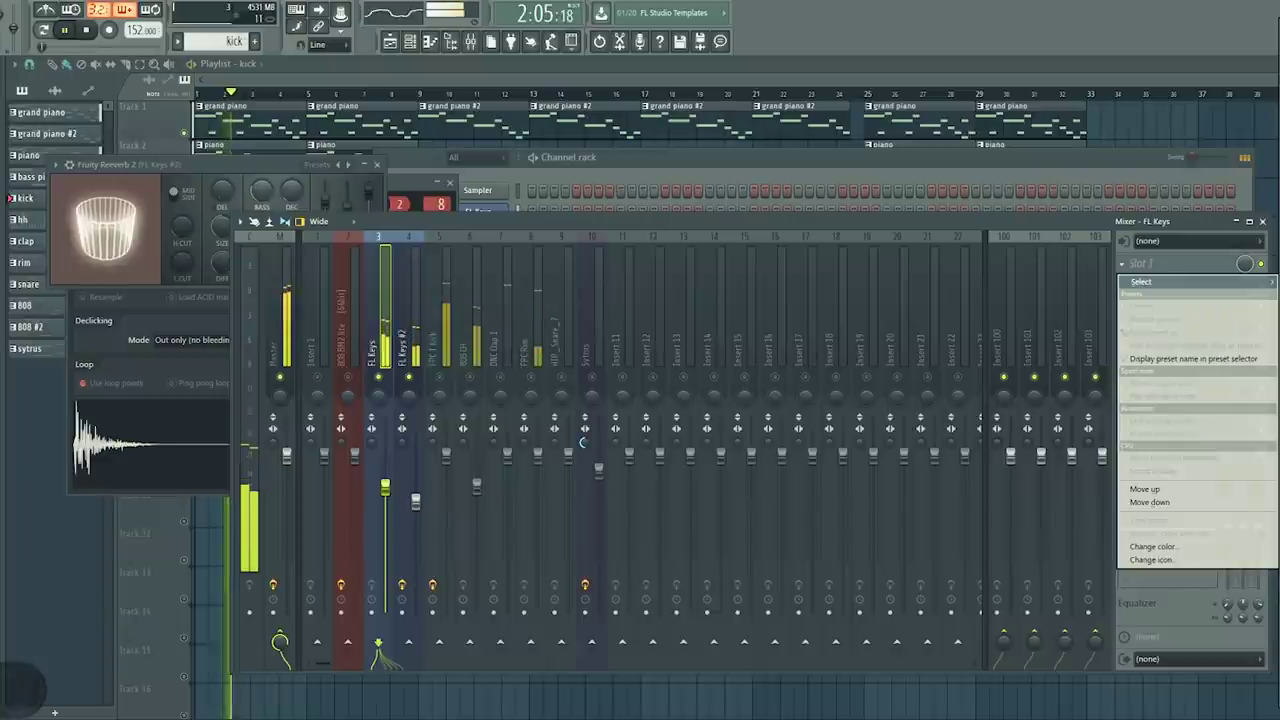
{"action": "left_click", "coordinate": [347, 310]}
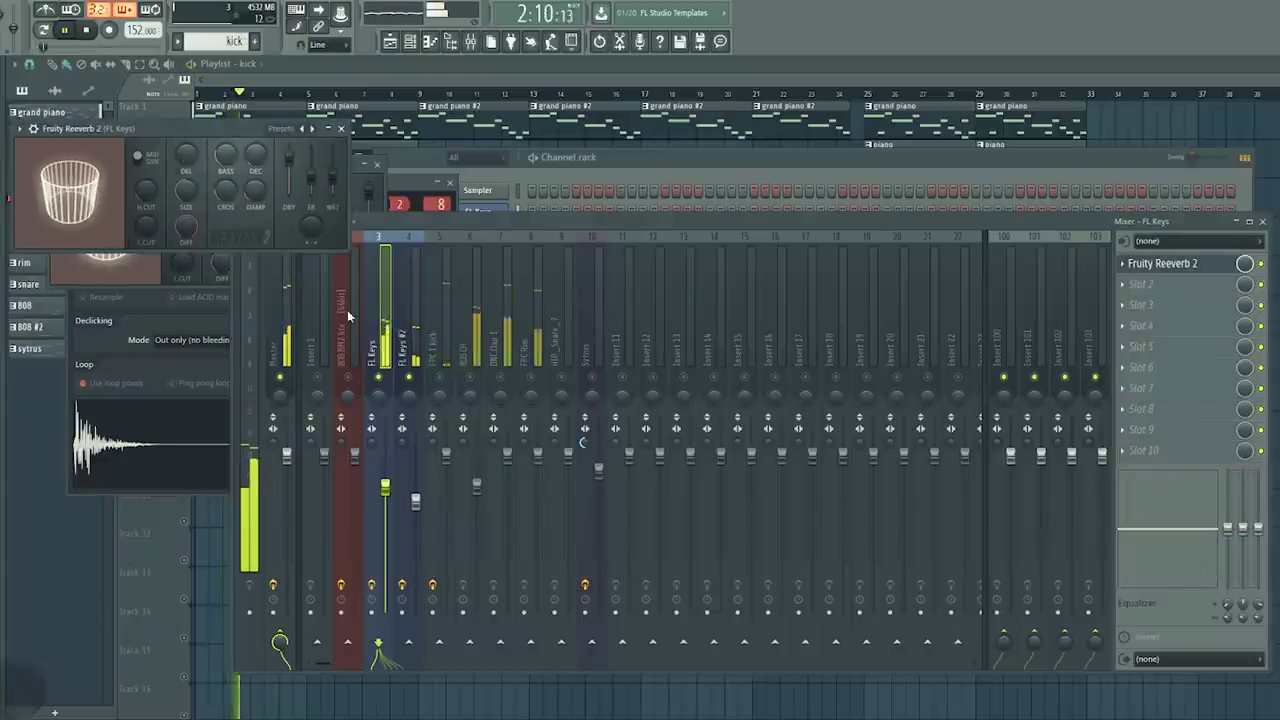
Step: Load Fruity parametric EQ 2 in slot 2 of the FL Keys mixer track and apply a low-cut preset
{"action": "left_click", "coordinate": [1160, 286]}
{"action": "left_click", "coordinate": [347, 430]}
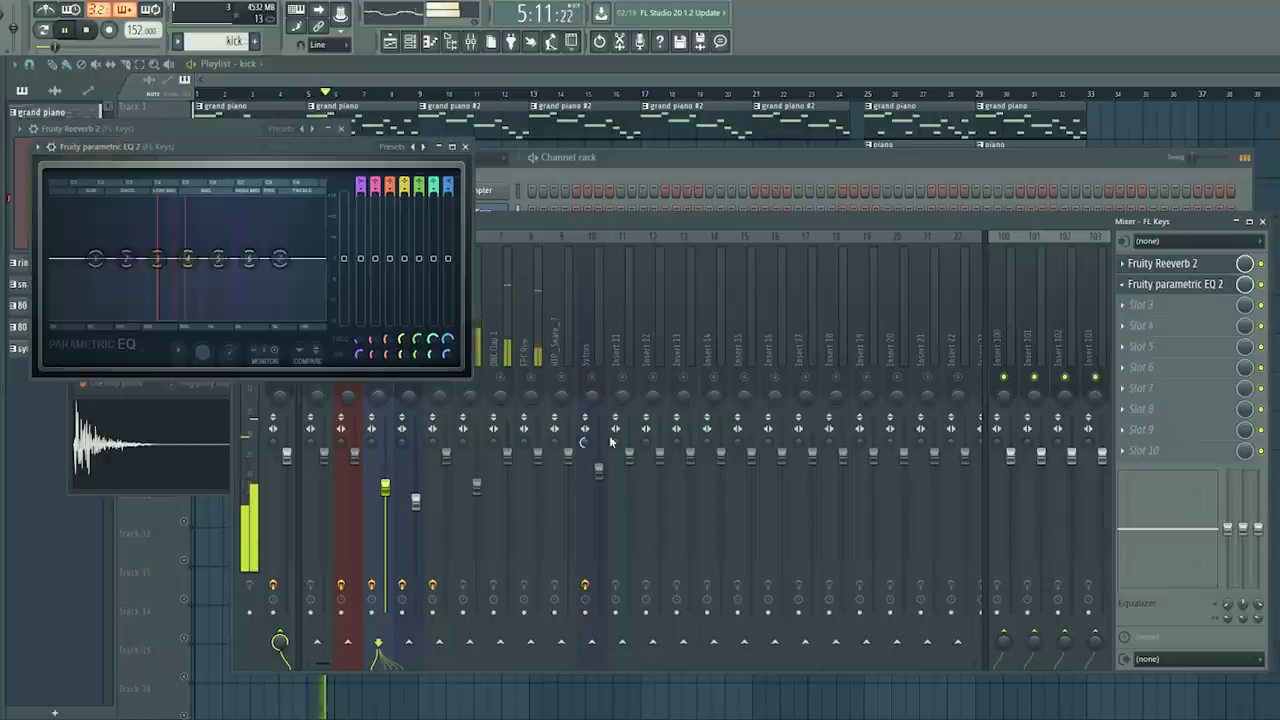
{"action": "left_click", "coordinate": [38, 147]}
{"action": "mouse_move", "coordinate": [58, 188]}
{"action": "left_click", "coordinate": [222, 369]}
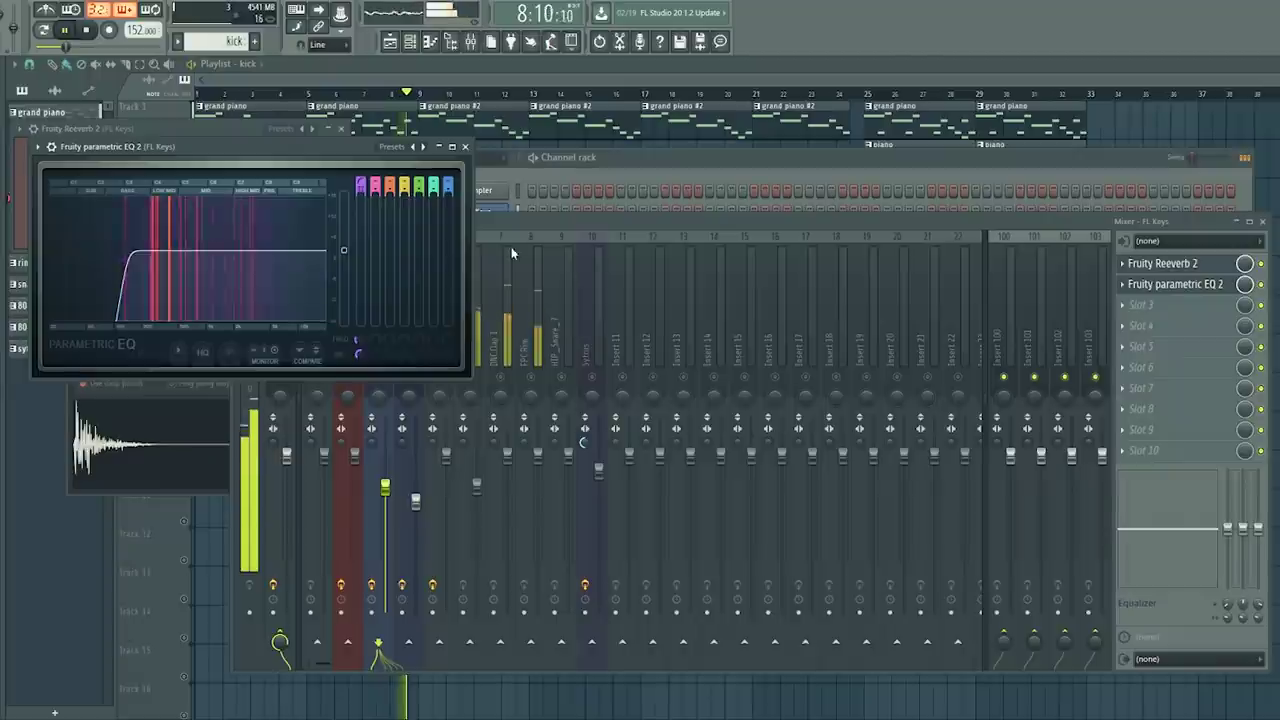
Step: Load Fruity parametric EQ 2 in slot 2 of the FL Keys #2 mixer track and apply the 40Hz cut preset
{"action": "left_click", "coordinate": [503, 256]}
{"action": "left_click", "coordinate": [420, 333]}
{"action": "key", "text": "space"}
{"action": "left_click", "coordinate": [1124, 284]}
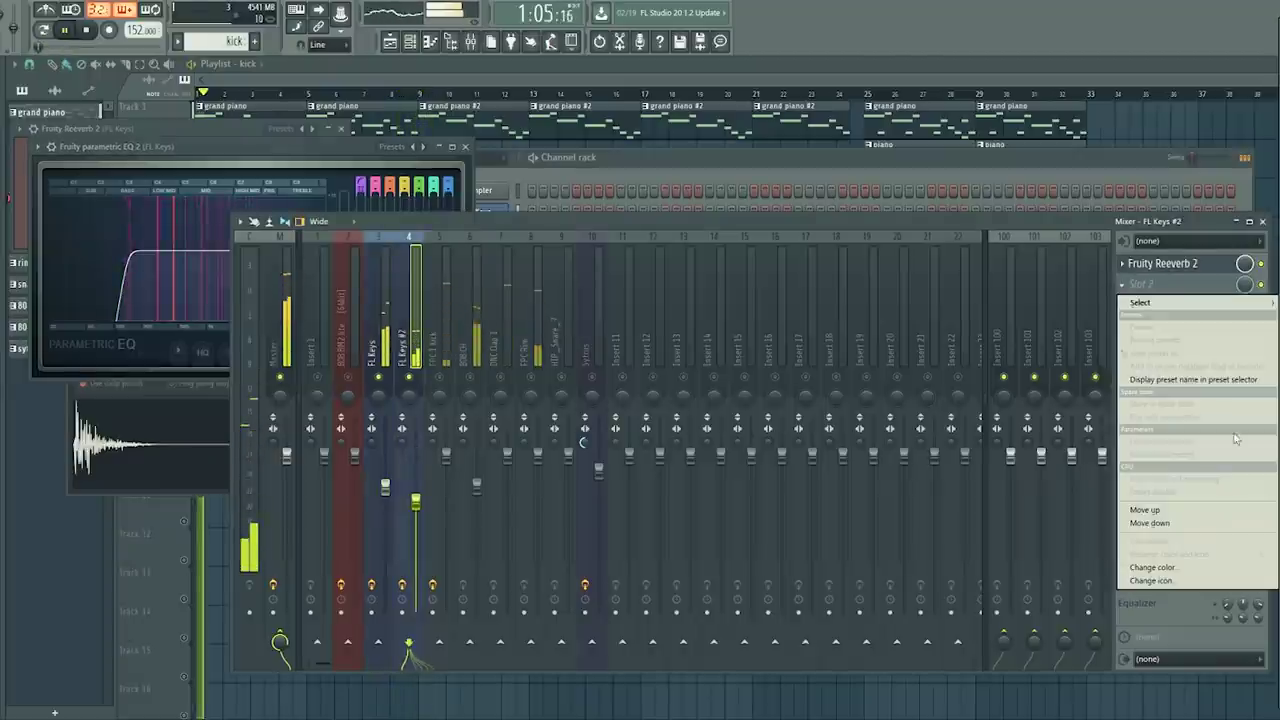
{"action": "left_click", "coordinate": [531, 344]}
{"action": "left_click", "coordinate": [73, 182]}
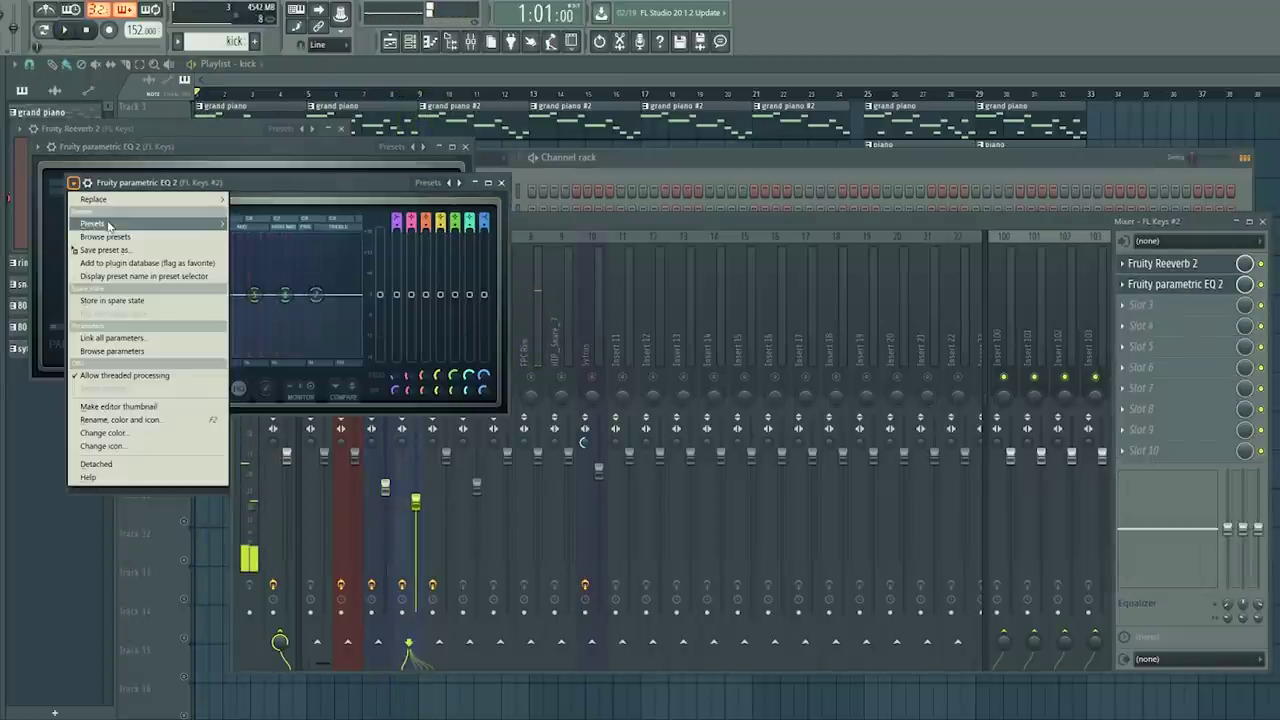
{"action": "mouse_move", "coordinate": [180, 224]}
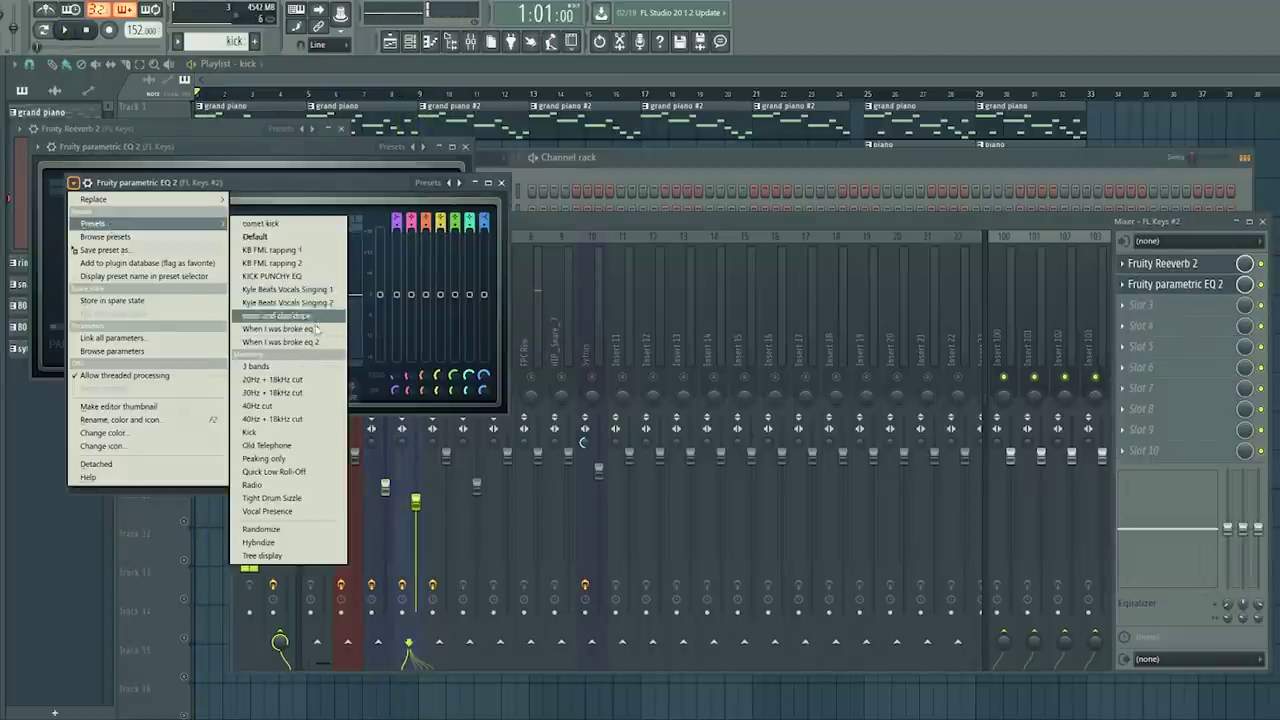
{"action": "left_click", "coordinate": [257, 406]}
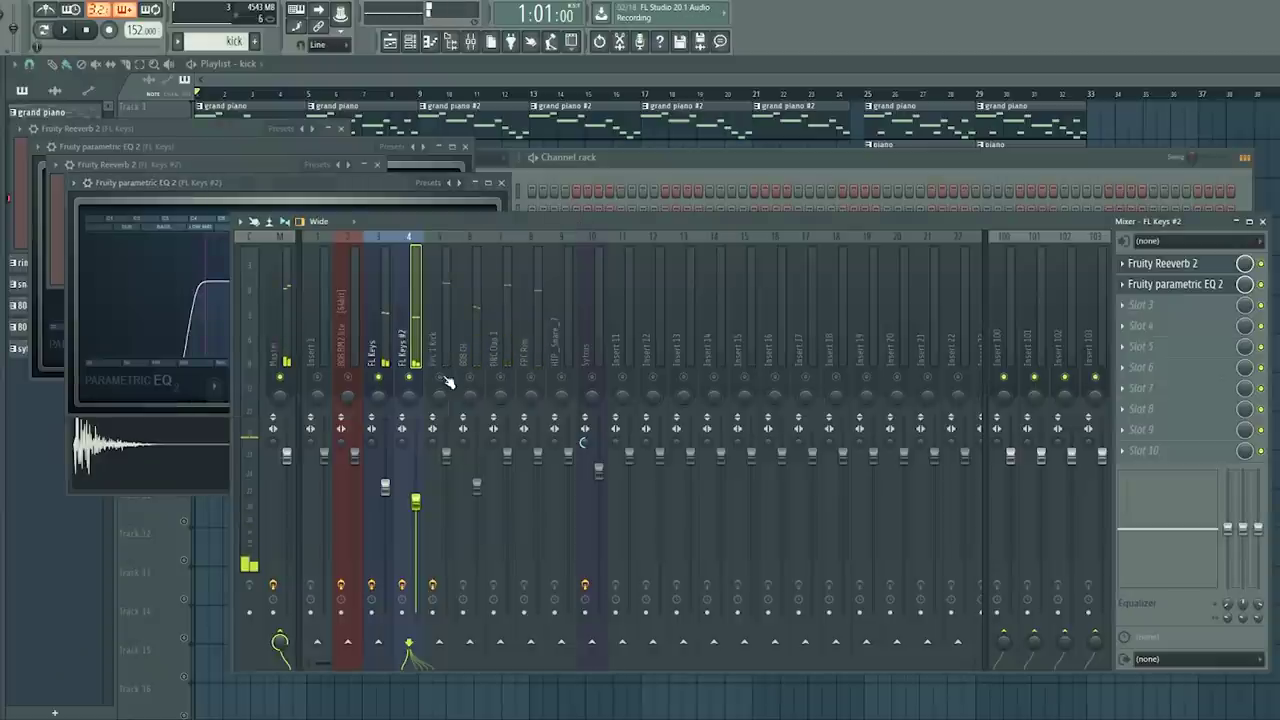
Step: Play back the beat, return to the Playlist and open the 808 pattern from Track 9 in the Piano roll
{"action": "key", "text": "space"}
{"action": "key", "text": "F6"}
{"action": "key", "text": "space"}
{"action": "key", "text": "F5"}
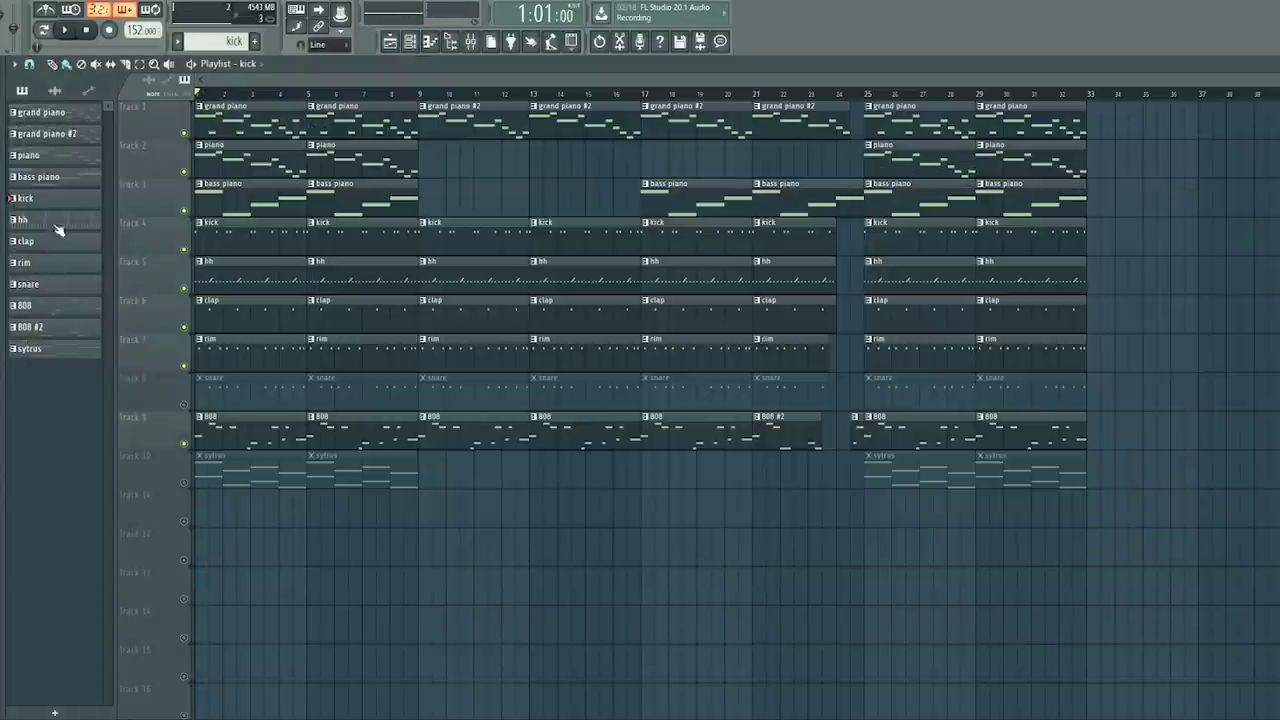
{"action": "double_click", "coordinate": [214, 421]}
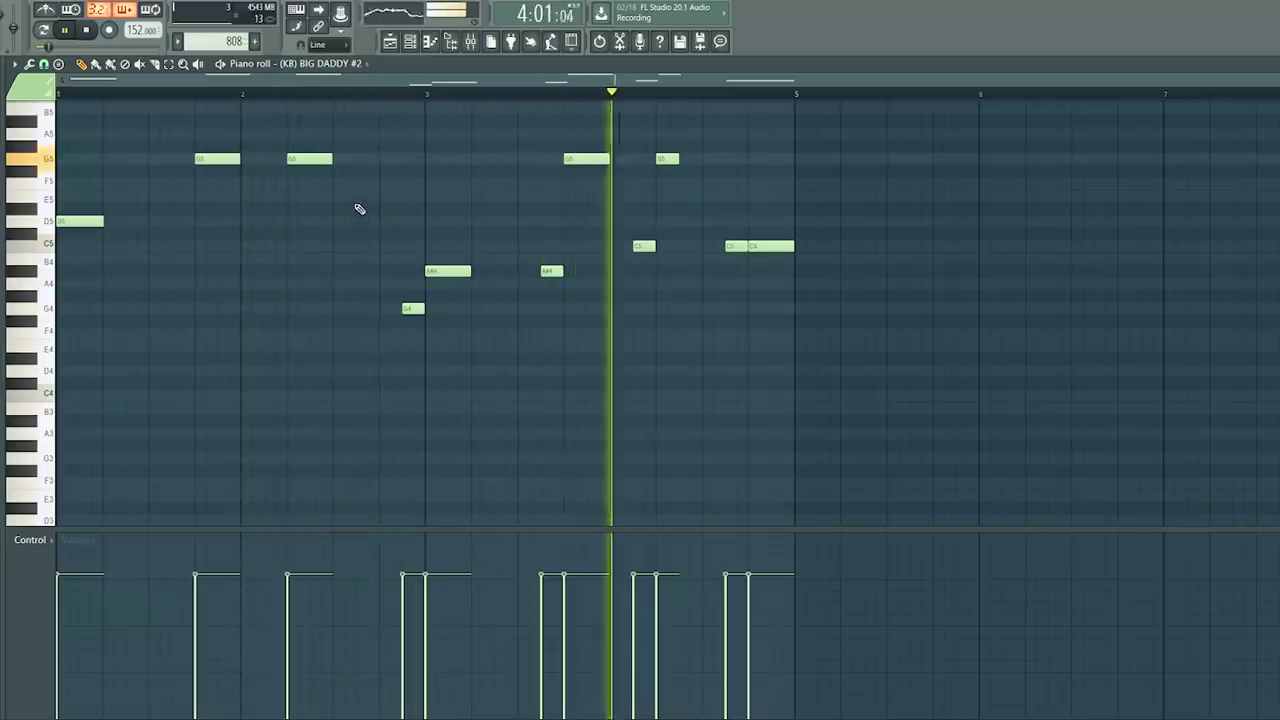
Step: Open the (KB) BIG DADDY #2 channel's settings and route it to mixer track 11
{"action": "key", "text": "F6"}
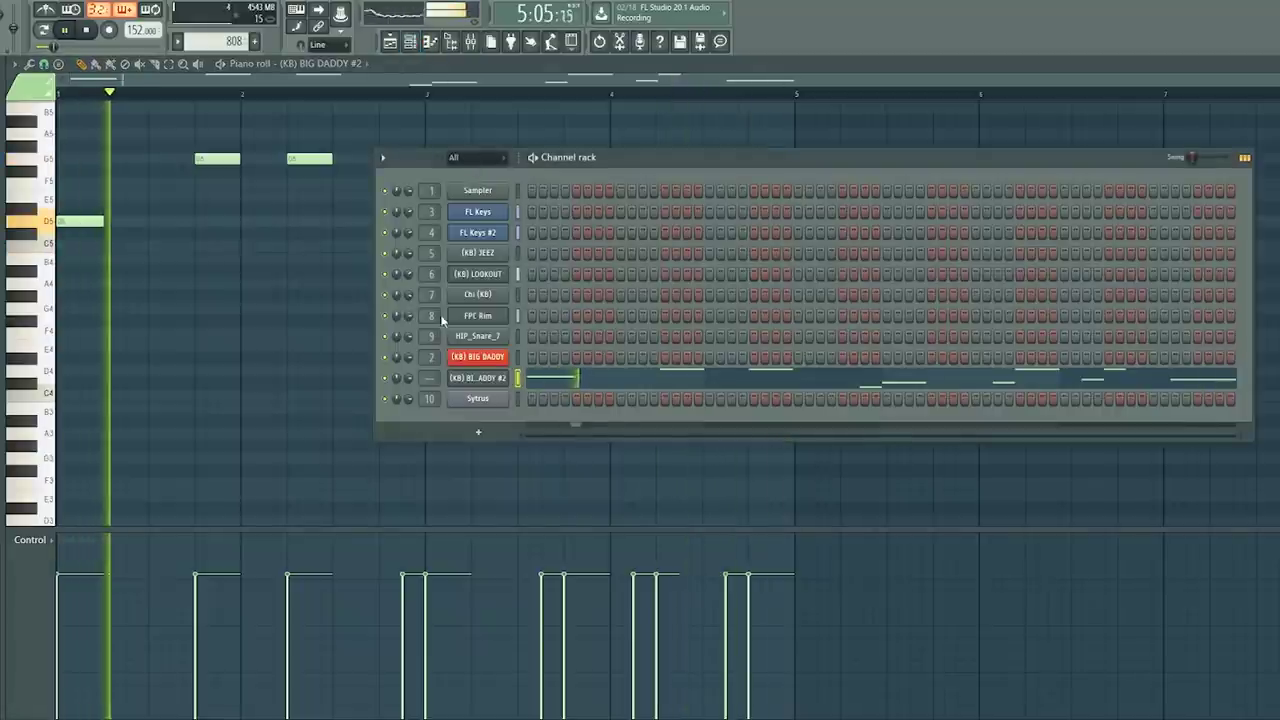
{"action": "left_click", "coordinate": [478, 378]}
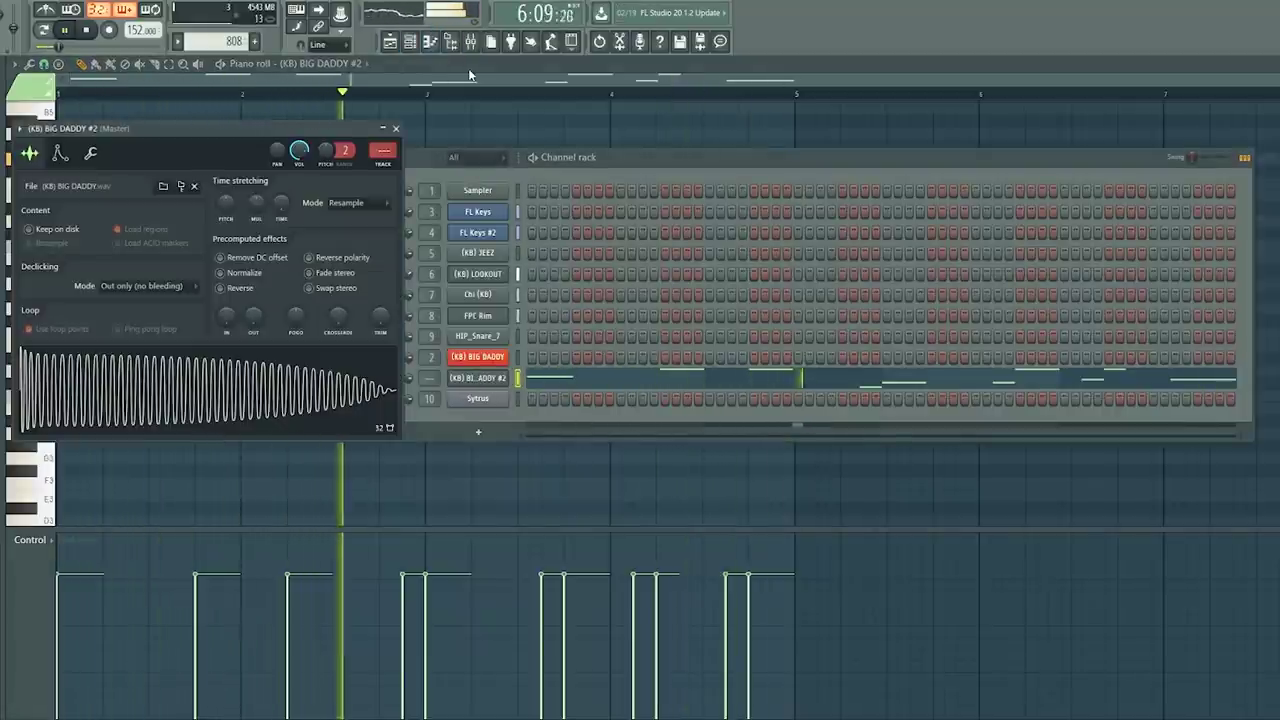
{"action": "key", "text": "F9"}
{"action": "key", "text": "space"}
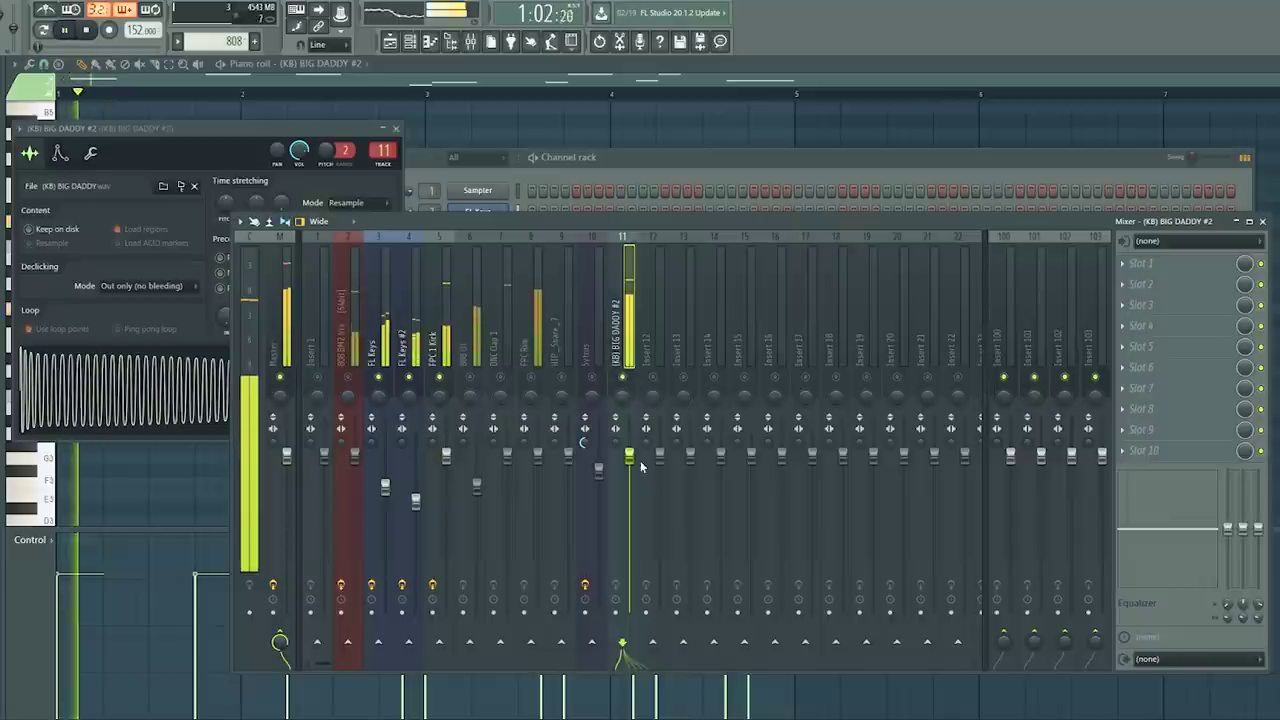
Step: Load Fruity Fast Dist in slot 1 of the (KB) BIG DADDY #2 mixer track and unmute the DNC Clap 1 track
{"action": "left_click", "coordinate": [1163, 261]}
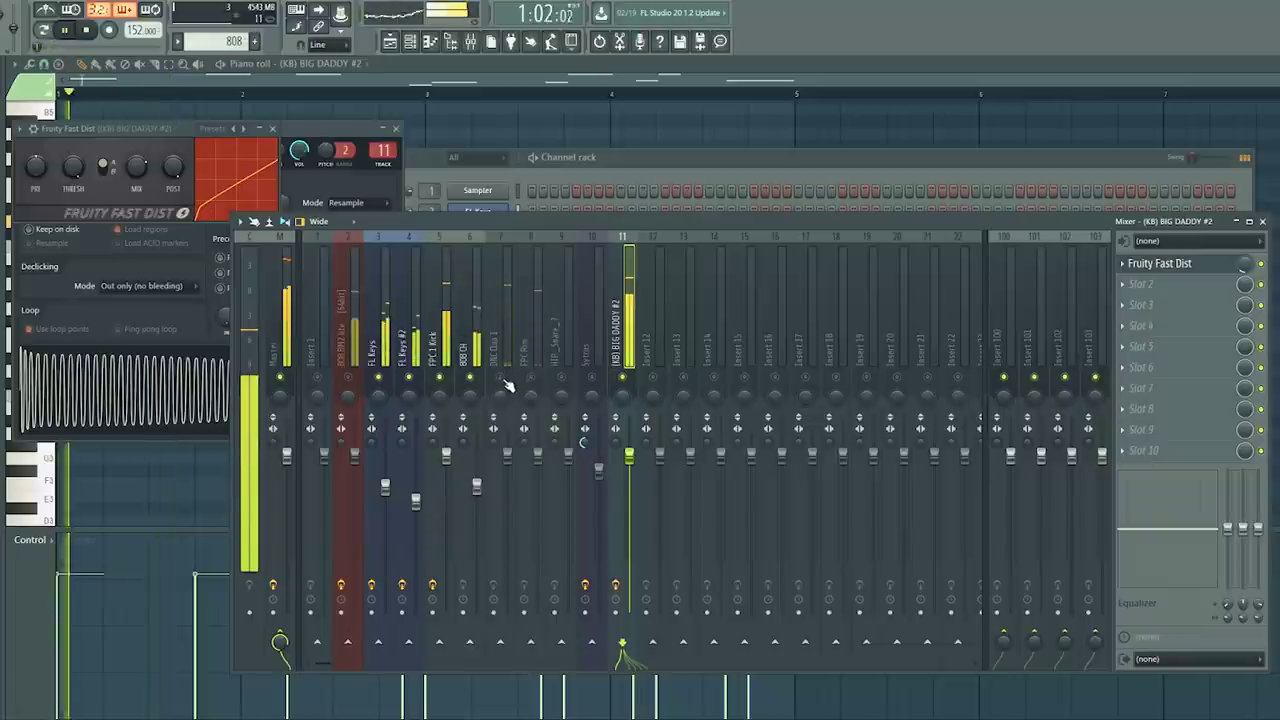
{"action": "left_click", "coordinate": [508, 392]}
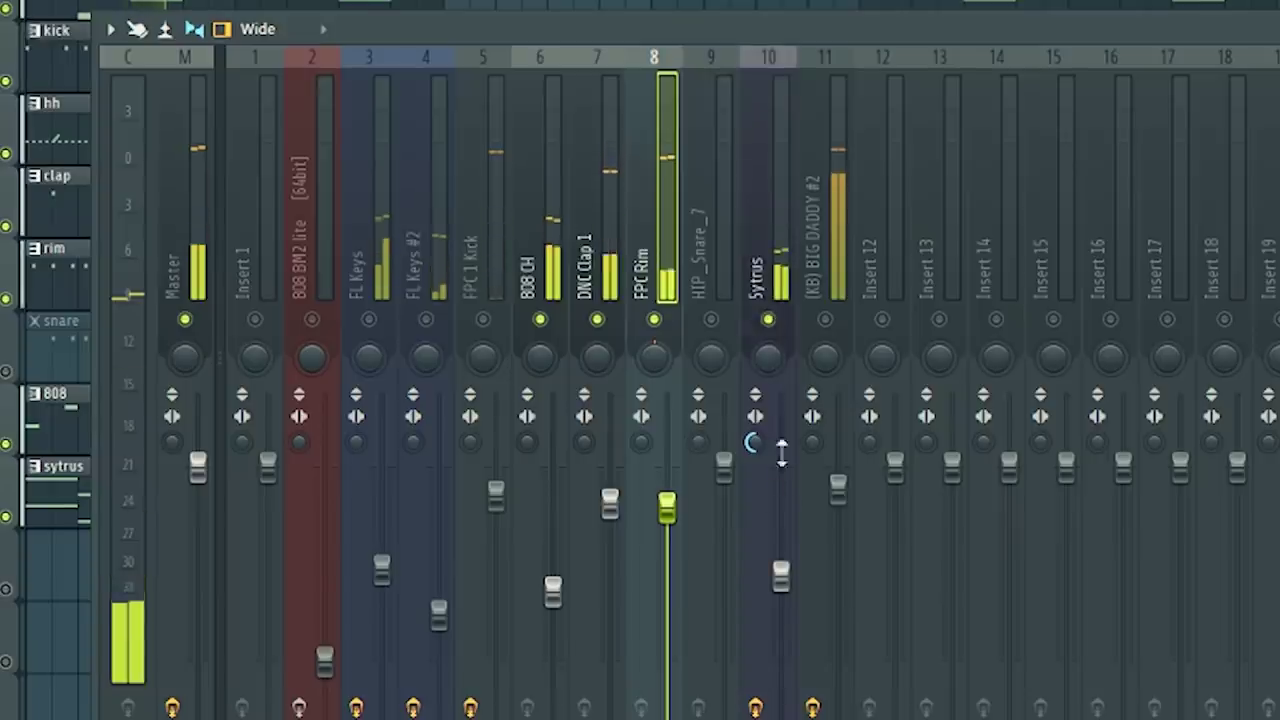
Step: Load Fruity parametric EQ 2 in slot 2 of the Sytrus mixer track and apply the 40Hz cut preset
{"action": "left_click", "coordinate": [780, 517]}
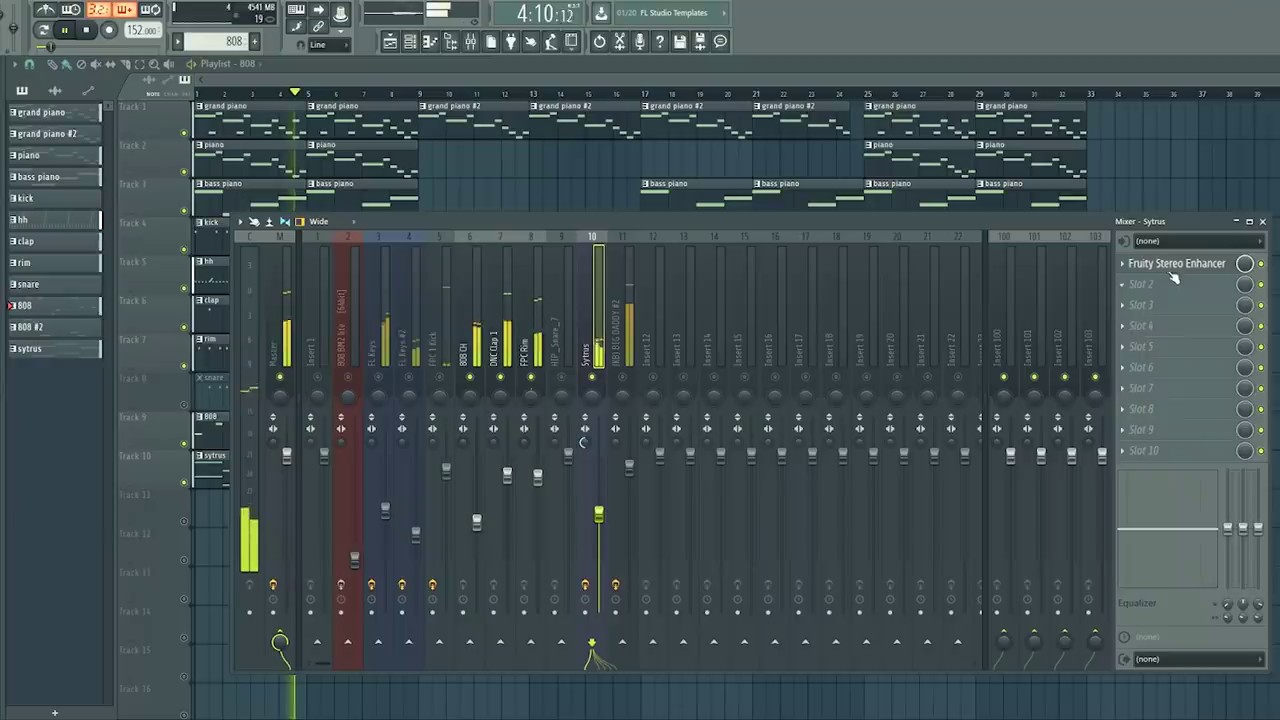
{"action": "left_click", "coordinate": [1160, 284]}
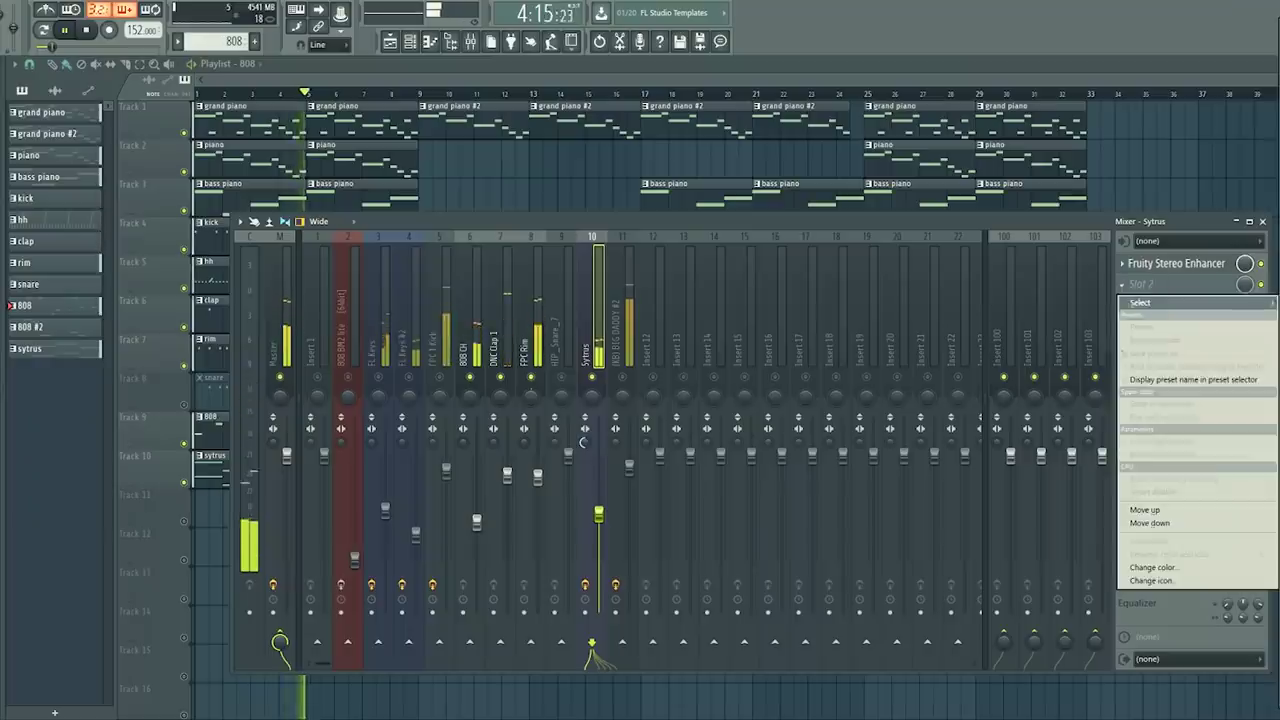
{"action": "left_click", "coordinate": [1272, 400]}
{"action": "left_click", "coordinate": [146, 256]}
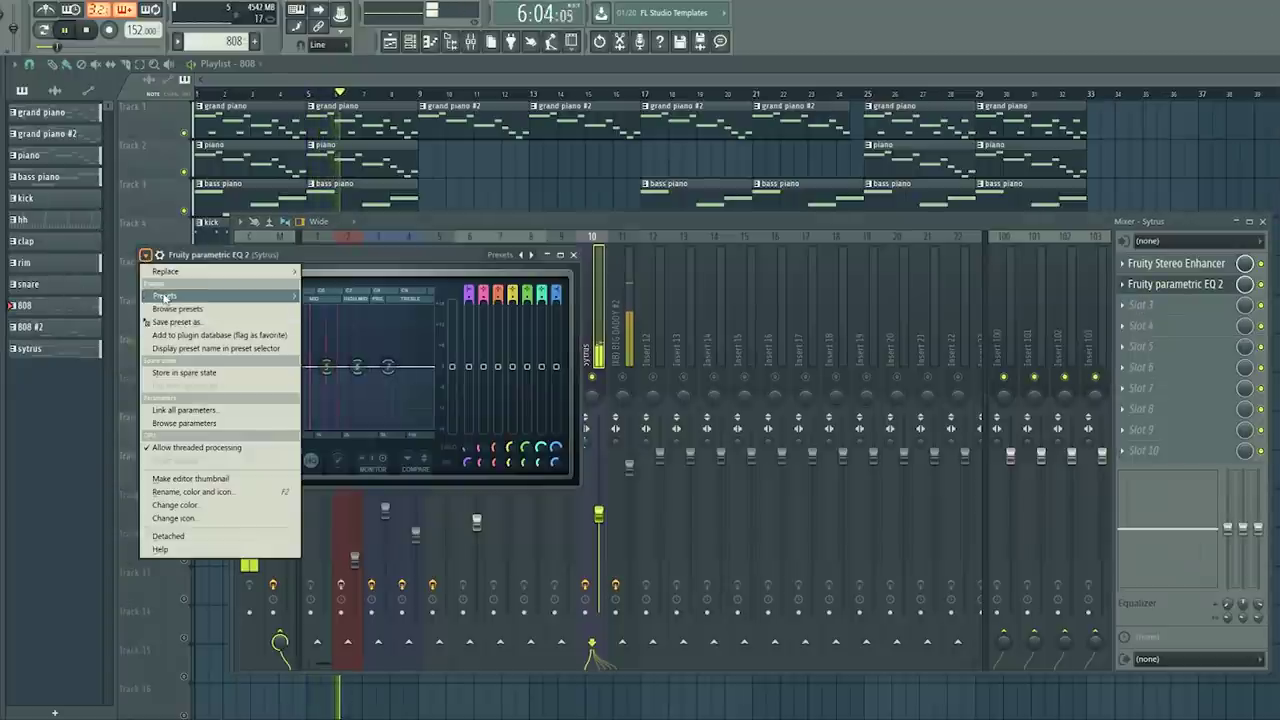
{"action": "mouse_move", "coordinate": [240, 295]}
{"action": "left_click", "coordinate": [340, 482]}
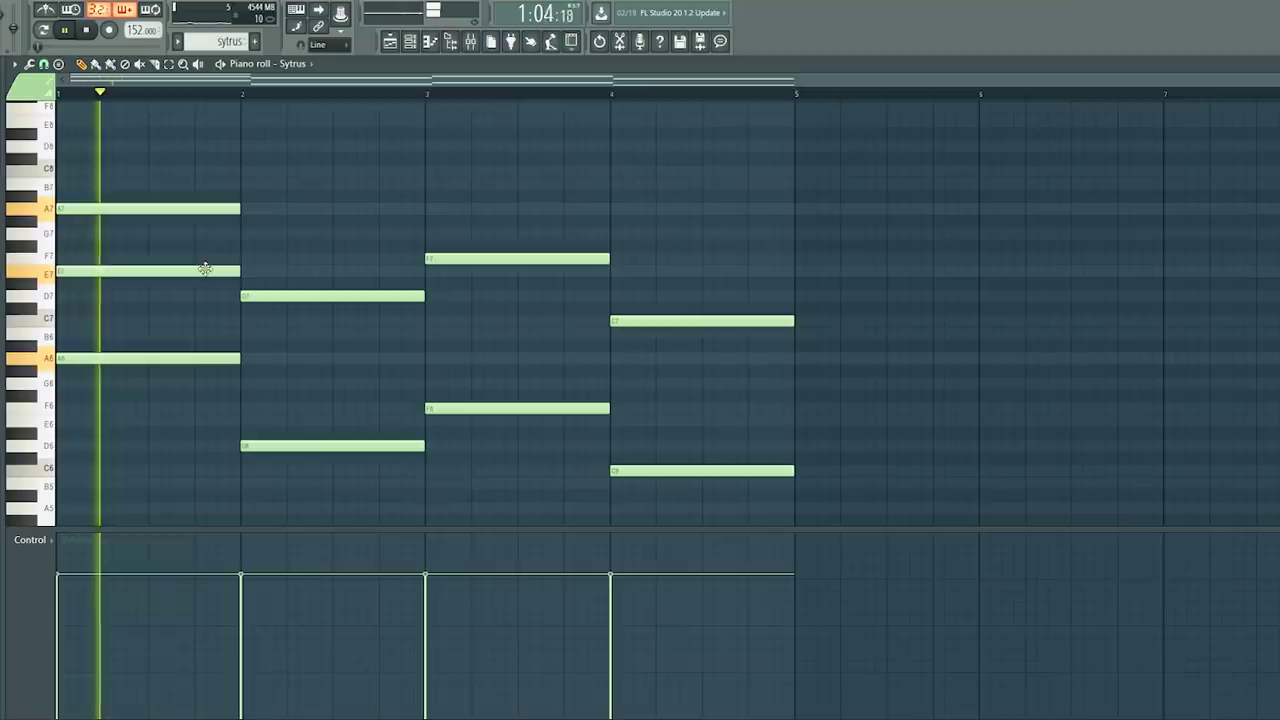
Step: Delete the middle E7 note in bar 1 of the Sytrus pattern and try G7 harmony notes in bars 2 and 4
{"action": "left_click_drag", "start_coordinate": [206, 267], "coordinate": [200, 256]}
{"action": "right_click", "coordinate": [189, 260]}
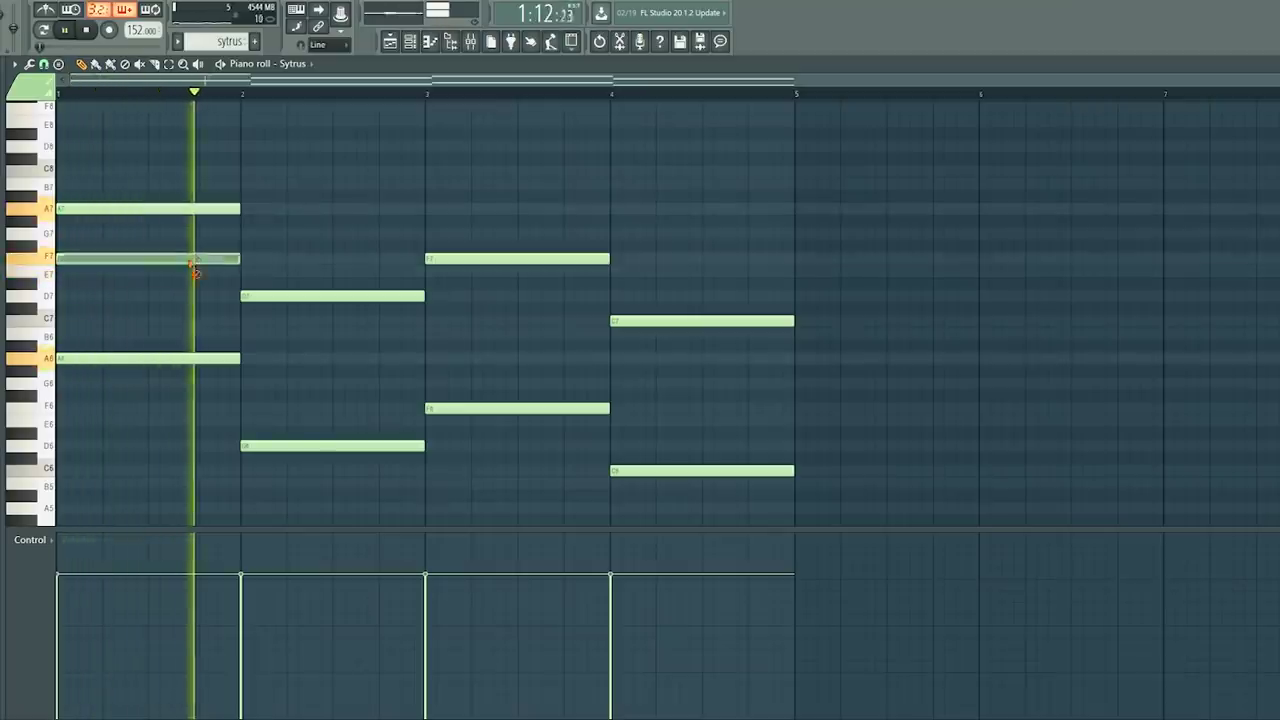
{"action": "left_click", "coordinate": [243, 235]}
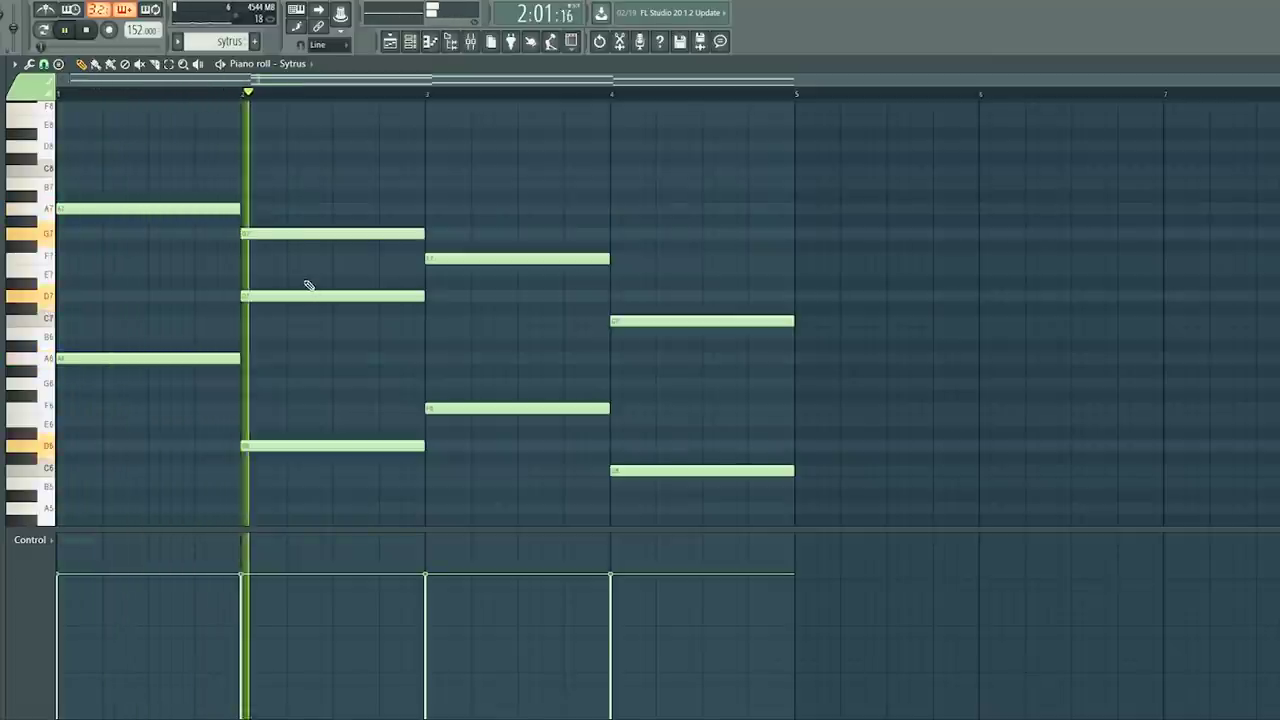
{"action": "left_click", "coordinate": [615, 234]}
{"action": "left_click", "coordinate": [409, 40]}
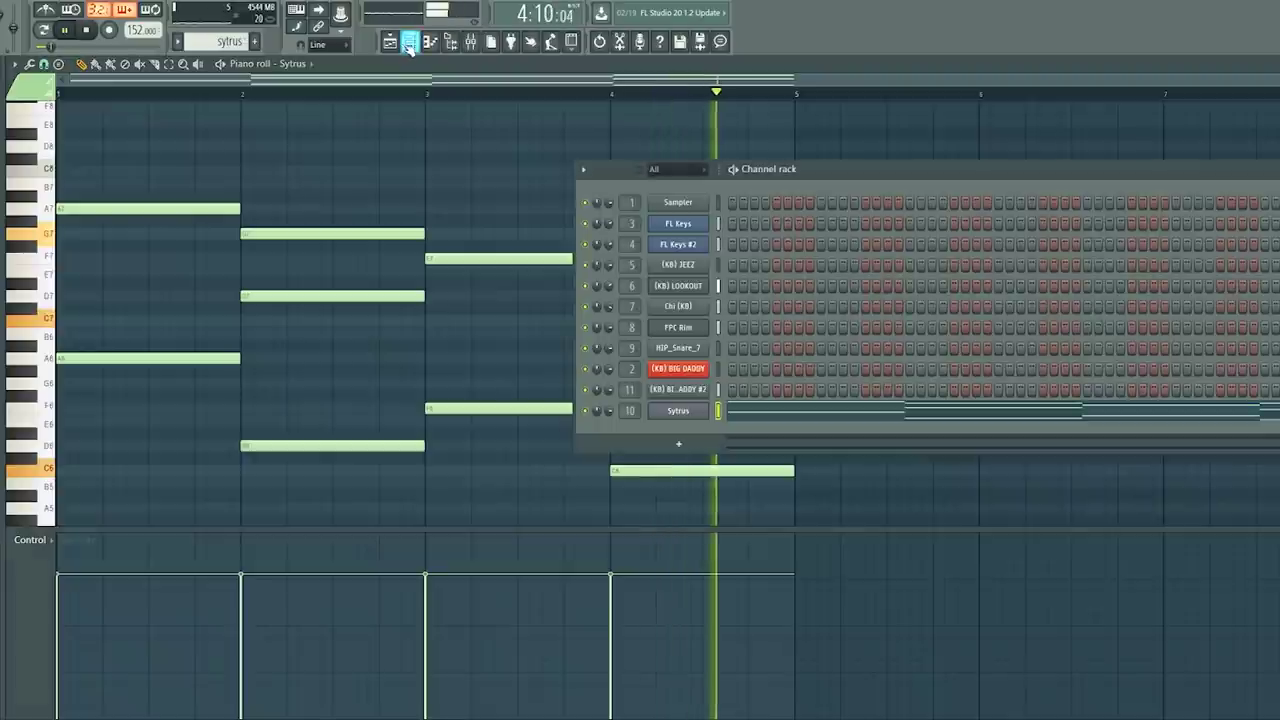
{"action": "right_click", "coordinate": [366, 234]}
{"action": "left_click", "coordinate": [410, 42]}
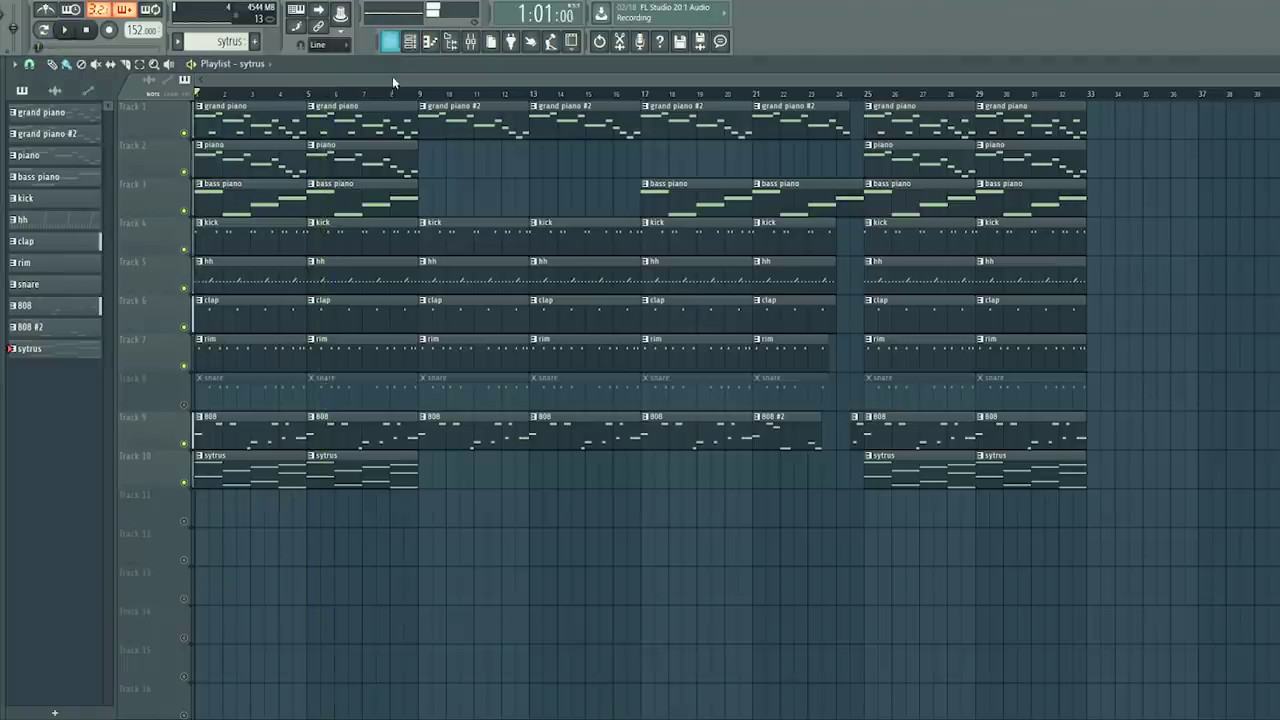
Step: Lower the Sytrus fader slightly and raise the FL Keys #2 fader in the mixer
{"action": "key", "text": "F6"}
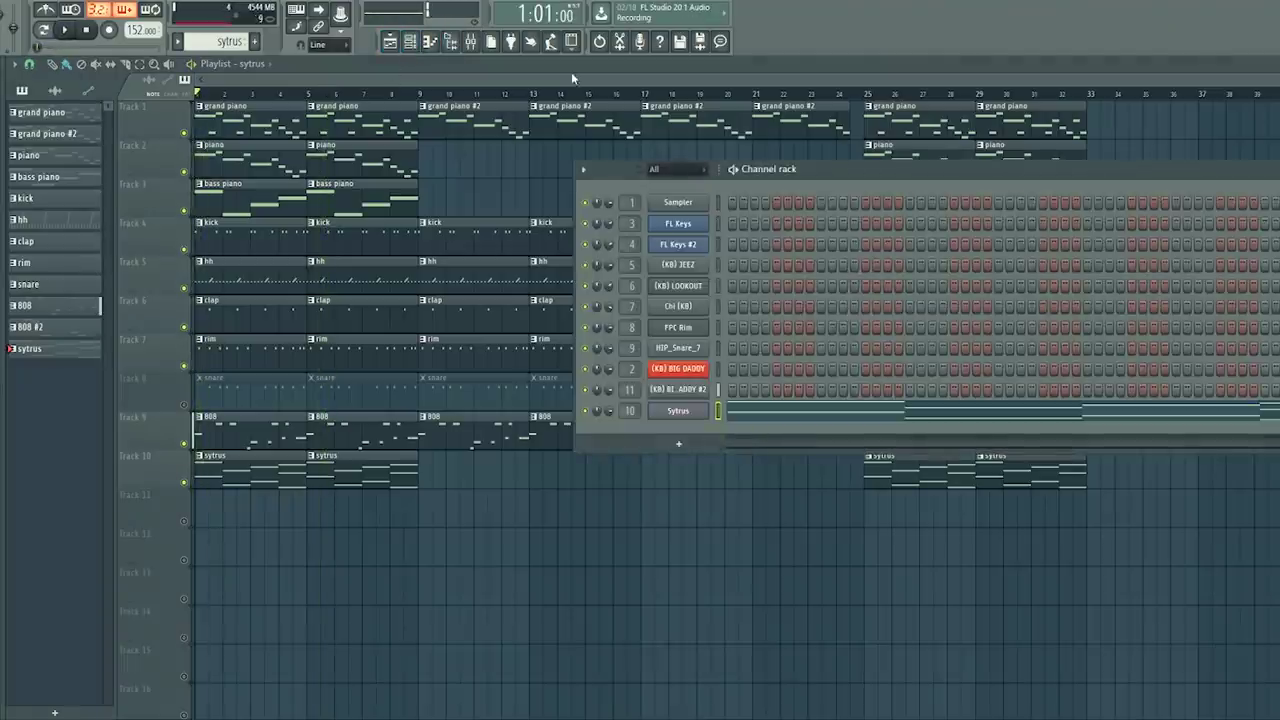
{"action": "left_click", "coordinate": [470, 43]}
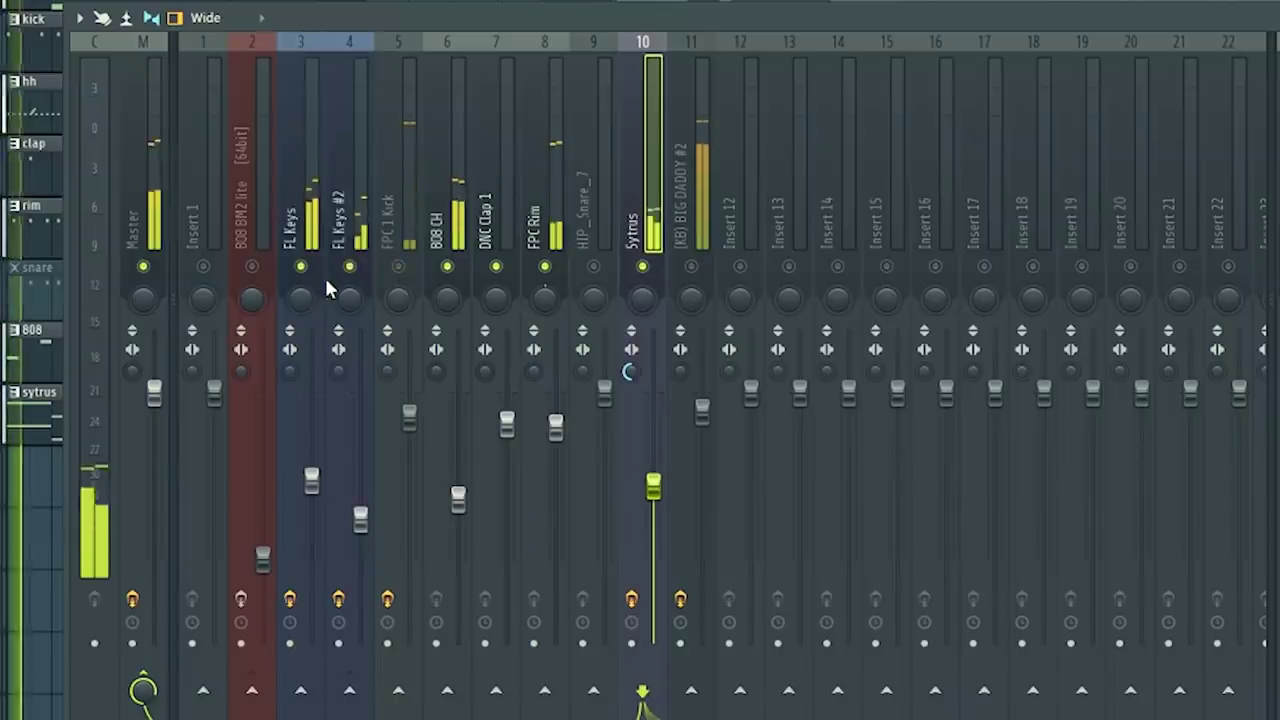
{"action": "left_click_drag", "start_coordinate": [654, 488], "coordinate": [654, 506]}
{"action": "left_click_drag", "start_coordinate": [360, 524], "coordinate": [360, 507]}
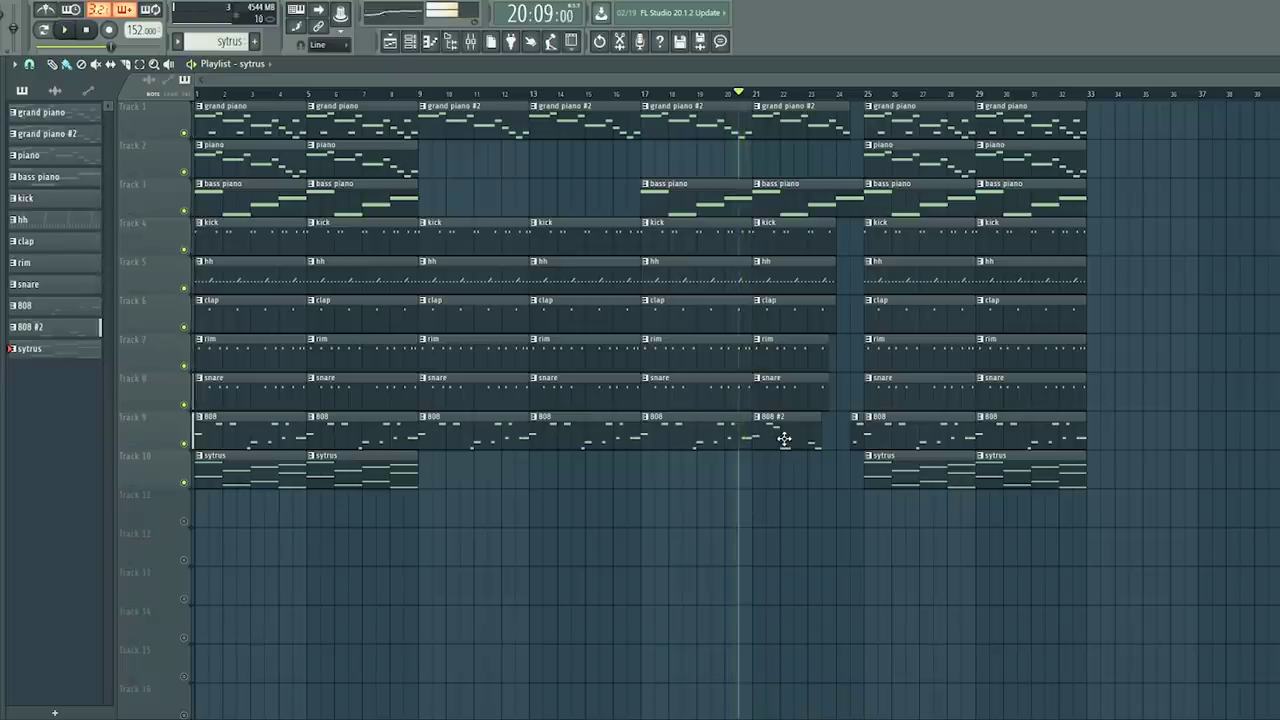
Step: Check the 808 #2 pattern's notes and replace its clip at bar 21 on Track 9 with a shortened 808 clip
{"action": "double_click", "coordinate": [784, 439]}
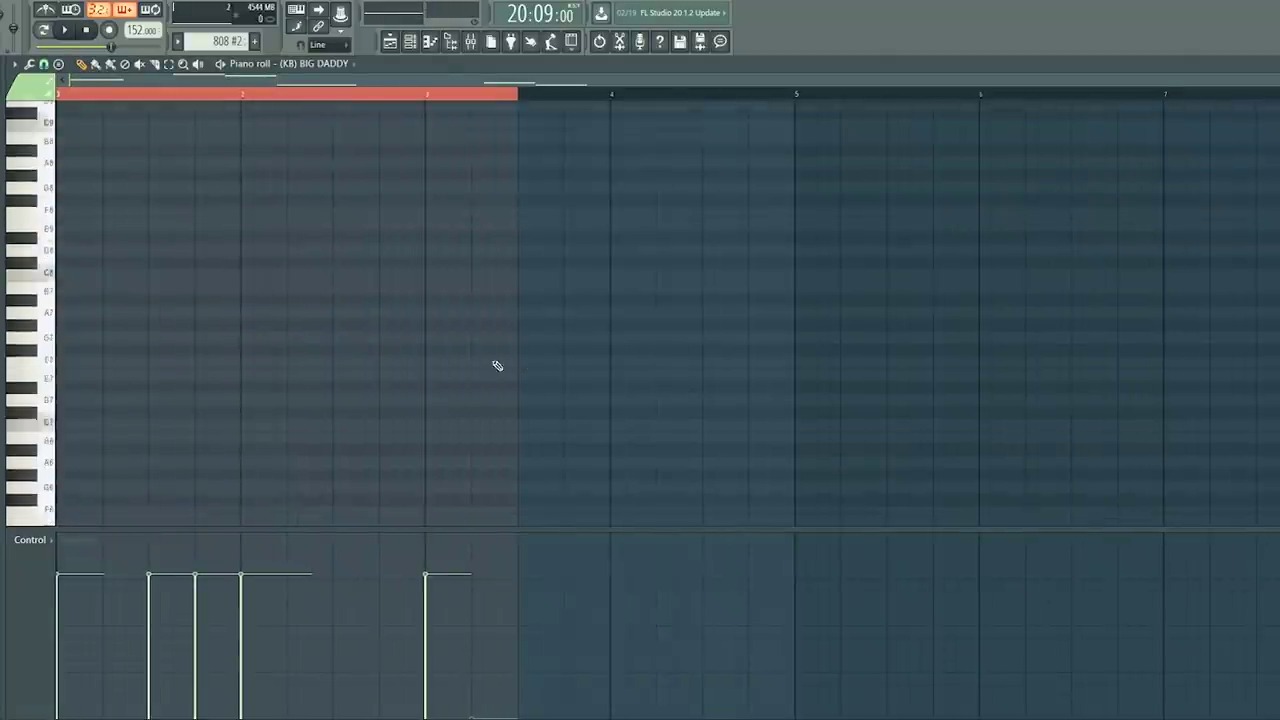
{"action": "scroll", "coordinate": [490, 360], "scroll_direction": "down", "scroll_amount": 5}
{"action": "key", "text": "space"}
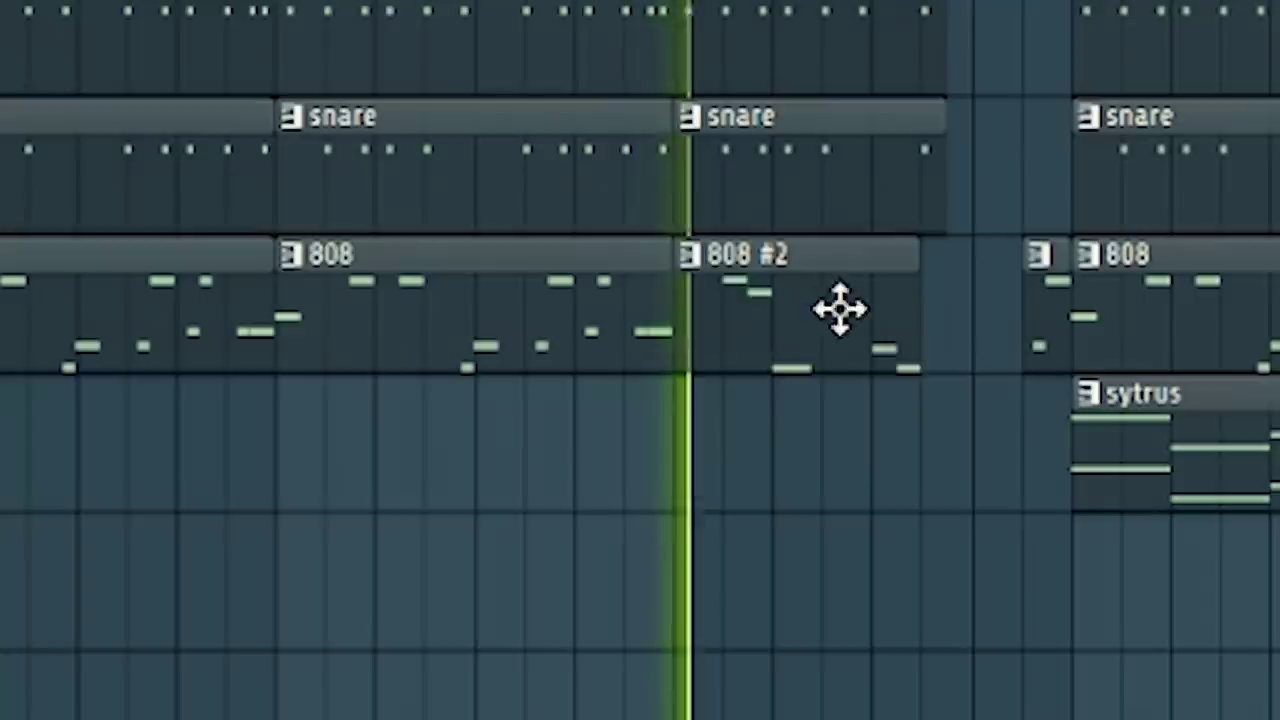
{"action": "left_click_drag", "start_coordinate": [837, 309], "coordinate": [690, 485]}
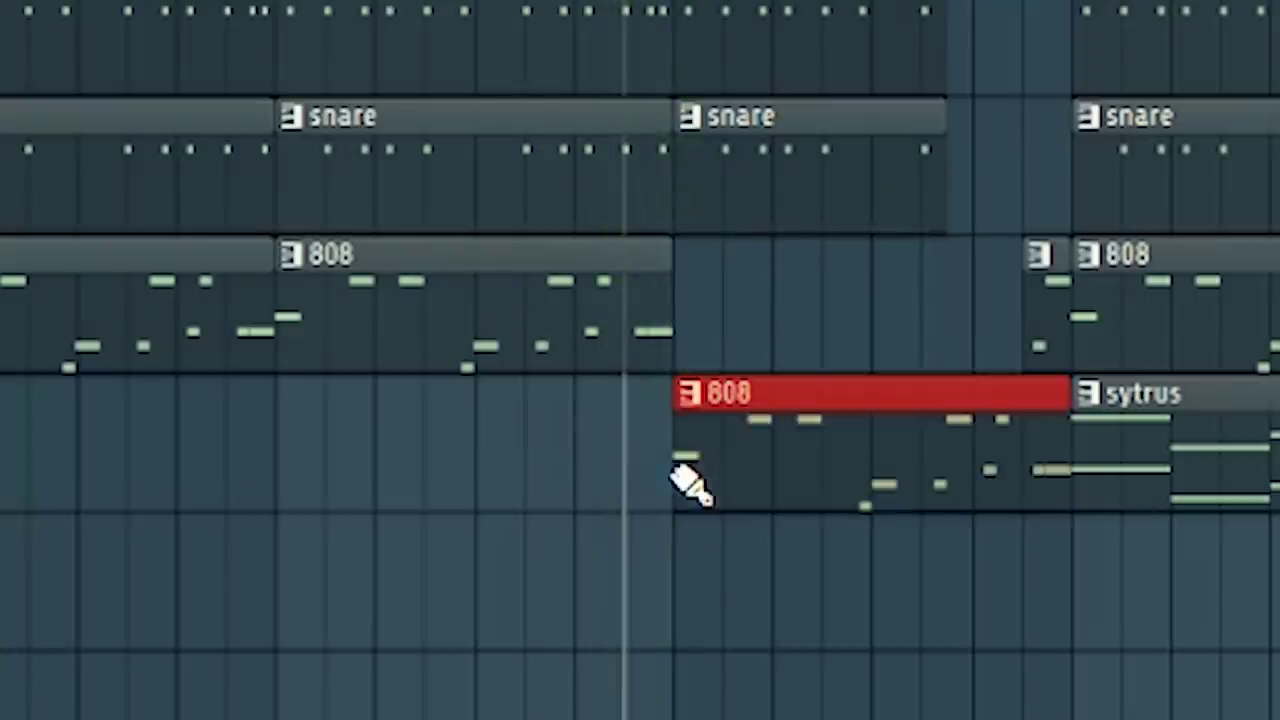
{"action": "left_click_drag", "start_coordinate": [1060, 430], "coordinate": [846, 346]}
{"action": "key", "text": "space"}
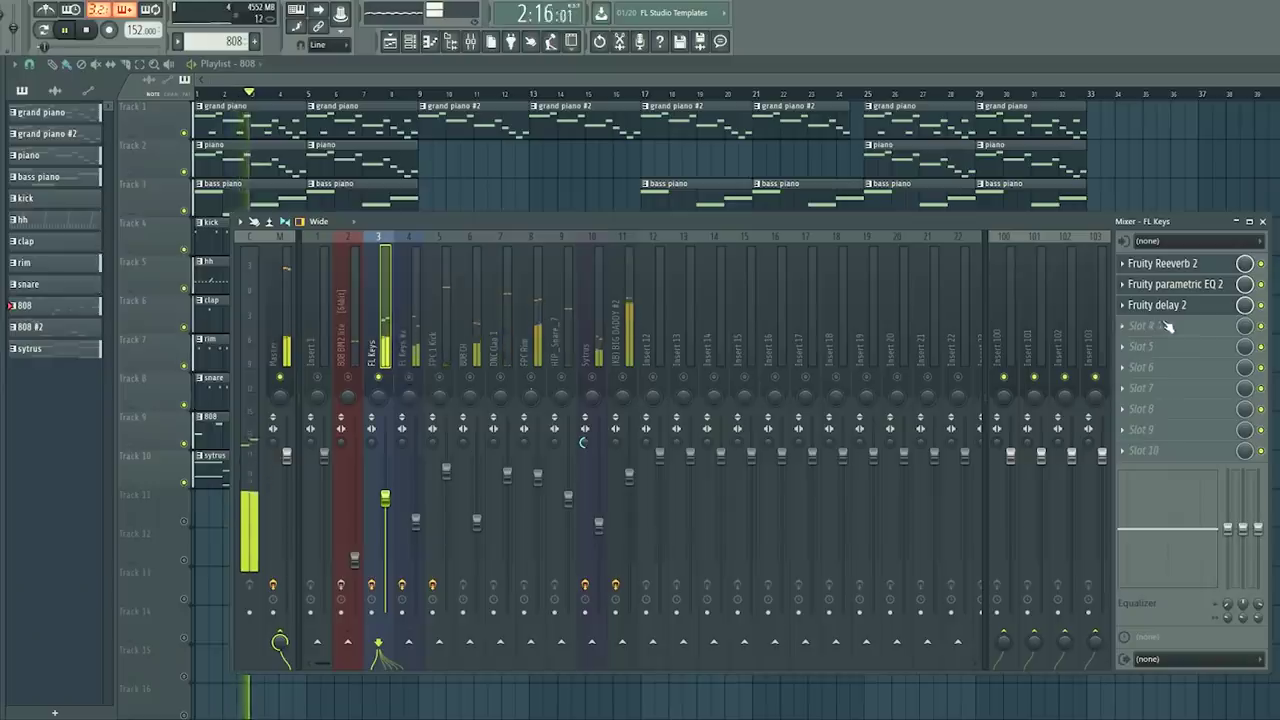
Step: Raise the input volume and time offset of Fruity delay 2 on the FL Keys track, and unmute FL Keys #2
{"action": "left_click", "coordinate": [1160, 263]}
{"action": "left_click", "coordinate": [1157, 305]}
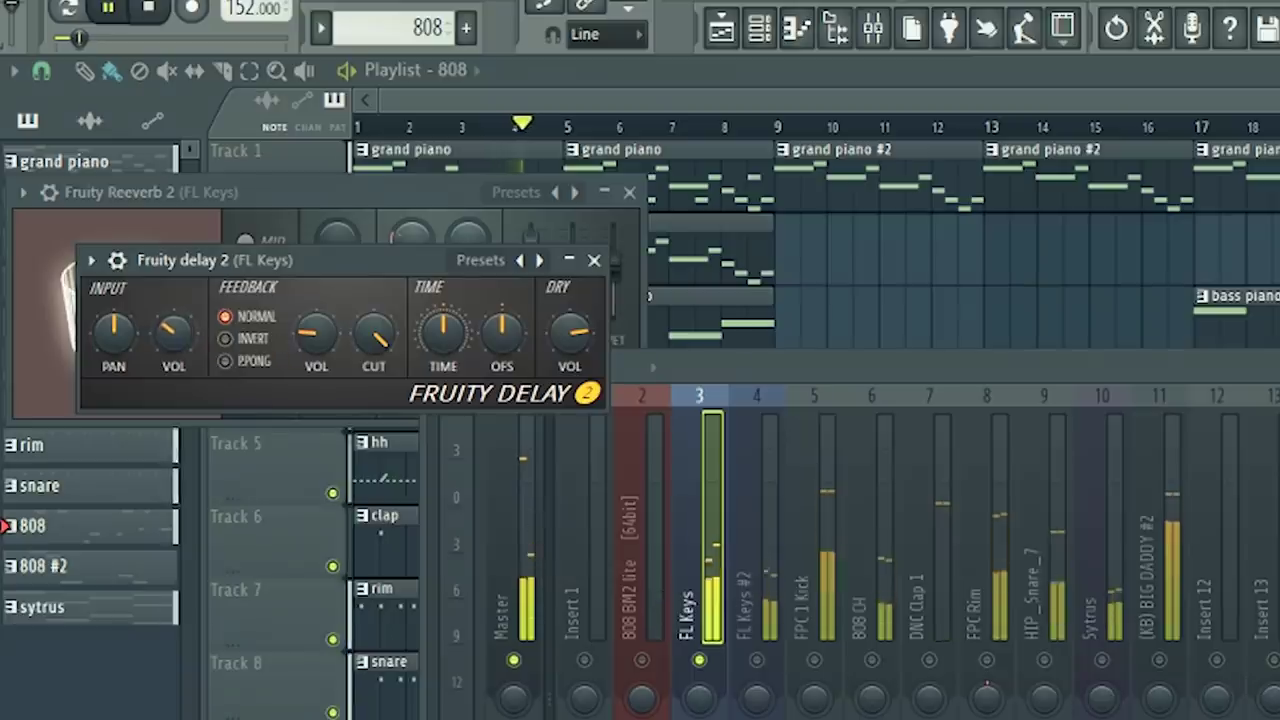
{"action": "left_click_drag", "start_coordinate": [170, 338], "coordinate": [170, 324]}
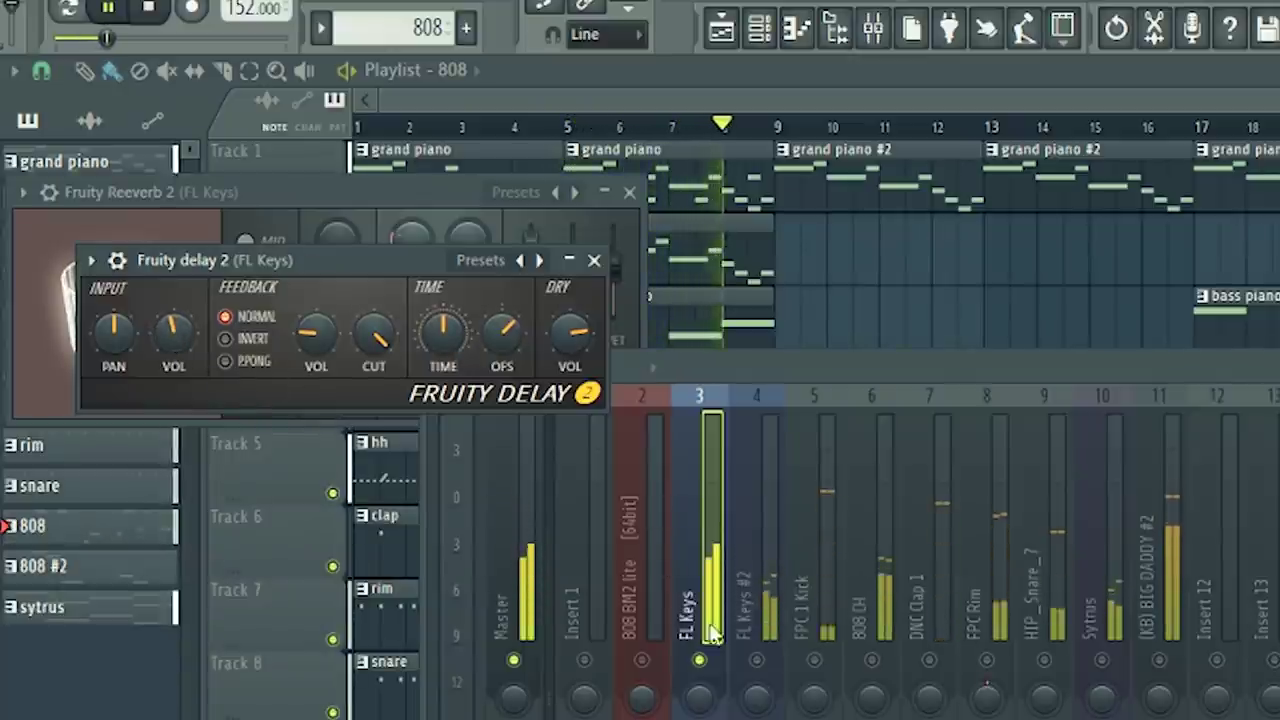
{"action": "left_click", "coordinate": [756, 660]}
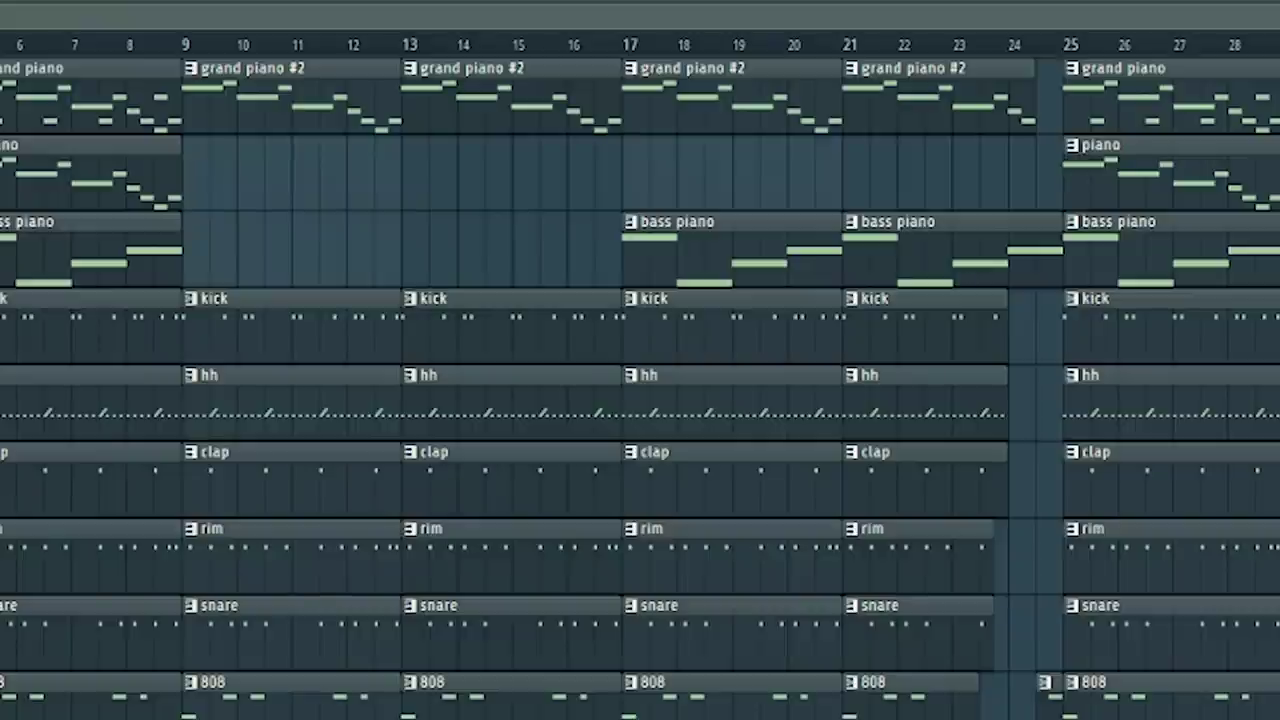
Step: Try piano clips on Track 2 at bars 17 and 21 of the Playlist
{"action": "key", "text": "F9"}
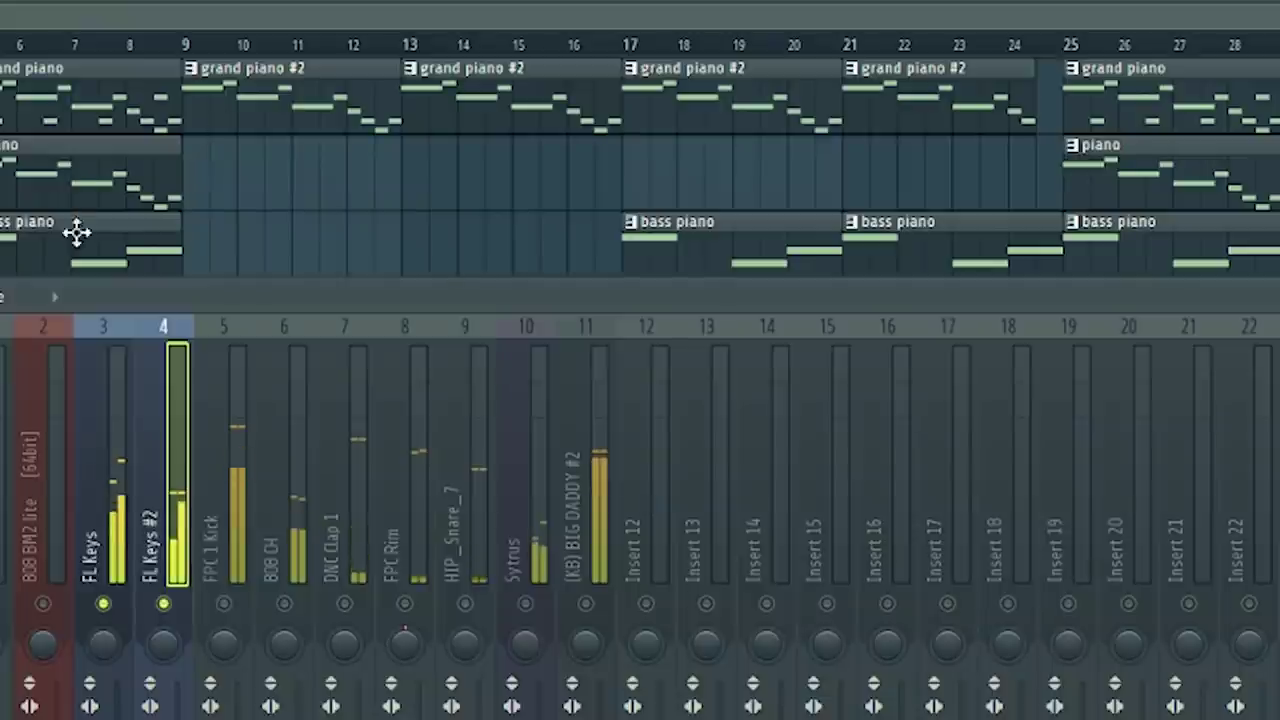
{"action": "left_click_drag", "start_coordinate": [63, 175], "coordinate": [932, 170]}
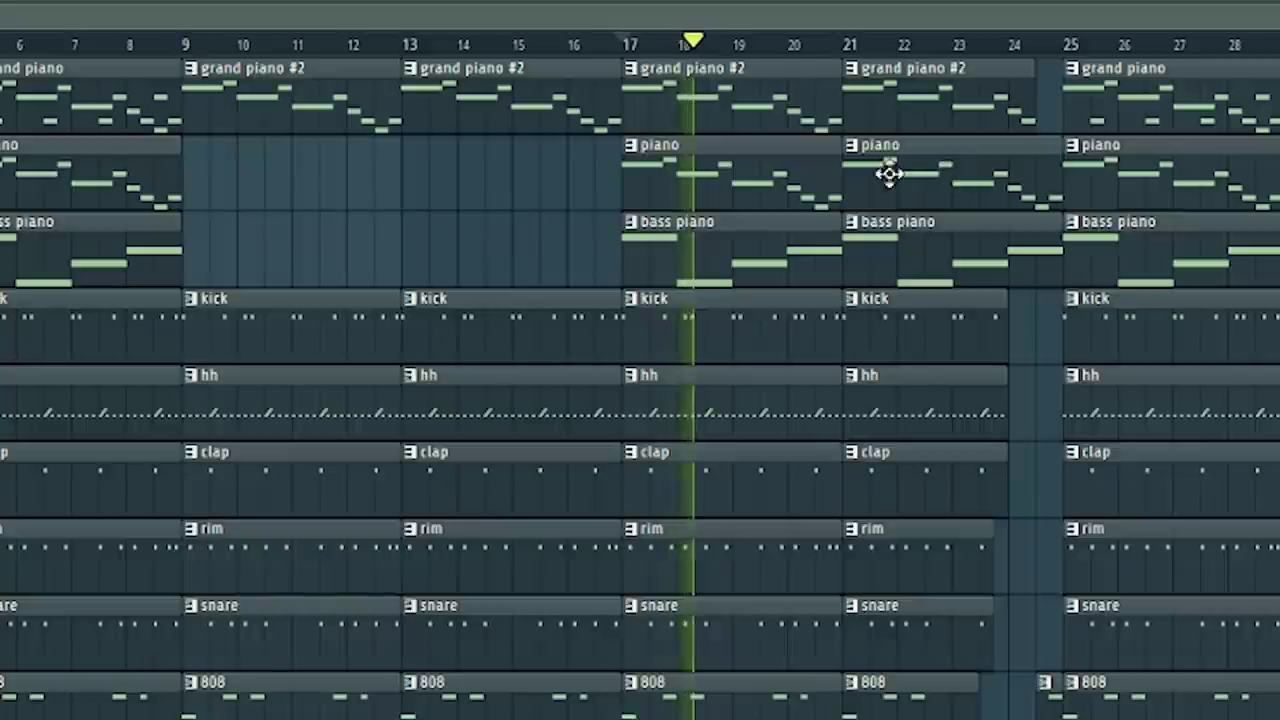
{"action": "right_click", "coordinate": [828, 198]}
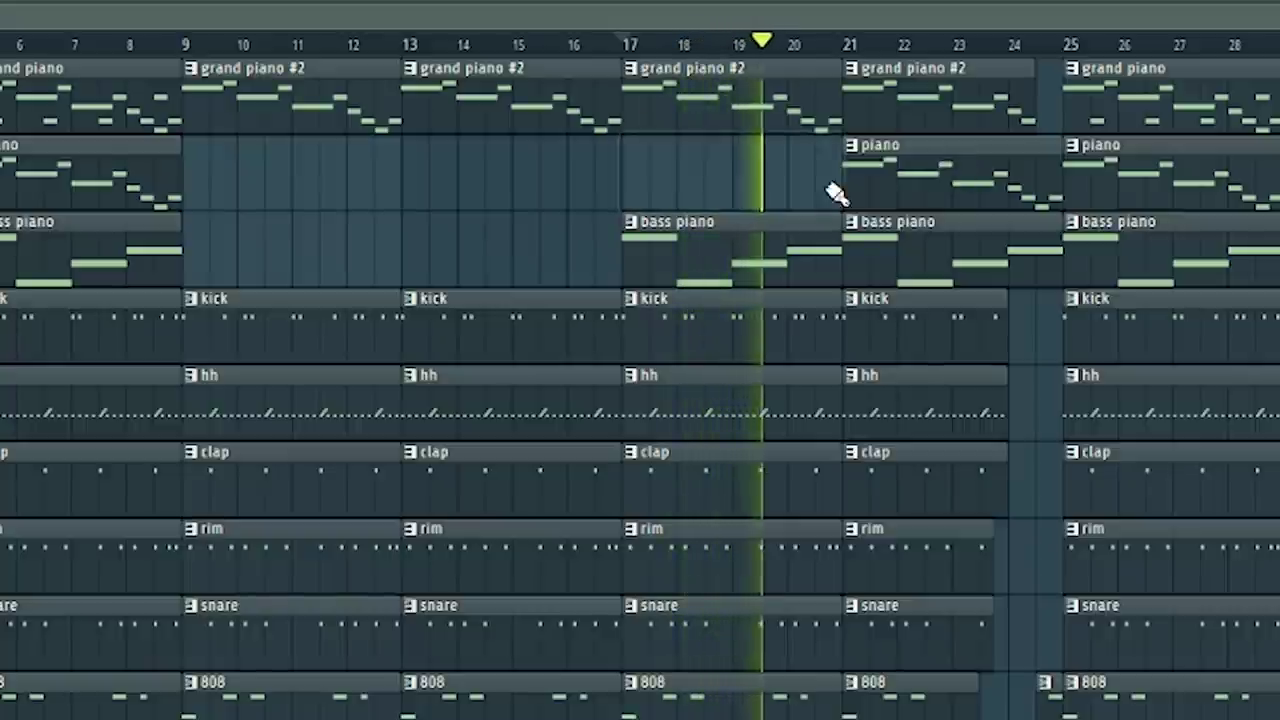
{"action": "right_click", "coordinate": [858, 190]}
Step: Place grand piano clips on Track 2 at bars 17 and 21 and play back the section
{"action": "key", "text": "space"}
{"action": "key", "text": "space"}
{"action": "left_click_drag", "start_coordinate": [40, 89], "coordinate": [957, 180]}
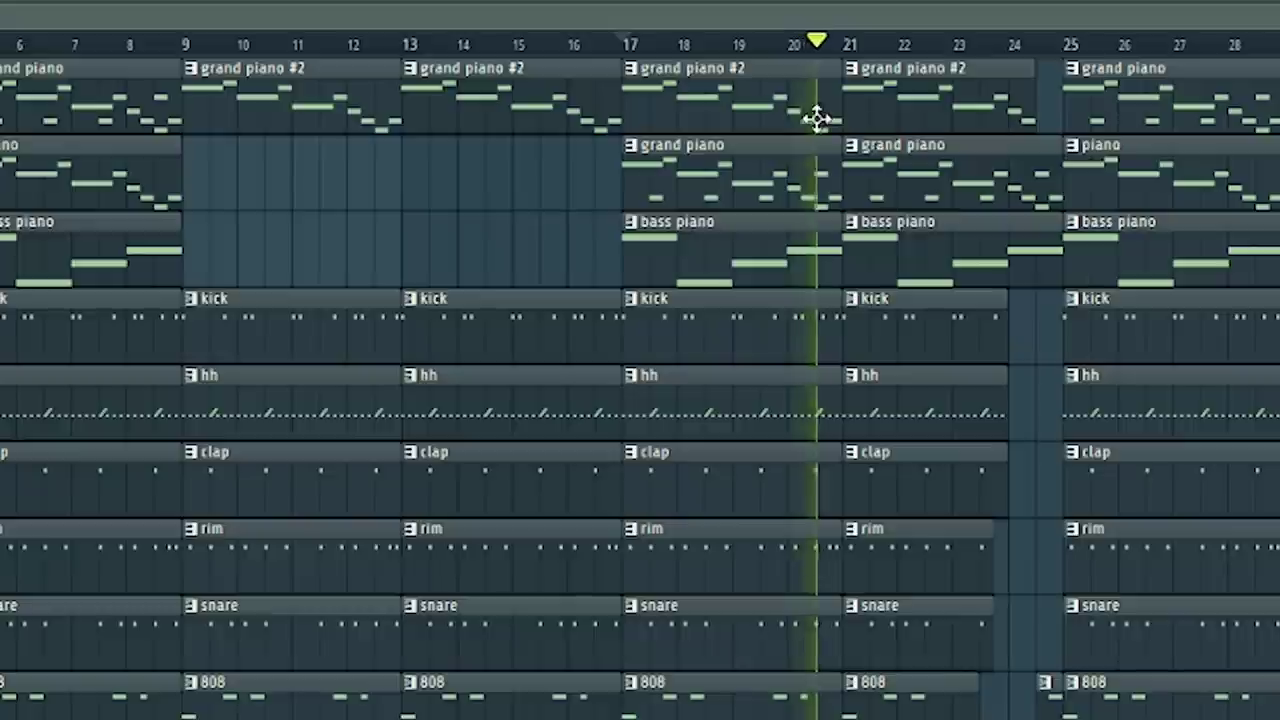
Step: Check the mixer levels and delete the bass piano clips at bars 17 and 21 on Track 3
{"action": "left_click", "coordinate": [471, 41]}
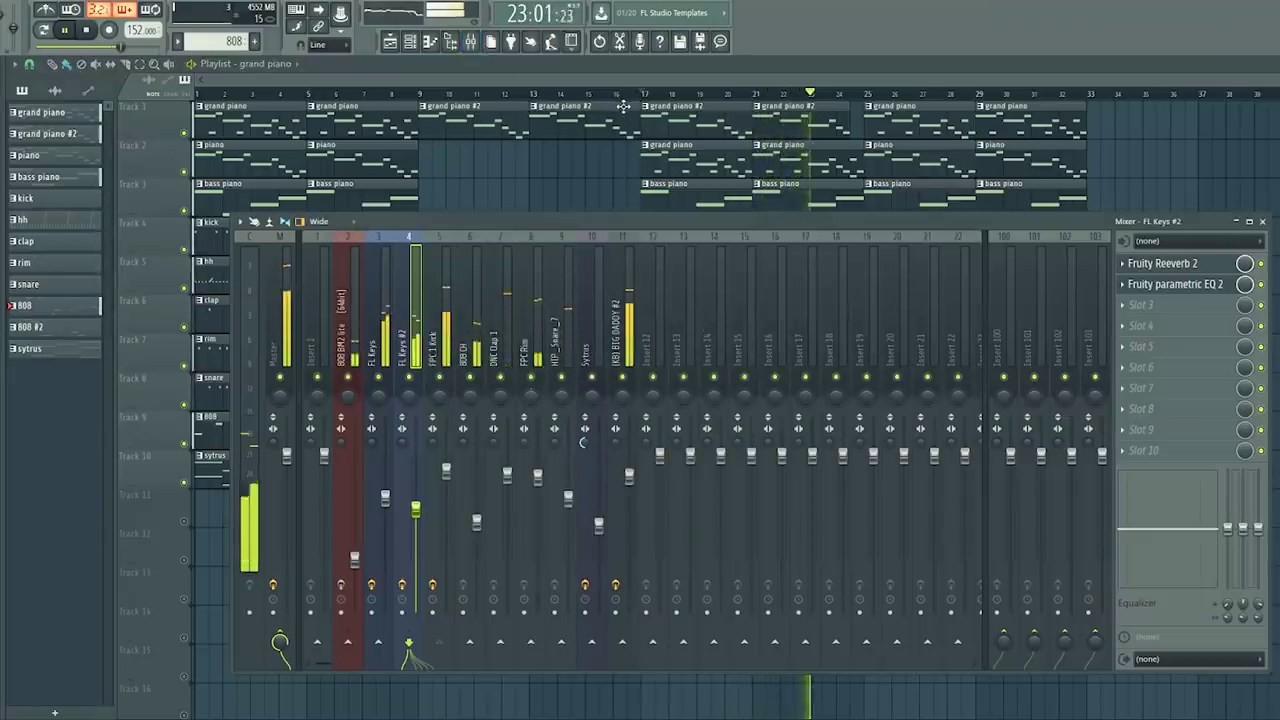
{"action": "key", "text": "F9"}
{"action": "right_click", "coordinate": [732, 215]}
{"action": "right_click", "coordinate": [795, 208]}
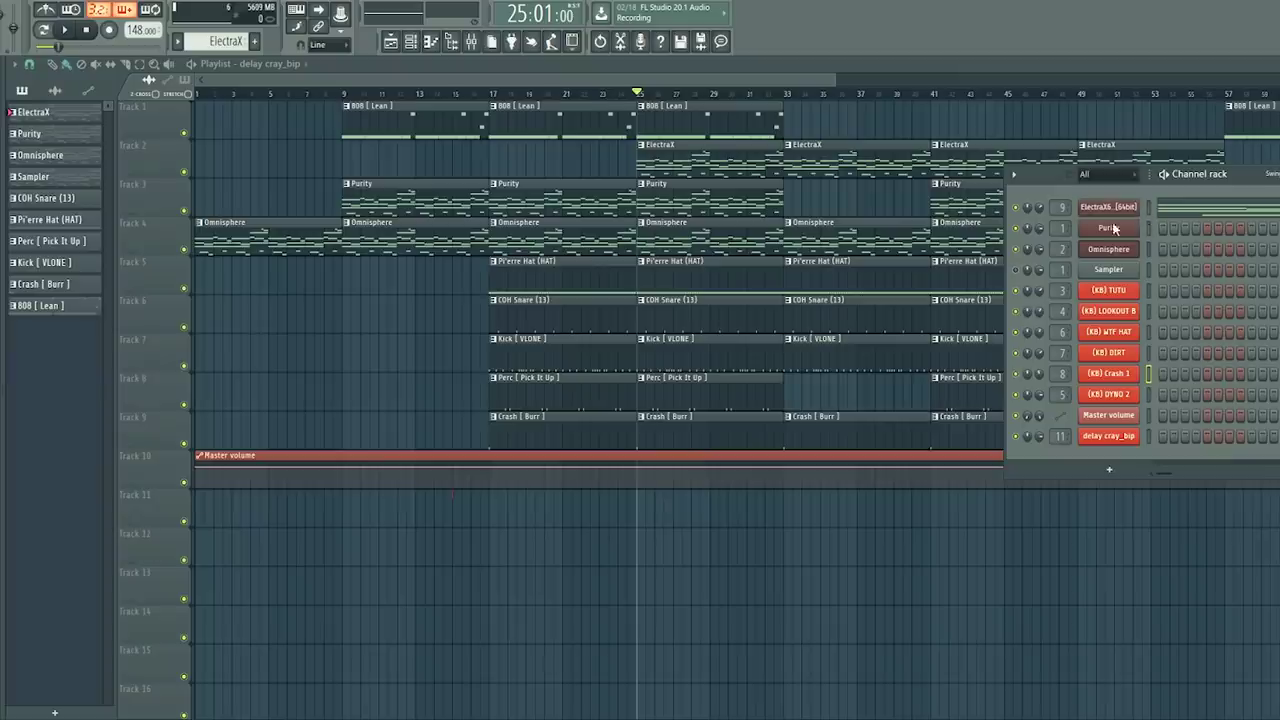
Step: Play back the arrangement from bar 9 and check the track levels in the mixer
{"action": "left_click", "coordinate": [1108, 207]}
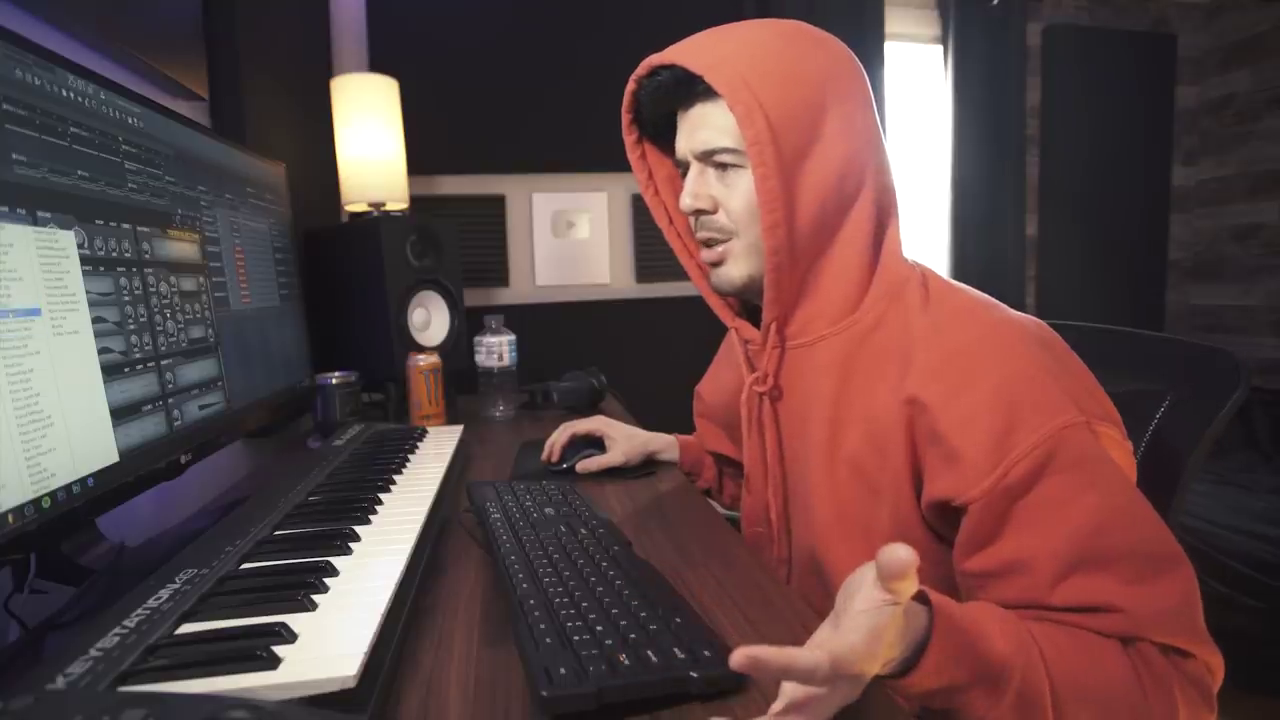
{"action": "left_click", "coordinate": [12, 314]}
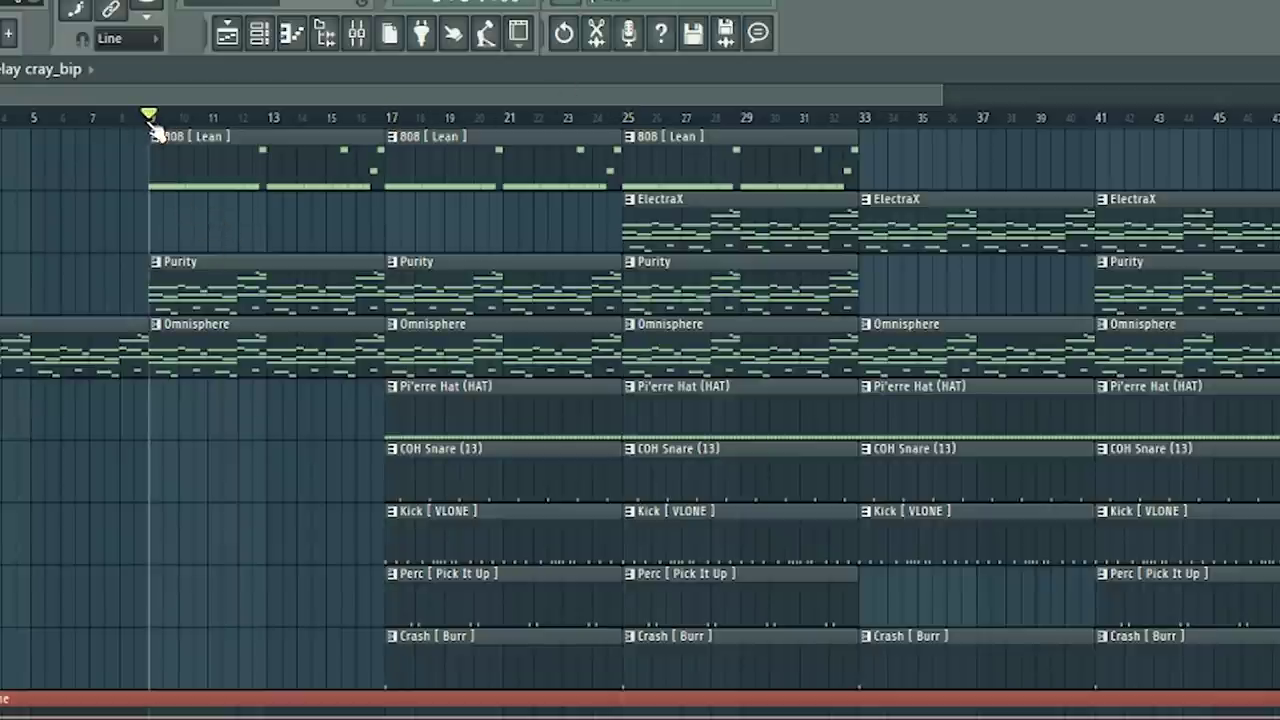
{"action": "key", "text": "space"}
{"action": "left_click", "coordinate": [357, 33]}
{"action": "key", "text": "space"}
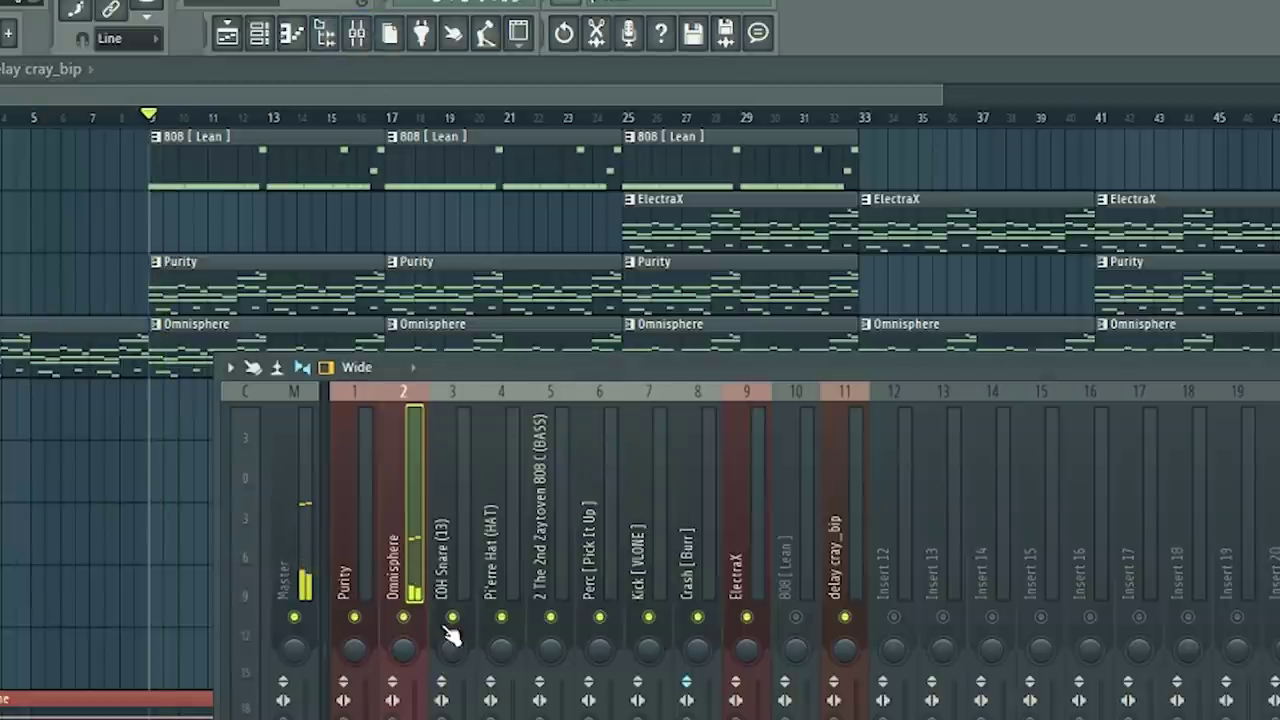
{"action": "left_click", "coordinate": [270, 34]}
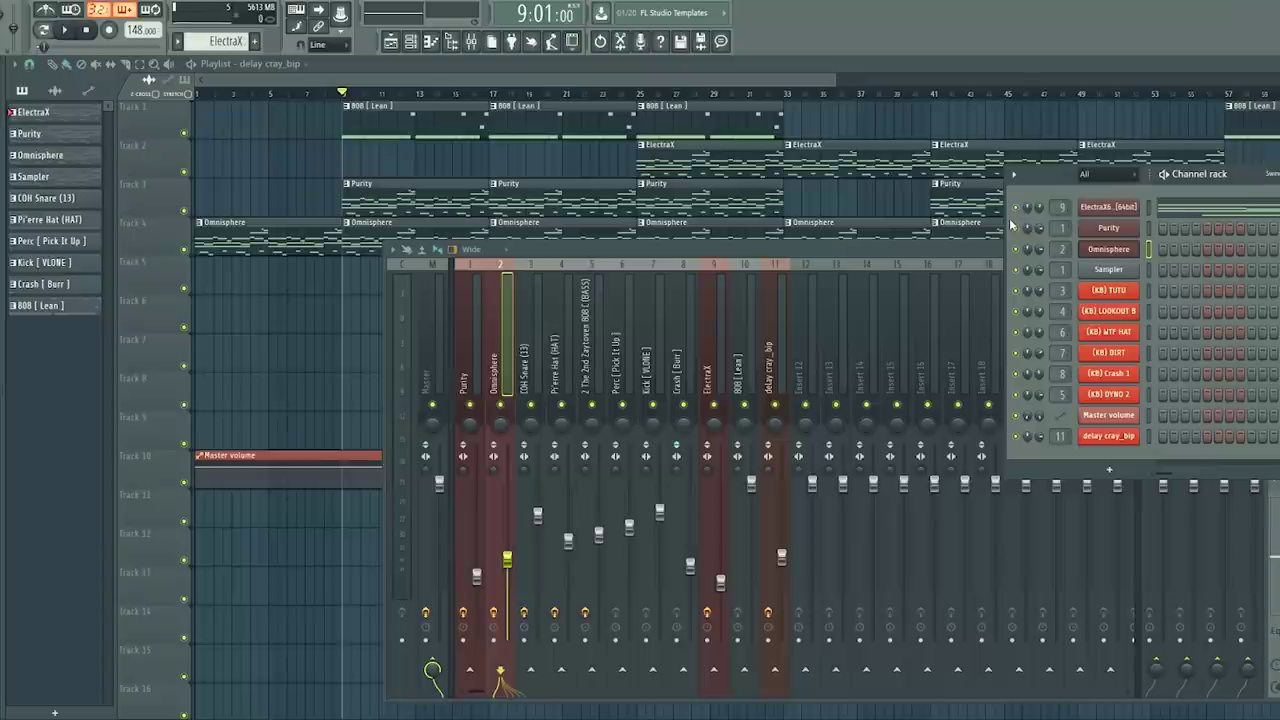
Step: Play back the section from bar 9 and solo the (KB) DIRT kick channel to hear its pattern
{"action": "key", "text": "space"}
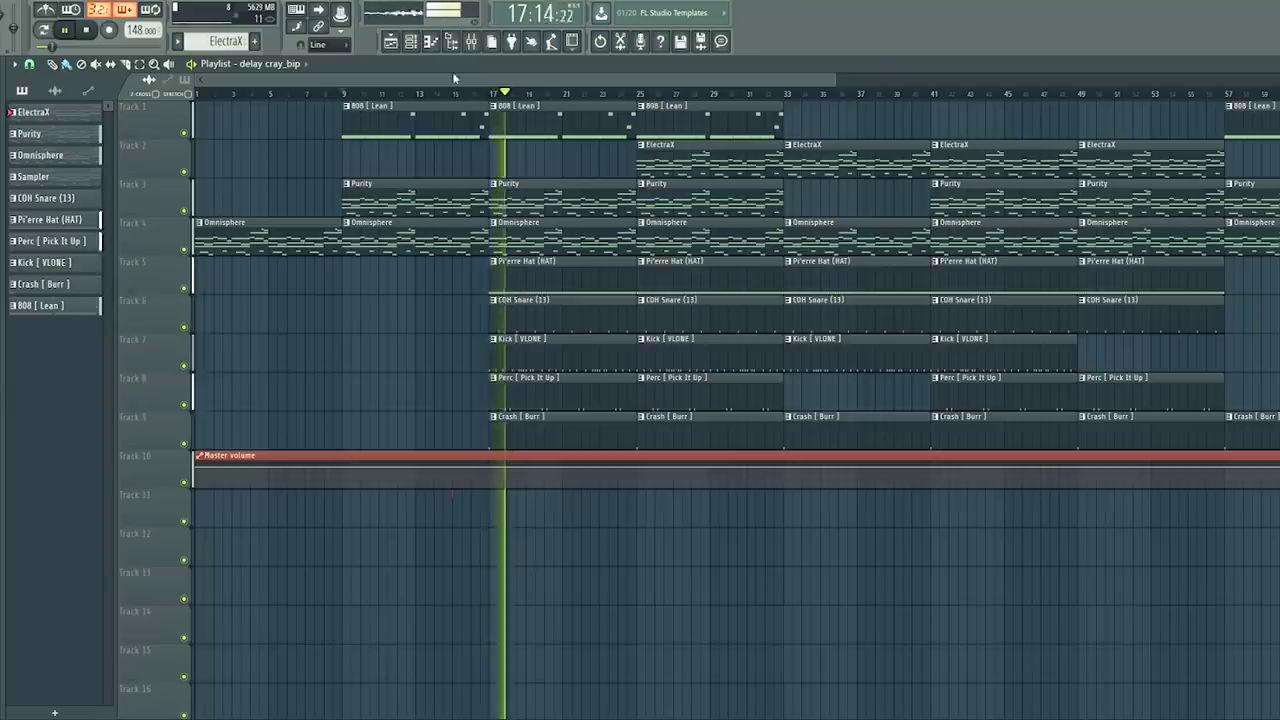
{"action": "left_click", "coordinate": [411, 43]}
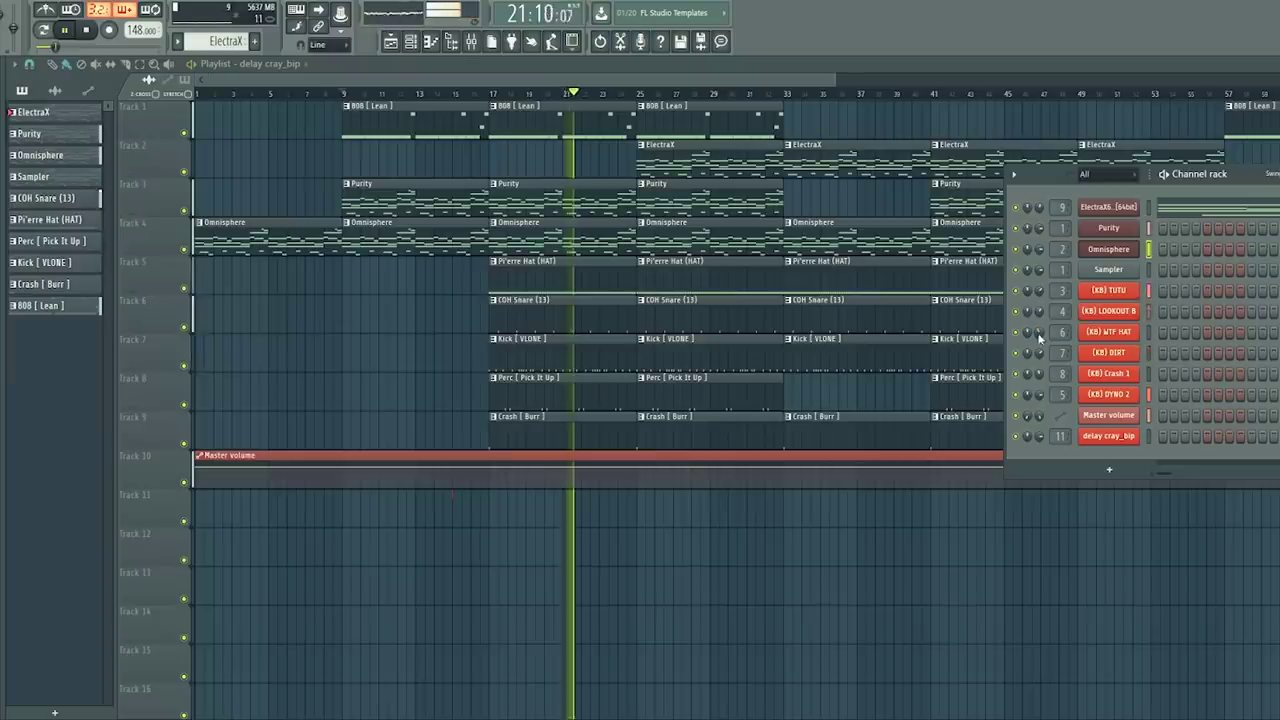
{"action": "key", "text": "space"}
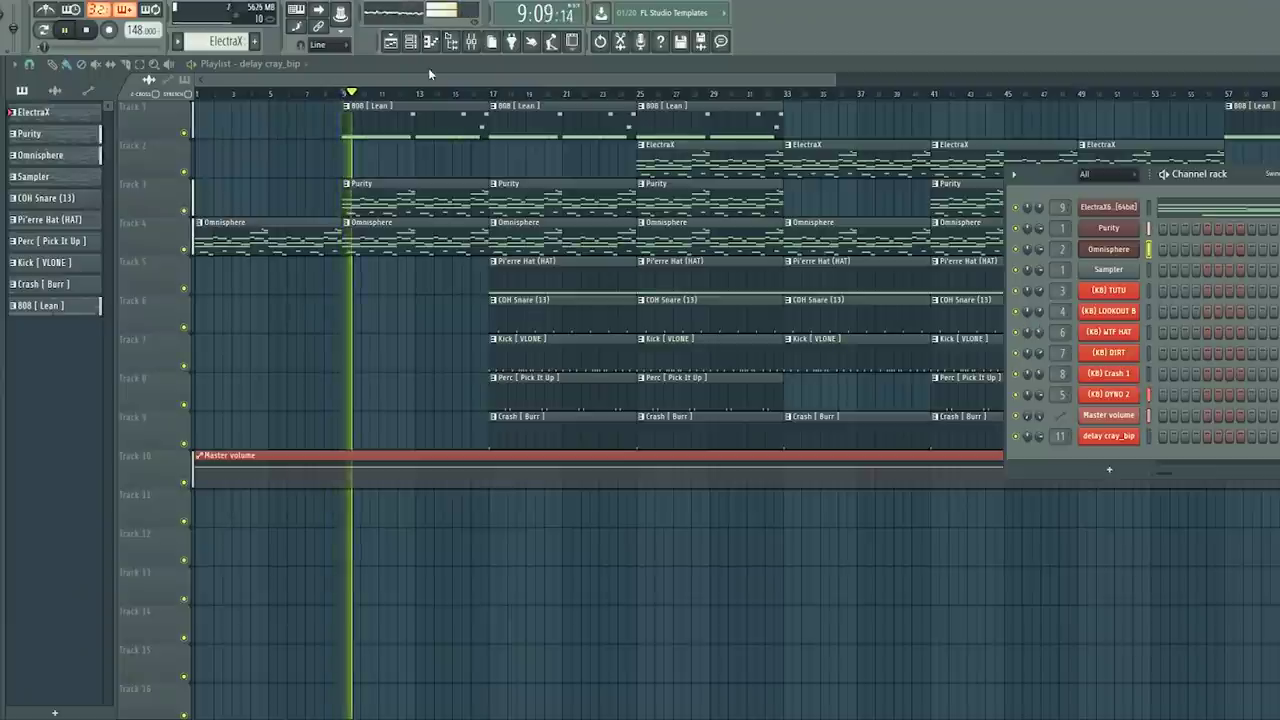
{"action": "key", "text": "space"}
{"action": "key", "text": "F6"}
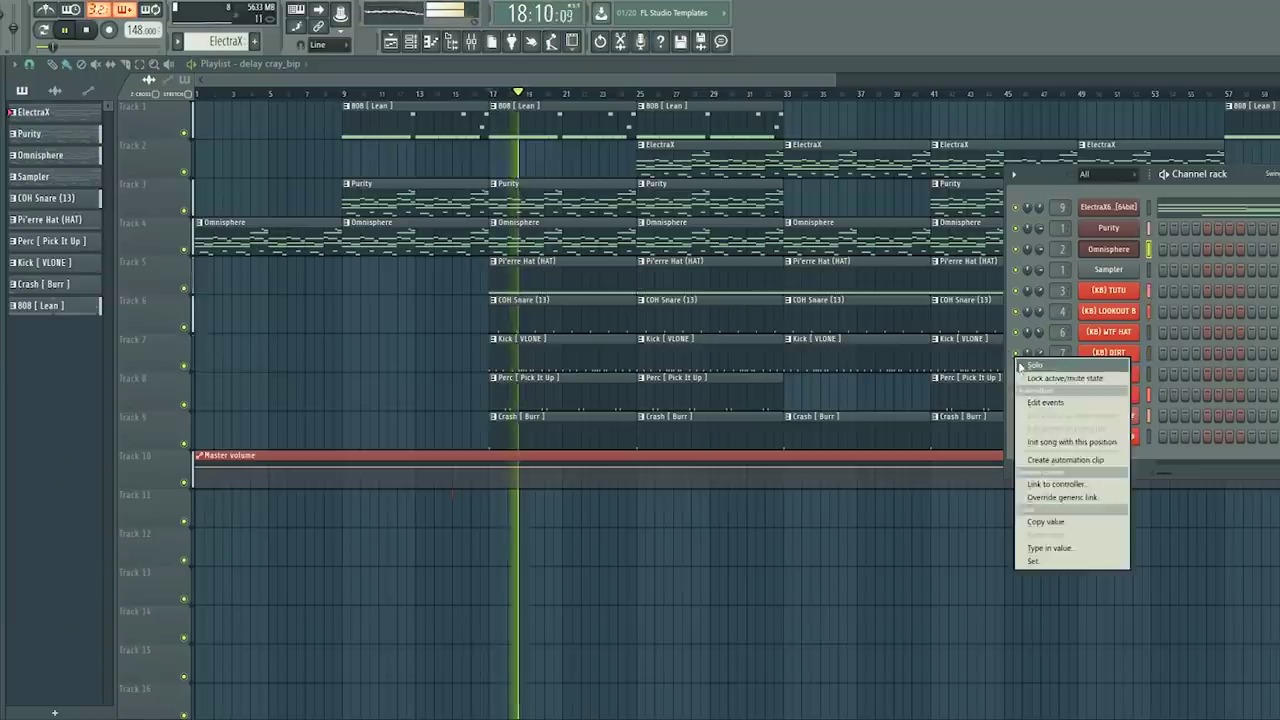
{"action": "key", "text": "Escape"}
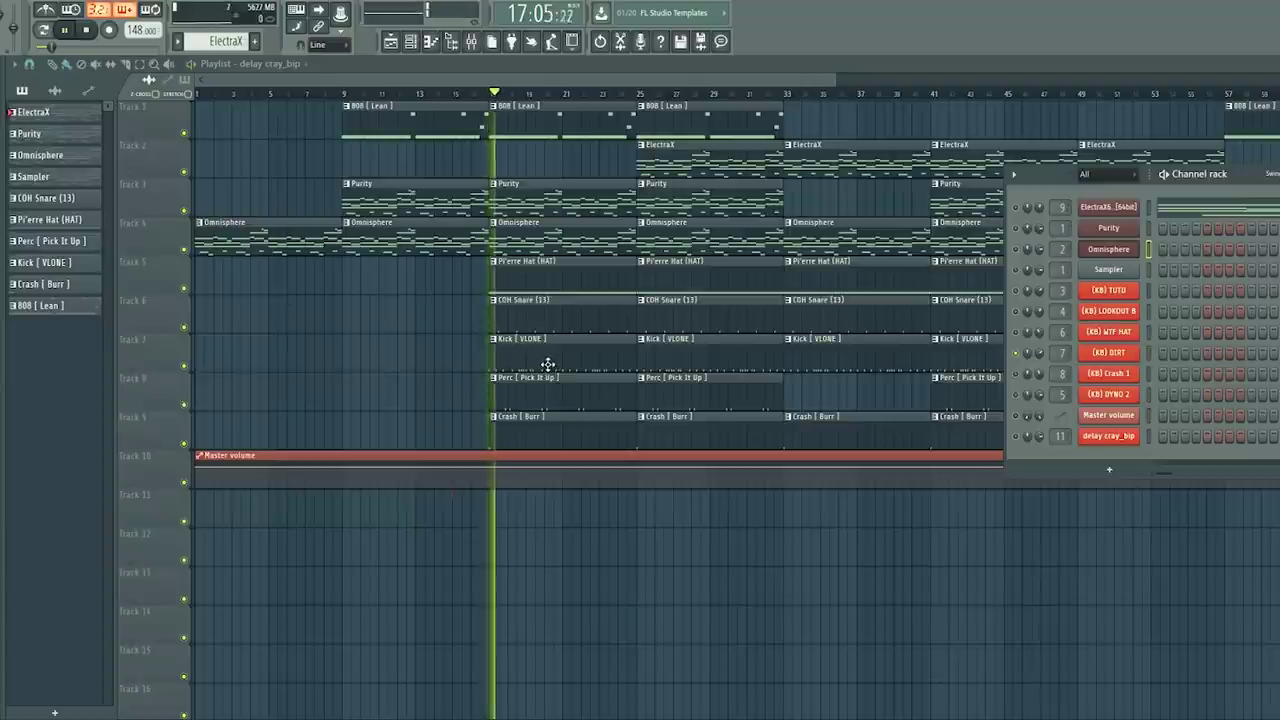
Step: Thin out the (KB) DIRT kick pattern by deleting the three-note run ending bar 2 and the first two notes of bar 3
{"action": "double_click", "coordinate": [537, 365]}
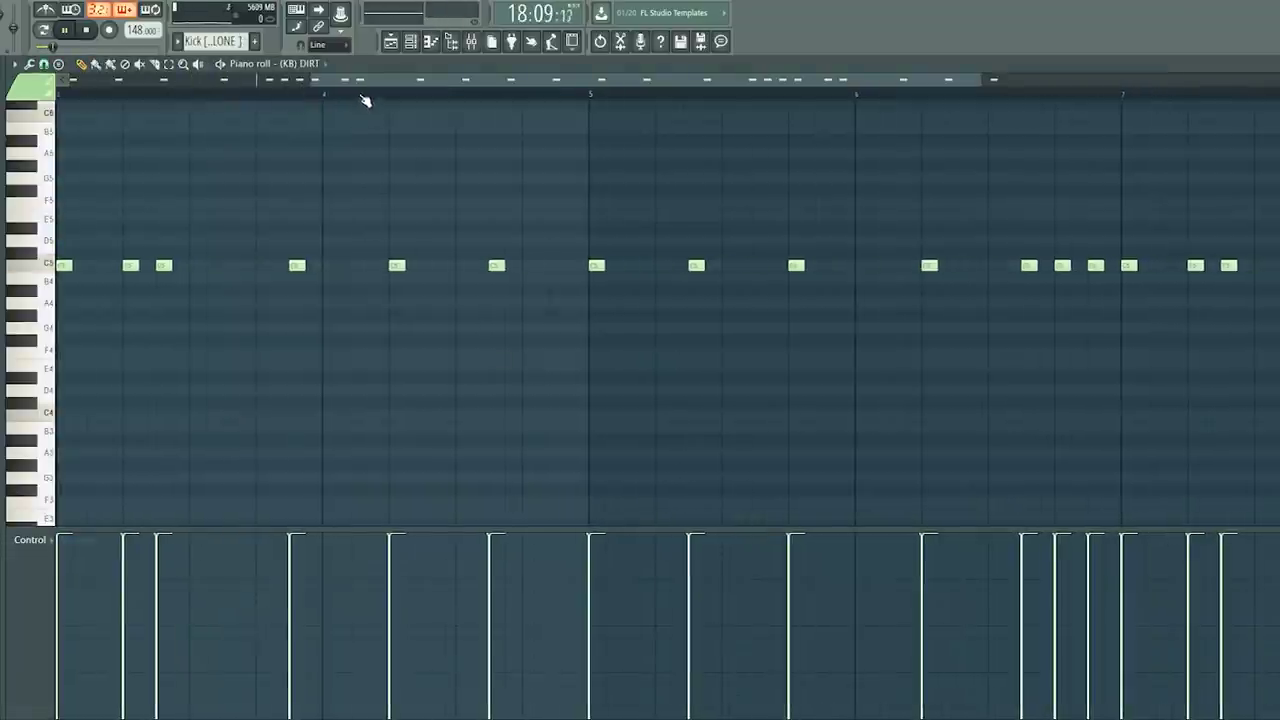
{"action": "scroll", "coordinate": [365, 96], "scroll_direction": "down", "scroll_amount": 5}
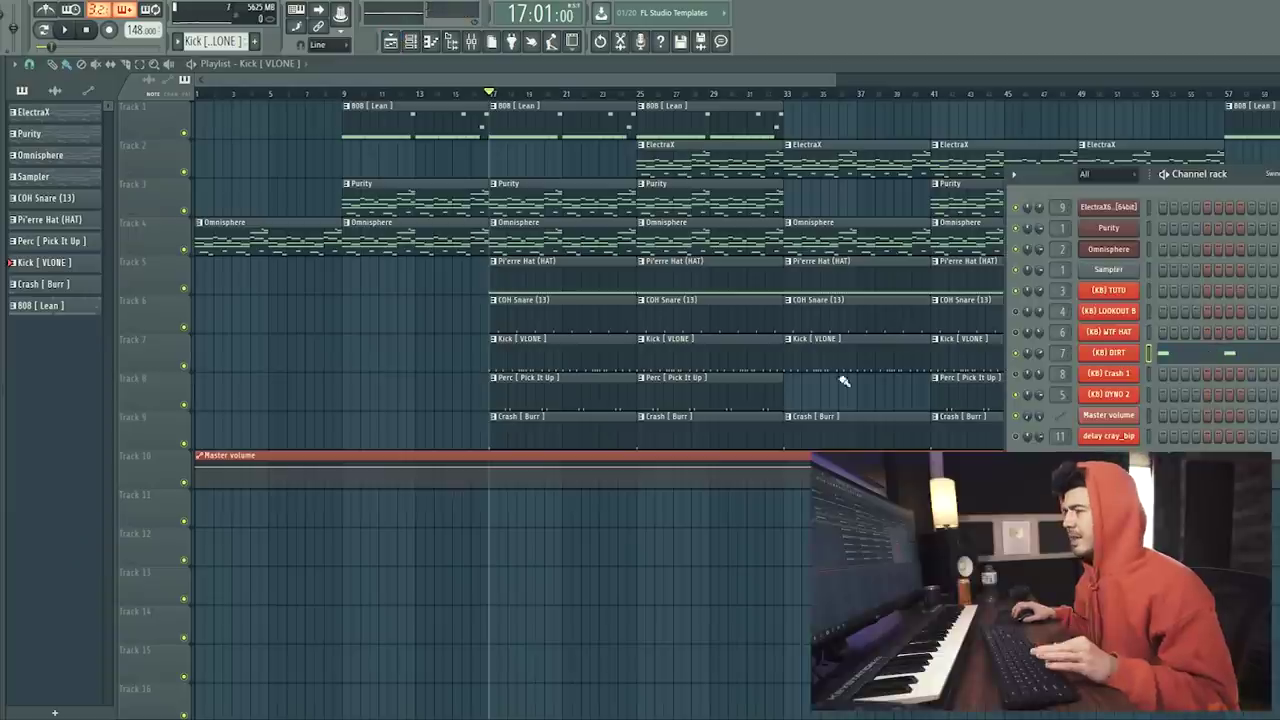
{"action": "left_click", "coordinate": [1175, 358]}
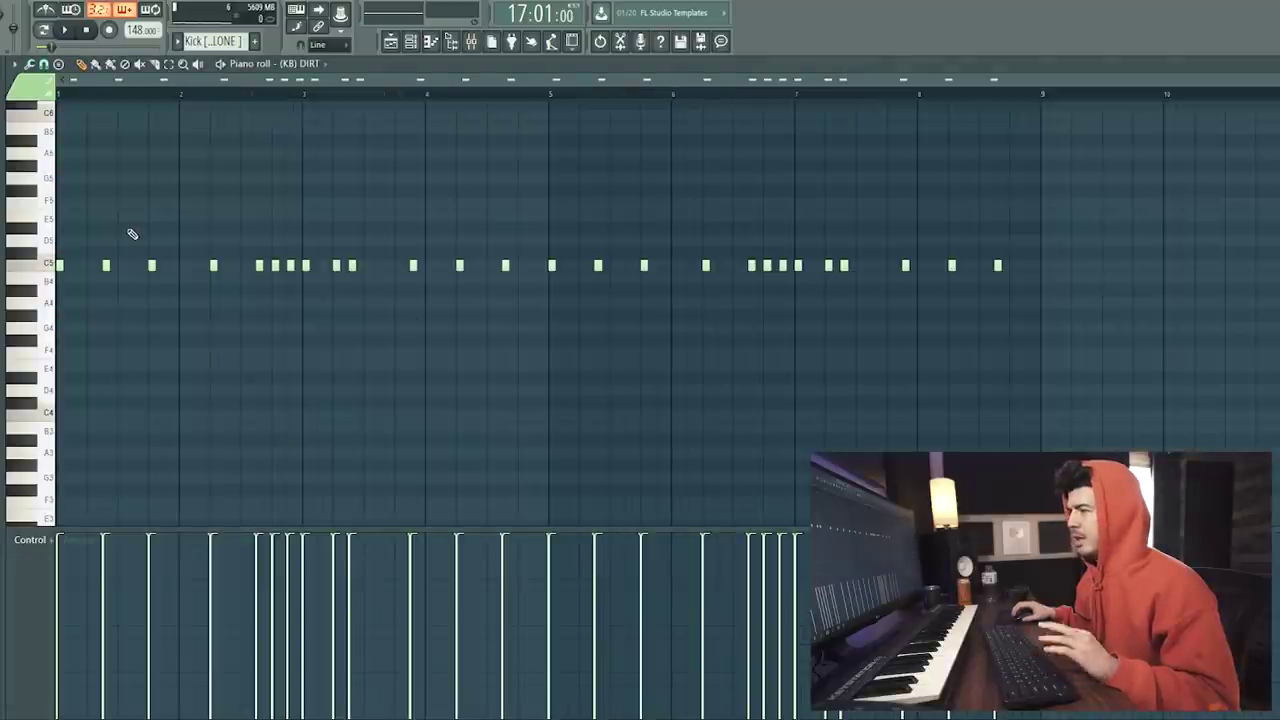
{"action": "left_click_drag", "start_coordinate": [1229, 149], "coordinate": [57, 357]}
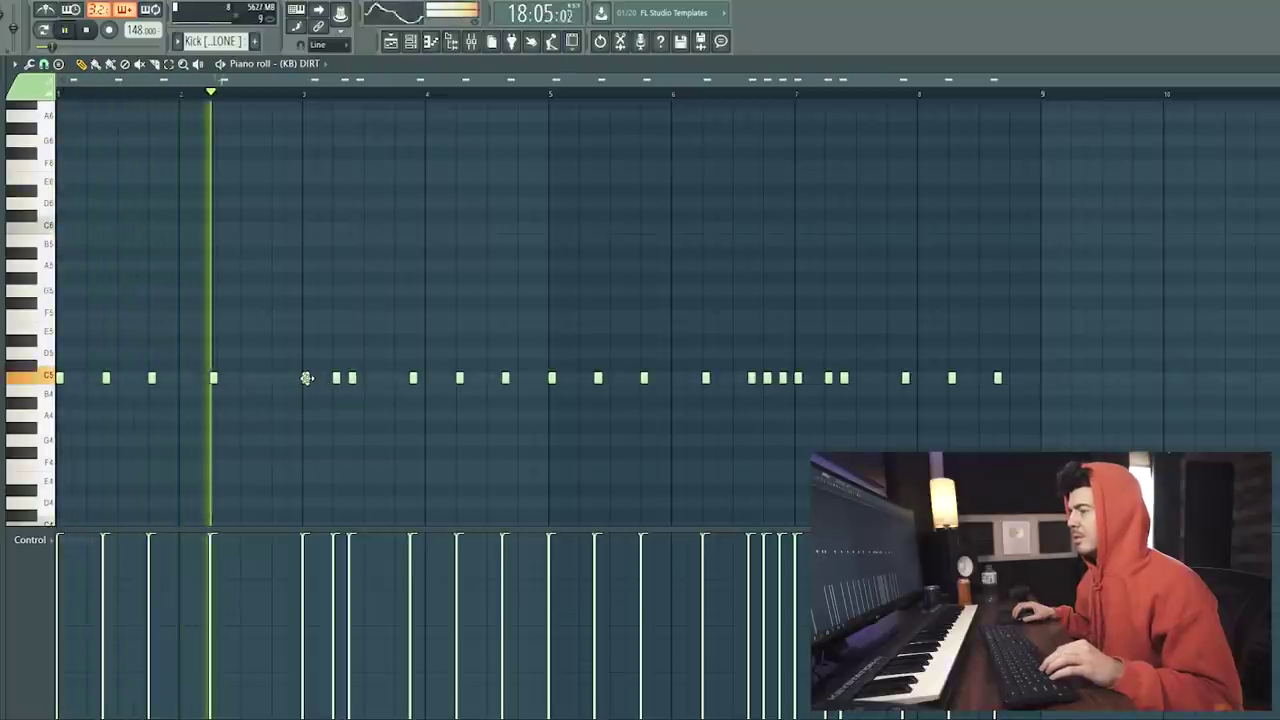
{"action": "left_click_drag", "start_coordinate": [309, 379], "coordinate": [337, 379]}
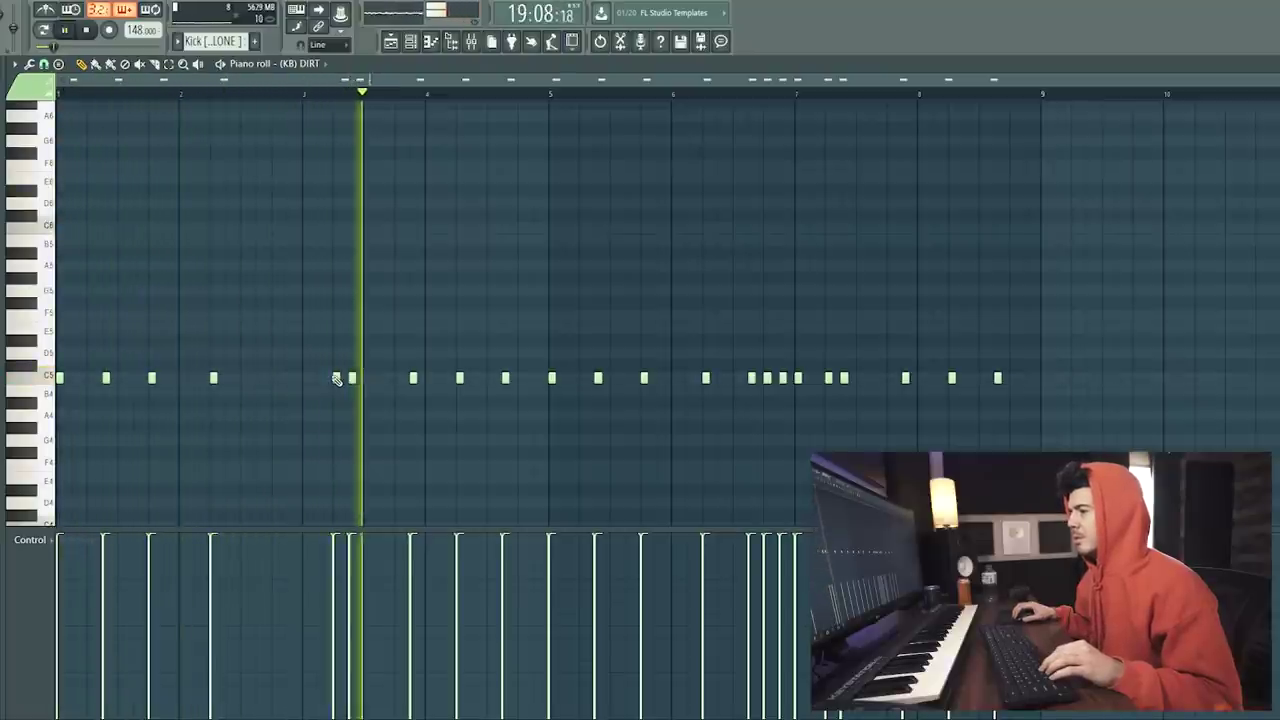
{"action": "right_click", "coordinate": [337, 379]}
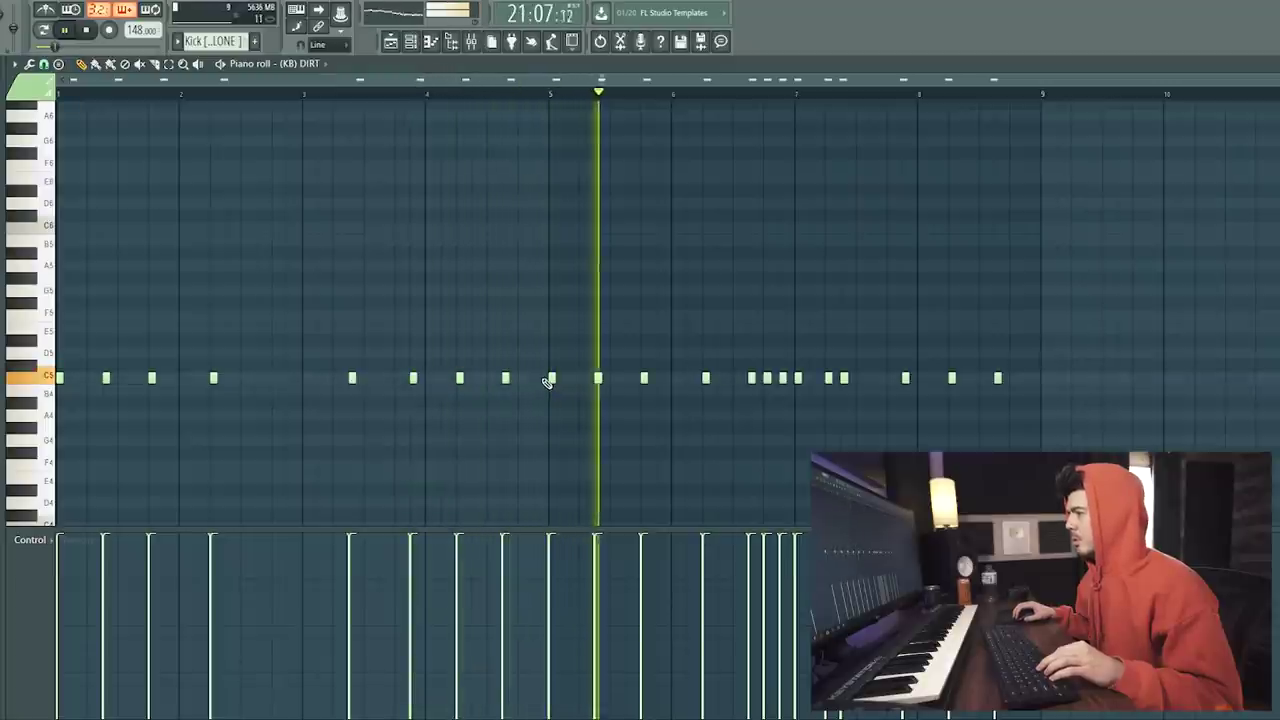
{"action": "key", "text": "space"}
{"action": "left_click_drag", "start_coordinate": [547, 382], "coordinate": [993, 372]}
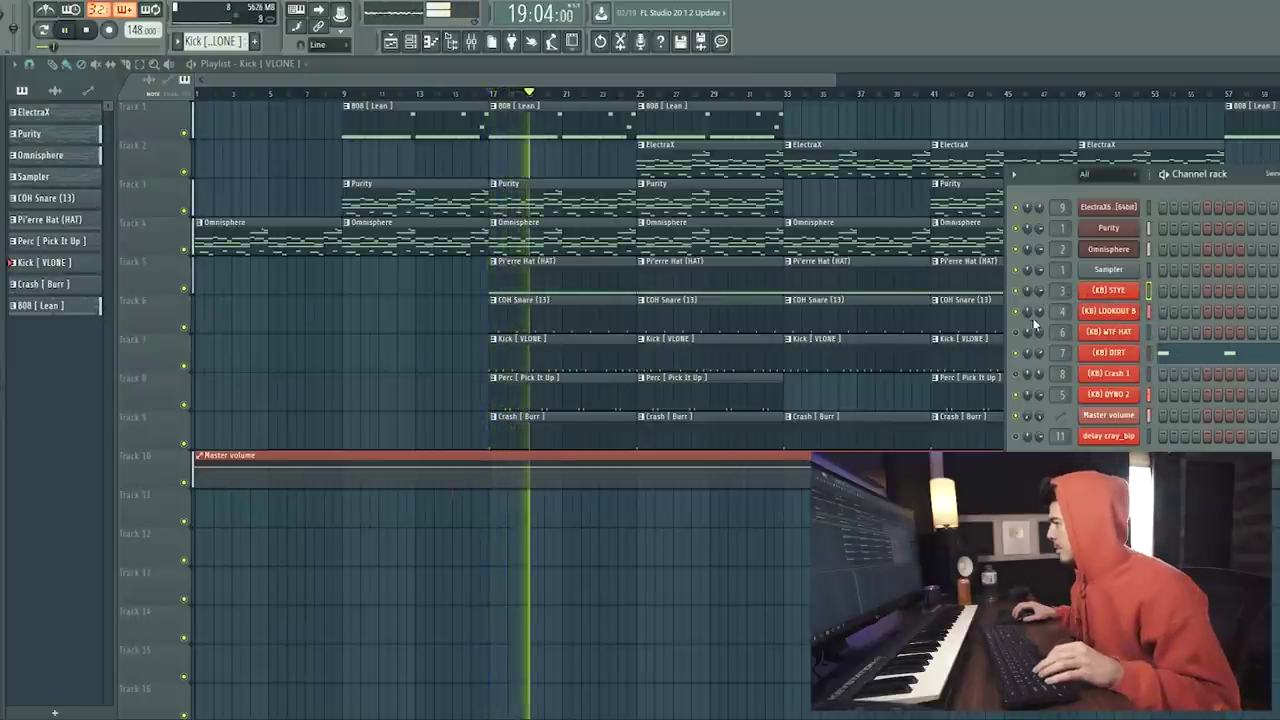
Step: Play back the section from bar 17 and look through the Guitars category in the Omnisphere patch browser
{"action": "key", "text": "space"}
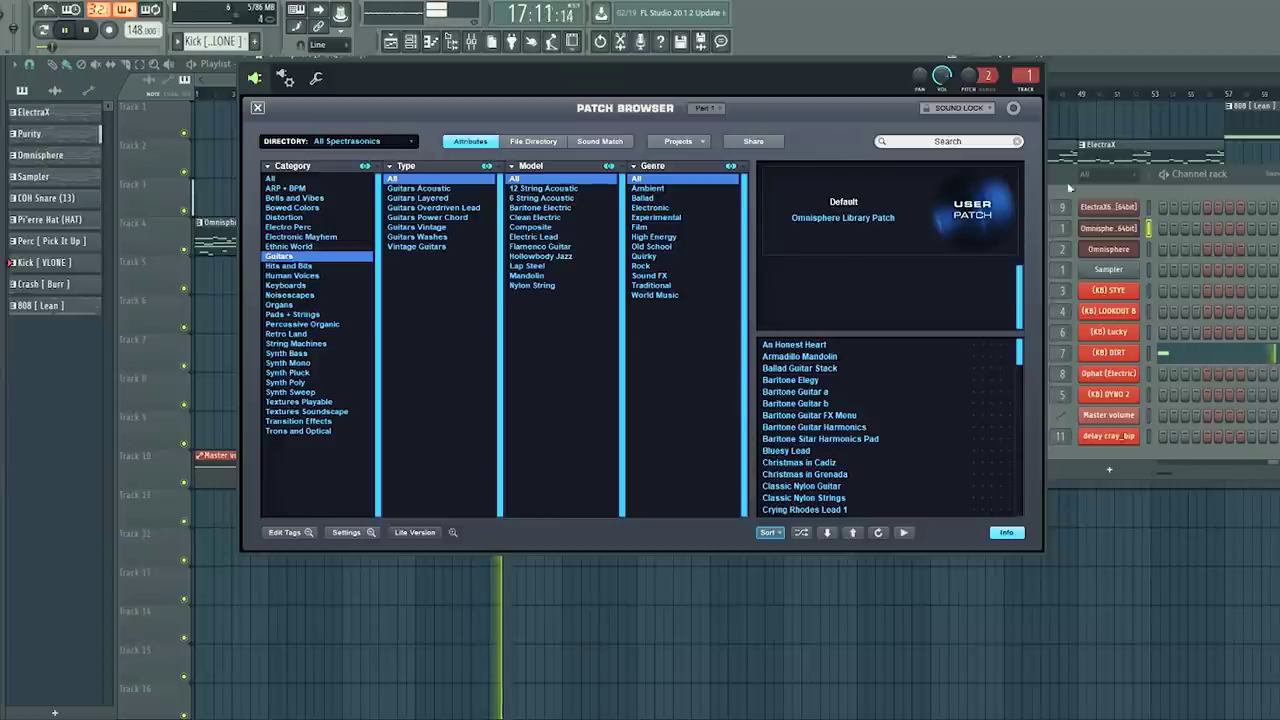
{"action": "left_click", "coordinate": [1145, 196]}
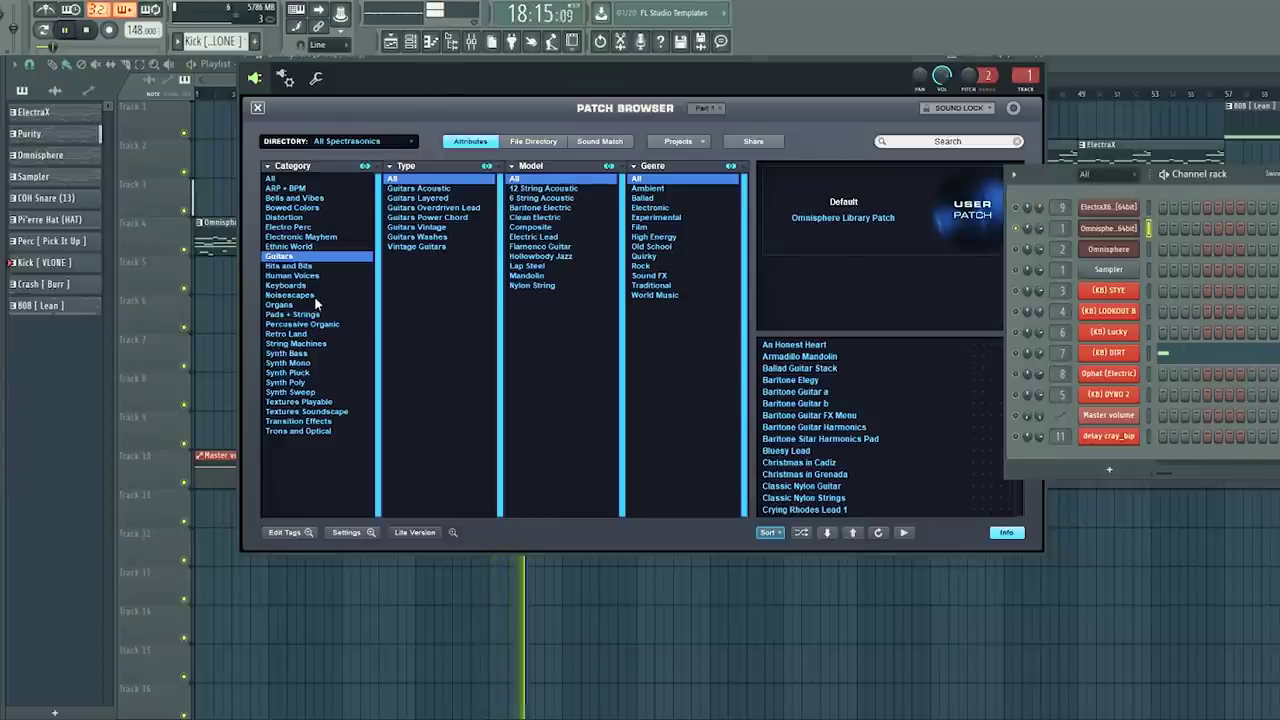
{"action": "left_click", "coordinate": [935, 130]}
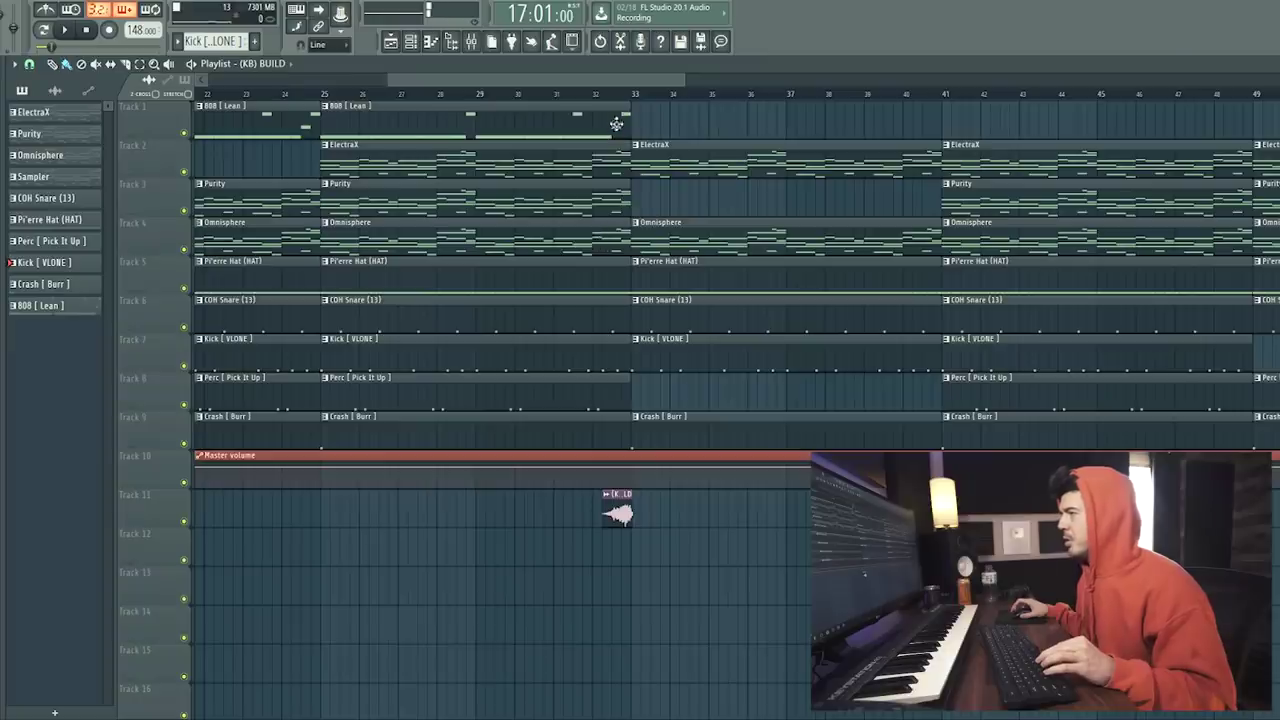
Step: Play back the riser from bar 32 and lower the volume of the (KB) BUILD sample on Track 11
{"action": "scroll", "coordinate": [625, 107], "scroll_direction": "up", "scroll_amount": 3}
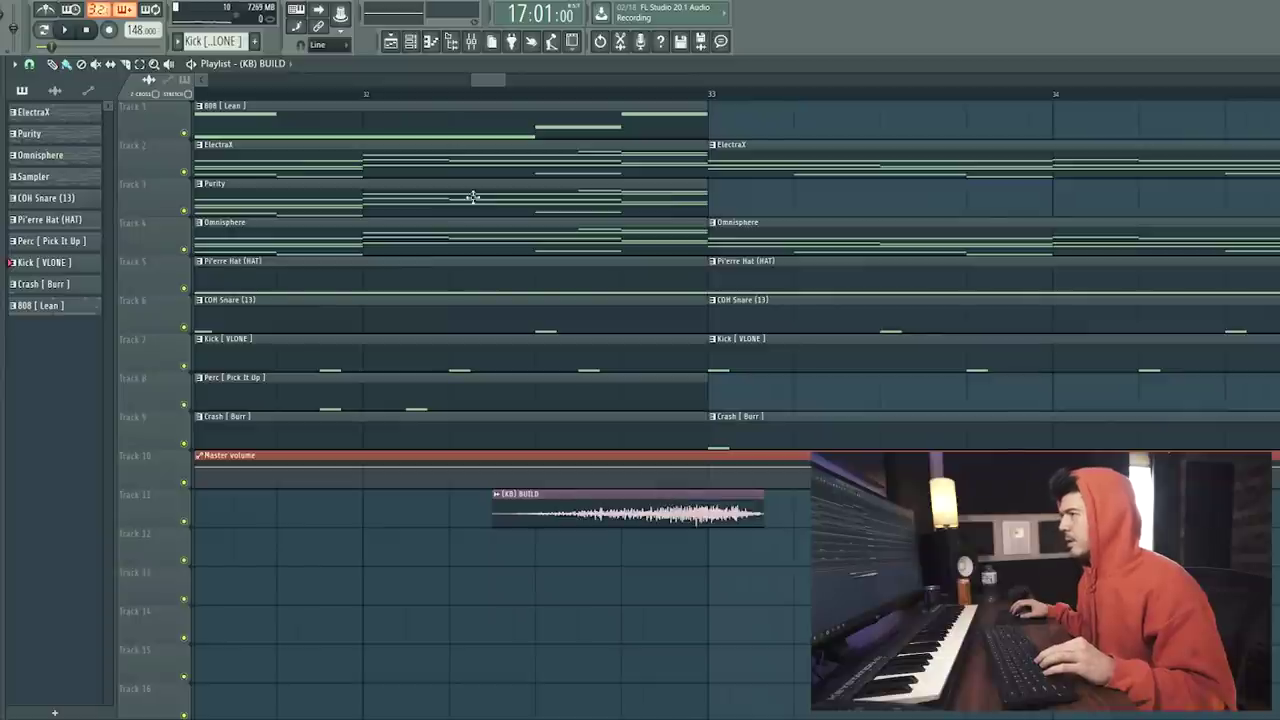
{"action": "scroll", "coordinate": [370, 100], "scroll_direction": "down", "scroll_amount": 3}
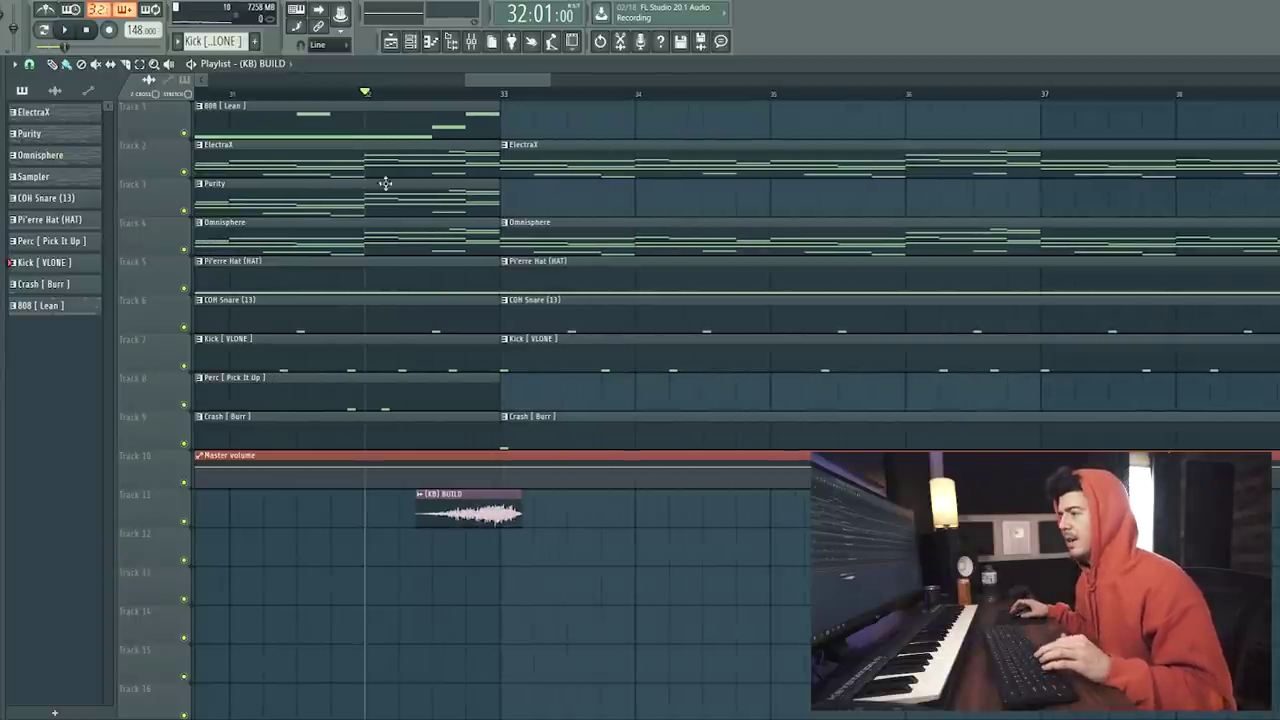
{"action": "key", "text": "space"}
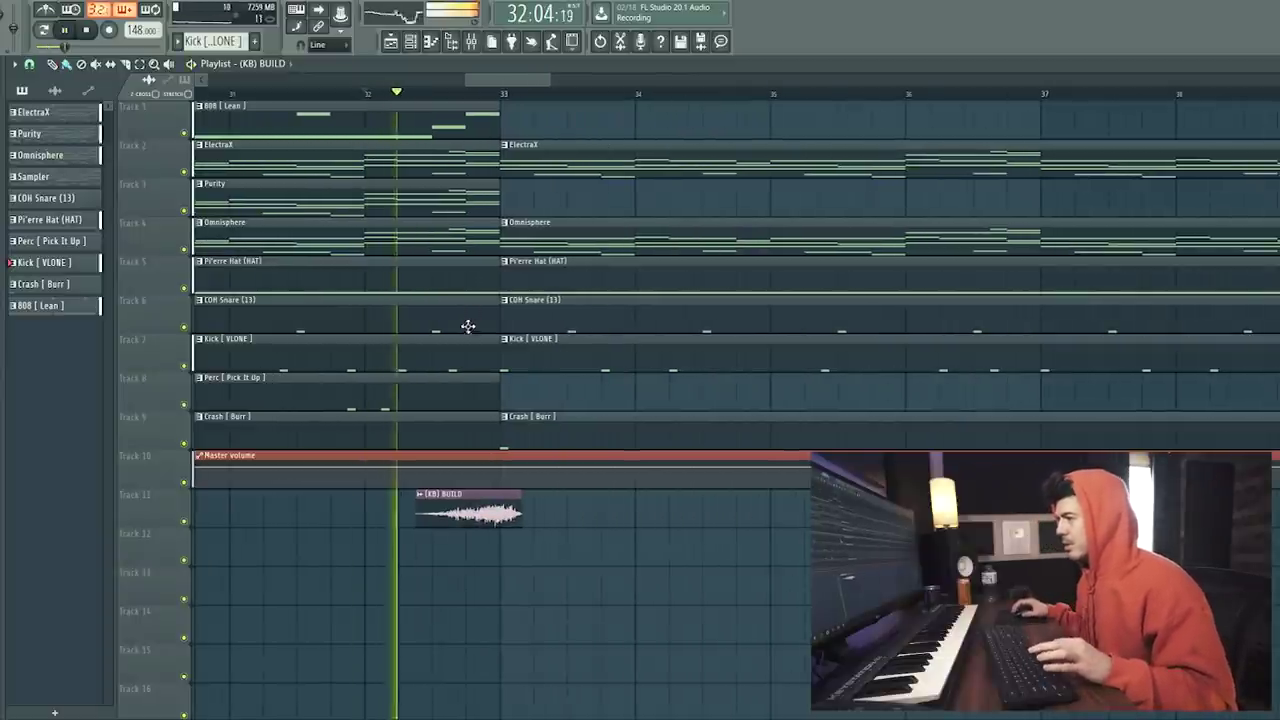
{"action": "double_click", "coordinate": [474, 509]}
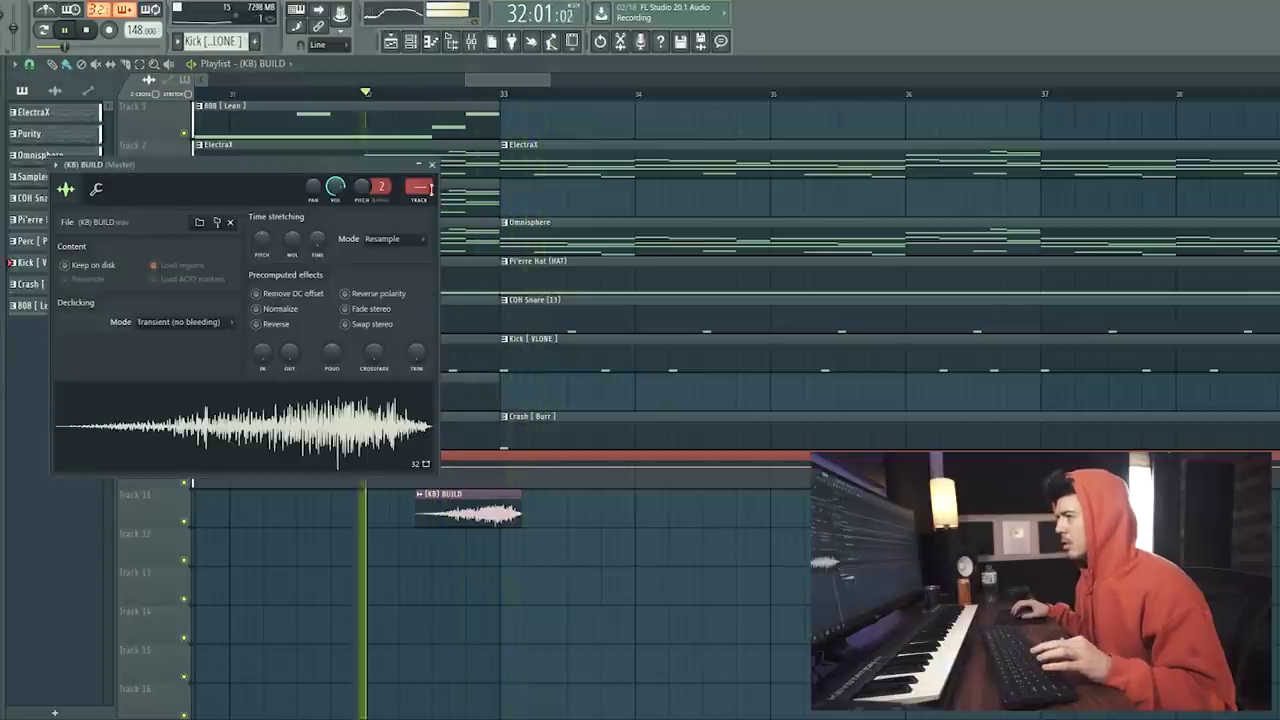
Step: Change the playlist snap setting and nudge the (KB) BUILD clip slightly on Track 11 around bar 33
{"action": "scroll", "coordinate": [436, 495], "scroll_direction": "up", "scroll_amount": 5}
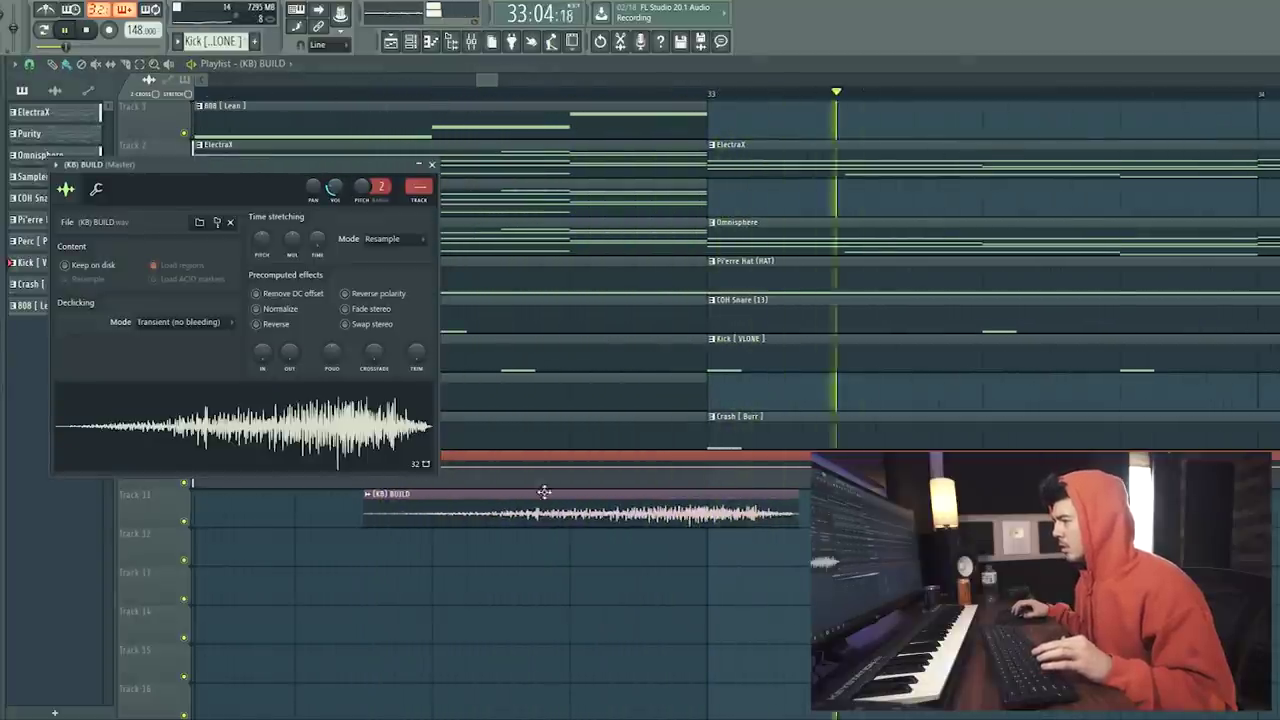
{"action": "left_click", "coordinate": [30, 65]}
{"action": "left_click", "coordinate": [46, 129]}
{"action": "key", "text": "space"}
{"action": "left_click_drag", "start_coordinate": [674, 516], "coordinate": [692, 518]}
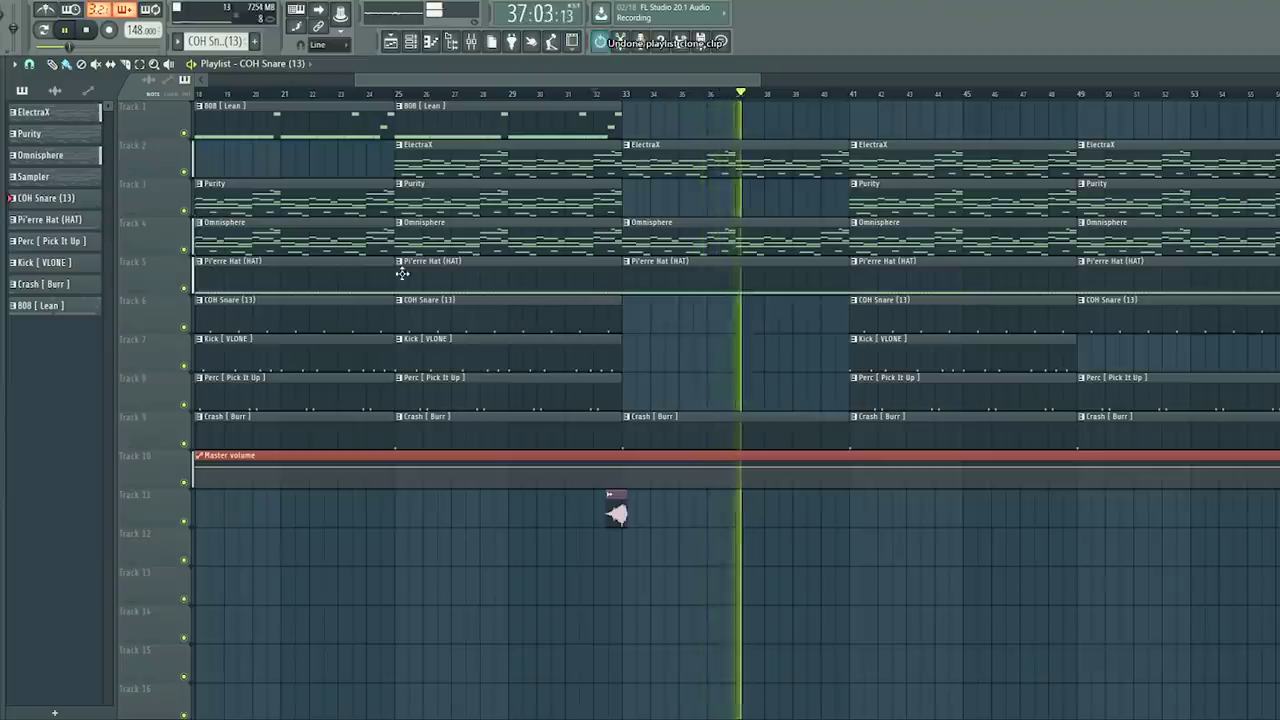
Step: Restore the playlist snap setting and copy the shortened Crash clip from bar 33 to bar 37 on Track 9
{"action": "left_click", "coordinate": [29, 64]}
{"action": "left_click", "coordinate": [42, 101]}
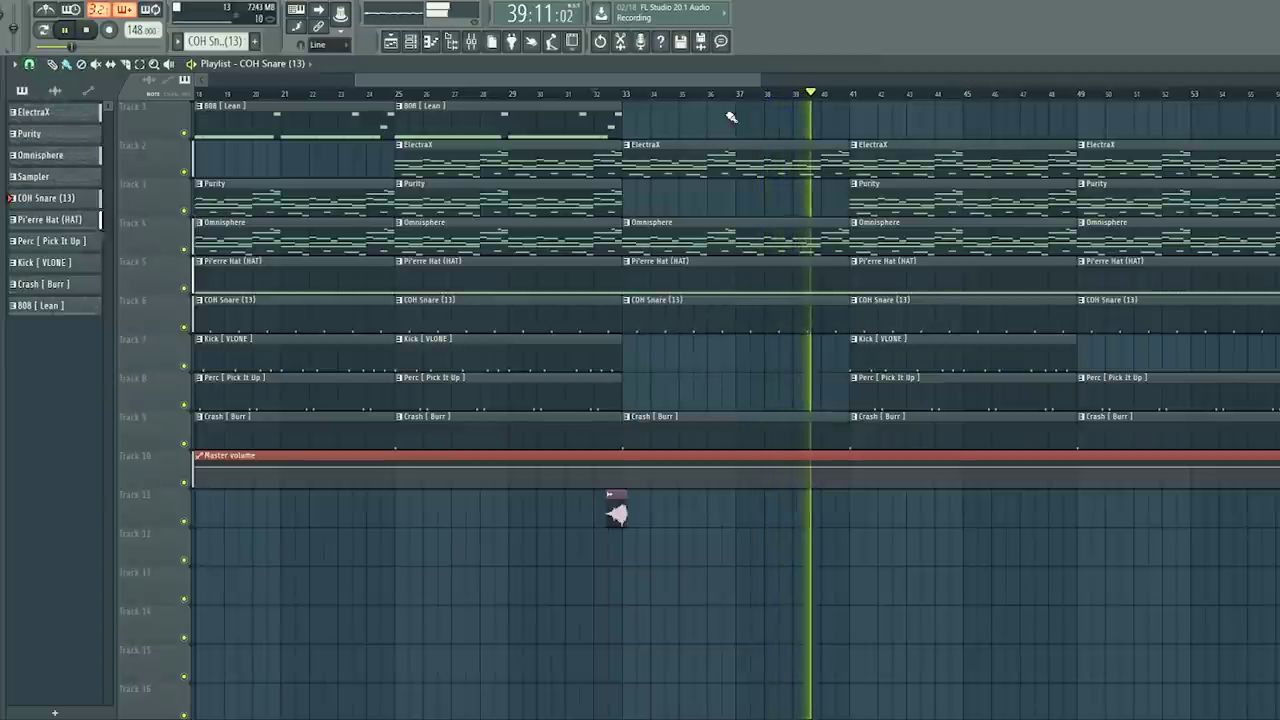
{"action": "scroll", "coordinate": [733, 125], "scroll_direction": "down", "scroll_amount": 4}
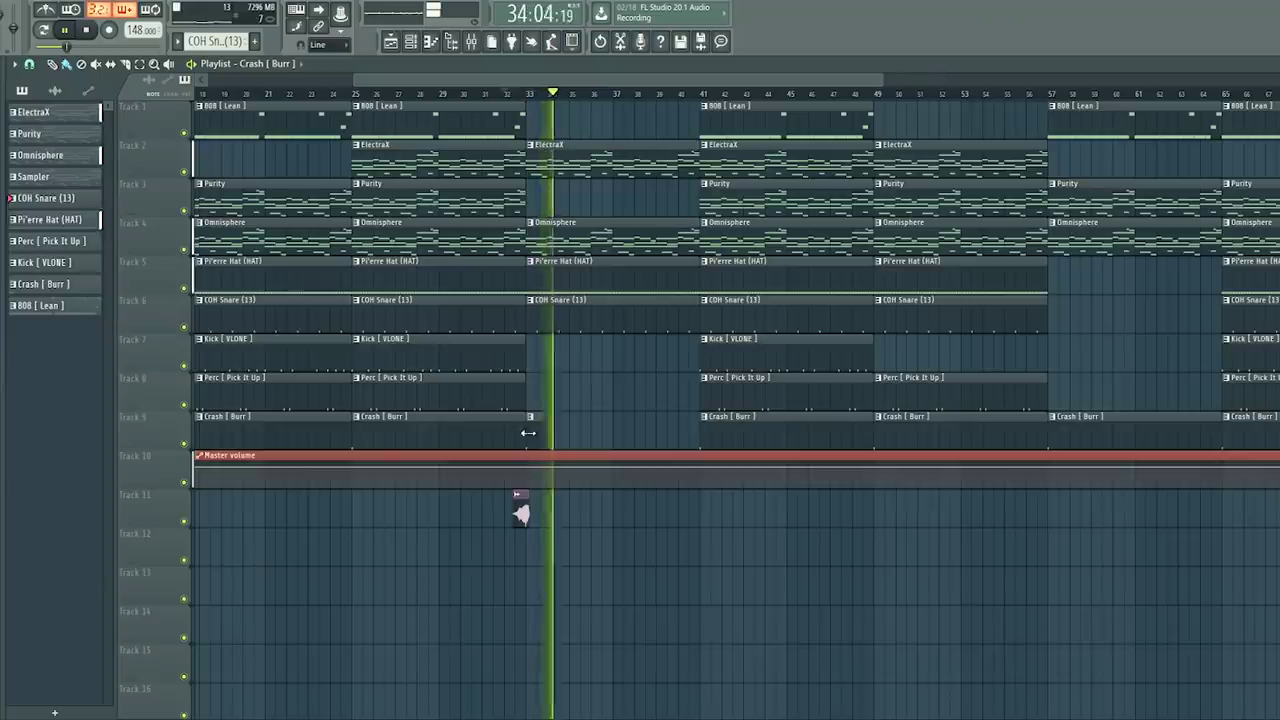
{"action": "left_click_drag", "start_coordinate": [541, 431], "coordinate": [626, 432]}
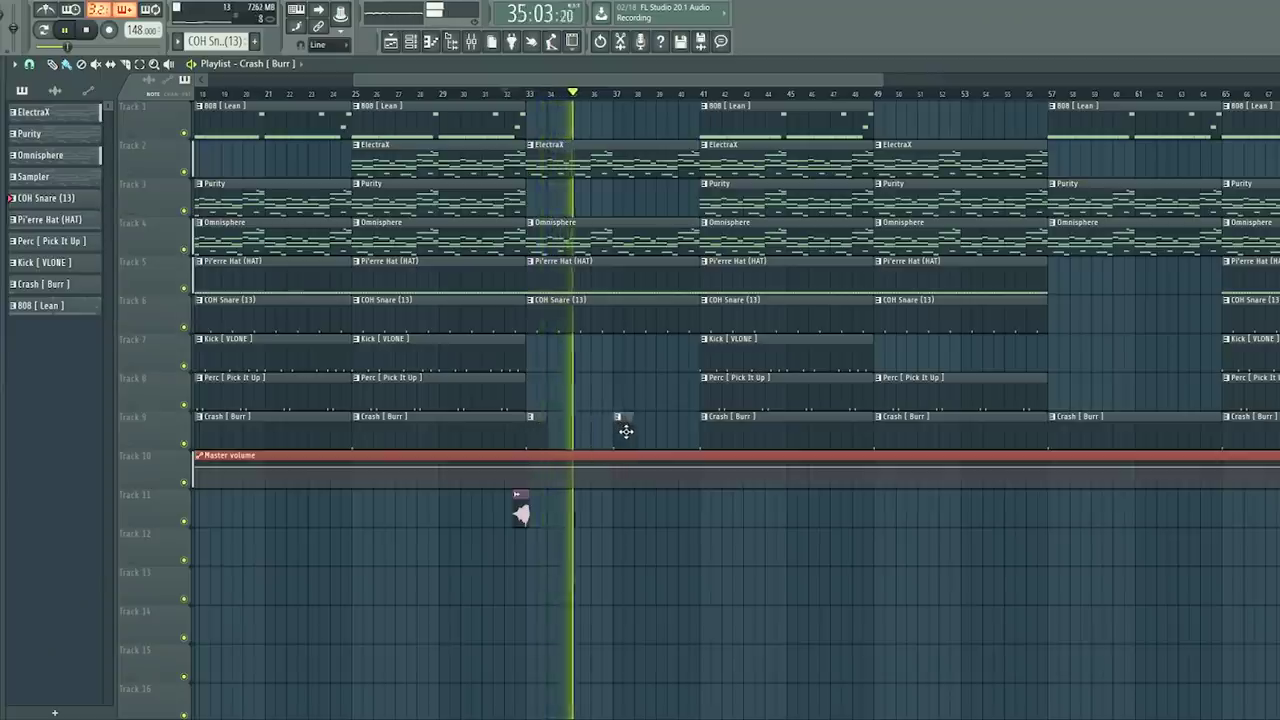
{"action": "scroll", "coordinate": [508, 103], "scroll_direction": "down", "scroll_amount": 3}
Step: Play back the arrangement from bar 5 and check the master and track levels in the mixer
{"action": "key", "text": "space"}
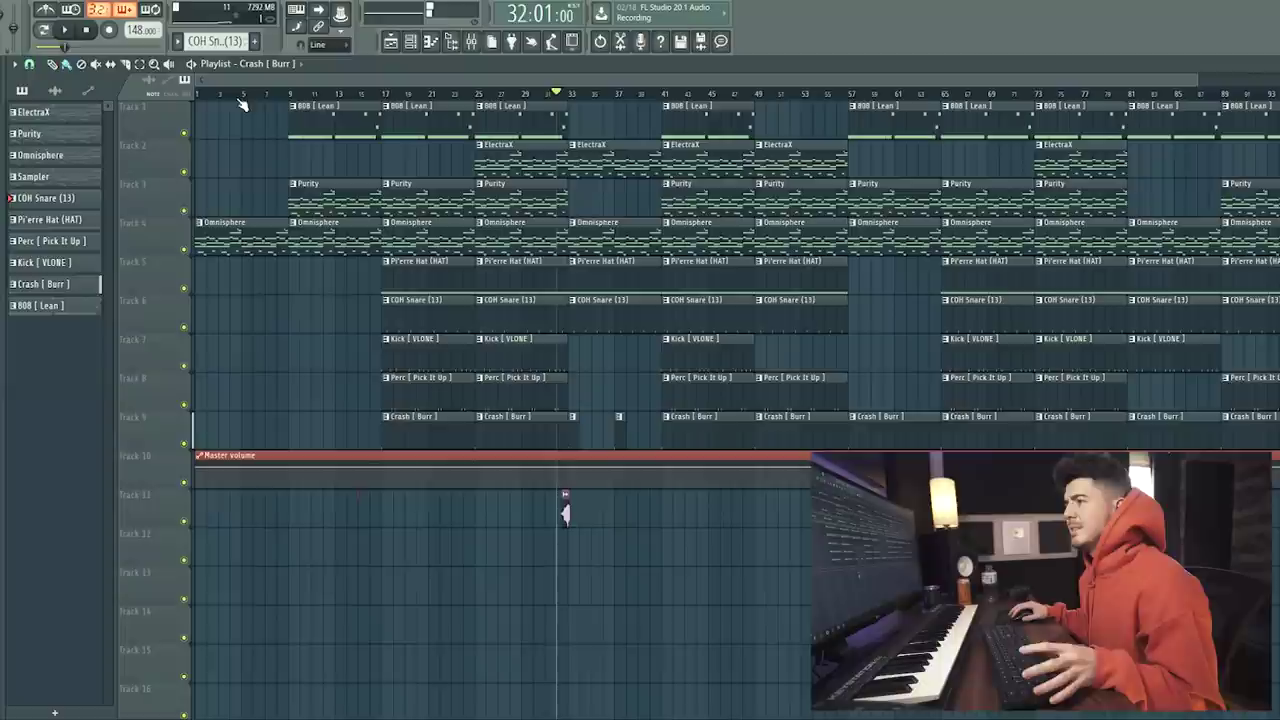
{"action": "left_click", "coordinate": [241, 94]}
{"action": "key", "text": "space"}
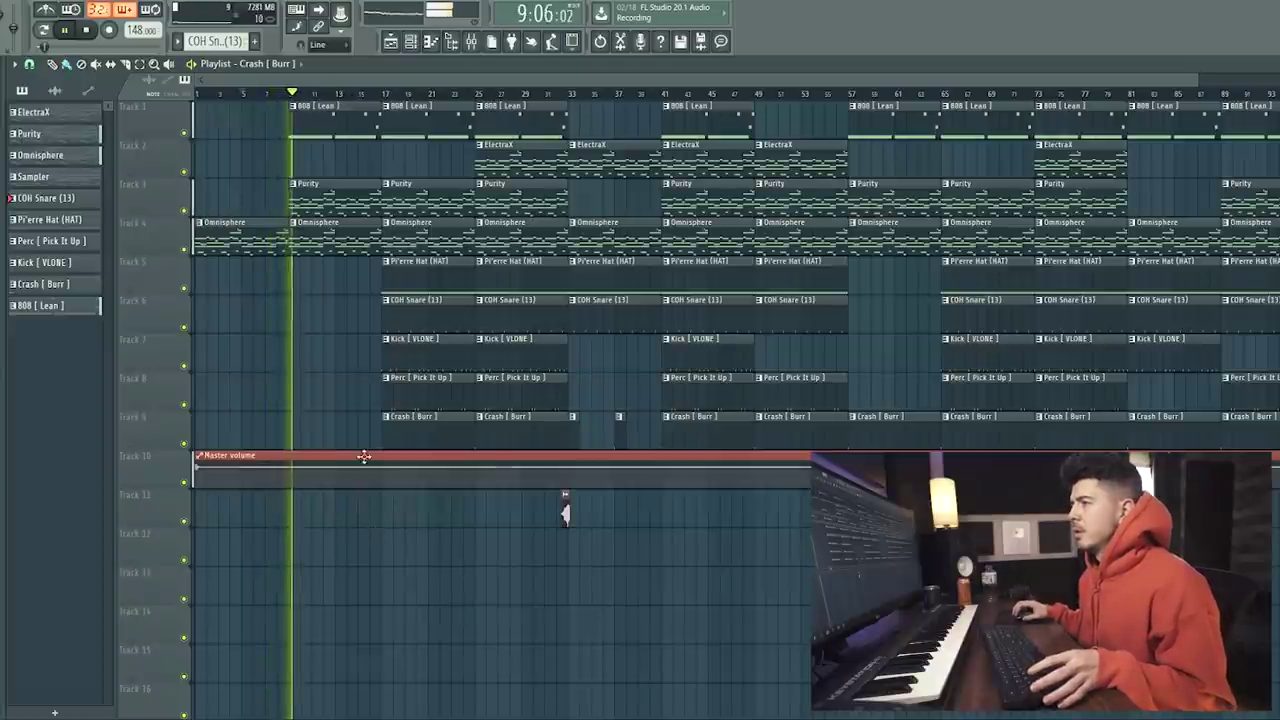
{"action": "left_click", "coordinate": [471, 41]}
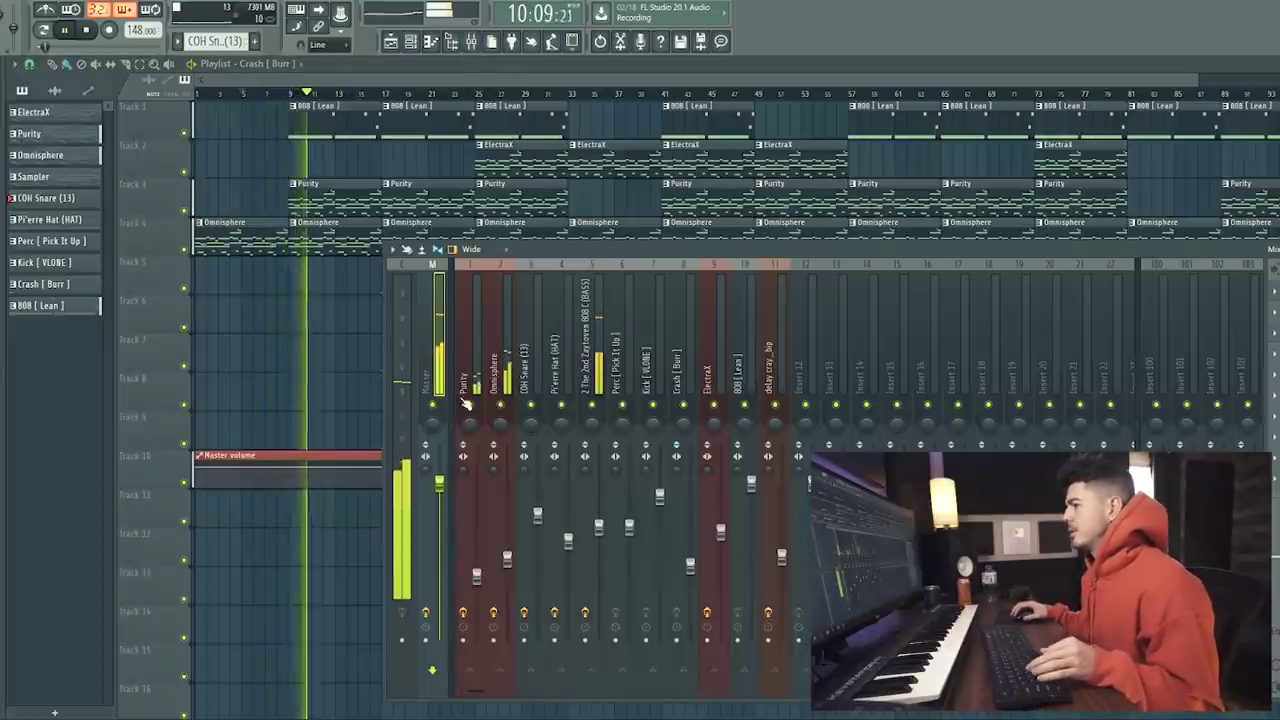
{"action": "key", "text": "F9"}
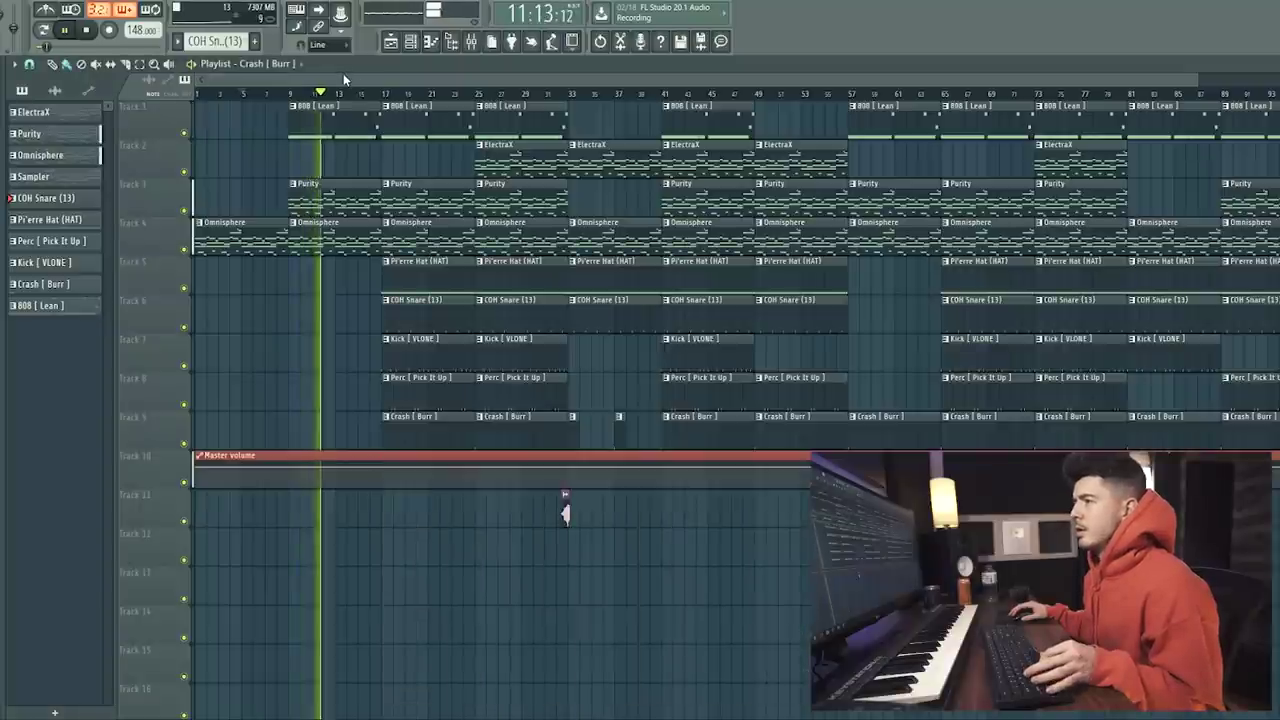
Step: Delete the Crash clip at bar 17 on Track 9 and play back the transition from bar 15
{"action": "scroll", "coordinate": [330, 92], "scroll_direction": "up", "scroll_amount": 3}
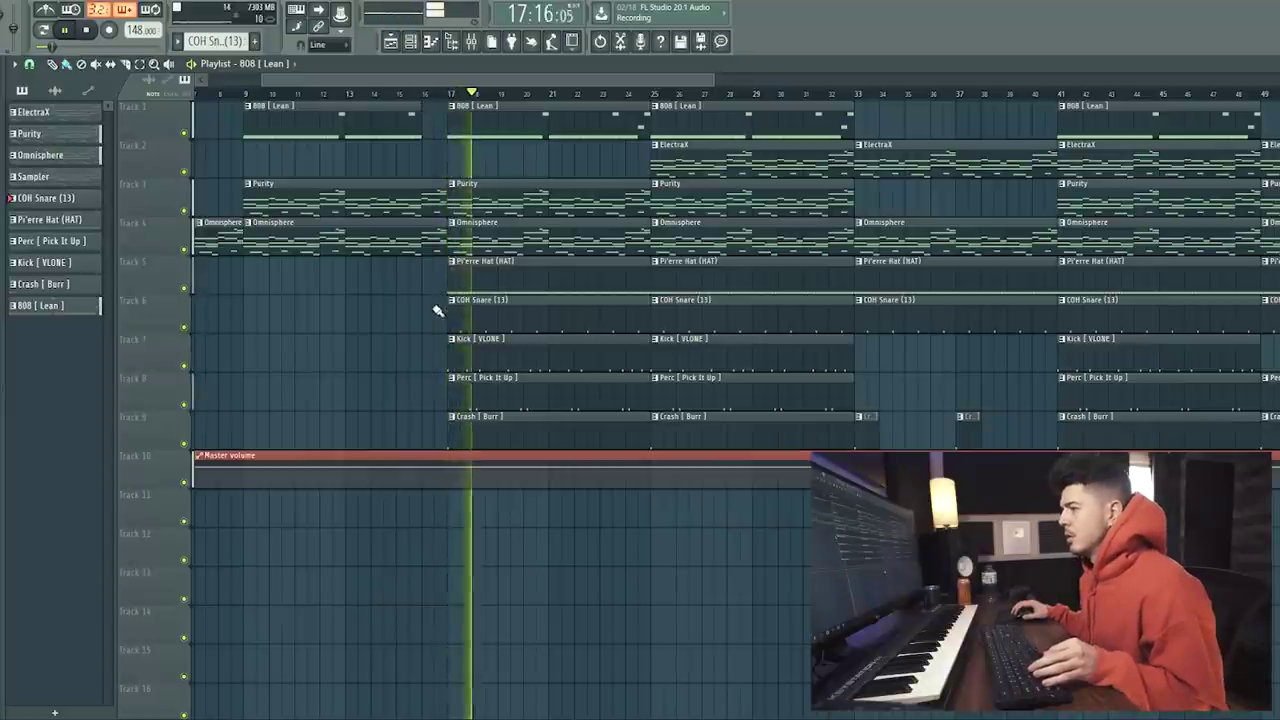
{"action": "right_click", "coordinate": [453, 434]}
{"action": "key", "text": "space"}
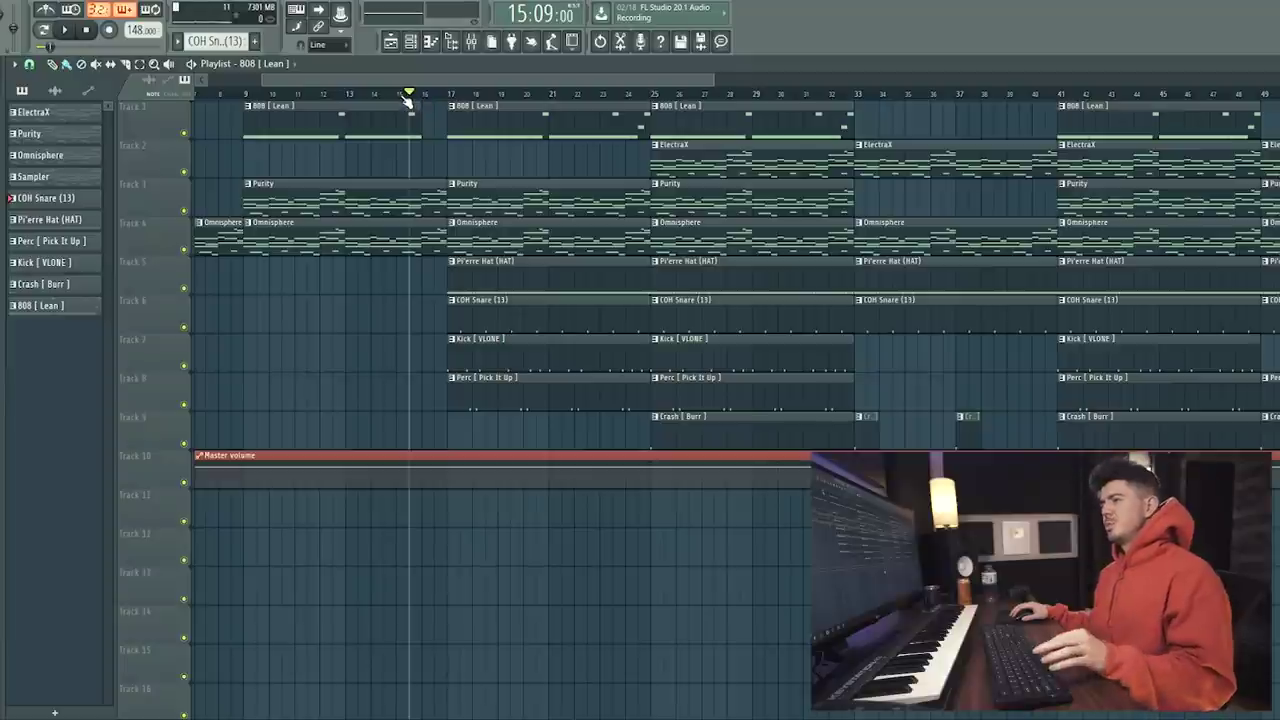
{"action": "key", "text": "space"}
{"action": "scroll", "coordinate": [410, 100], "scroll_direction": "up", "scroll_amount": 2}
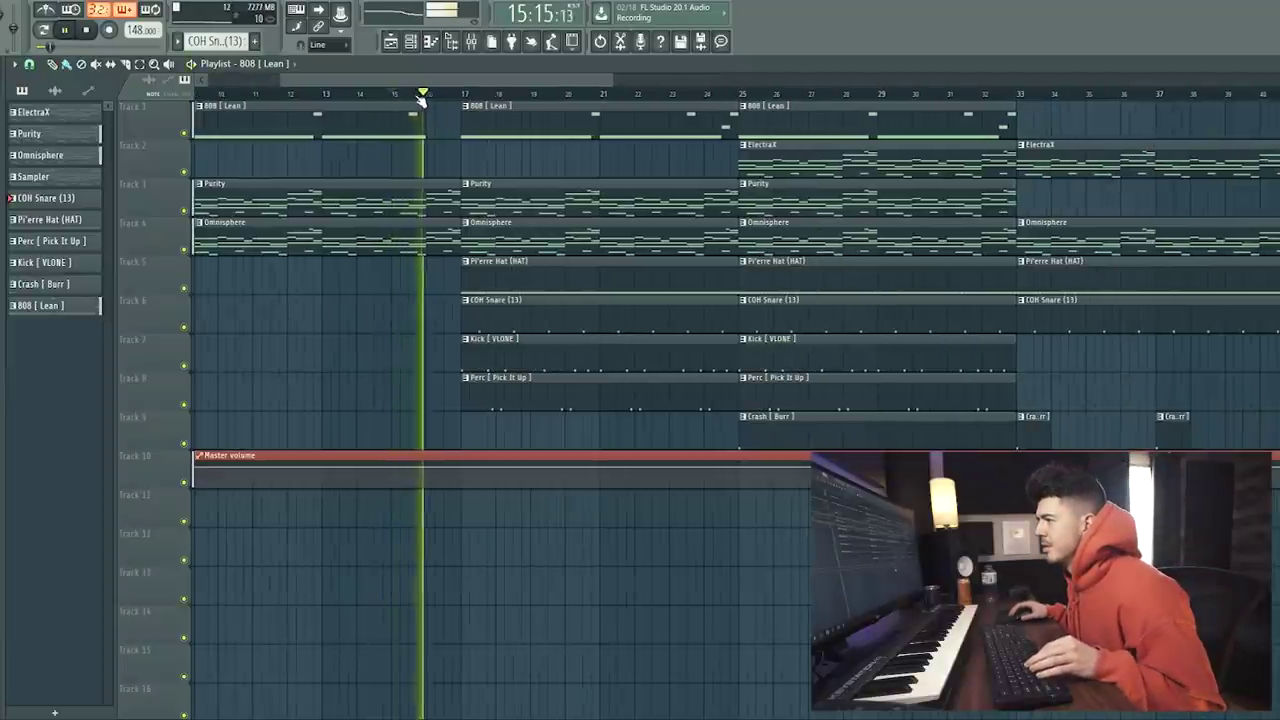
Step: Delete the 808 [ Lean ] clip at bar 17 on Track 1 and play back the section leading into bar 17
{"action": "right_click", "coordinate": [486, 122]}
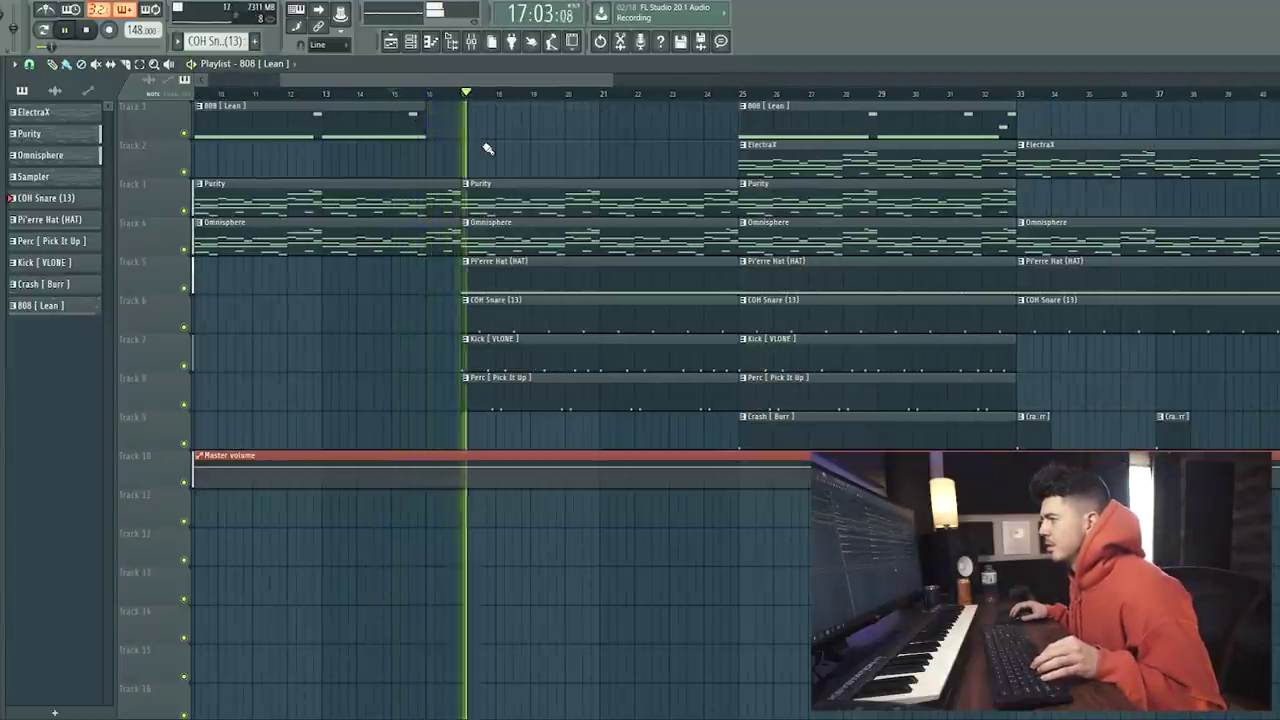
{"action": "scroll", "coordinate": [505, 100], "scroll_direction": "down", "scroll_amount": 3}
{"action": "key", "text": "space"}
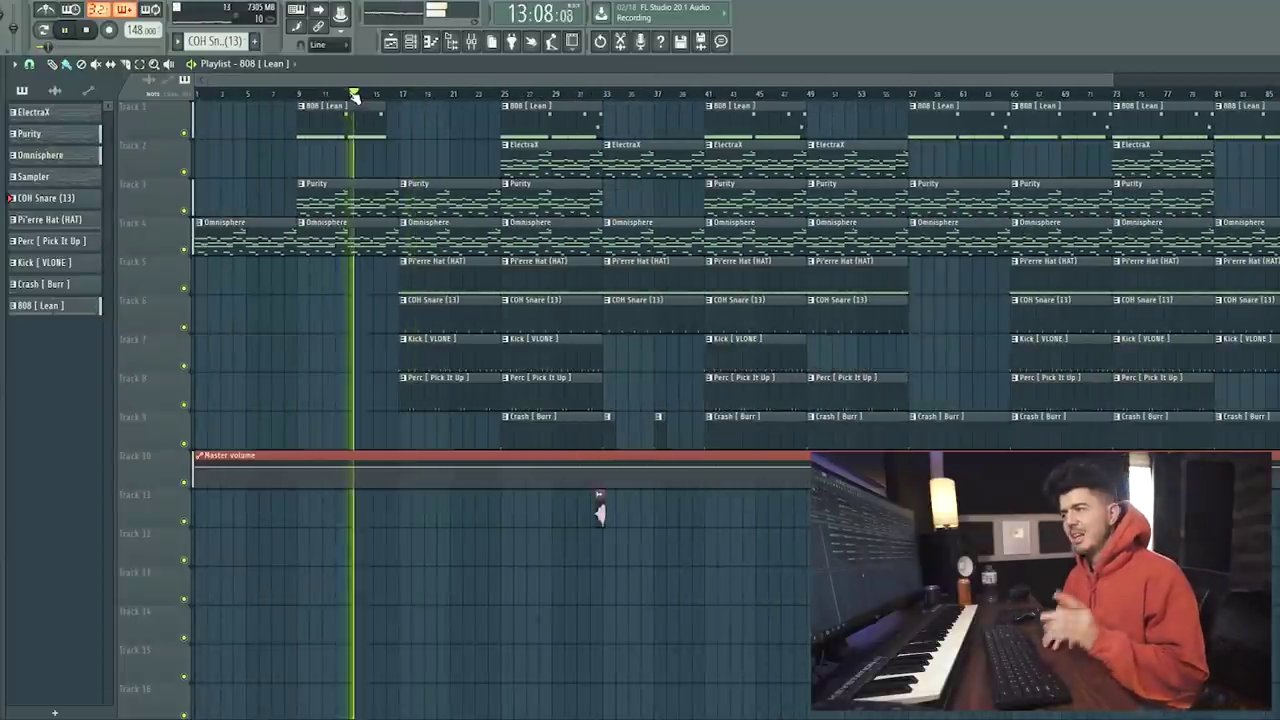
{"action": "key", "text": "space"}
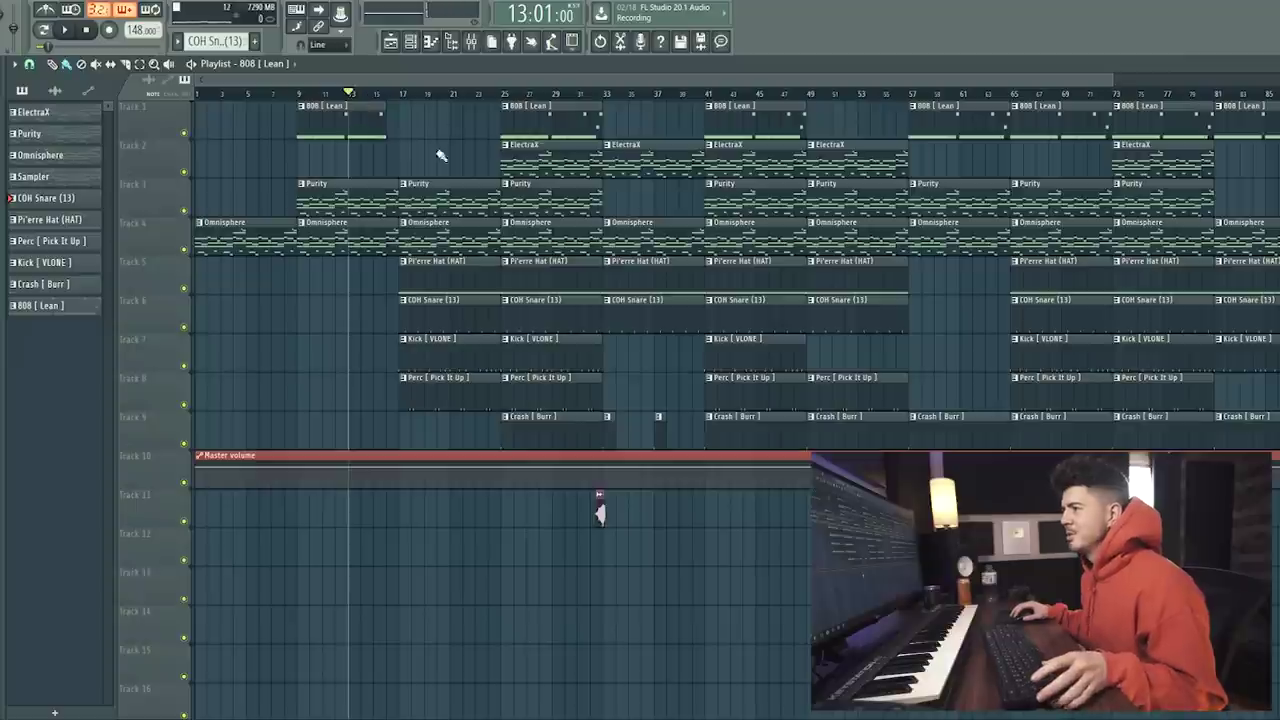
Step: Review the drum channels in the channel rack and play back the drum entry at bar 17
{"action": "left_click", "coordinate": [418, 41]}
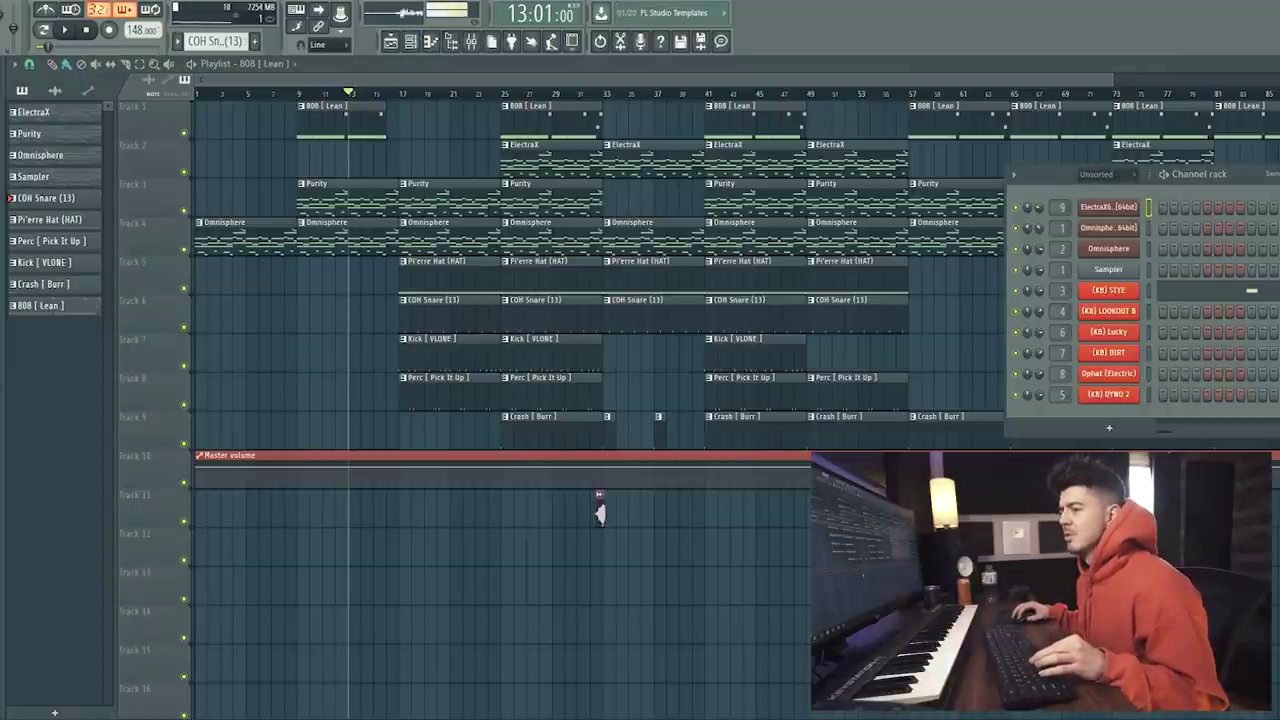
{"action": "left_click", "coordinate": [412, 41]}
{"action": "key", "text": "space"}
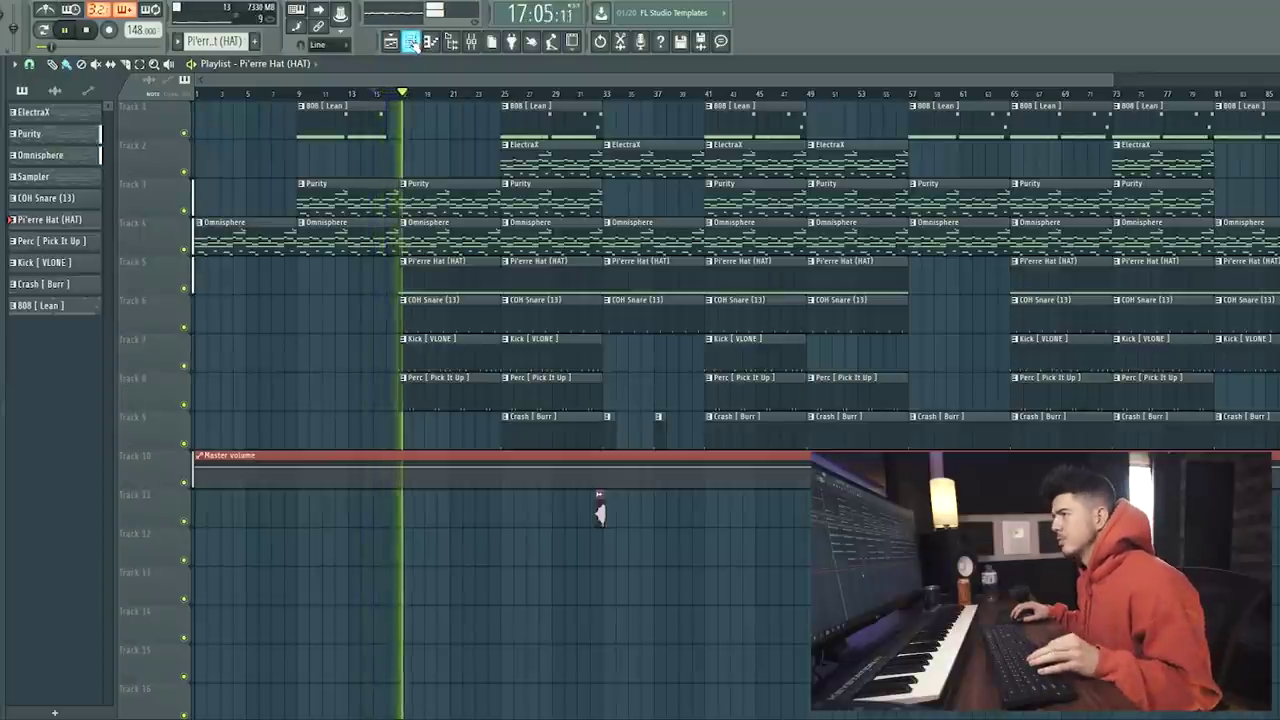
{"action": "left_click", "coordinate": [411, 41]}
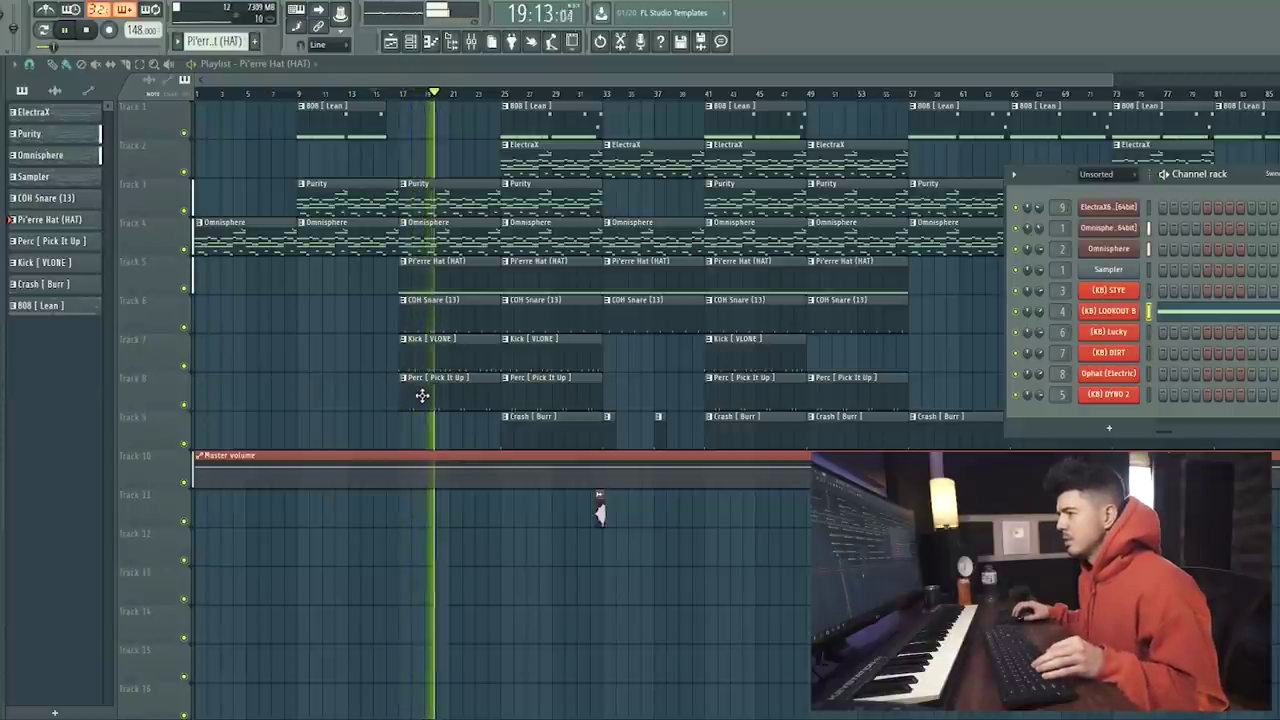
Step: Thin out the Perc [ Pick It Up ] pattern by deleting the note pairs around bars 2 and 6
{"action": "key", "text": "F6"}
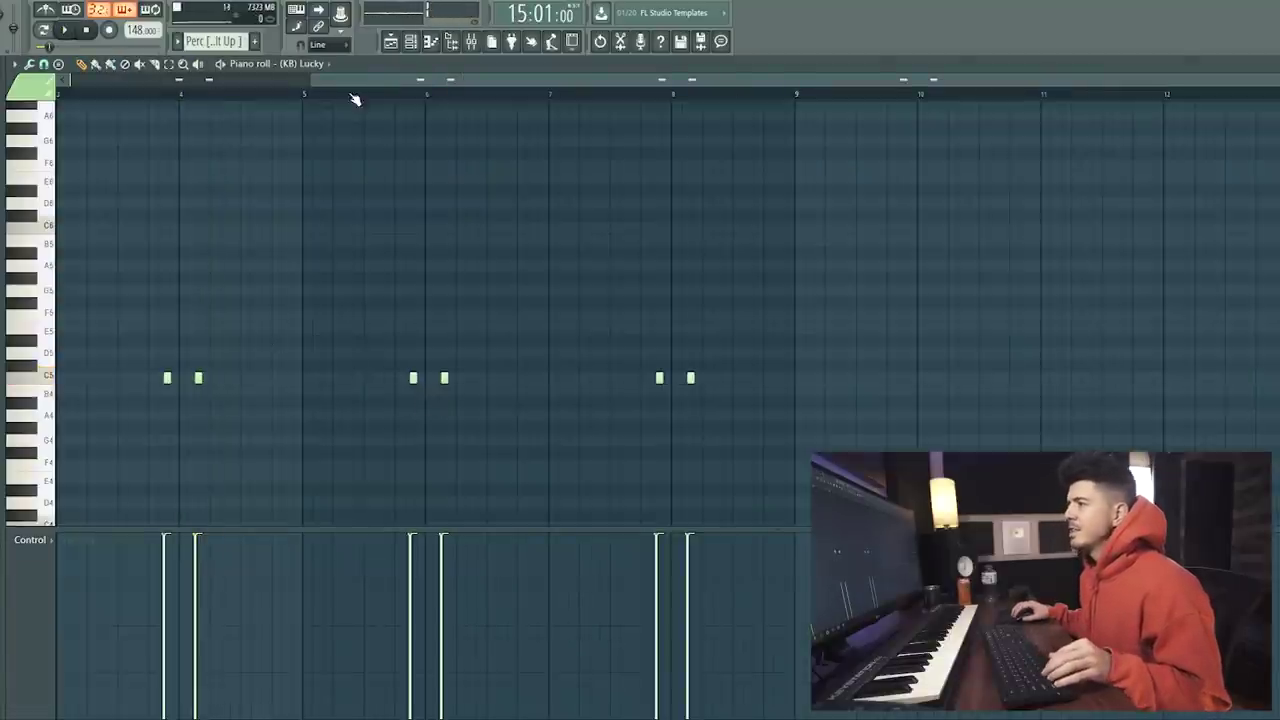
{"action": "left_click_drag", "start_coordinate": [352, 95], "coordinate": [96, 96]}
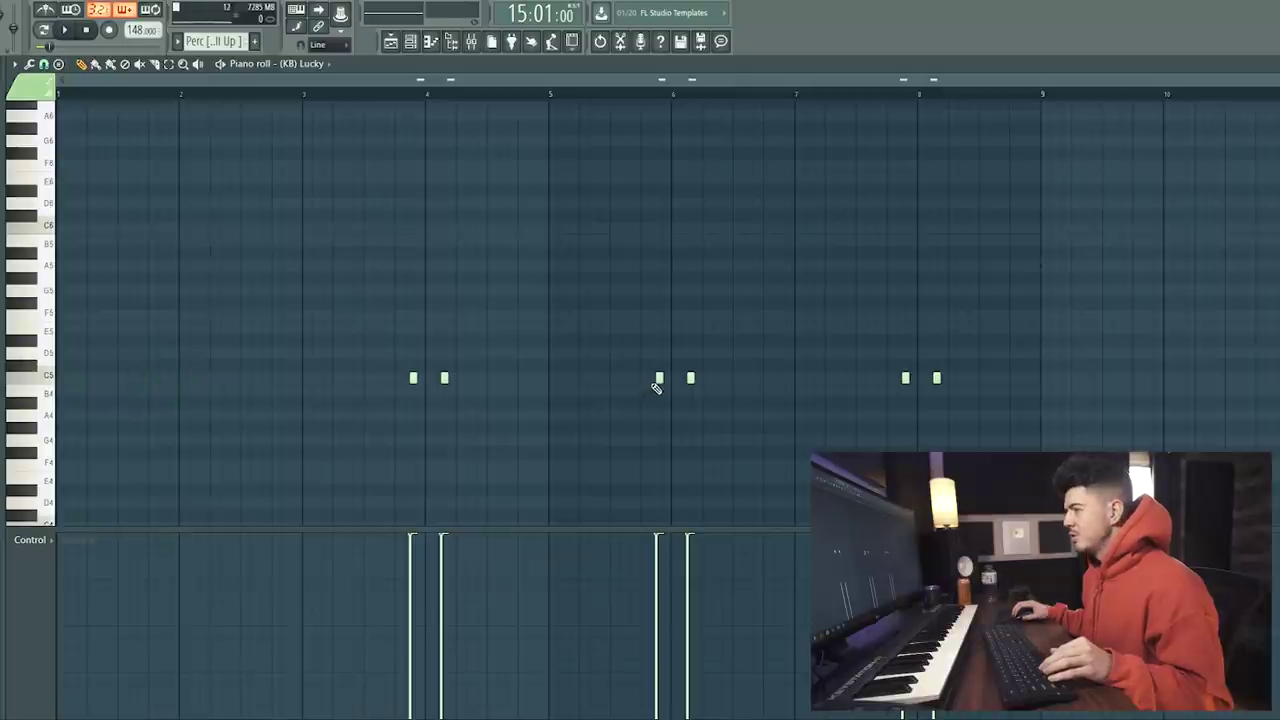
{"action": "key", "text": "F5"}
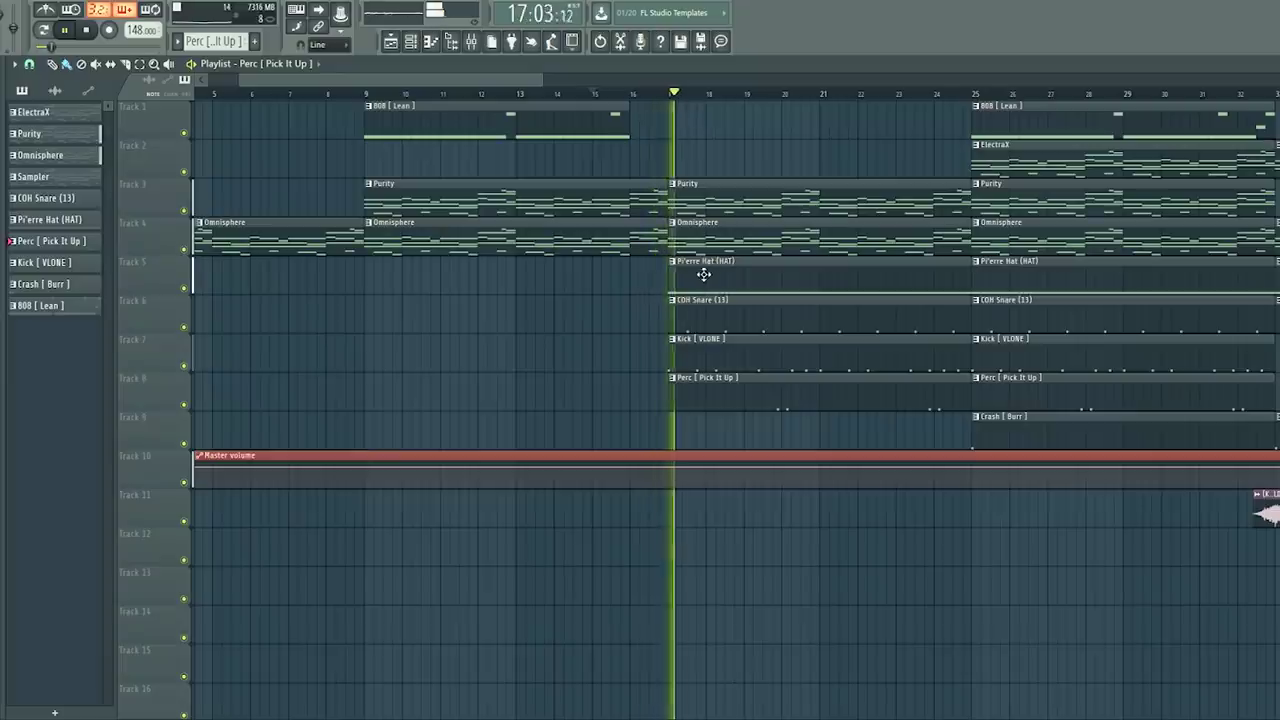
Step: Set the piano roll snap to 1/3 beat and add a lower-pitched three-note roll late in bar 1 of the Pi'erre Hat pattern
{"action": "double_click", "coordinate": [704, 274]}
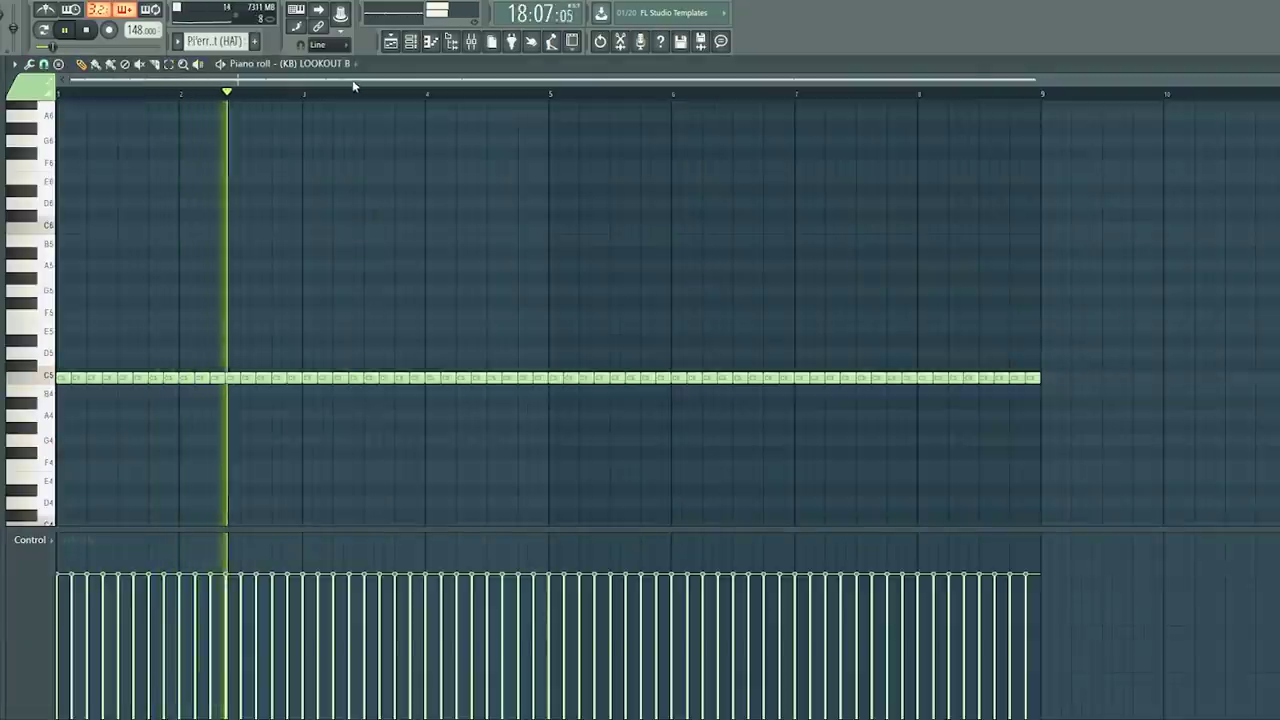
{"action": "left_click", "coordinate": [44, 65]}
{"action": "left_click", "coordinate": [66, 98]}
{"action": "left_click", "coordinate": [44, 65]}
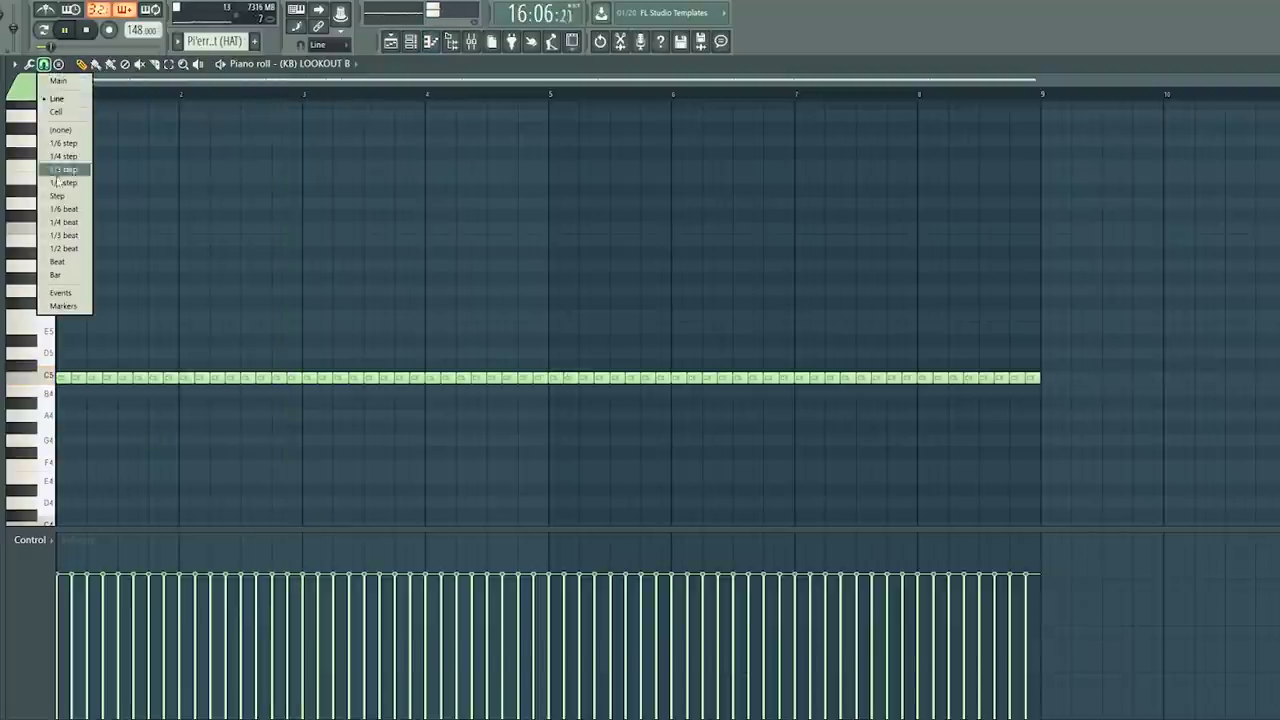
{"action": "left_click", "coordinate": [72, 236]}
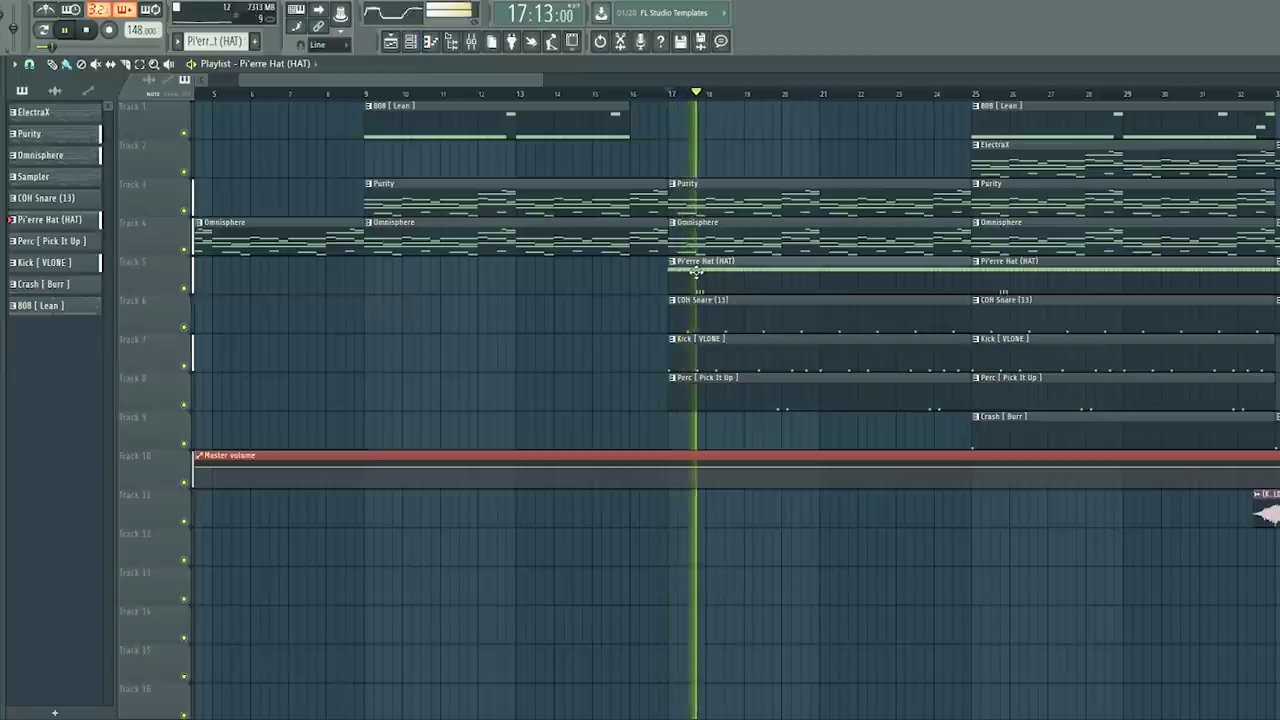
{"action": "double_click", "coordinate": [697, 272]}
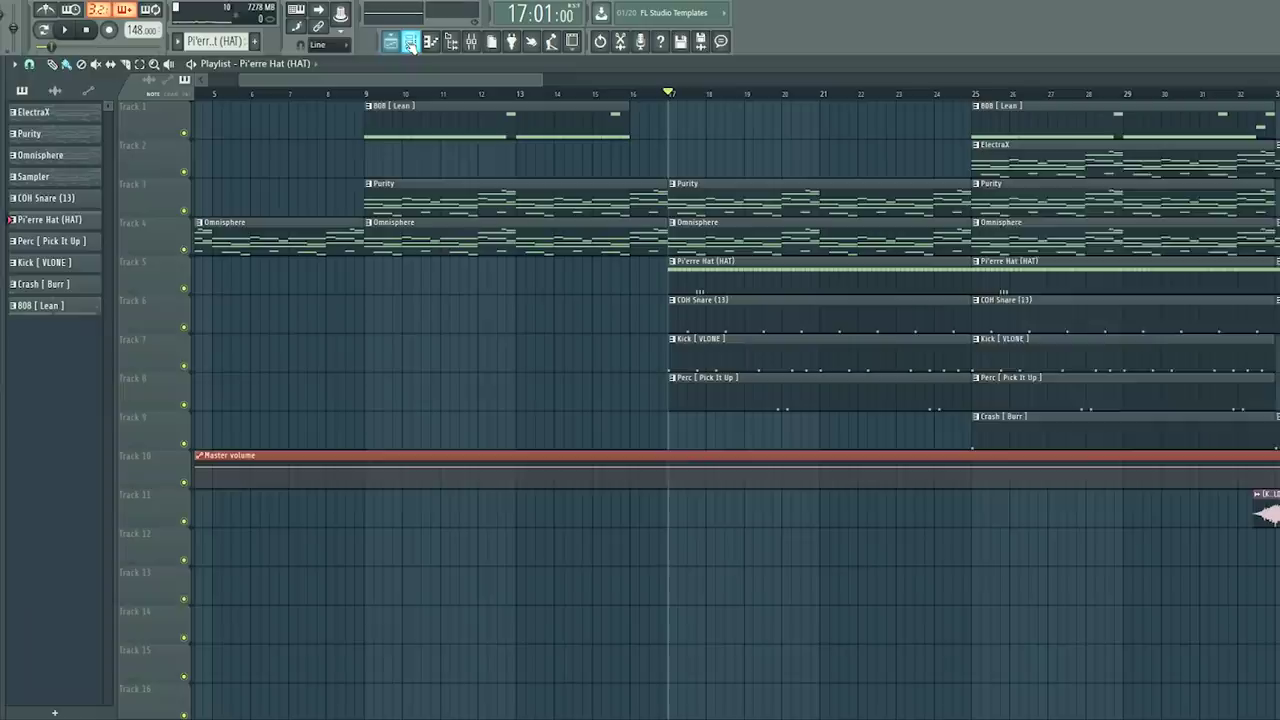
Step: Thin out the Kick [ VLONE ] pattern by deleting one note in bar 2, two in bar 4 and one each in bars 5, 6 and 7
{"action": "left_click", "coordinate": [411, 44]}
{"action": "double_click", "coordinate": [715, 352]}
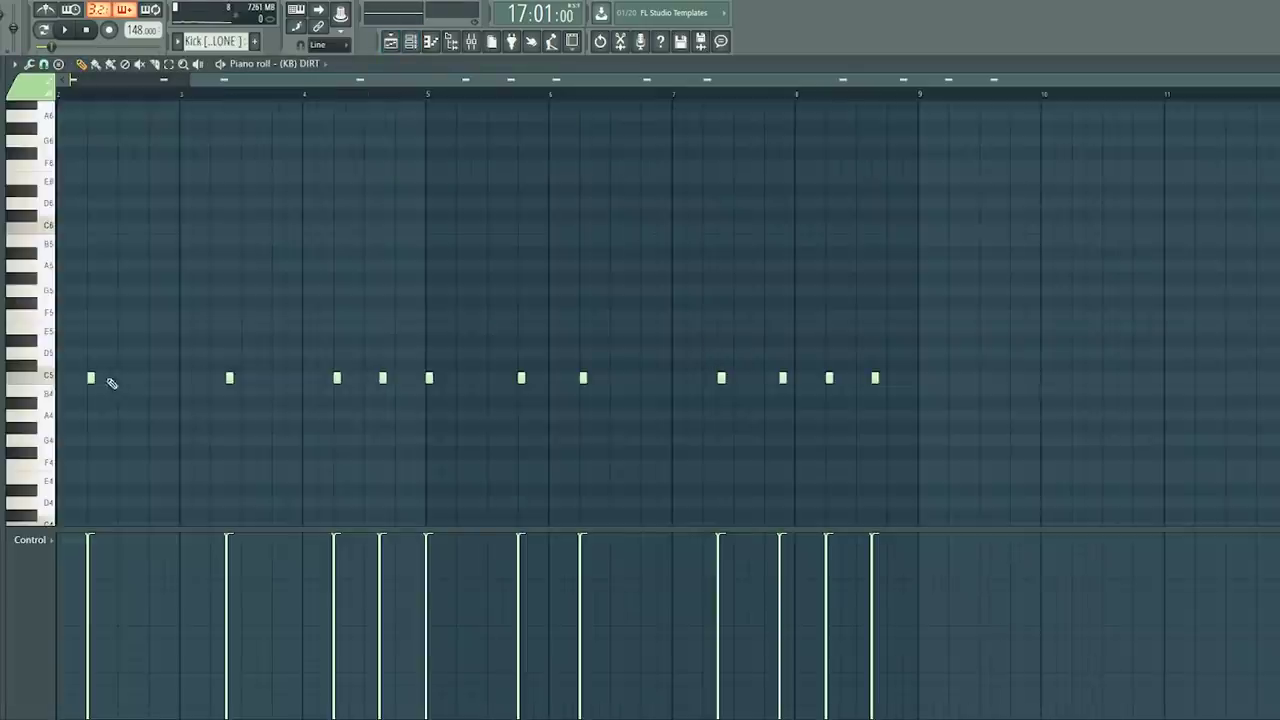
{"action": "scroll", "coordinate": [237, 120], "scroll_direction": "left", "scroll_amount": 3}
{"action": "key", "text": "space"}
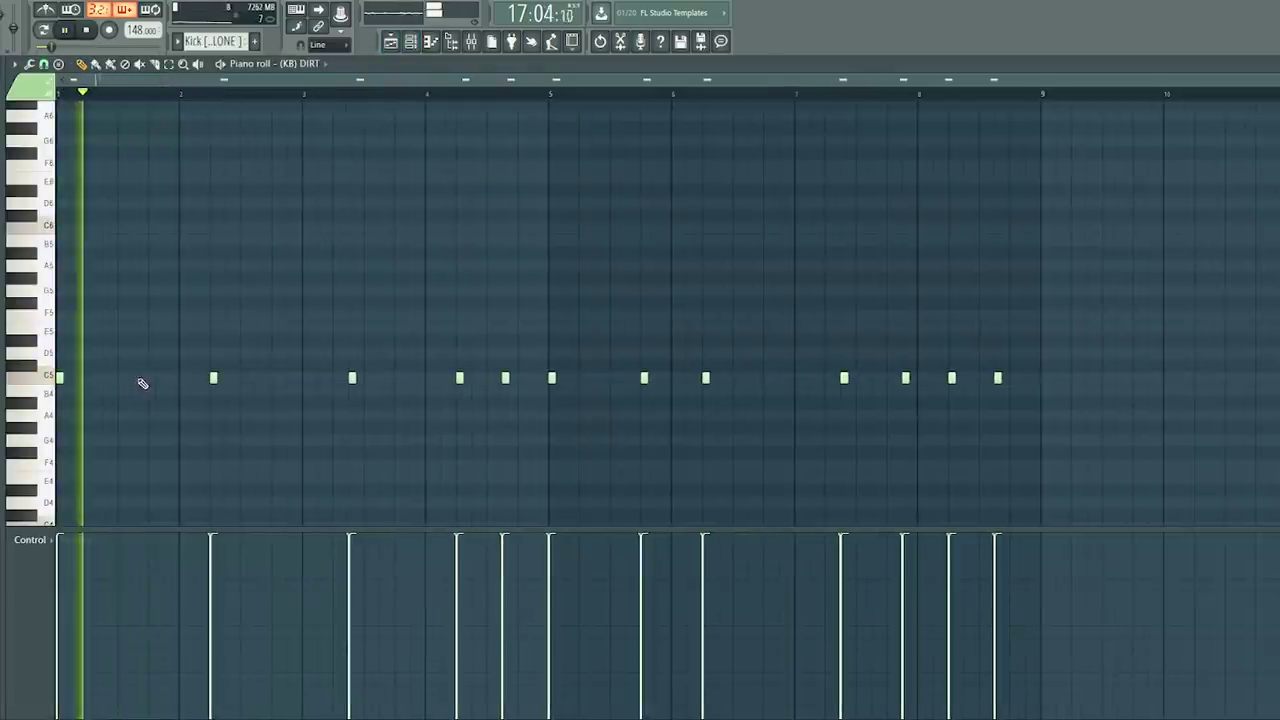
{"action": "right_click", "coordinate": [212, 377]}
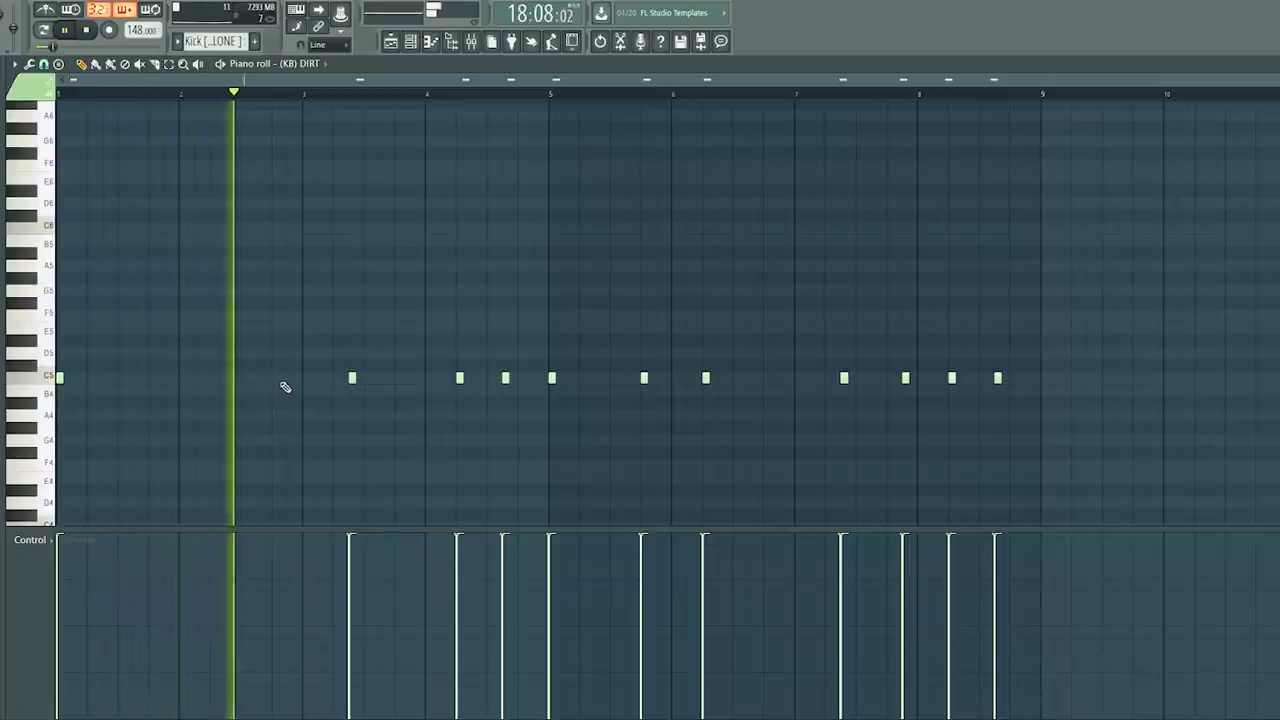
{"action": "right_click", "coordinate": [459, 378]}
{"action": "right_click", "coordinate": [506, 378]}
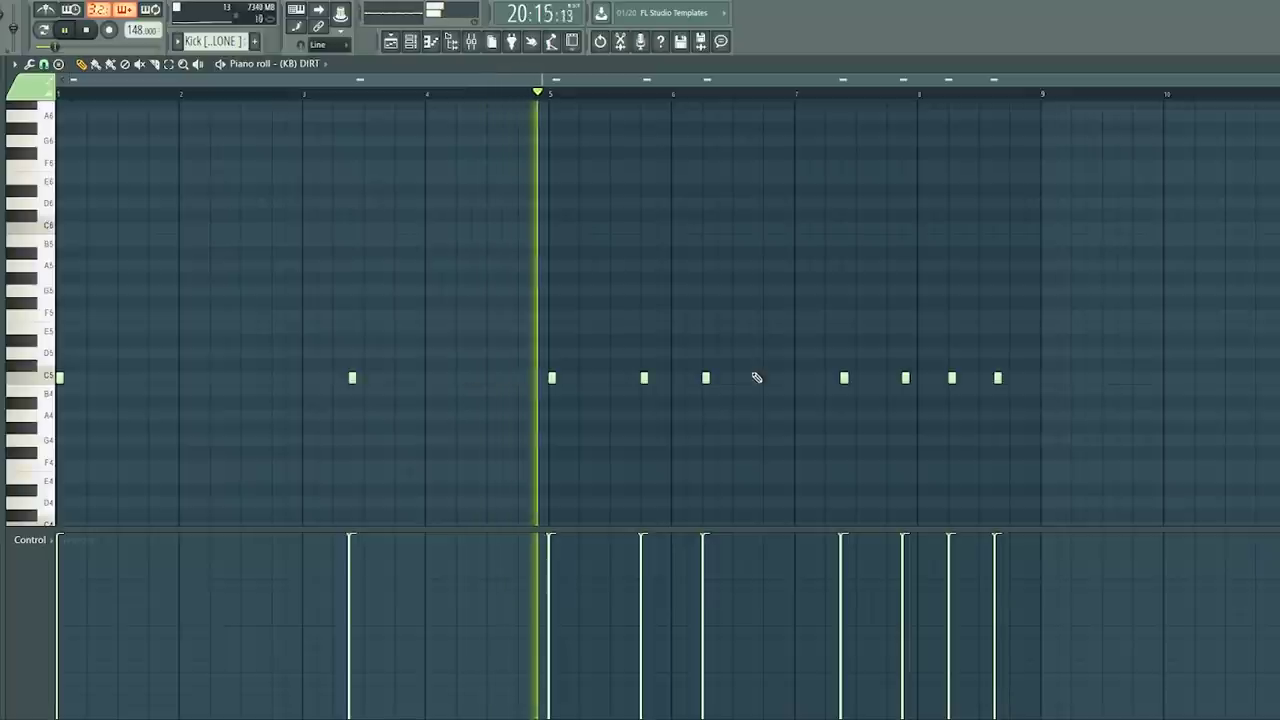
{"action": "right_click", "coordinate": [644, 378]}
{"action": "right_click", "coordinate": [705, 378]}
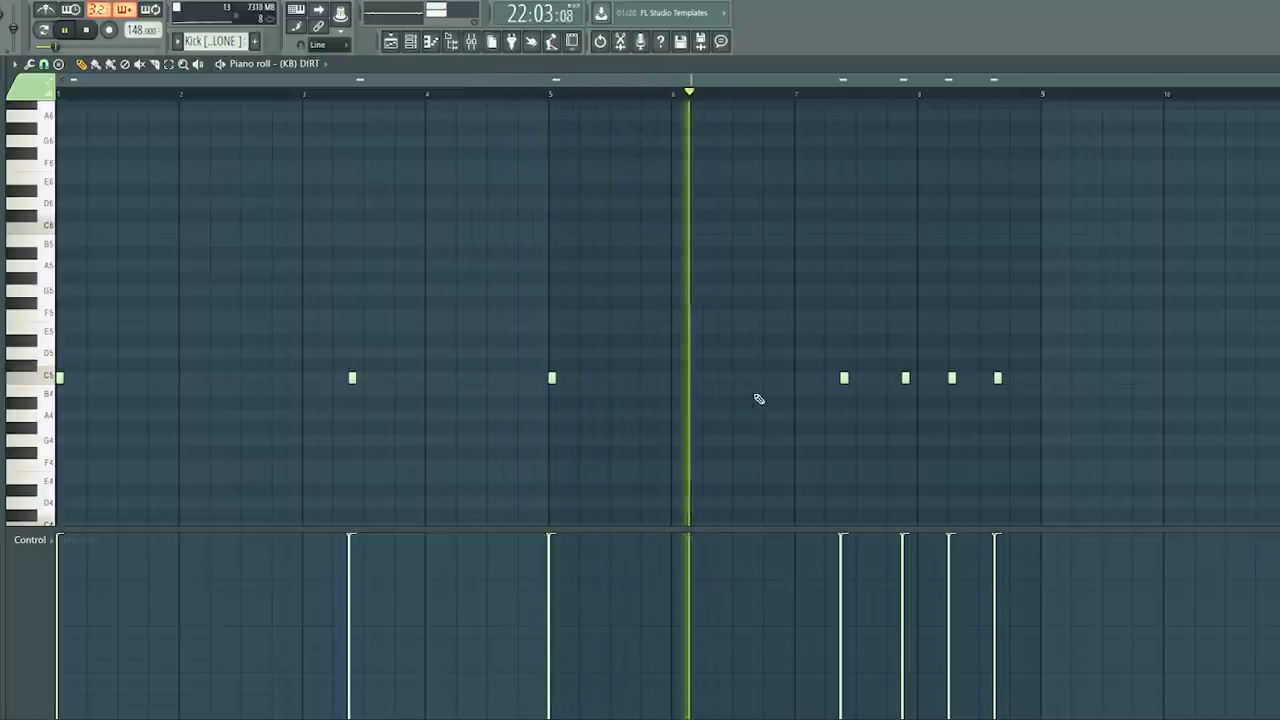
{"action": "right_click", "coordinate": [905, 378]}
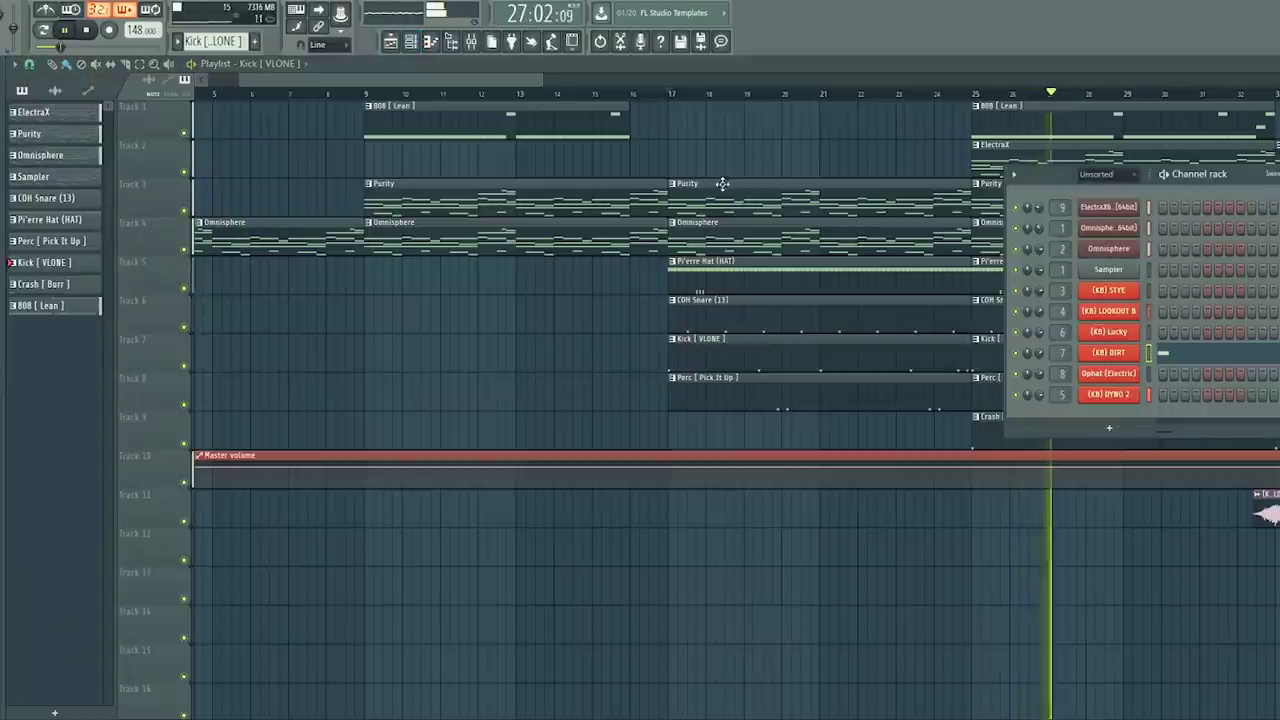
Step: Add two lower-pitched hi-hat notes late in bar 2 and two in bar 4 of the Pi'erre Hat pattern, playing from bar 17
{"action": "left_click", "coordinate": [672, 100]}
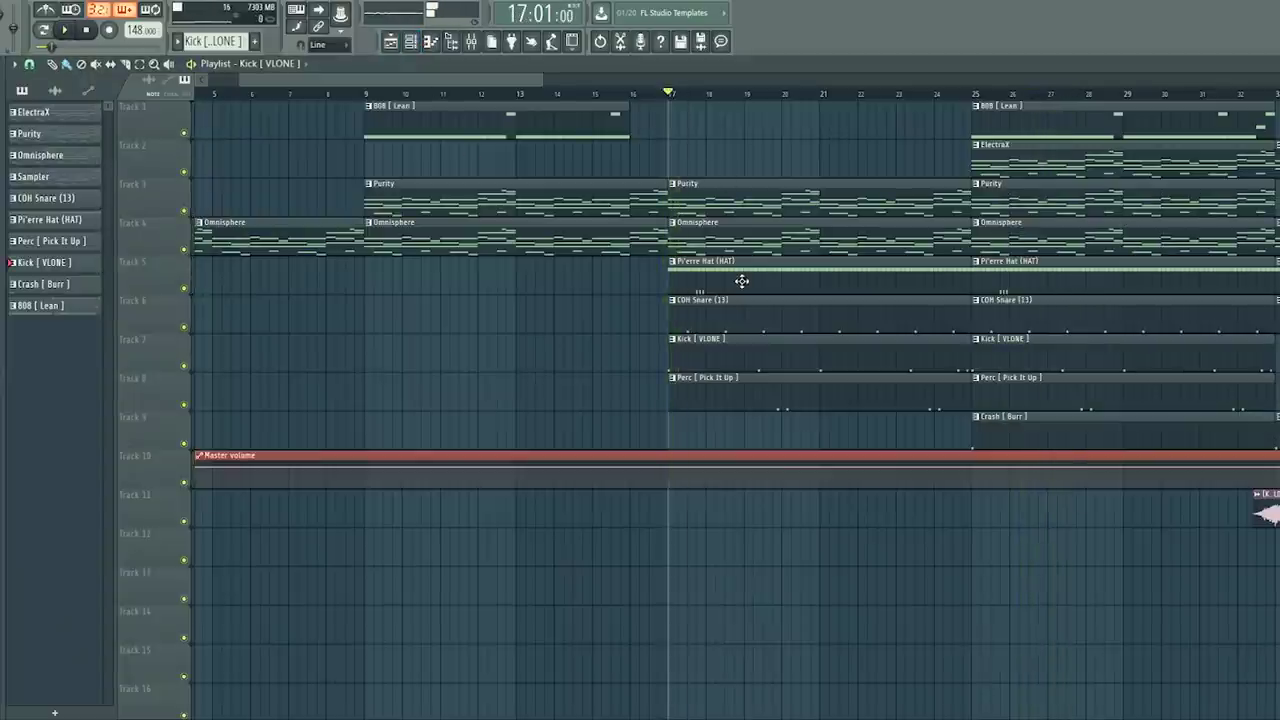
{"action": "double_click", "coordinate": [740, 278]}
{"action": "left_click_drag", "start_coordinate": [310, 76], "coordinate": [186, 82]}
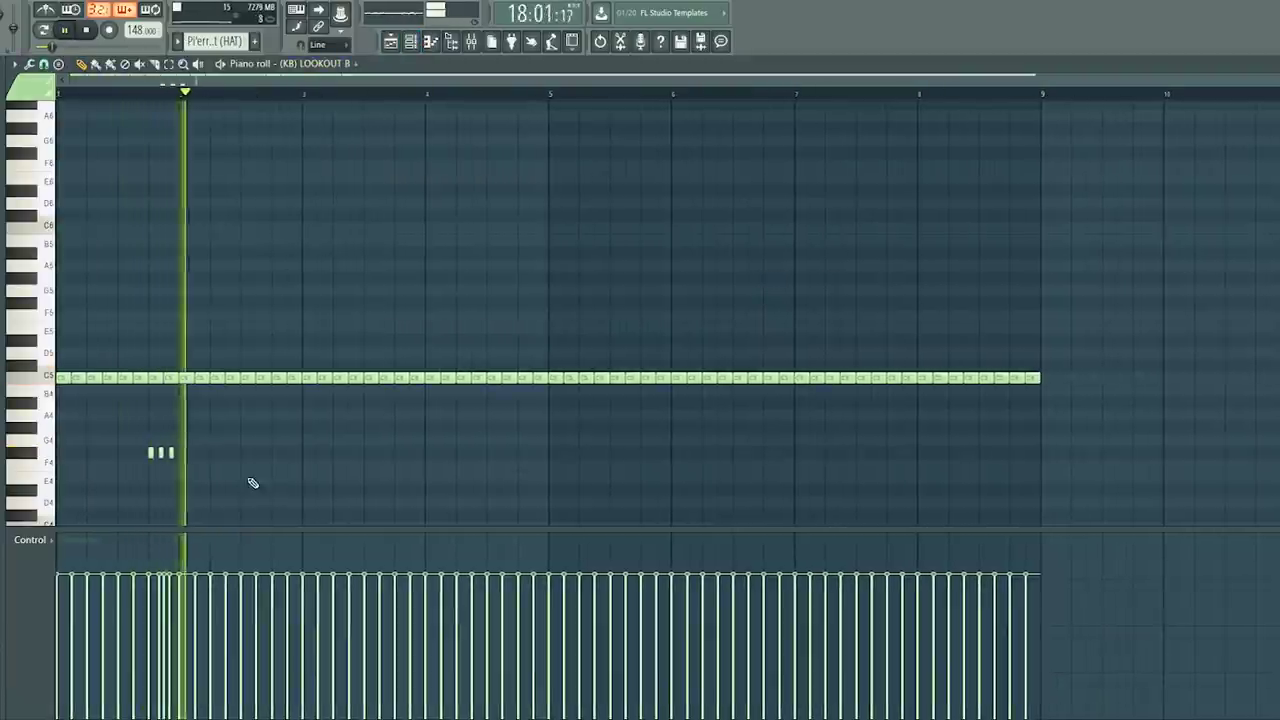
{"action": "left_click", "coordinate": [279, 430]}
{"action": "left_click", "coordinate": [288, 430]}
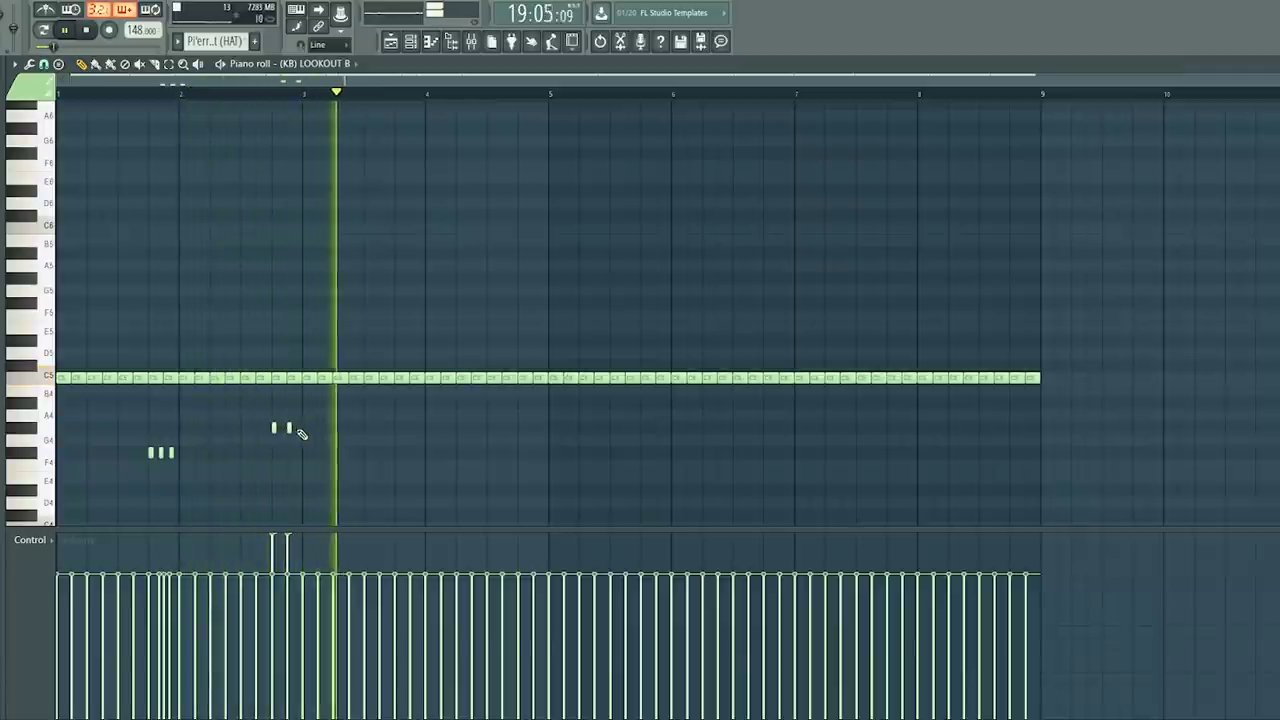
{"action": "left_click", "coordinate": [475, 453]}
{"action": "left_click", "coordinate": [489, 453]}
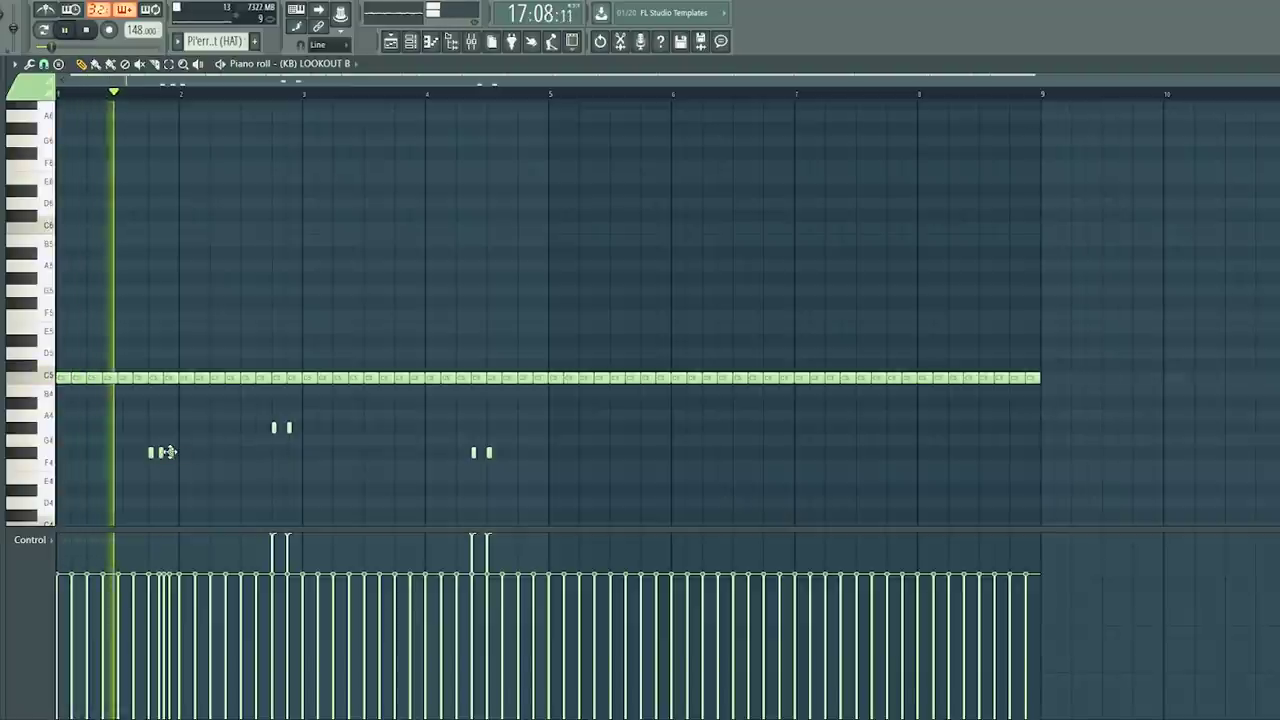
Step: Delete and re-enter the lower-pitched hi-hat notes in bars 2 and 4 of the pattern
{"action": "right_click", "coordinate": [274, 428]}
{"action": "right_click", "coordinate": [288, 428]}
{"action": "left_click", "coordinate": [274, 428]}
{"action": "left_click", "coordinate": [288, 428]}
{"action": "right_click", "coordinate": [474, 453]}
{"action": "right_click", "coordinate": [489, 453]}
{"action": "left_click", "coordinate": [474, 452]}
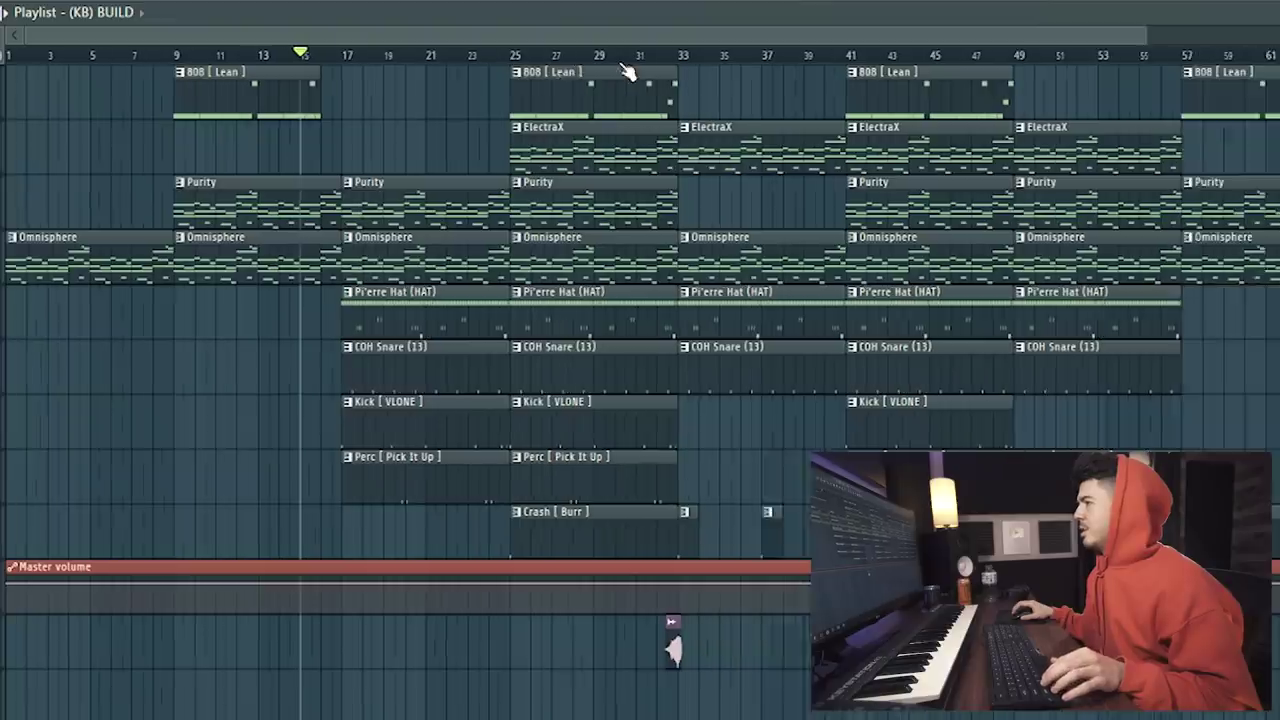
Step: Delete the ElectraX clip at bar 25 on Track 2 and play back the arrangement around it
{"action": "right_click", "coordinate": [572, 148]}
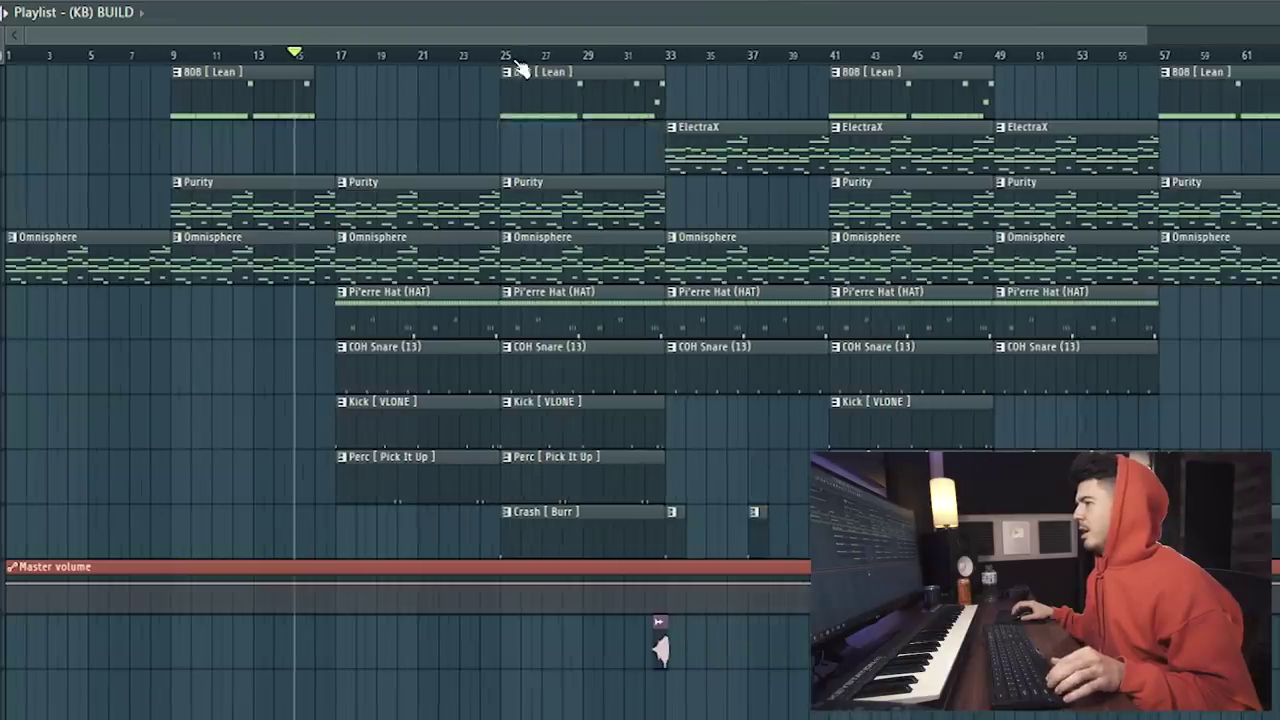
{"action": "scroll", "coordinate": [517, 66], "scroll_direction": "down", "scroll_amount": 3}
{"action": "key", "text": "space"}
Step: Select all pattern clips from bar 33 onward and move them eight bars later to bar 41
{"action": "left_click_drag", "start_coordinate": [1270, 66], "coordinate": [530, 524]}
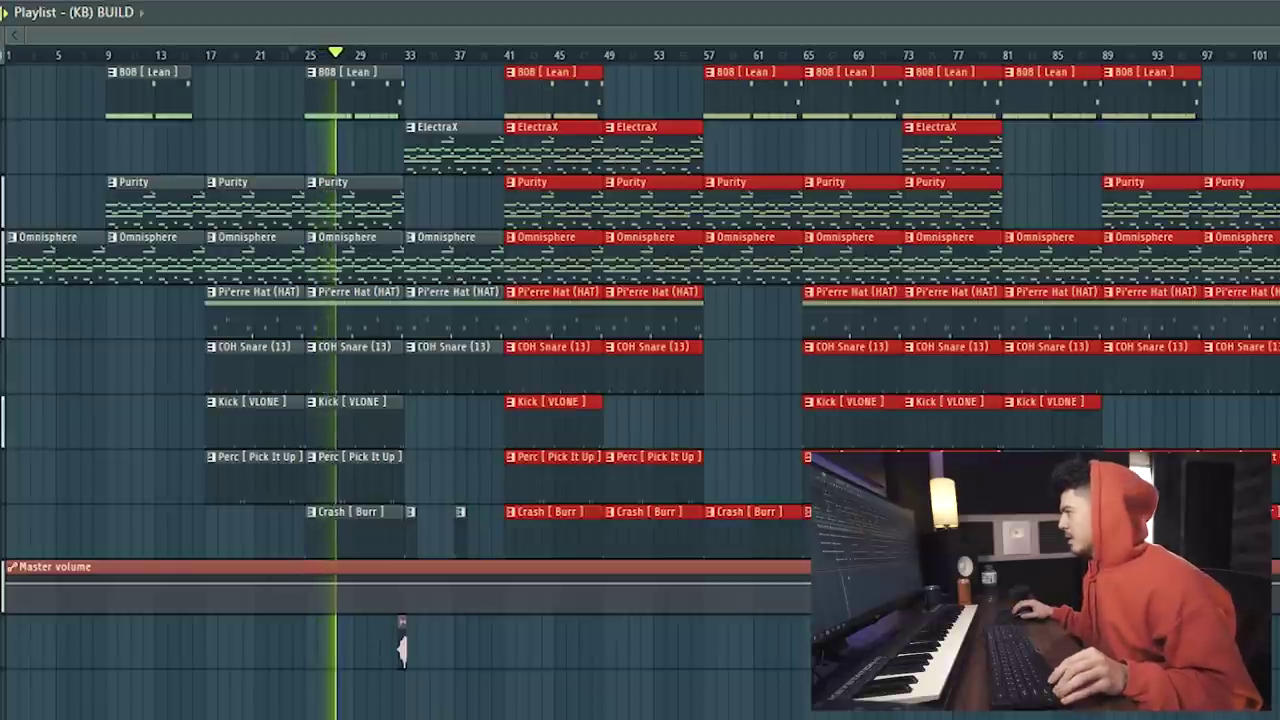
{"action": "left_click_drag", "start_coordinate": [1275, 66], "coordinate": [421, 544]}
{"action": "left_click_drag", "start_coordinate": [429, 160], "coordinate": [529, 160]}
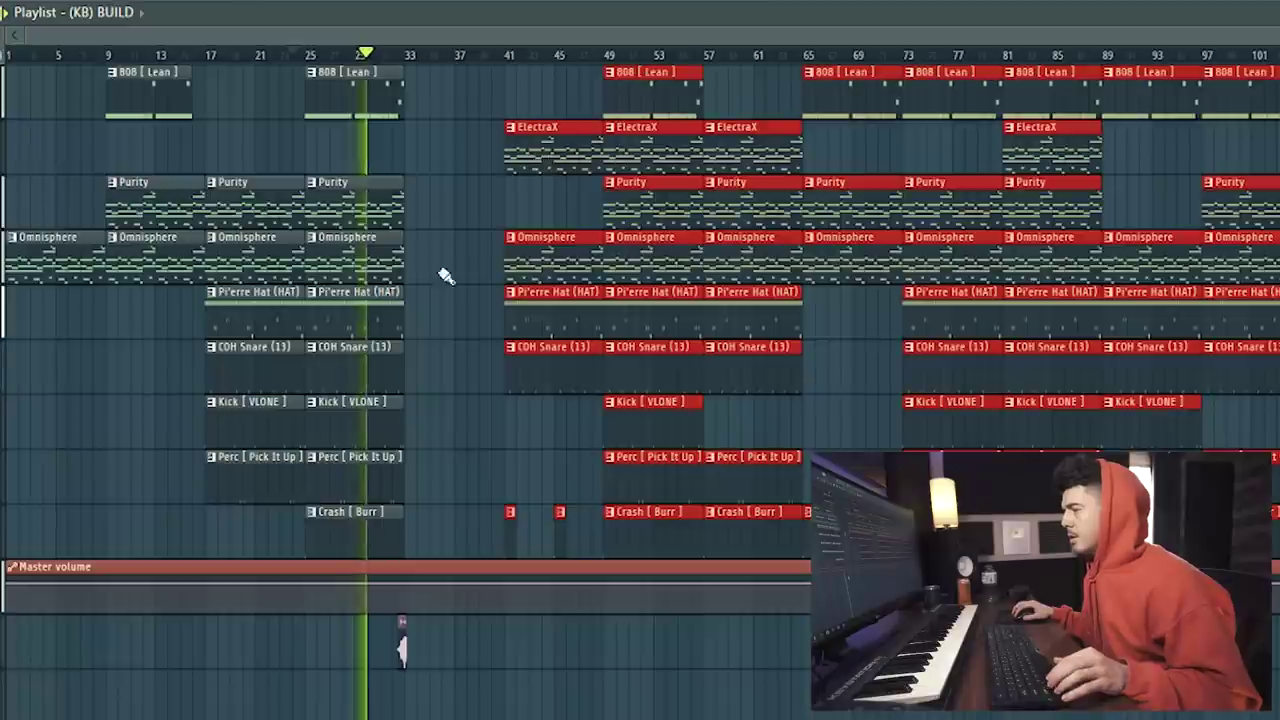
Step: Fill bars 33 to 41 with copies of the Purity, Omnisphere, ElectraX and 808 [ Lean ] clips
{"action": "left_click_drag", "start_coordinate": [434, 552], "coordinate": [309, 98]}
{"action": "left_click_drag", "start_coordinate": [450, 180], "coordinate": [362, 266]}
{"action": "left_click_drag", "start_coordinate": [353, 228], "coordinate": [447, 228]}
{"action": "left_click_drag", "start_coordinate": [534, 160], "coordinate": [434, 160]}
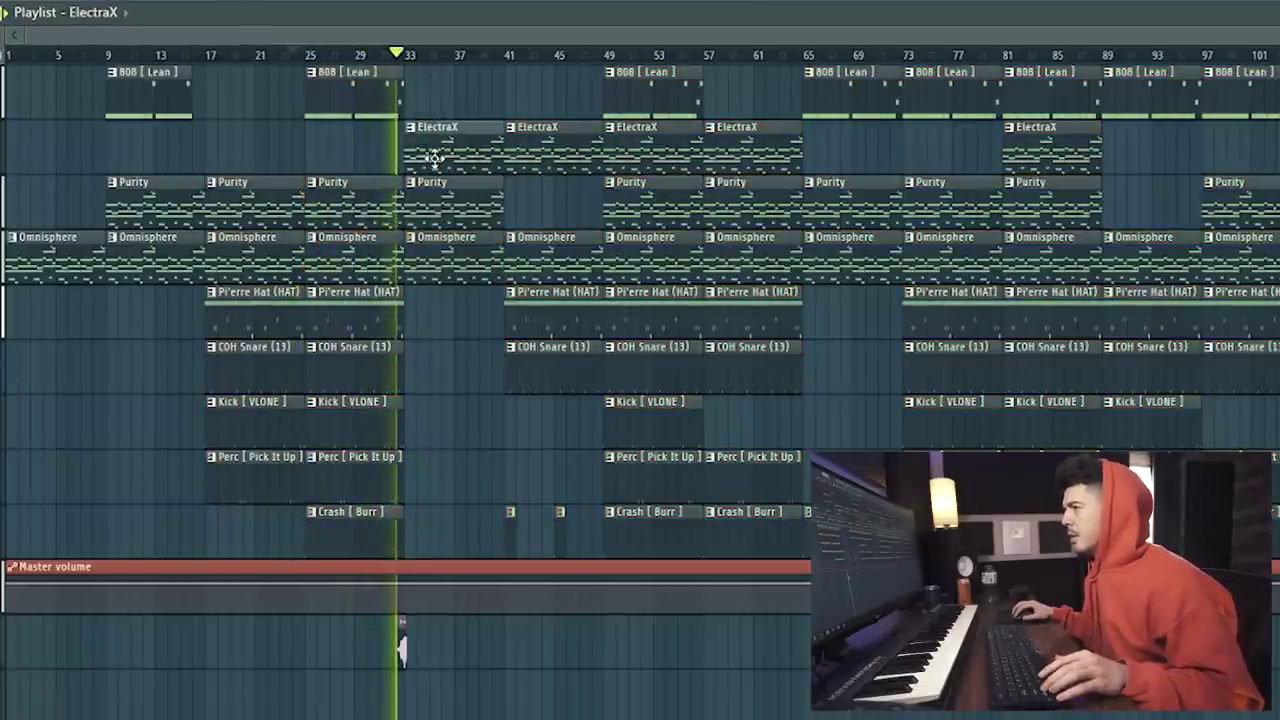
{"action": "left_click_drag", "start_coordinate": [383, 104], "coordinate": [478, 92]}
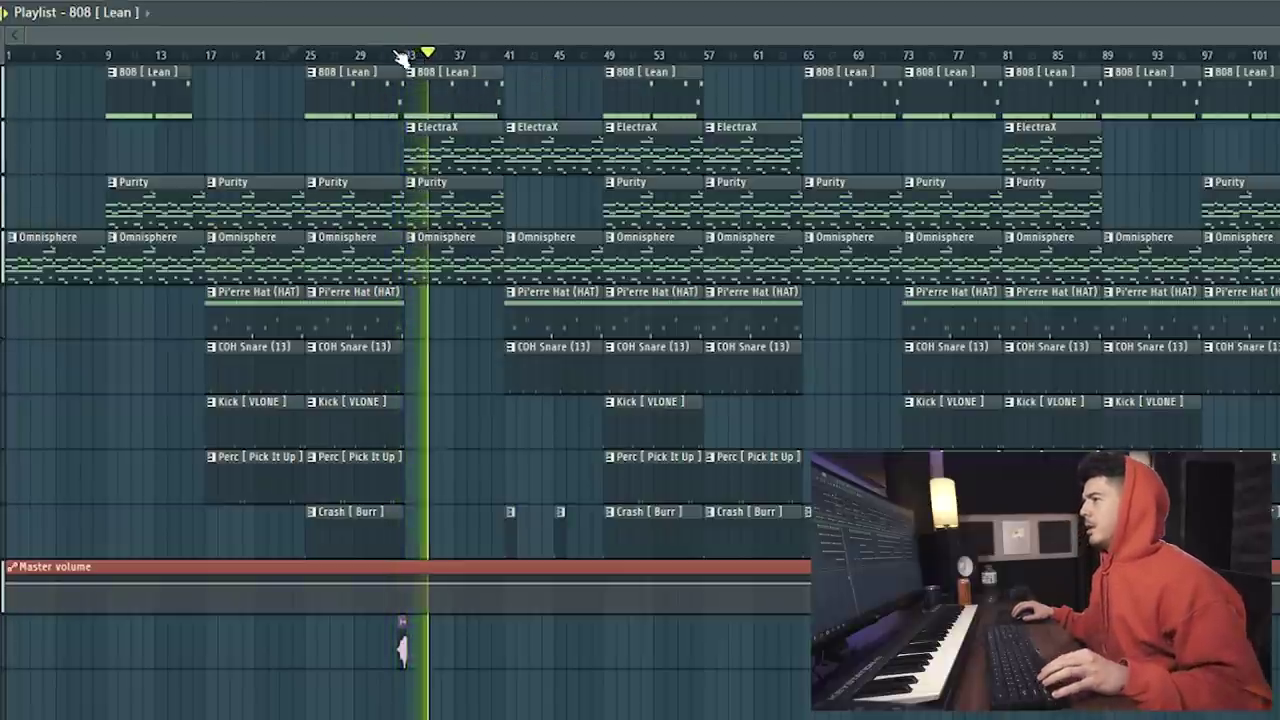
Step: Examine the (KB) BUILD clip just before bar 33 on Track 11 and its channel settings
{"action": "scroll", "coordinate": [394, 57], "scroll_direction": "up", "scroll_amount": 3}
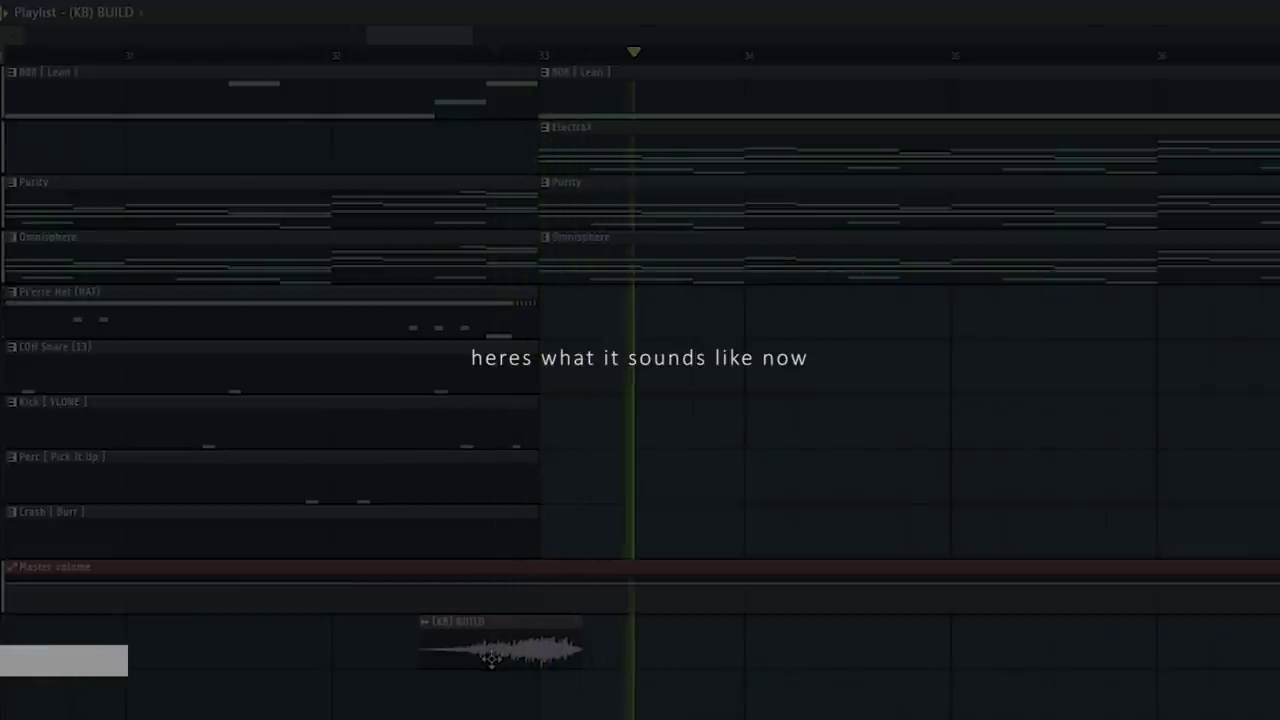
{"action": "scroll", "coordinate": [326, 46], "scroll_direction": "left", "scroll_amount": 1}
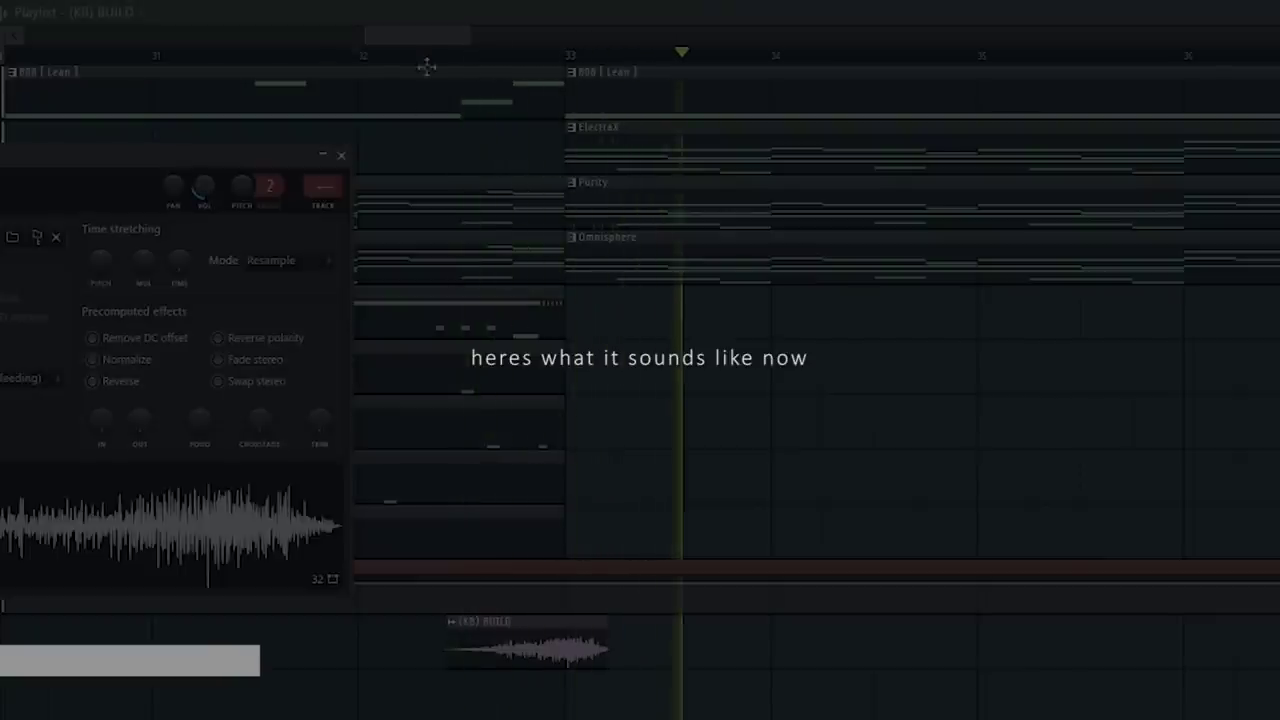
{"action": "scroll", "coordinate": [432, 58], "scroll_direction": "down", "scroll_amount": 5}
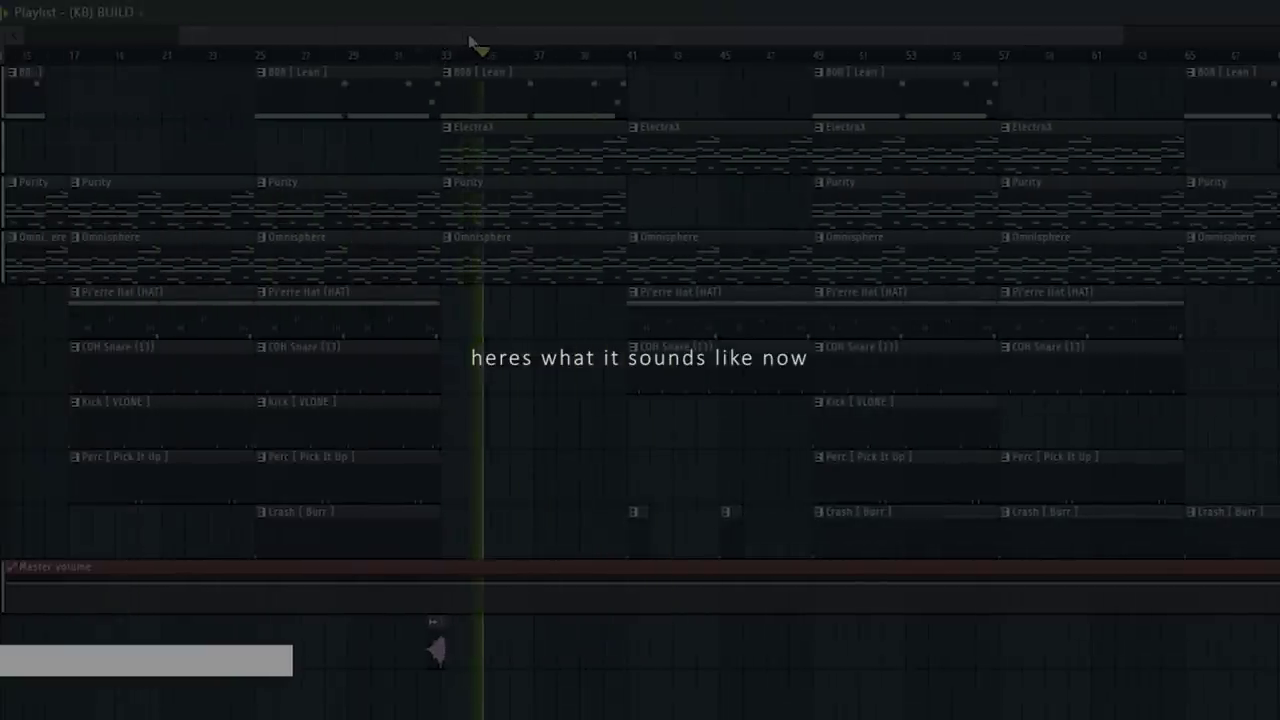
Step: Delete the melody, hat, snare, perc and crash clips from bar 57 to bar 65 in the playlist
{"action": "scroll", "coordinate": [651, 57], "scroll_direction": "down", "scroll_amount": 3}
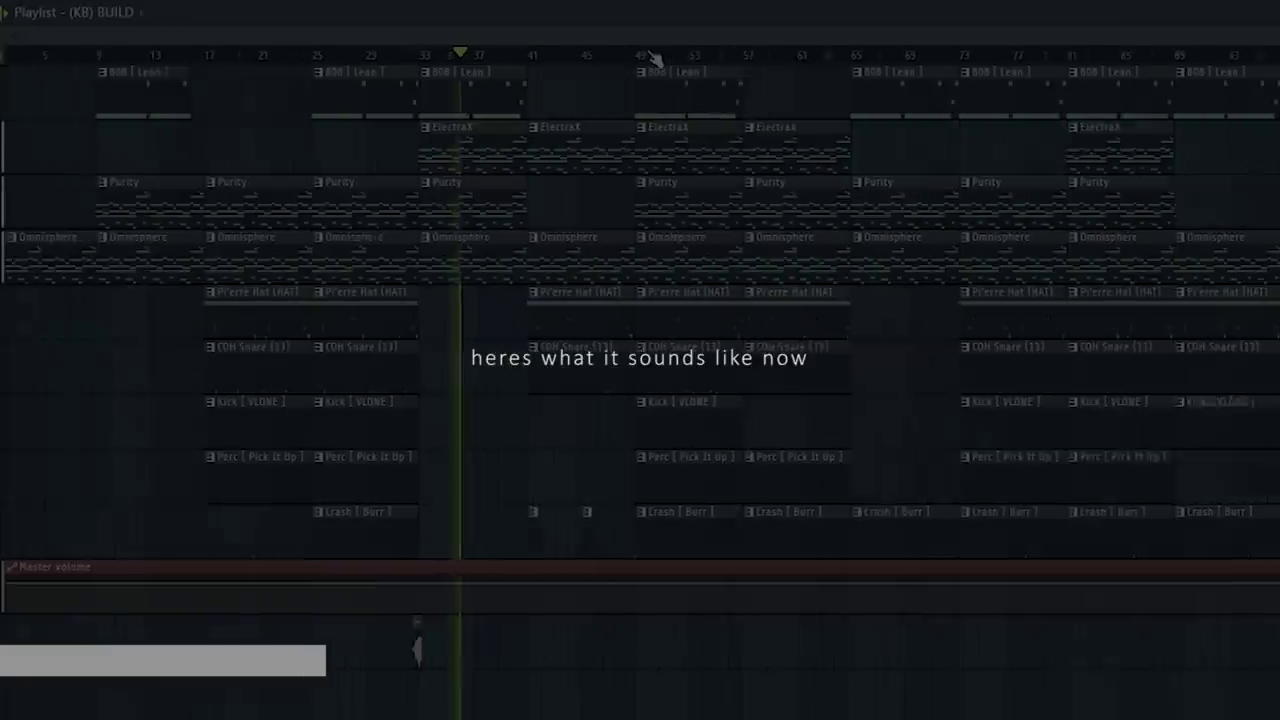
{"action": "left_click_drag", "start_coordinate": [944, 380], "coordinate": [487, 512]}
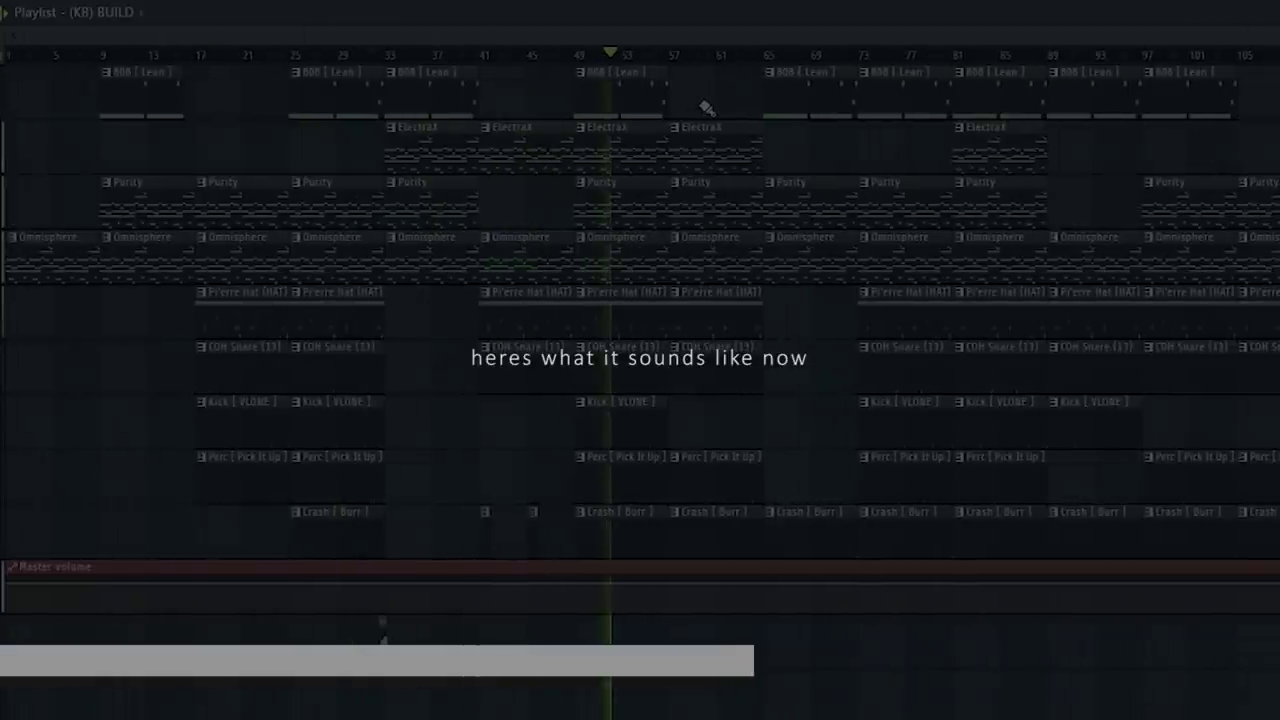
{"action": "left_click_drag", "start_coordinate": [709, 104], "coordinate": [711, 457]}
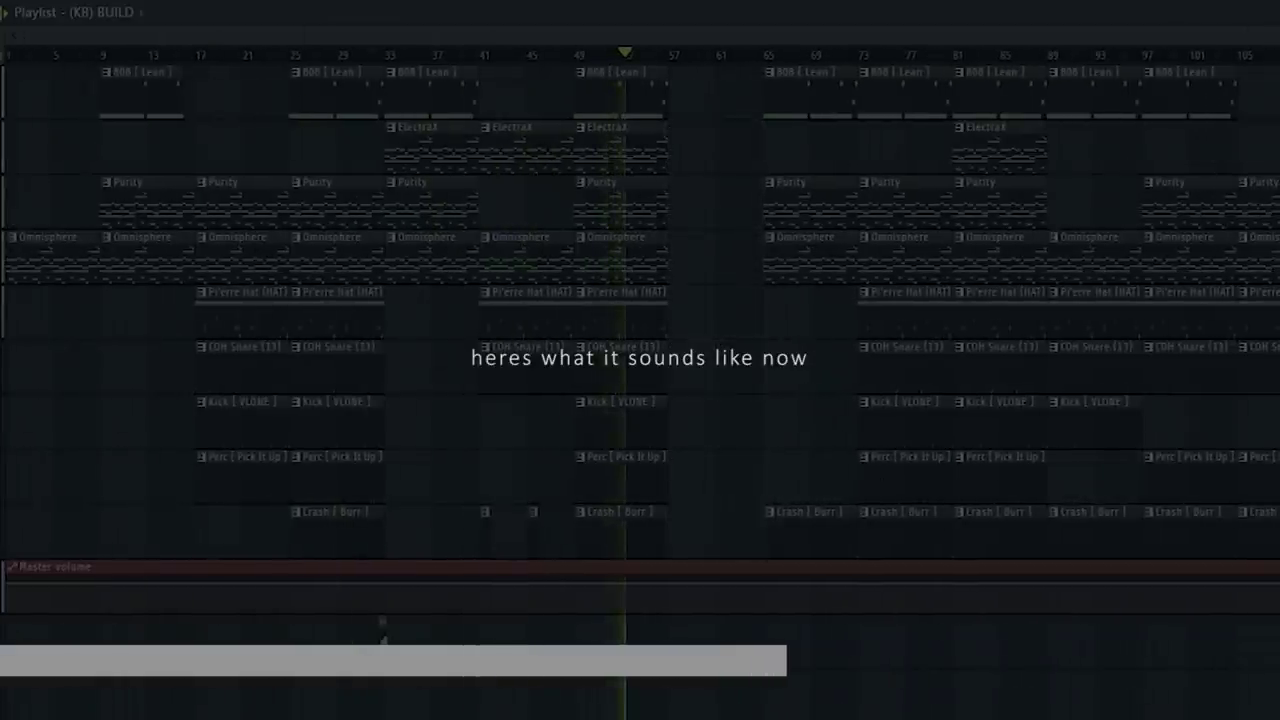
Step: Delete the old clips from bar 65 onward and duplicate the arrangement of bars 17 to 57 at bar 57
{"action": "left_click_drag", "start_coordinate": [1278, 535], "coordinate": [209, 556]}
{"action": "key", "text": "Delete"}
{"action": "key", "text": "ctrl+b"}
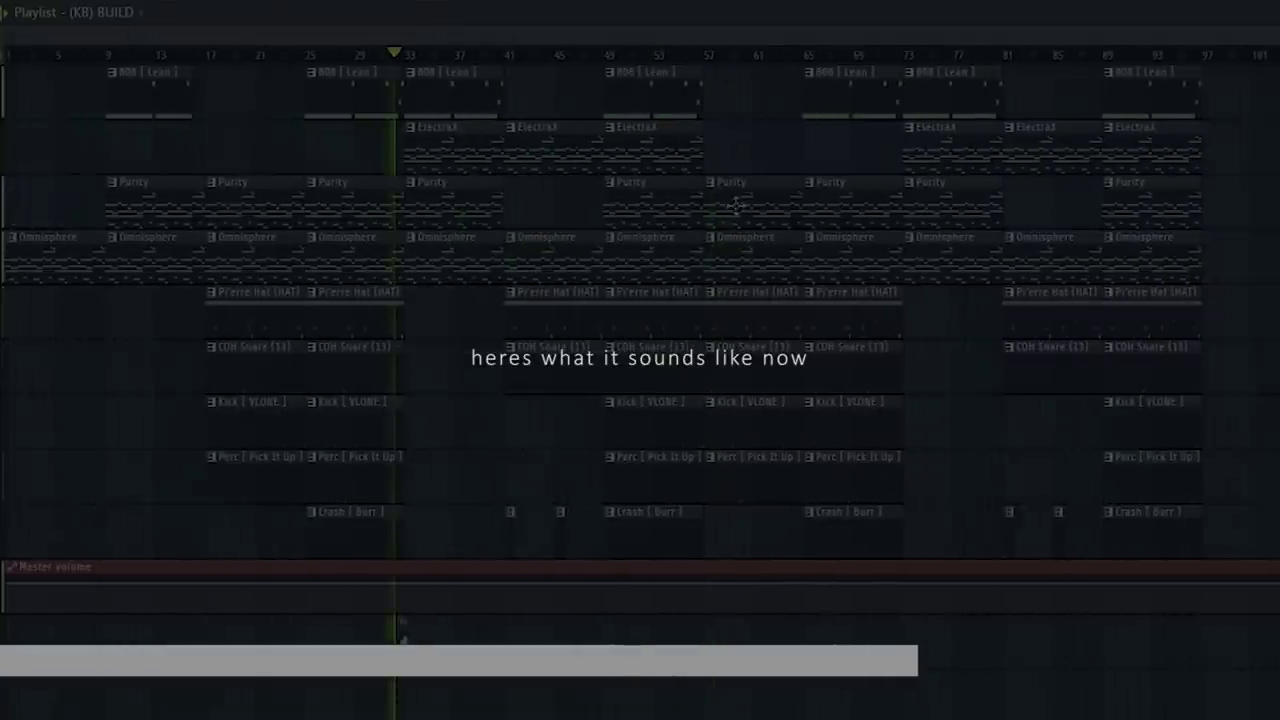
Step: Delete the copied section after bar 57 and duplicate the clips of bars 9 to 57 there instead
{"action": "left_click_drag", "start_coordinate": [1100, 269], "coordinate": [751, 509]}
{"action": "key", "text": "Delete"}
{"action": "left_click_drag", "start_coordinate": [752, 555], "coordinate": [129, 69]}
{"action": "key", "text": "ctrl+b"}
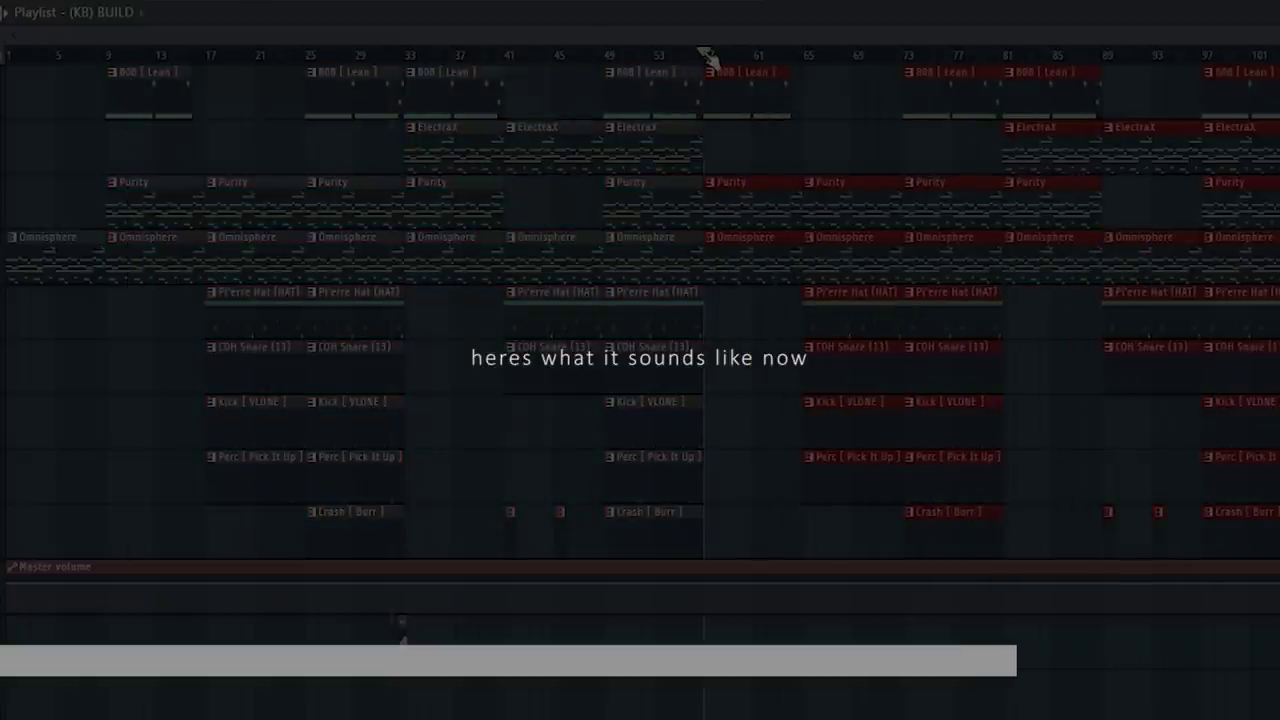
Step: Delete the 808 [ Lean ], Purity and Omnisphere clips in bars 57 to 65
{"action": "scroll", "coordinate": [711, 59], "scroll_direction": "up", "scroll_amount": 3}
{"action": "right_click", "coordinate": [884, 102]}
{"action": "scroll", "coordinate": [890, 65], "scroll_direction": "down", "scroll_amount": 1}
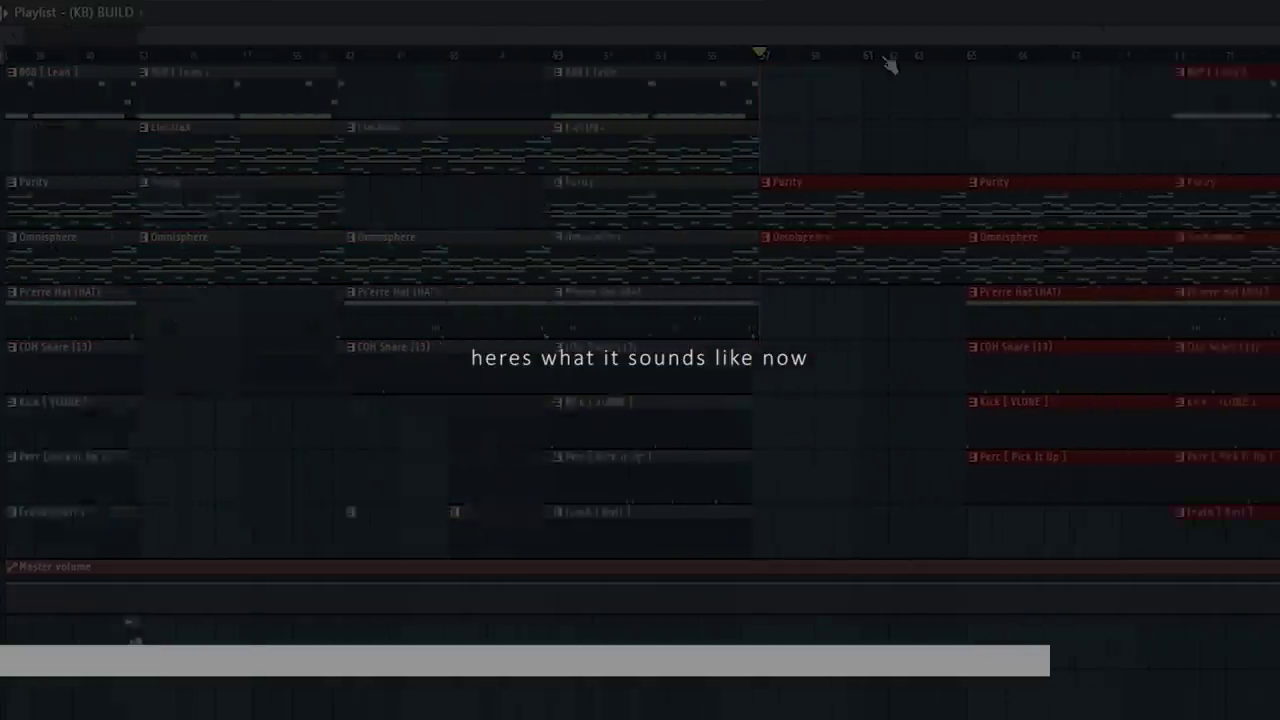
{"action": "scroll", "coordinate": [890, 65], "scroll_direction": "down", "scroll_amount": 2}
{"action": "right_click", "coordinate": [868, 205]}
{"action": "right_click", "coordinate": [861, 270]}
Step: Move all clips from bar 65 onward eight bars earlier so they start at bar 57
{"action": "left_click_drag", "start_coordinate": [1276, 68], "coordinate": [986, 550]}
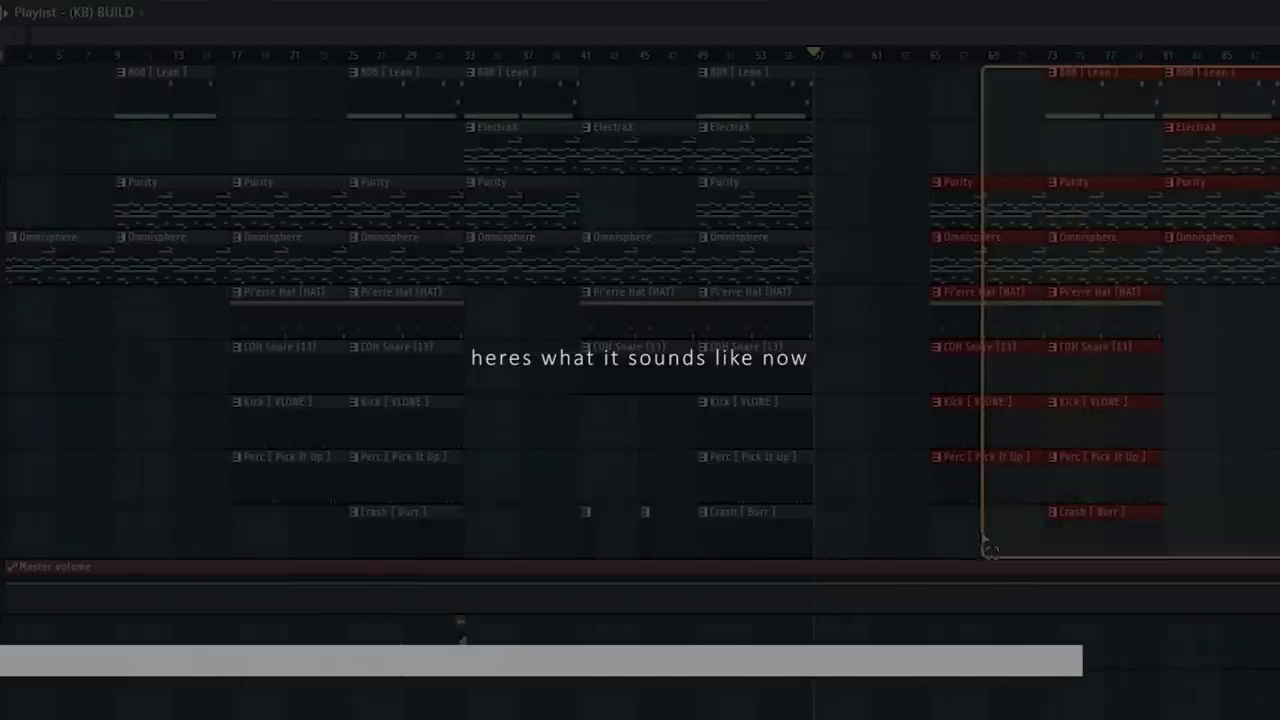
{"action": "left_click_drag", "start_coordinate": [1006, 256], "coordinate": [886, 233]}
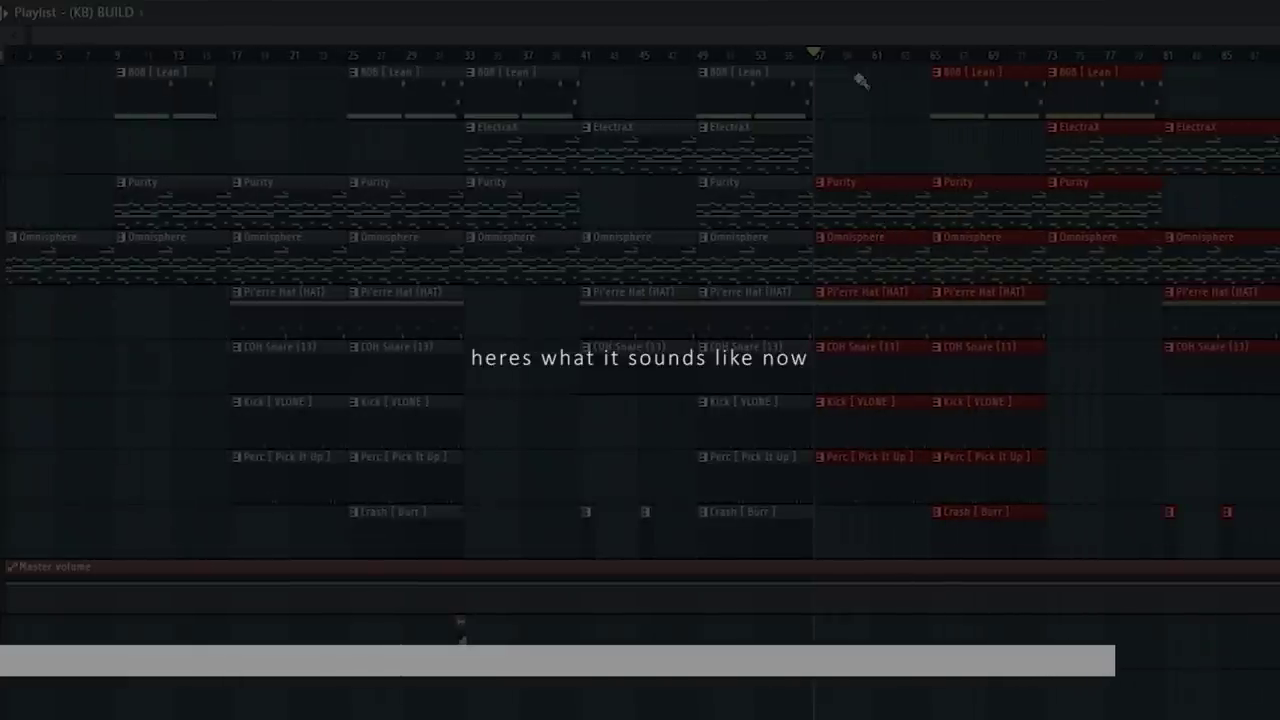
{"action": "scroll", "coordinate": [858, 72], "scroll_direction": "up", "scroll_amount": 3}
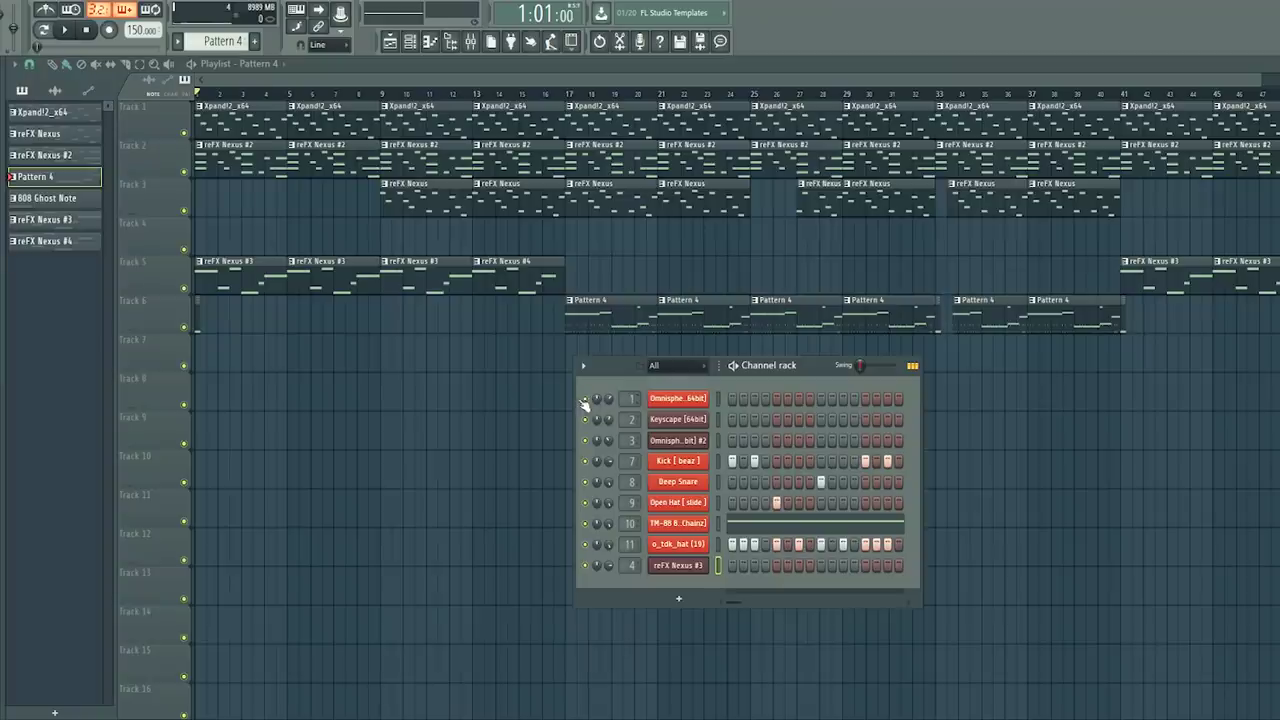
Step: Play back the Xpand!2 and reFX Nexus beat and open the Keyscape [64bit] channel
{"action": "key", "text": "space"}
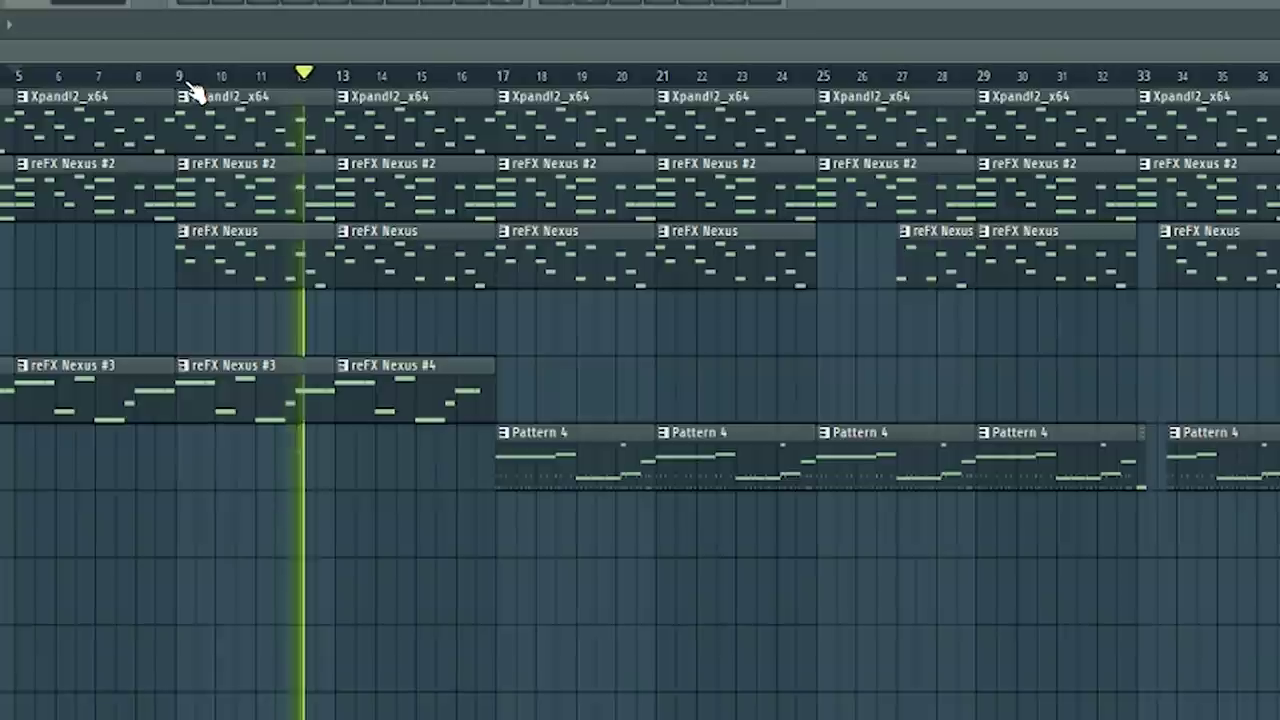
{"action": "scroll", "coordinate": [197, 92], "scroll_direction": "up", "scroll_amount": 3}
{"action": "key", "text": "F6"}
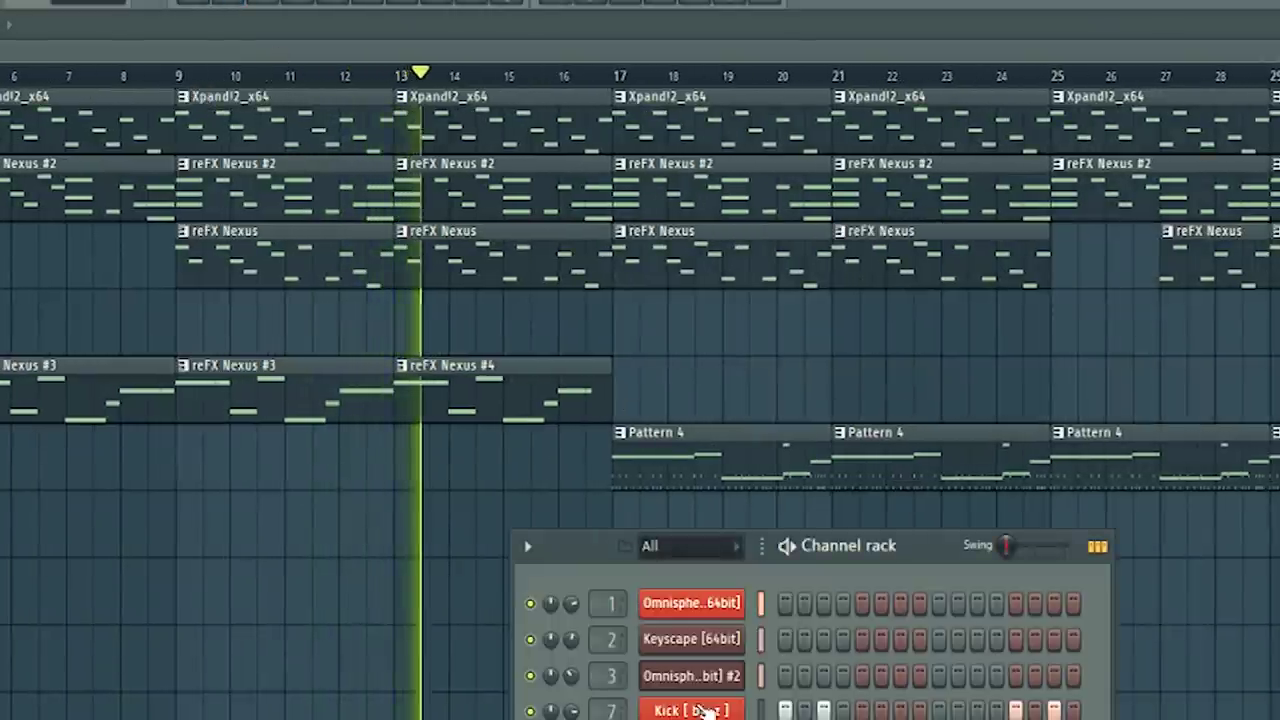
{"action": "left_click", "coordinate": [690, 642]}
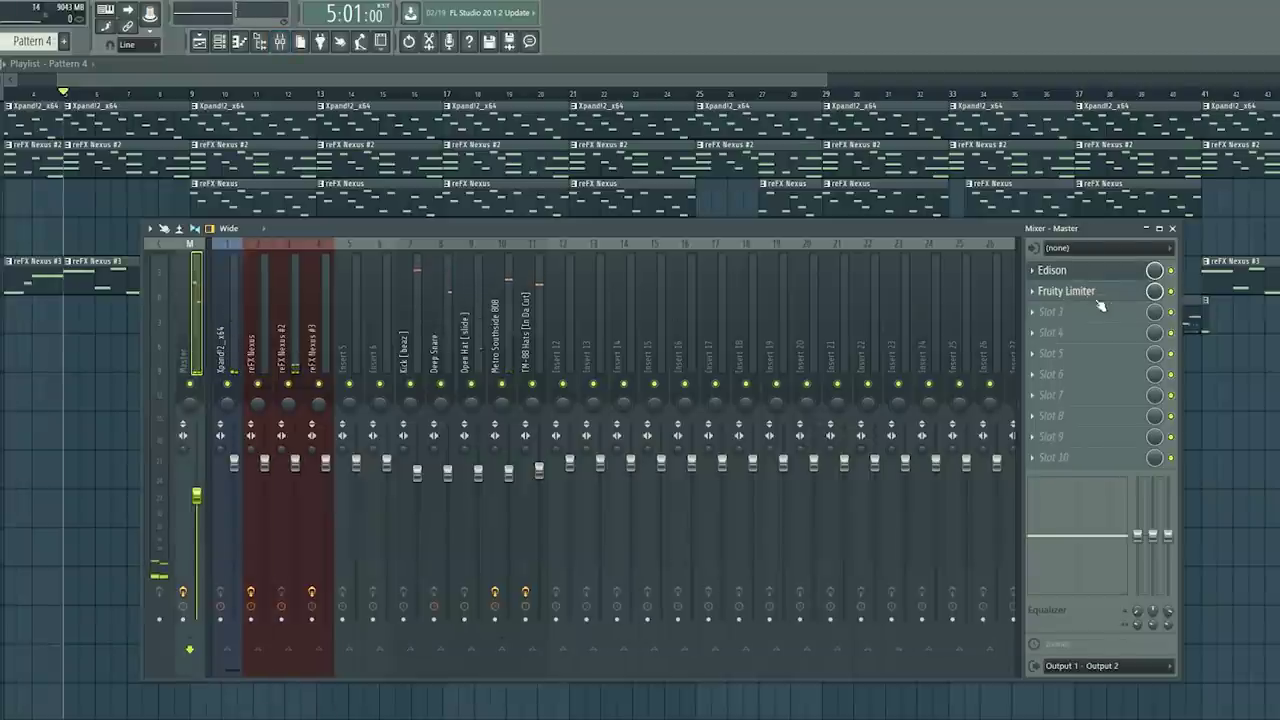
Step: Remove the Fruity Limiter from the master mixer track
{"action": "right_click", "coordinate": [1062, 292]}
{"action": "mouse_move", "coordinate": [1058, 312]}
{"action": "left_click", "coordinate": [822, 44]}
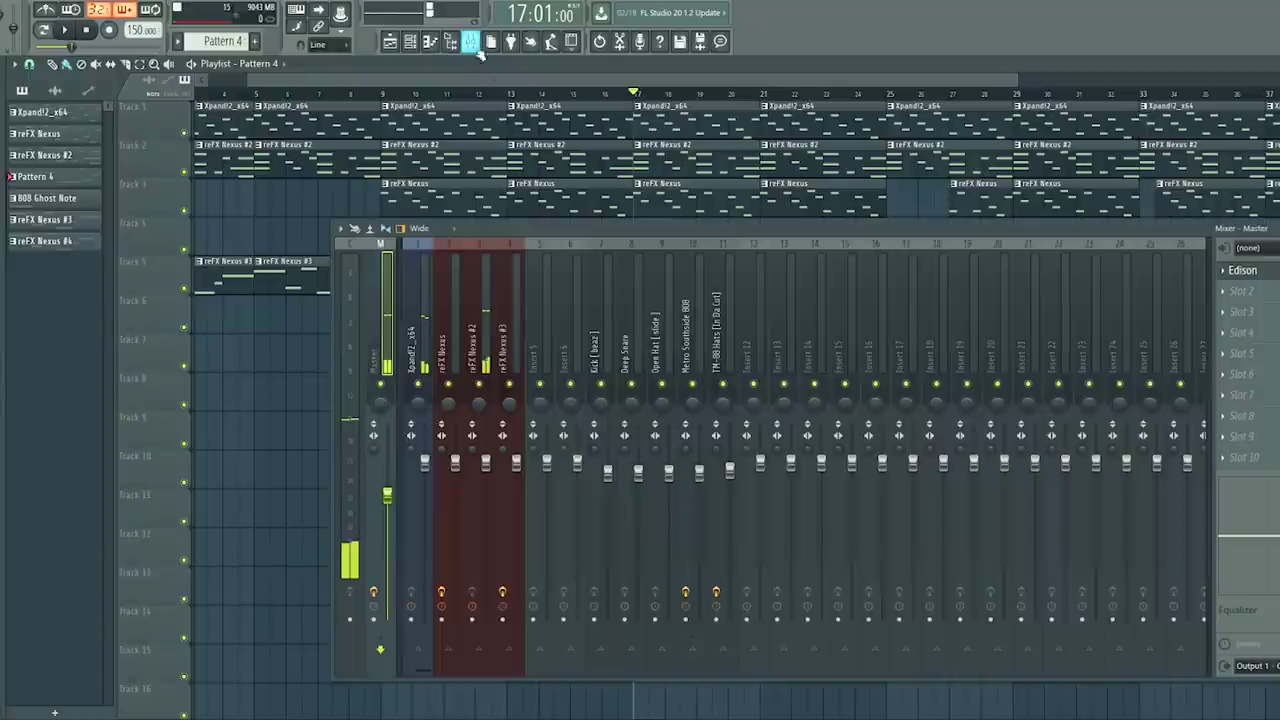
Step: Lower the reFX Nexus #2 mixer track's volume while the melody plays
{"action": "key", "text": "space"}
{"action": "left_click_drag", "start_coordinate": [621, 327], "coordinate": [384, 330]}
{"action": "left_click", "coordinate": [383, 330]}
{"action": "key", "text": "space"}
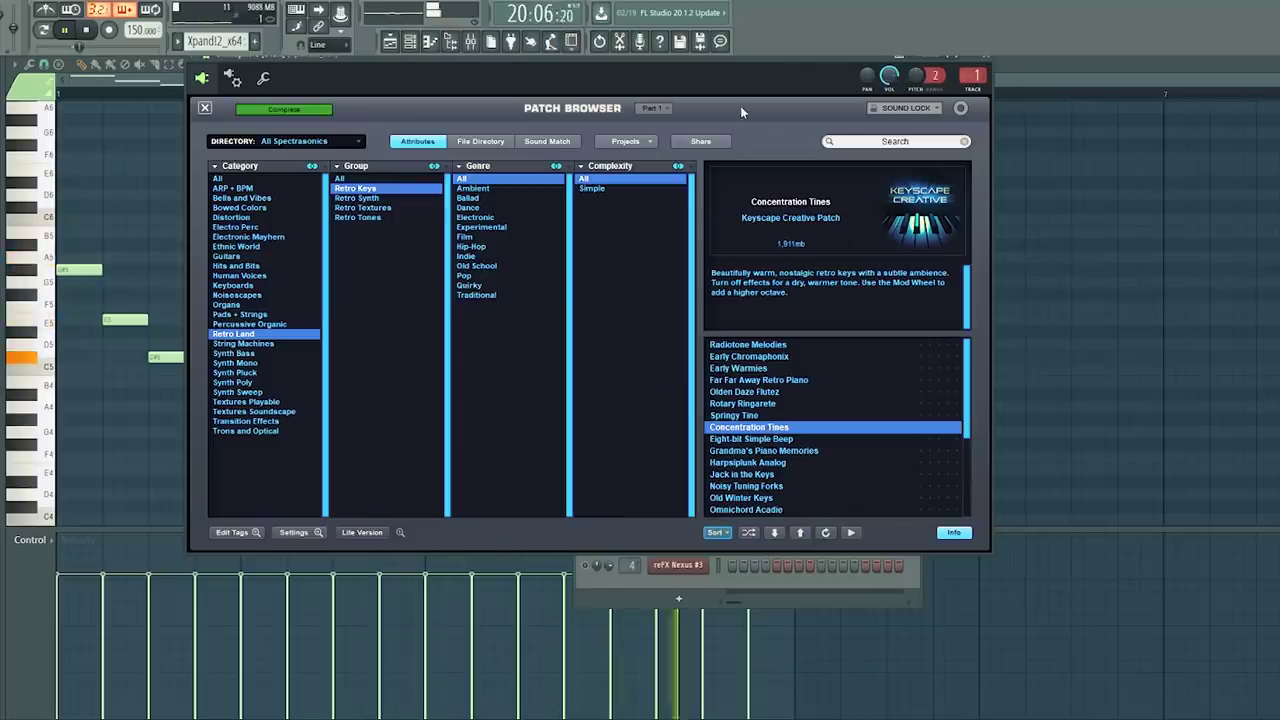
{"action": "left_click", "coordinate": [462, 41]}
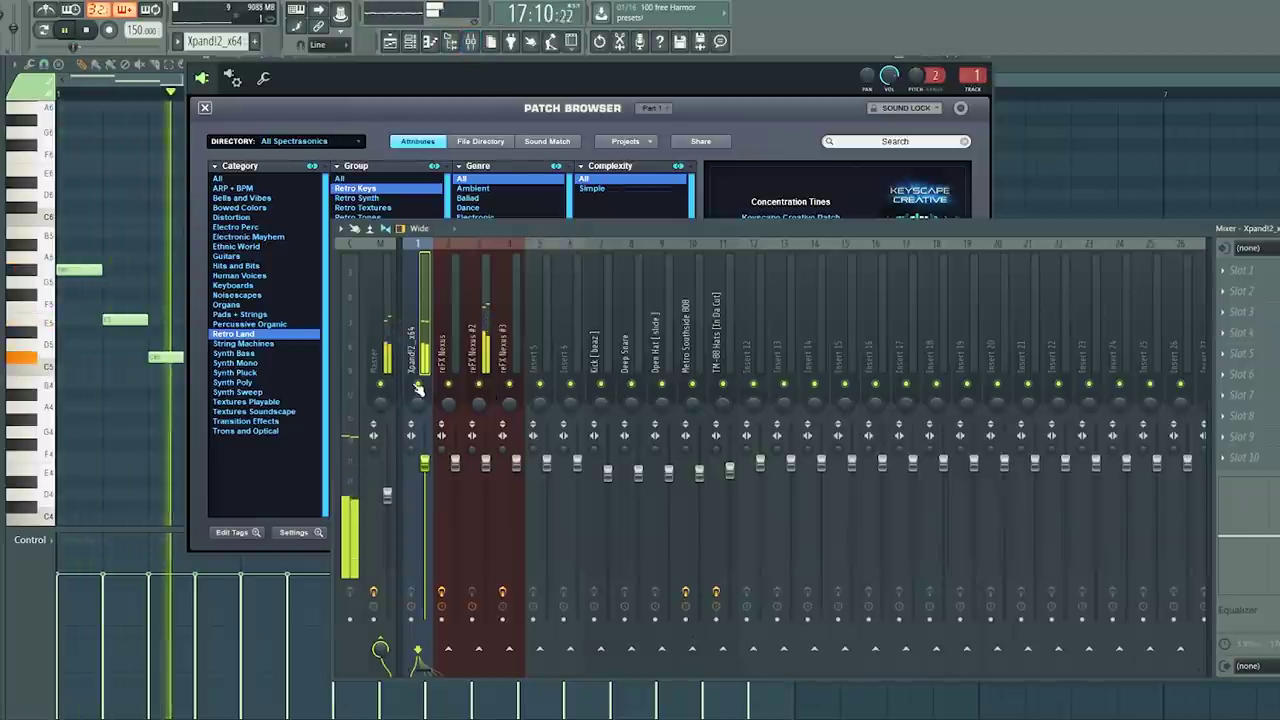
{"action": "left_click_drag", "start_coordinate": [486, 463], "coordinate": [486, 482]}
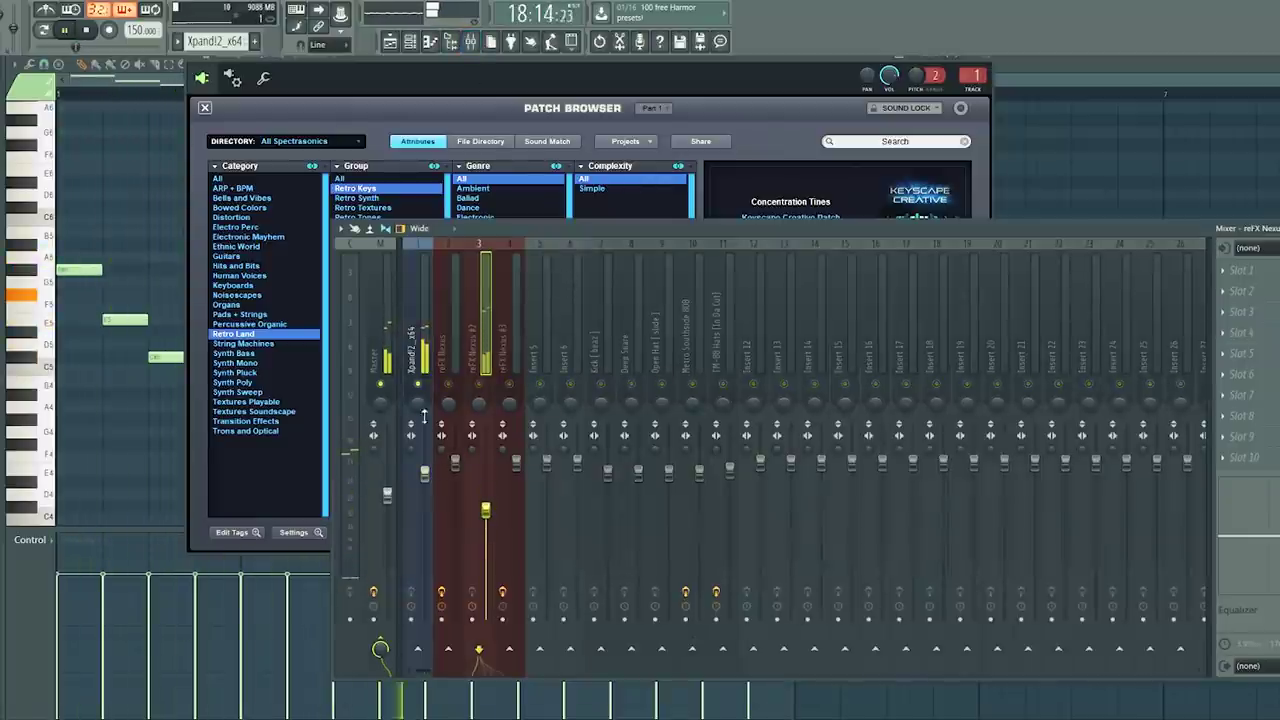
Step: Play back the Omnisphere melody notes and the Omnisphere #2 chords in the Piano roll
{"action": "right_click", "coordinate": [117, 147]}
{"action": "key", "text": "space"}
{"action": "key", "text": "space"}
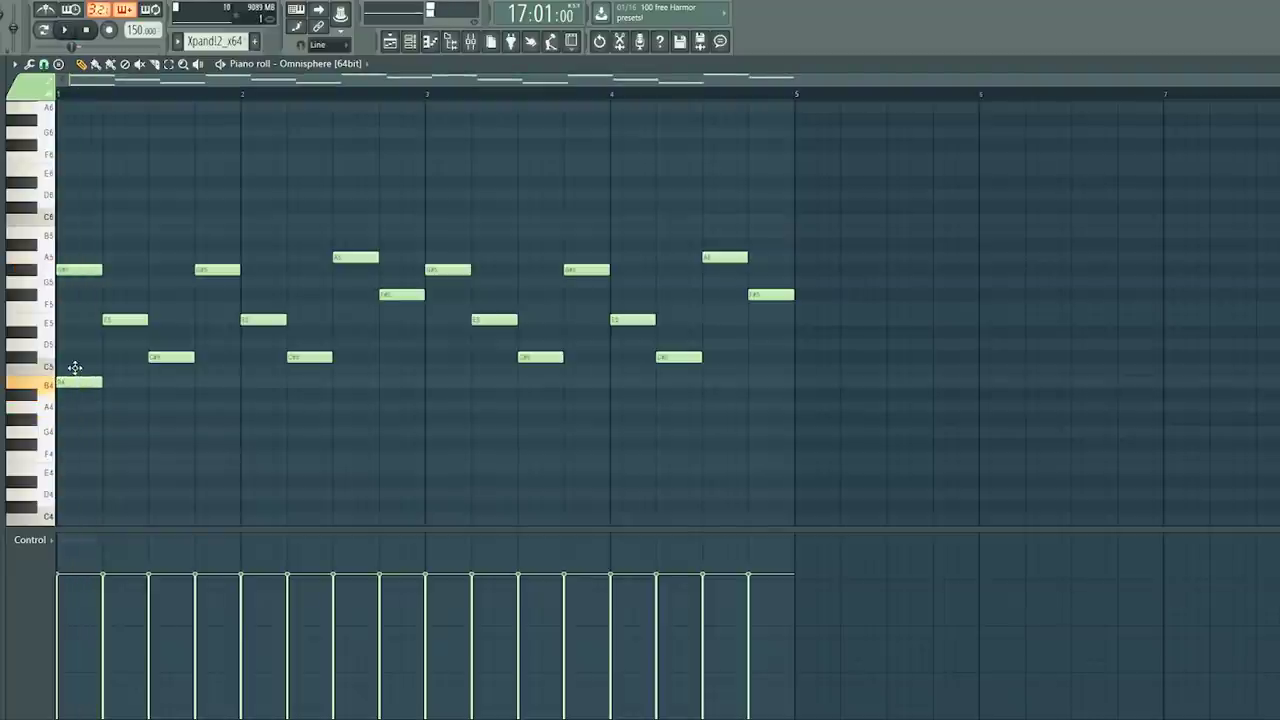
{"action": "key", "text": "space"}
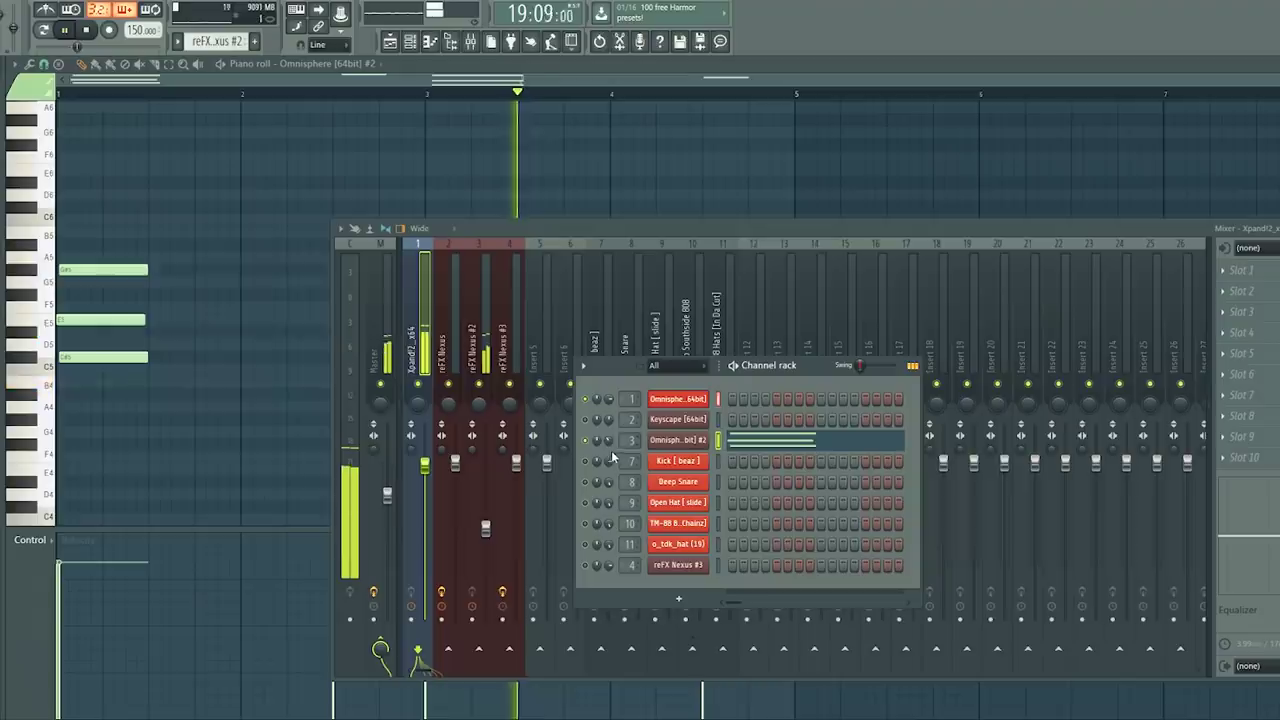
{"action": "key", "text": "space"}
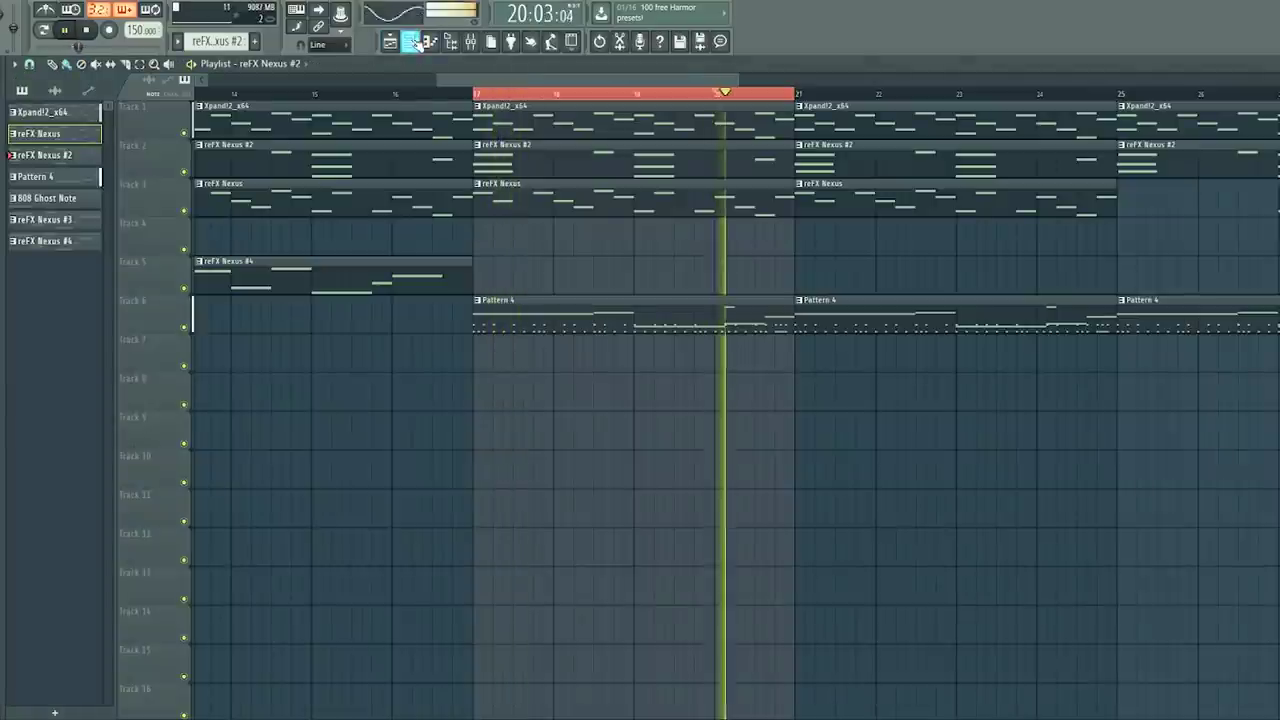
Step: Open Pattern 4's Kick [ beaz ] notes in the Piano roll and listen to the kick rhythm
{"action": "left_click", "coordinate": [411, 42]}
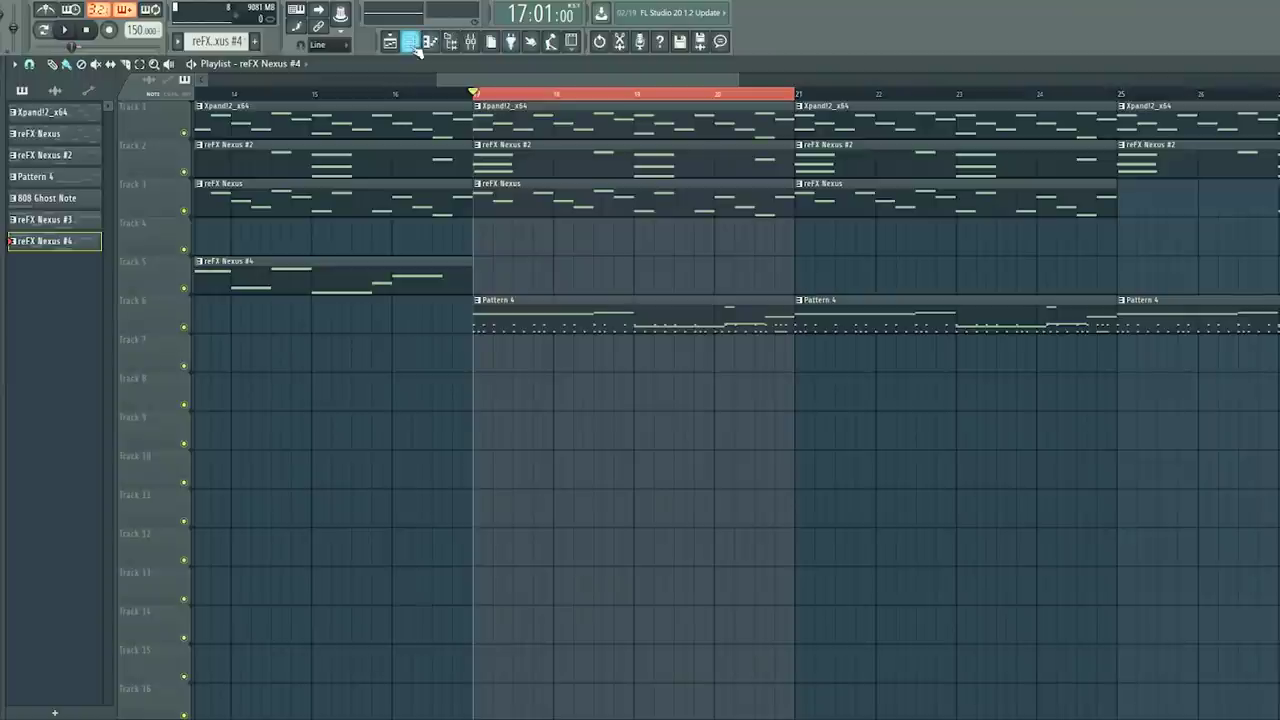
{"action": "left_click", "coordinate": [411, 42]}
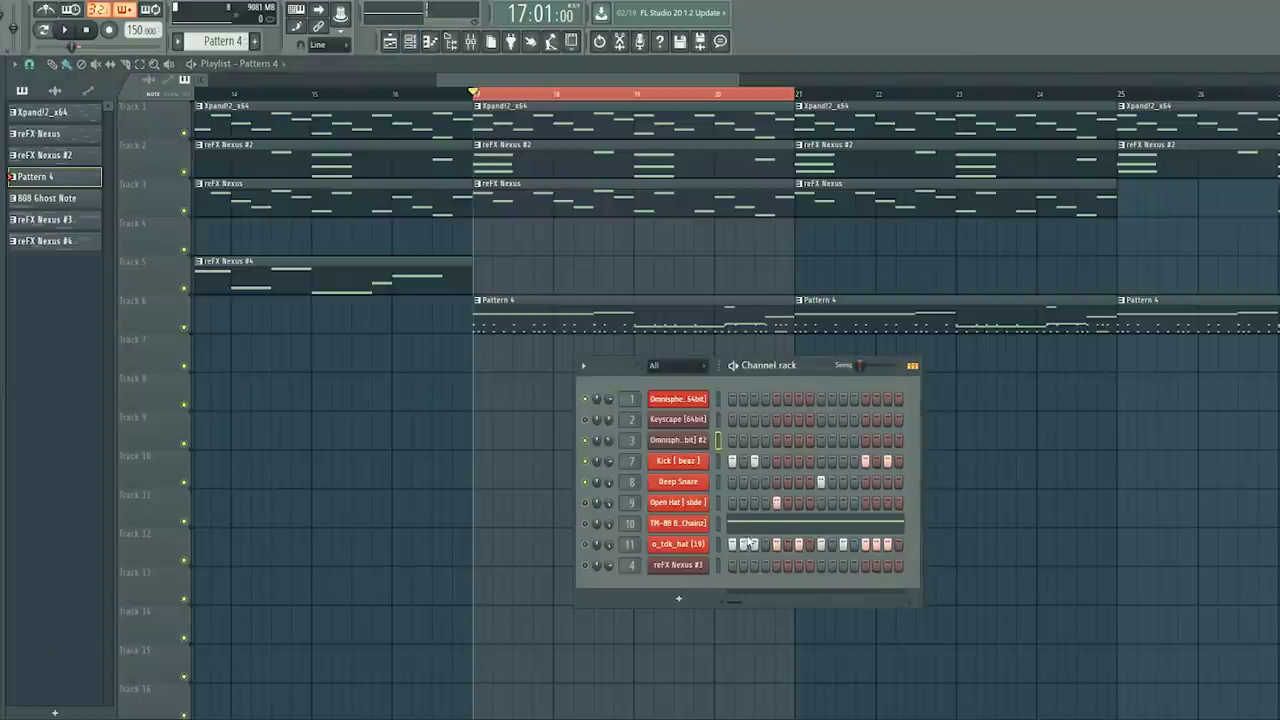
{"action": "right_click", "coordinate": [706, 466]}
{"action": "left_click", "coordinate": [735, 461]}
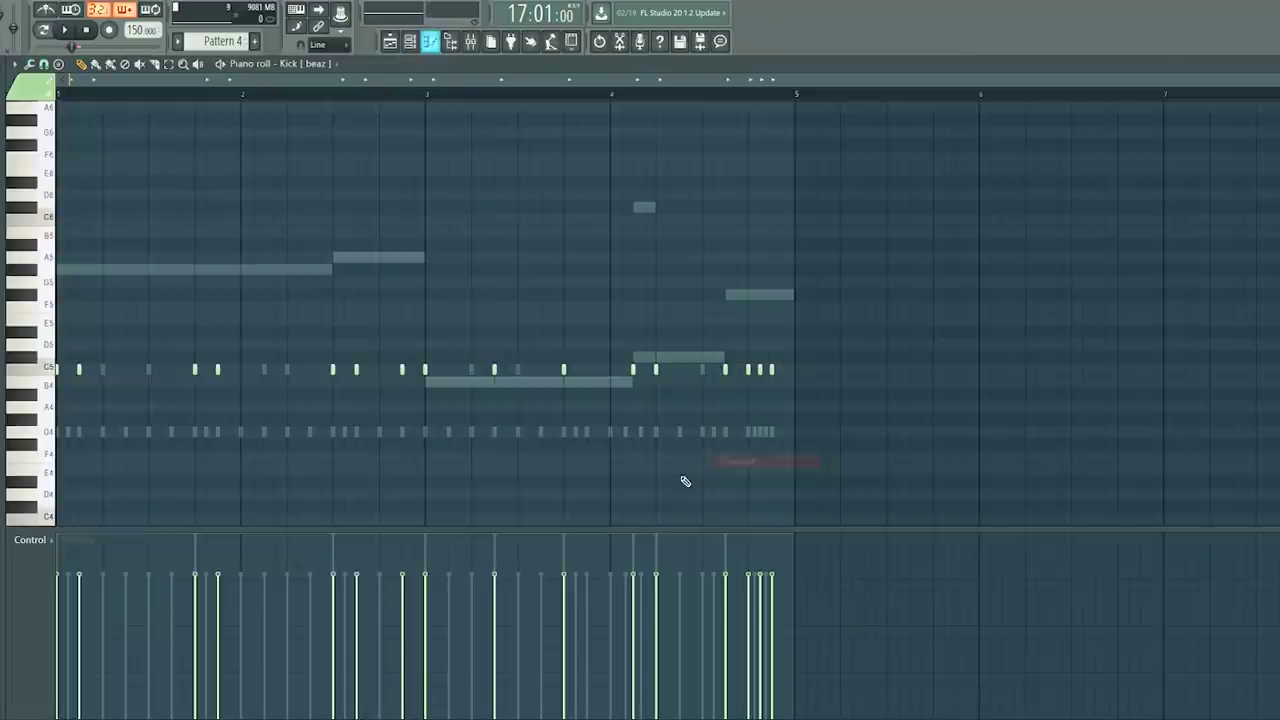
{"action": "scroll", "coordinate": [312, 357], "scroll_direction": "up", "scroll_amount": 3}
{"action": "scroll", "coordinate": [294, 347], "scroll_direction": "down", "scroll_amount": 3}
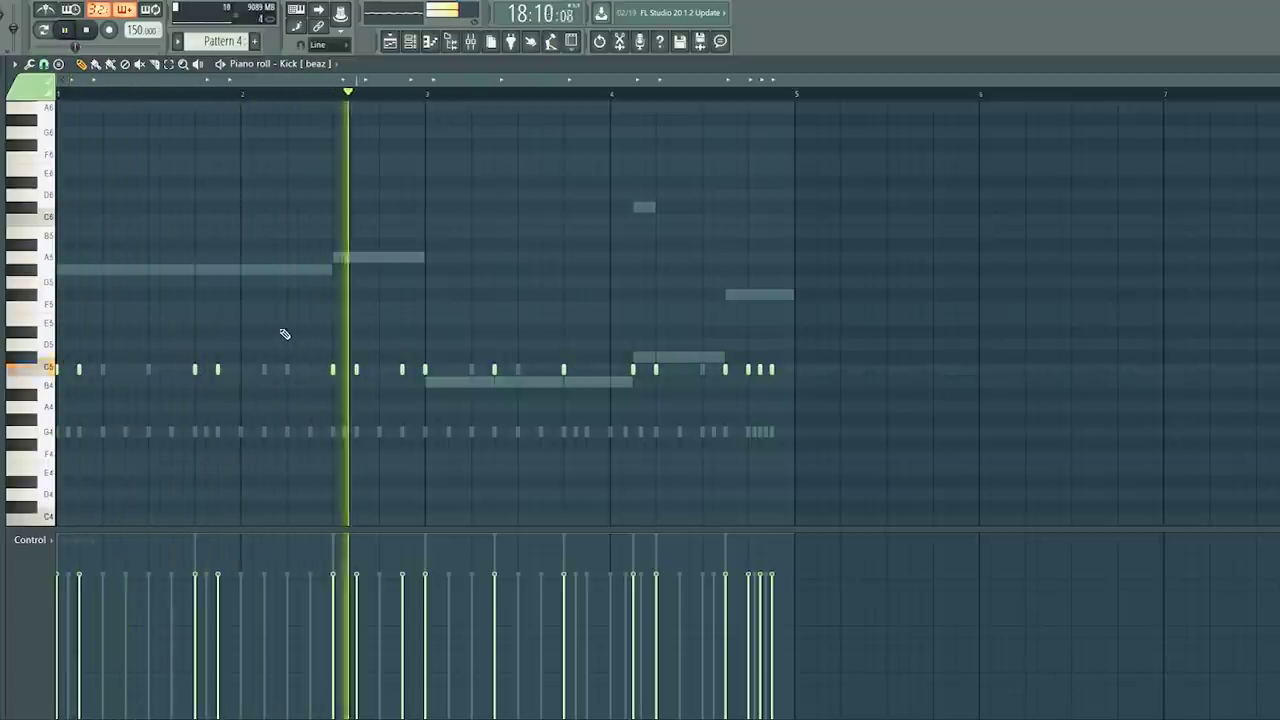
{"action": "key", "text": "space"}
{"action": "left_click", "coordinate": [748, 96]}
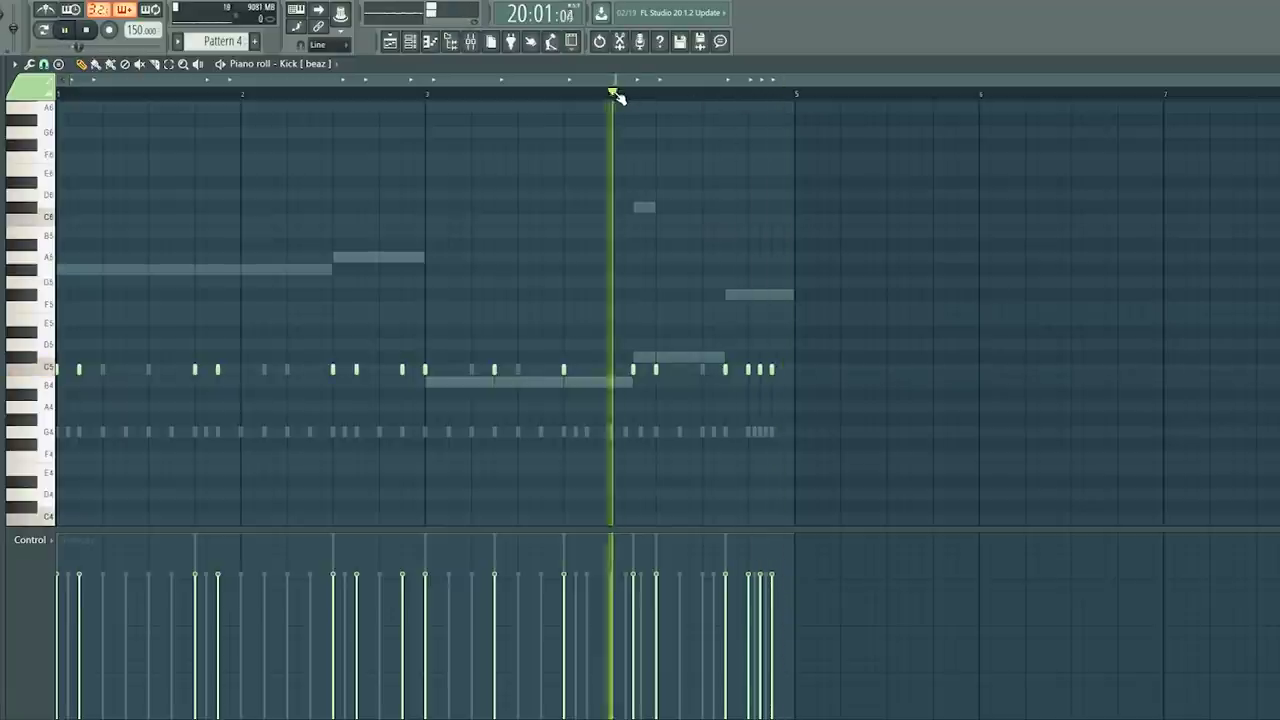
{"action": "key", "text": "space"}
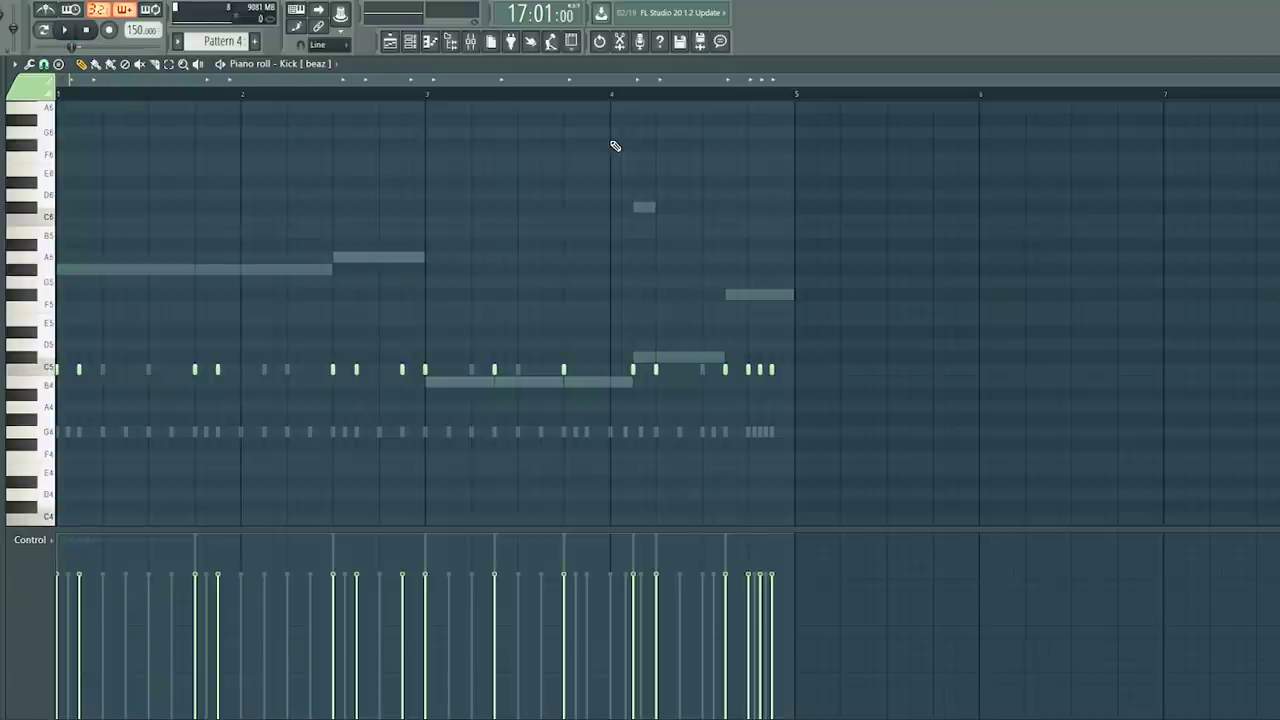
Step: Remove the two kicks on beat 4 of bar 1 and place two half a beat apart early in bar 2
{"action": "key", "text": "space"}
{"action": "key", "text": "space"}
{"action": "key", "text": "space"}
{"action": "right_click", "coordinate": [195, 370]}
{"action": "left_click", "coordinate": [284, 369]}
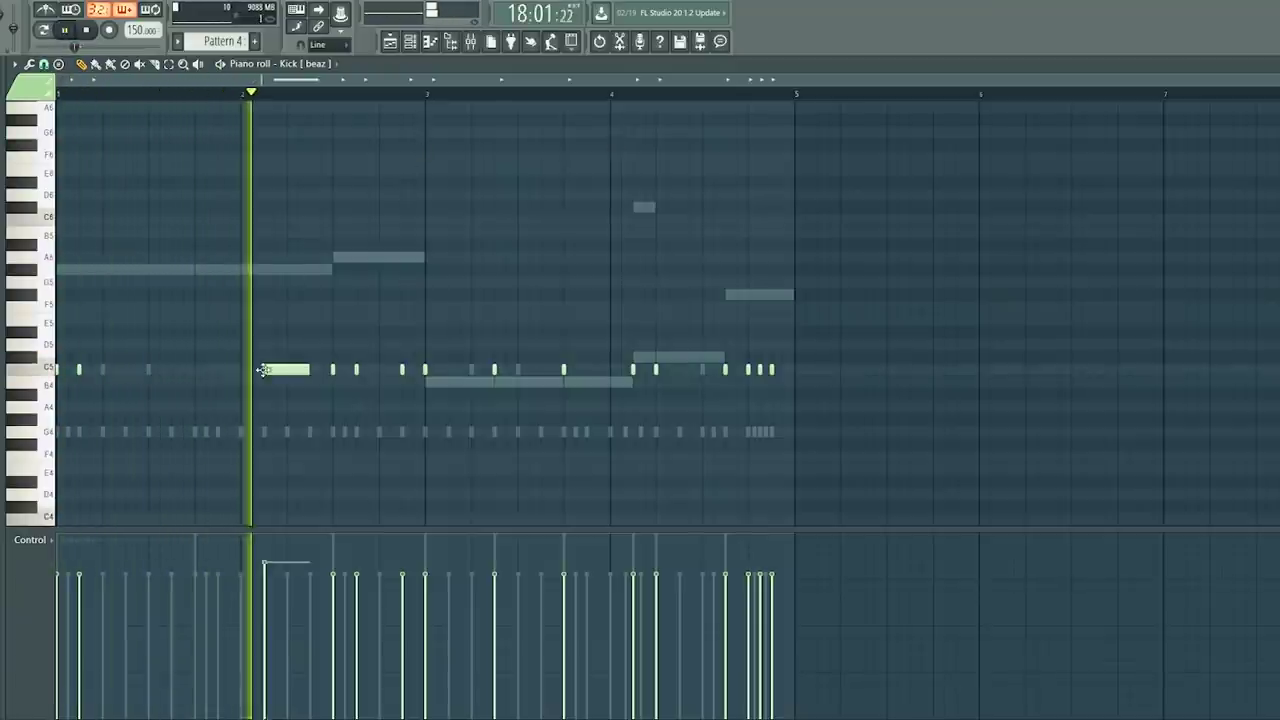
{"action": "key", "text": "space"}
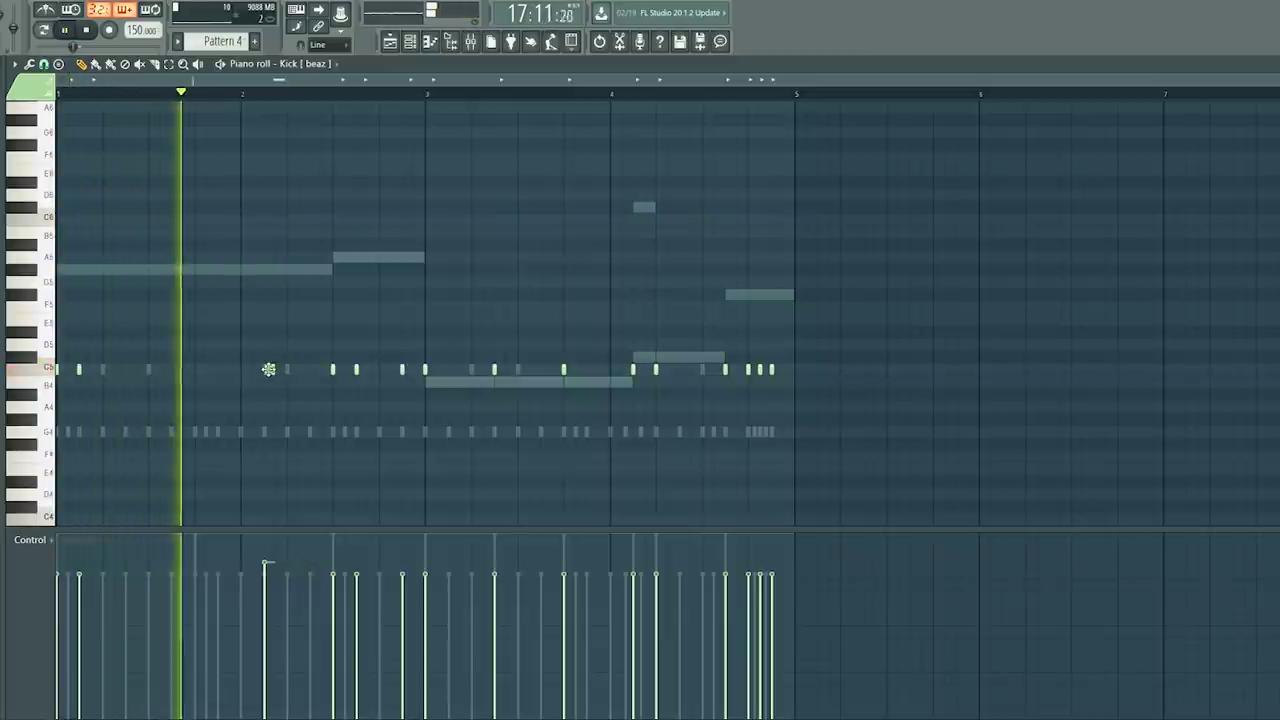
{"action": "left_click", "coordinate": [288, 370]}
Step: Redraw the two opening kicks of bar 1 as longer notes and raise all kick velocities to maximum
{"action": "right_click", "coordinate": [79, 369]}
{"action": "right_click", "coordinate": [58, 369]}
{"action": "left_click", "coordinate": [60, 368]}
{"action": "key", "text": "space"}
{"action": "key", "text": "space"}
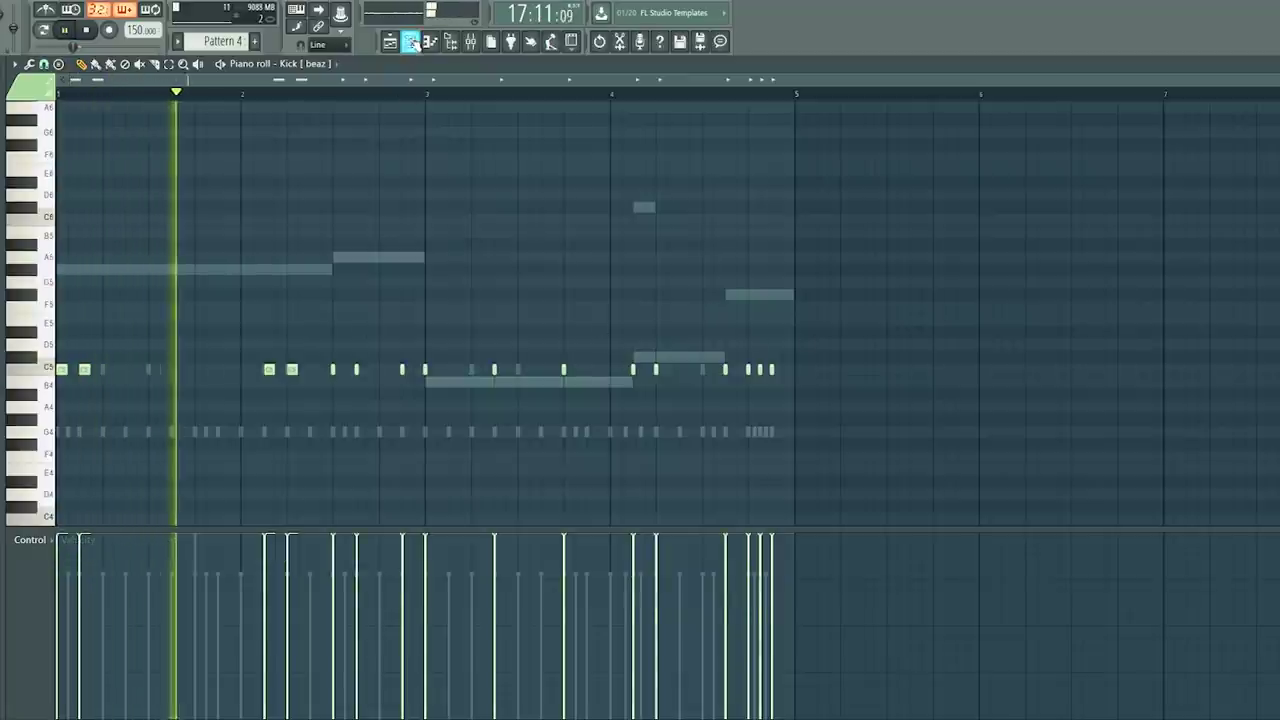
Step: Play the pattern with the mixer open and check the Kick [ beaz ] level
{"action": "left_click", "coordinate": [412, 43]}
{"action": "left_click", "coordinate": [475, 45]}
{"action": "key", "text": "space"}
{"action": "key", "text": "space"}
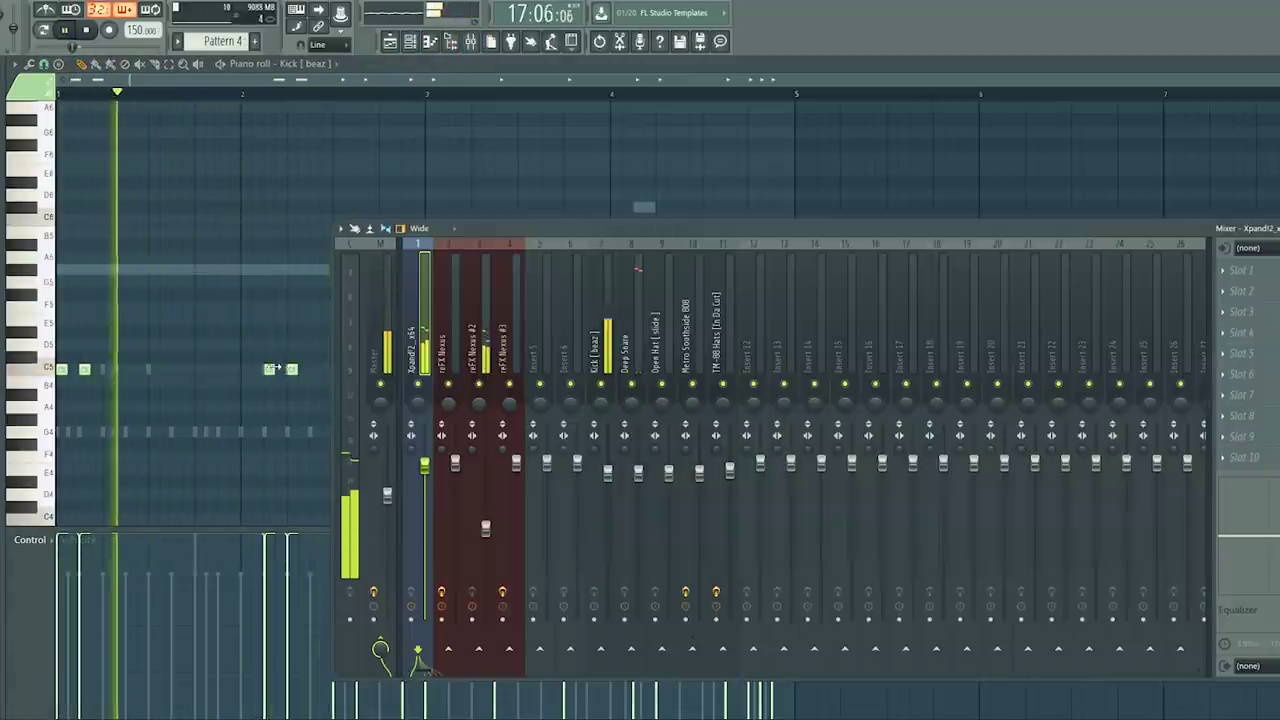
Step: Try the pattern without the first kick in bar 2 and put that kick back
{"action": "right_click", "coordinate": [269, 370]}
{"action": "key", "text": "space"}
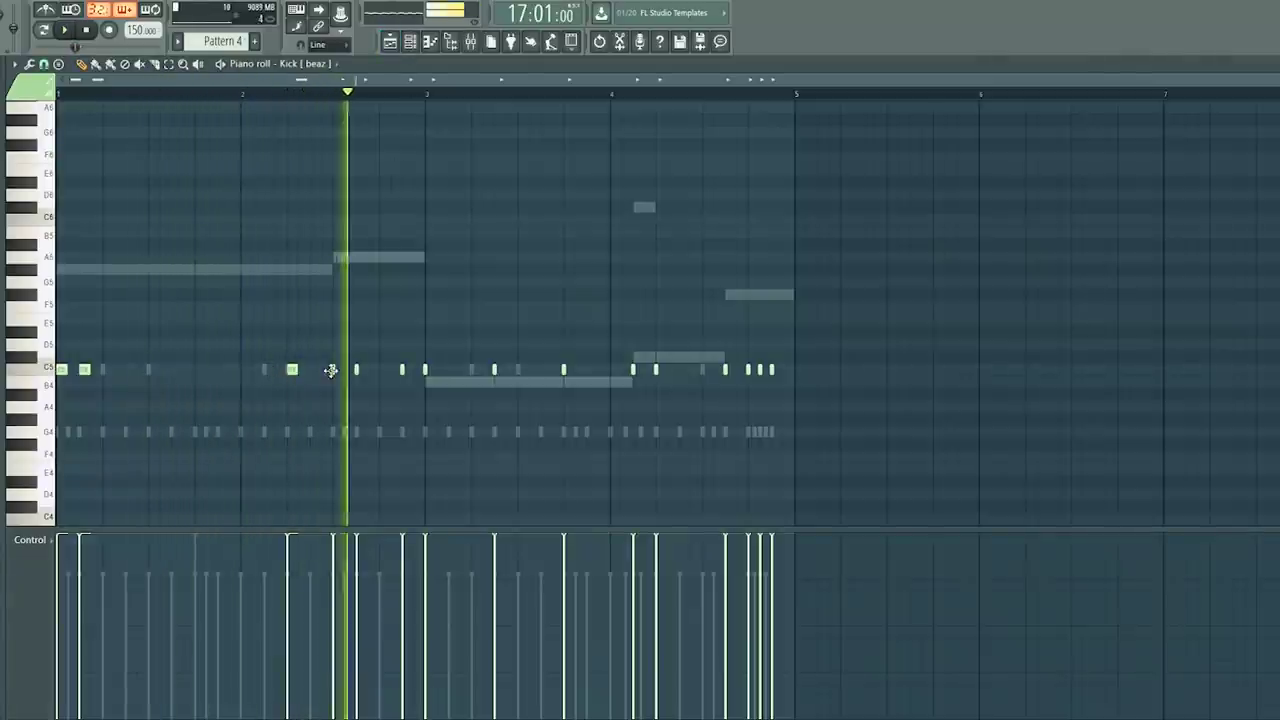
{"action": "left_click", "coordinate": [266, 371]}
{"action": "key", "text": "space"}
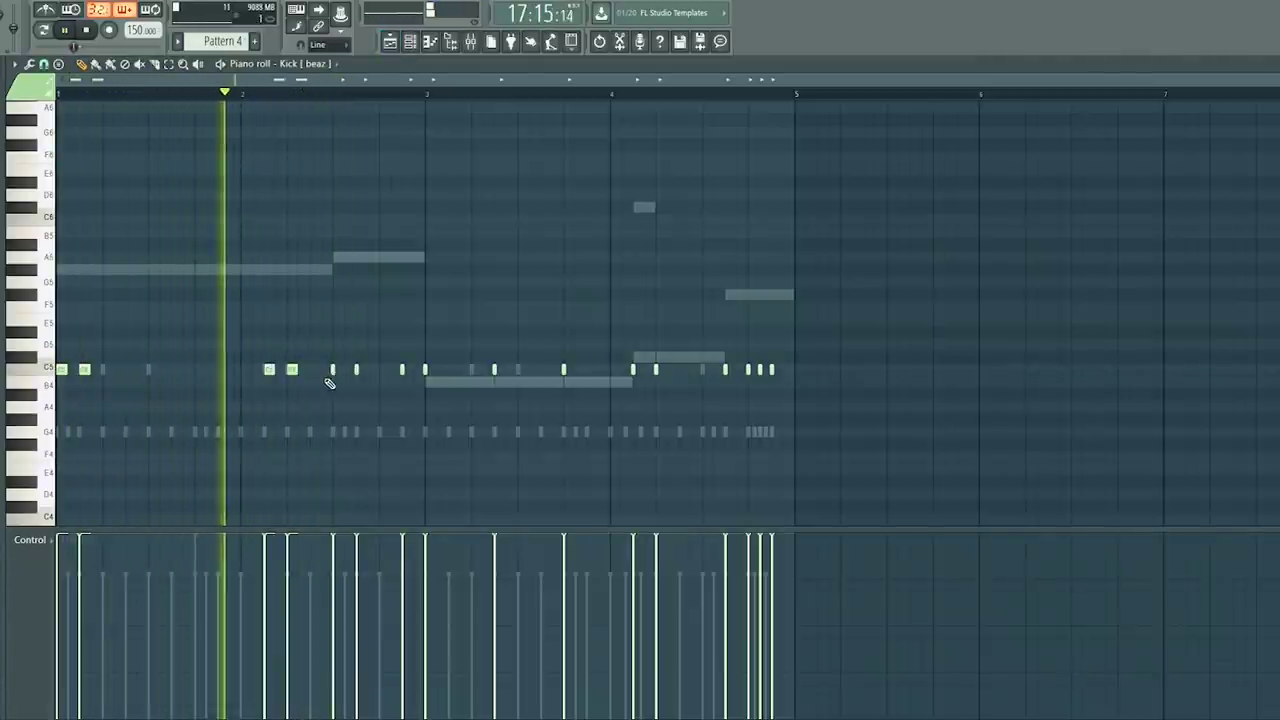
Step: Clear the kicks from mid bar 2 to mid bar 3, keeping one kick half a beat into bar 3
{"action": "right_click", "coordinate": [332, 371]}
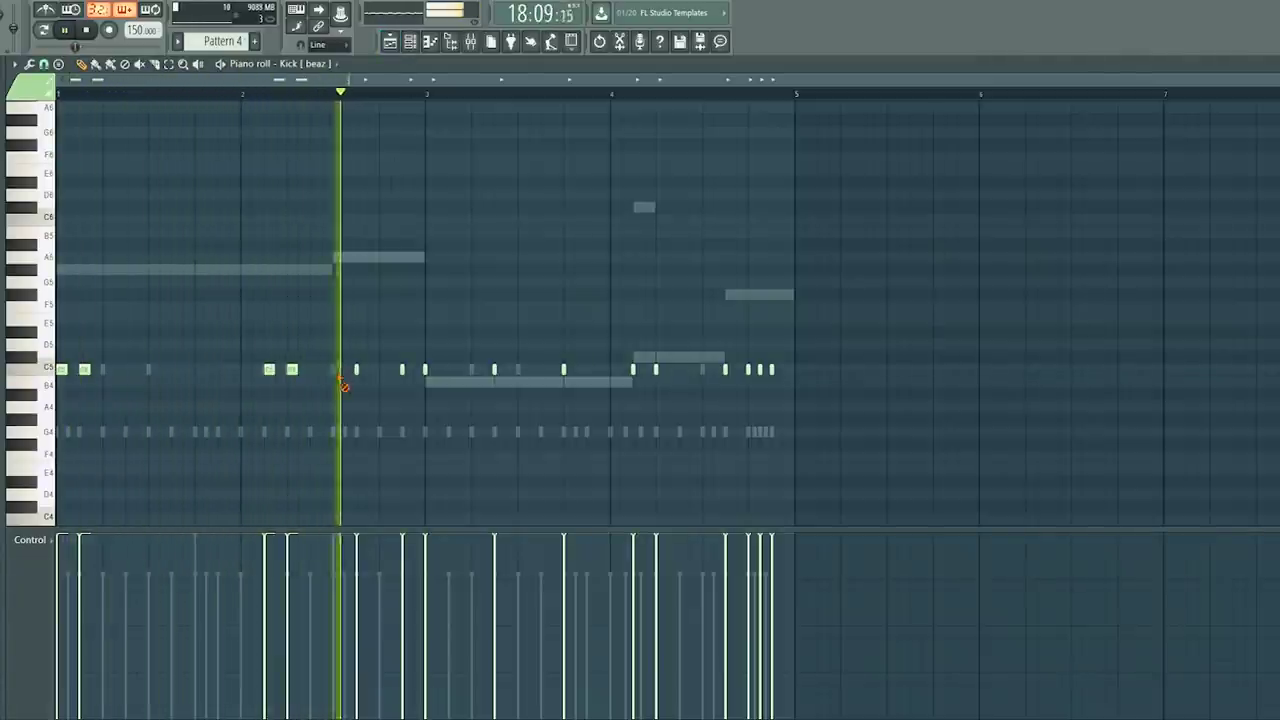
{"action": "right_click", "coordinate": [402, 371]}
{"action": "left_click", "coordinate": [451, 369]}
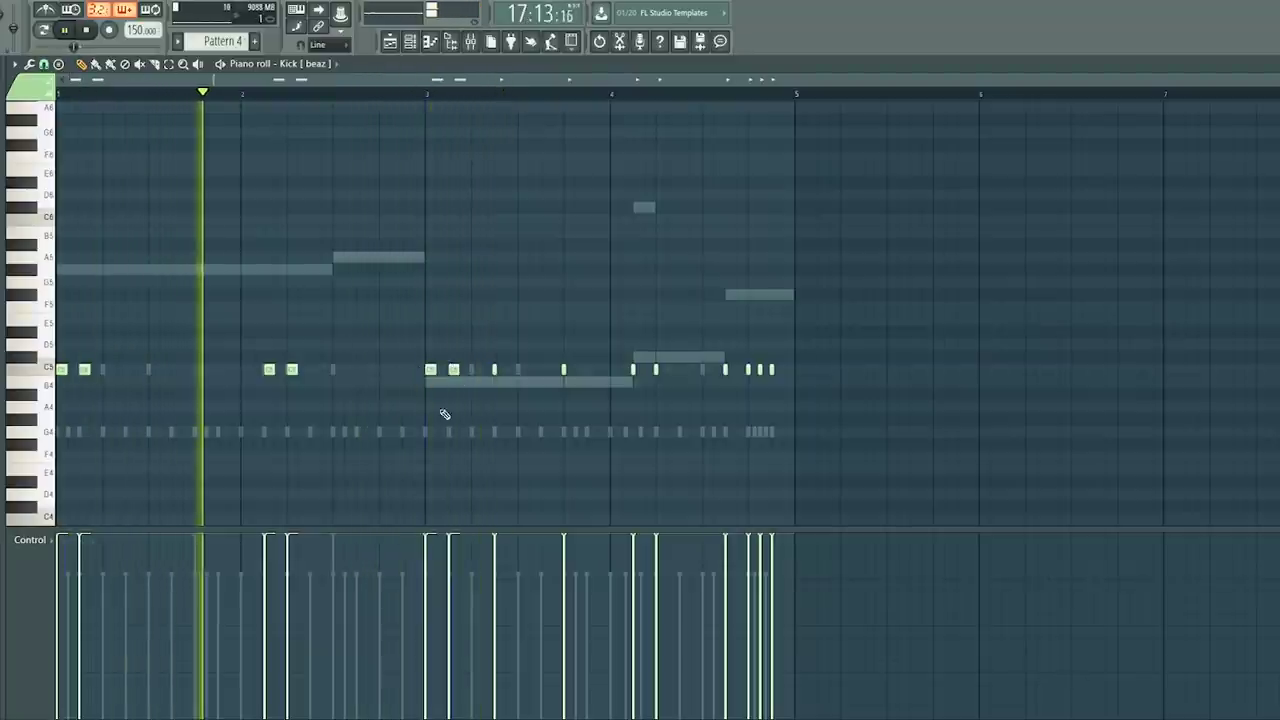
{"action": "right_click", "coordinate": [496, 370]}
{"action": "right_click", "coordinate": [454, 372]}
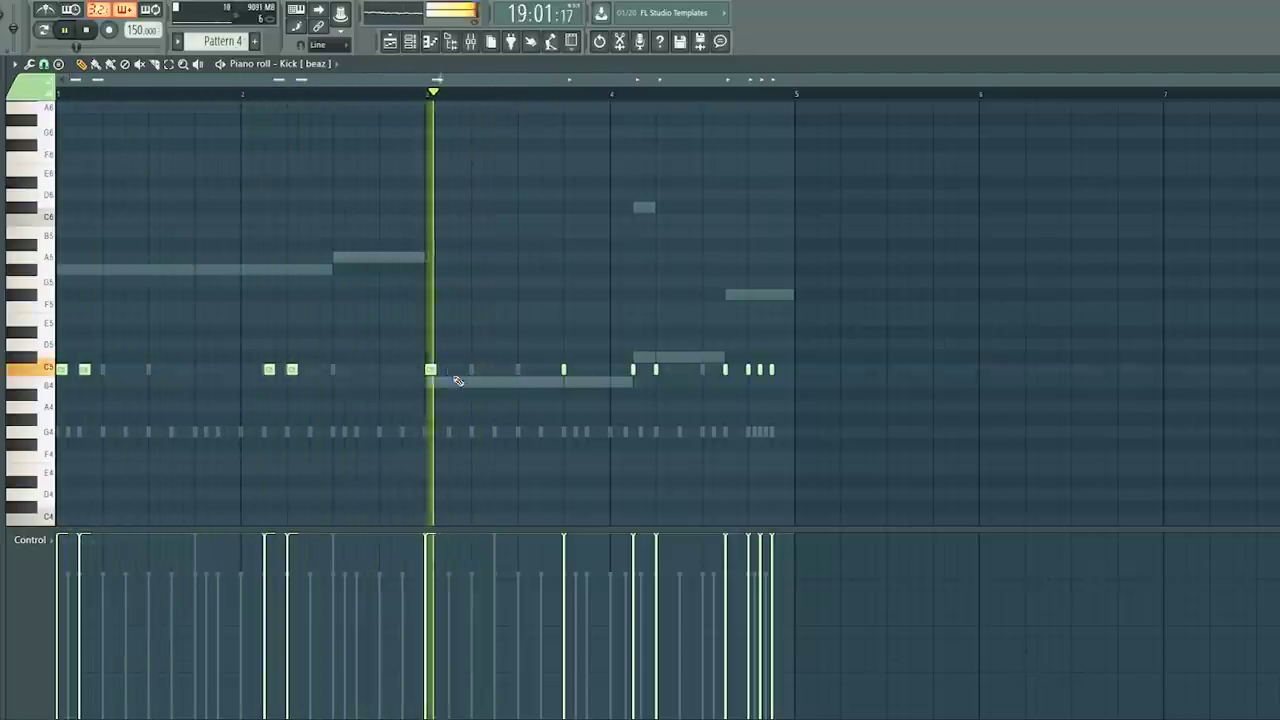
{"action": "left_click_drag", "start_coordinate": [430, 371], "coordinate": [453, 371]}
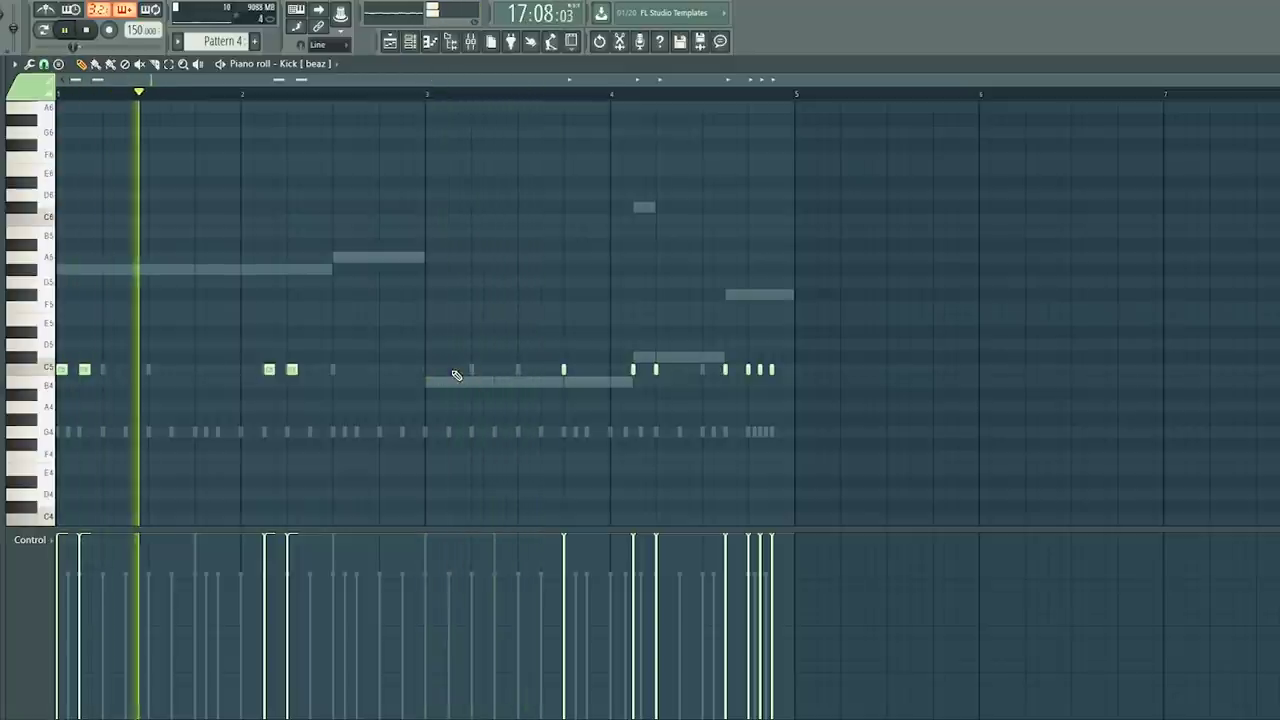
Step: Open the Kick [ beaz ] channel settings and check its mixer level during playback
{"action": "left_click", "coordinate": [409, 38]}
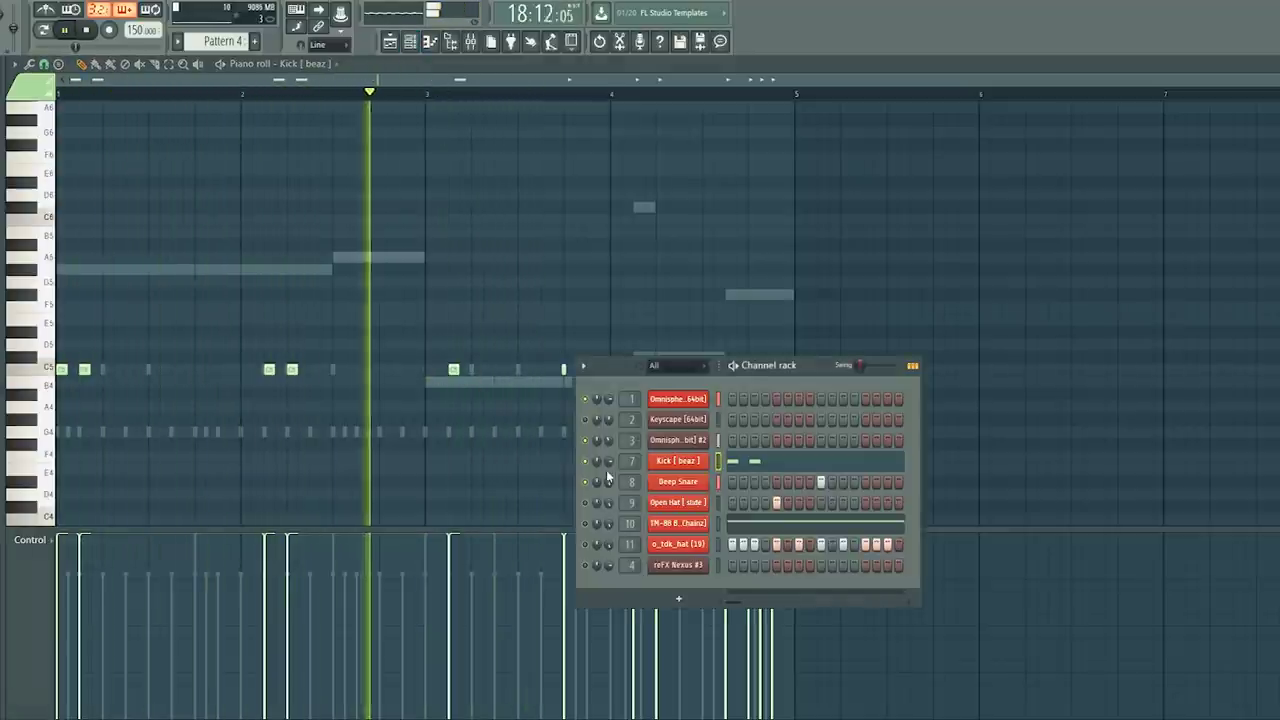
{"action": "left_click", "coordinate": [657, 463]}
{"action": "key", "text": "space"}
{"action": "left_click", "coordinate": [471, 41]}
{"action": "key", "text": "space"}
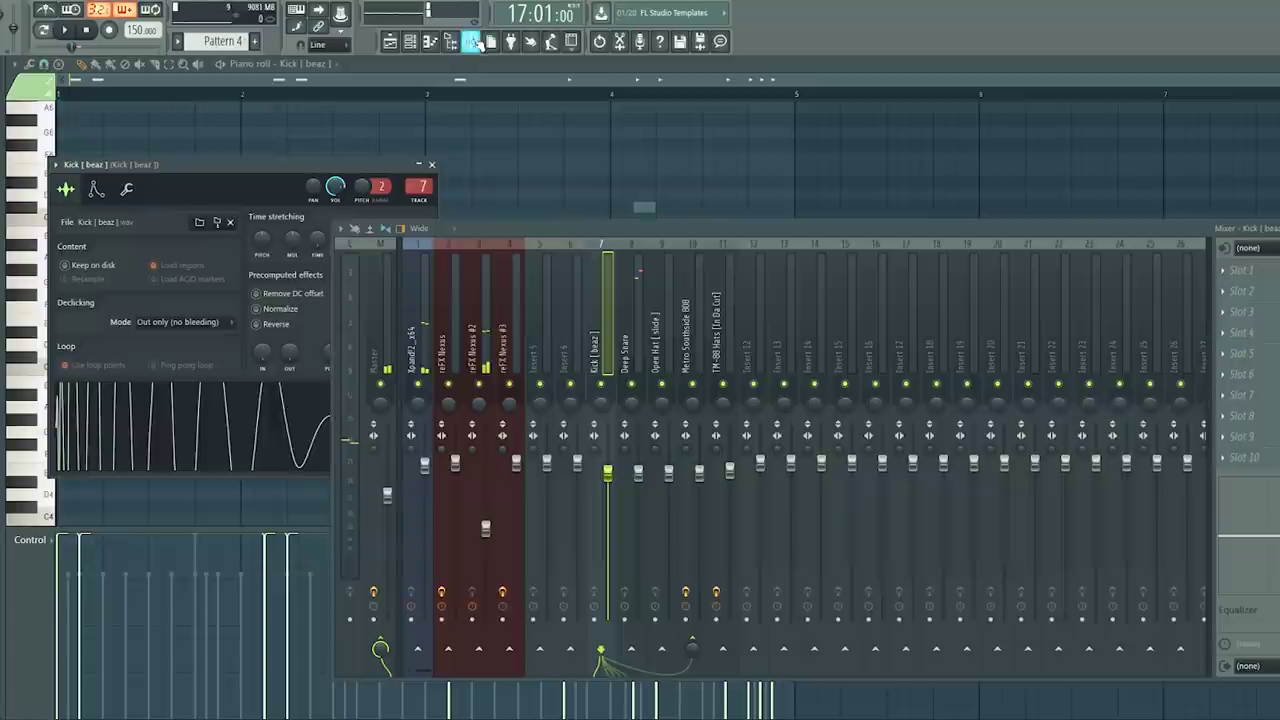
{"action": "key", "text": "space"}
{"action": "key", "text": "space"}
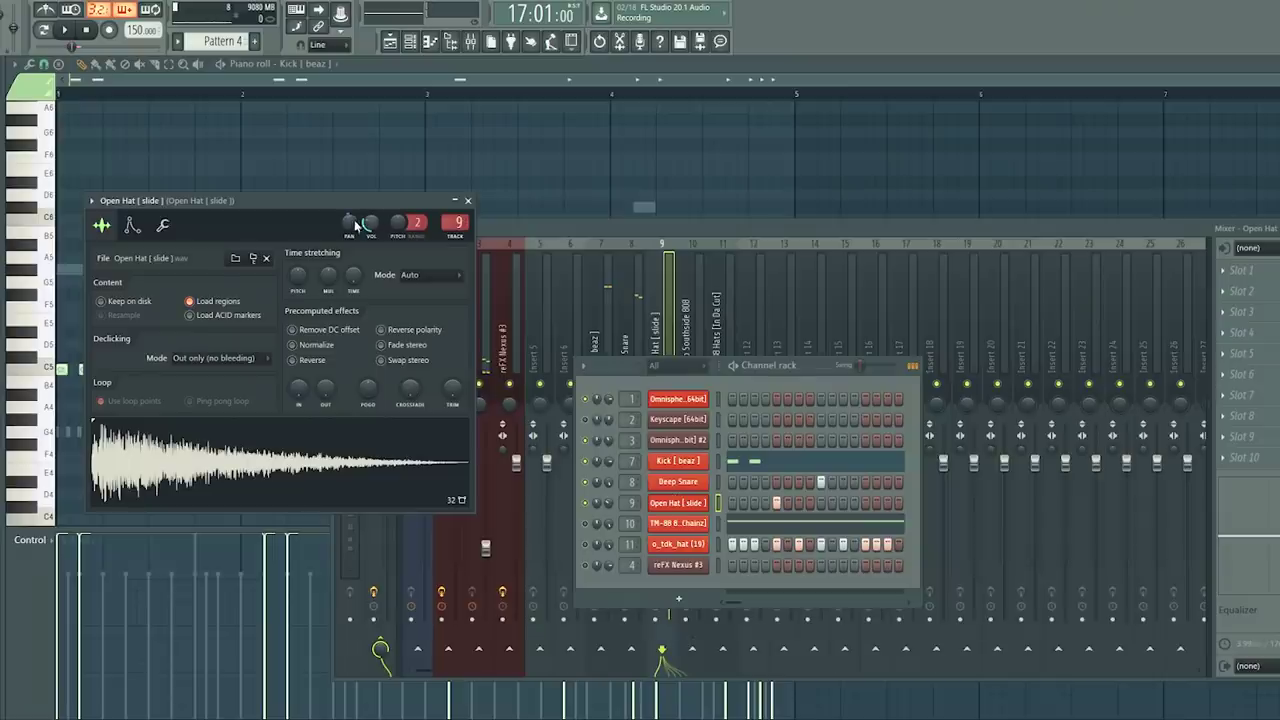
Step: Play the pattern to check the open hat and replace the o_tdk_hat (19) sample with (KB) LOOKOUT
{"action": "key", "text": "space"}
{"action": "key", "text": "space"}
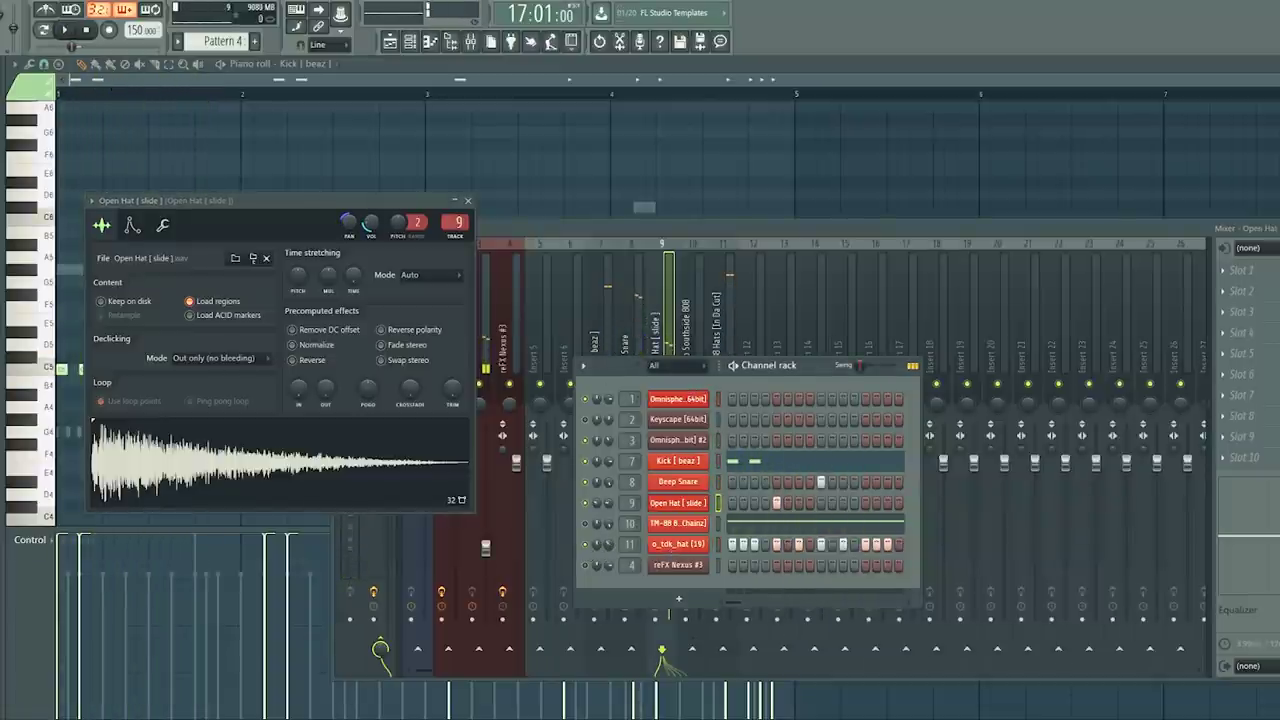
{"action": "left_click", "coordinate": [678, 544]}
{"action": "key", "text": "space"}
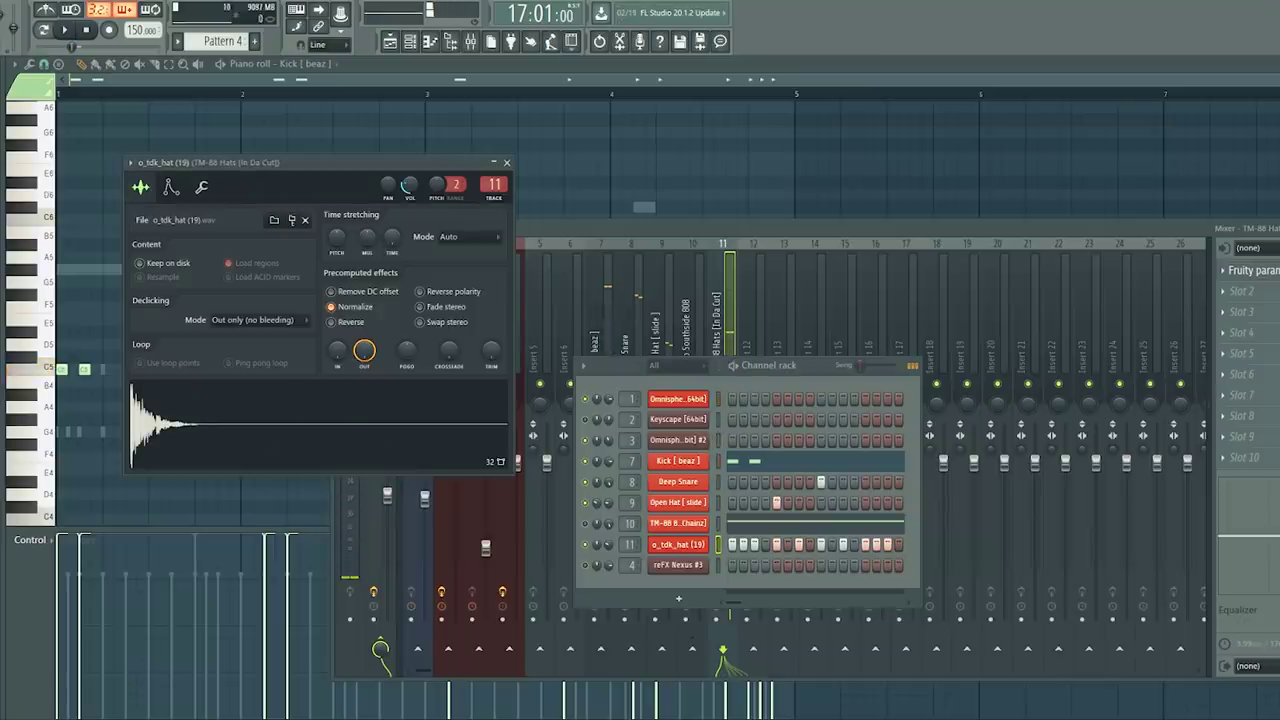
{"action": "left_click_drag", "start_coordinate": [668, 548], "coordinate": [668, 548]}
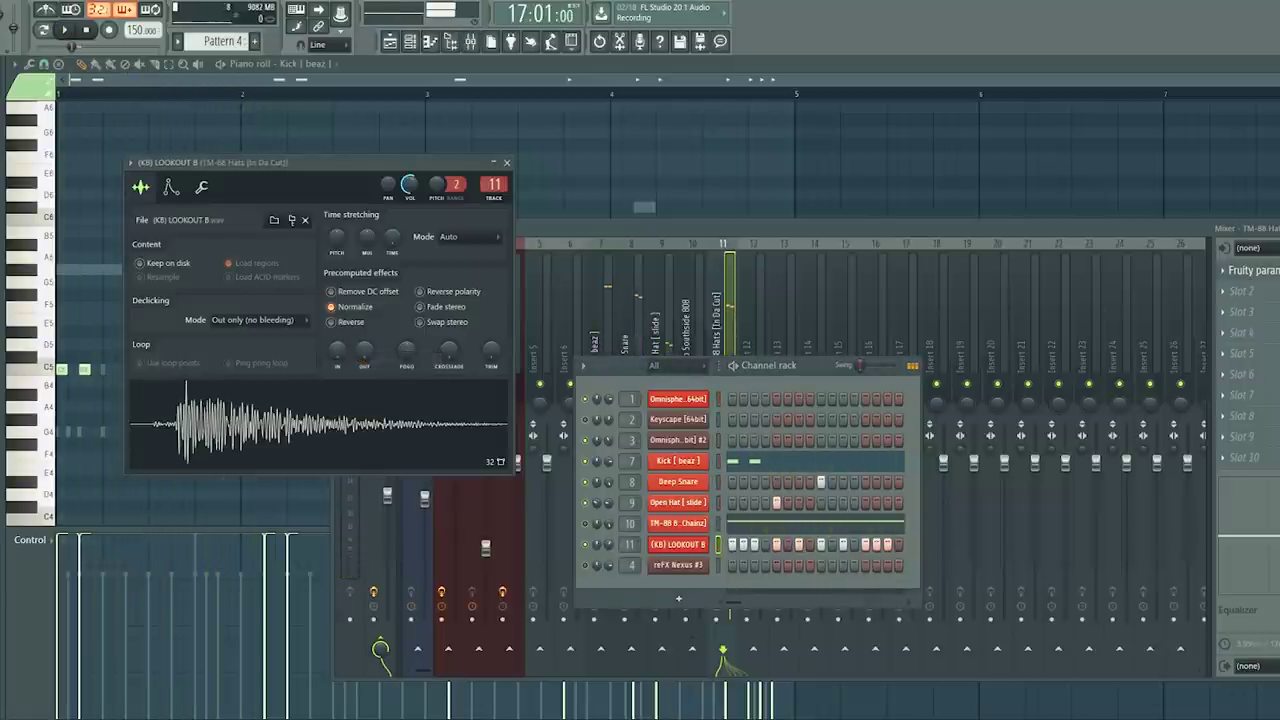
{"action": "left_click_drag", "start_coordinate": [690, 573], "coordinate": [700, 546]}
Step: Transpose all (KB) LOOKOUT hat notes up to C5 and listen to them with the pattern
{"action": "right_click", "coordinate": [708, 541]}
{"action": "left_click", "coordinate": [756, 544]}
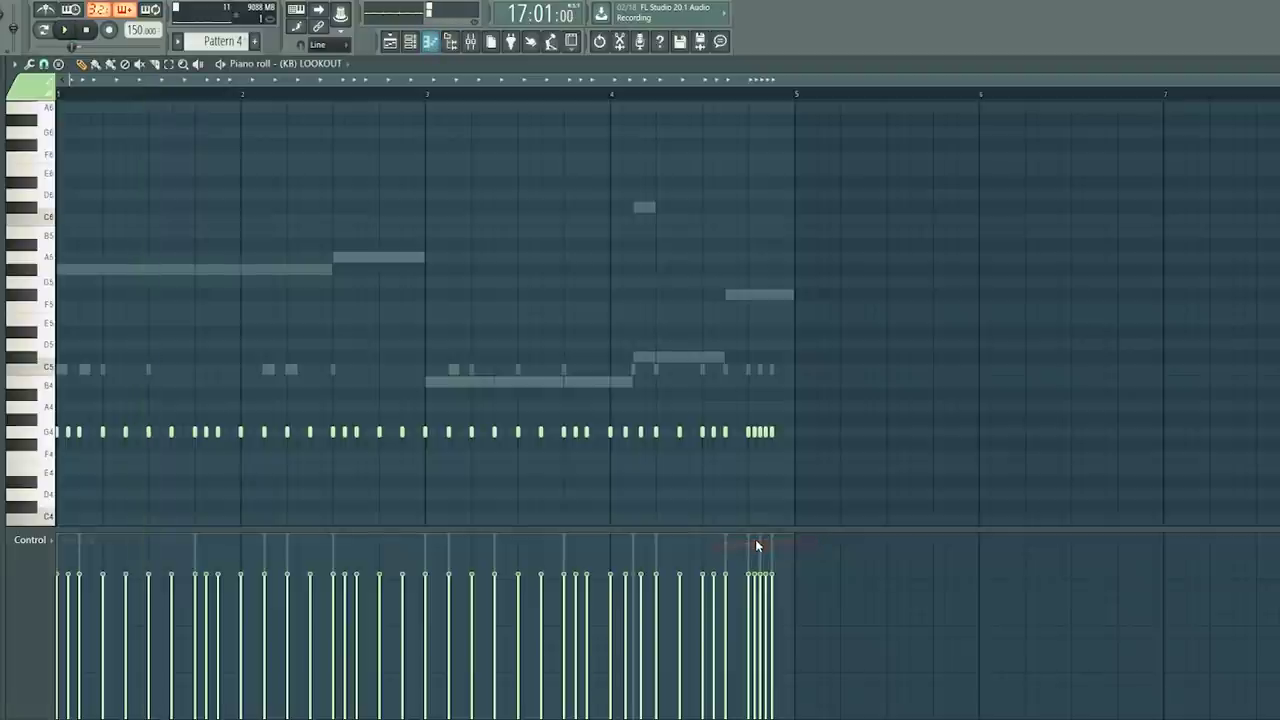
{"action": "key", "text": "Up"}
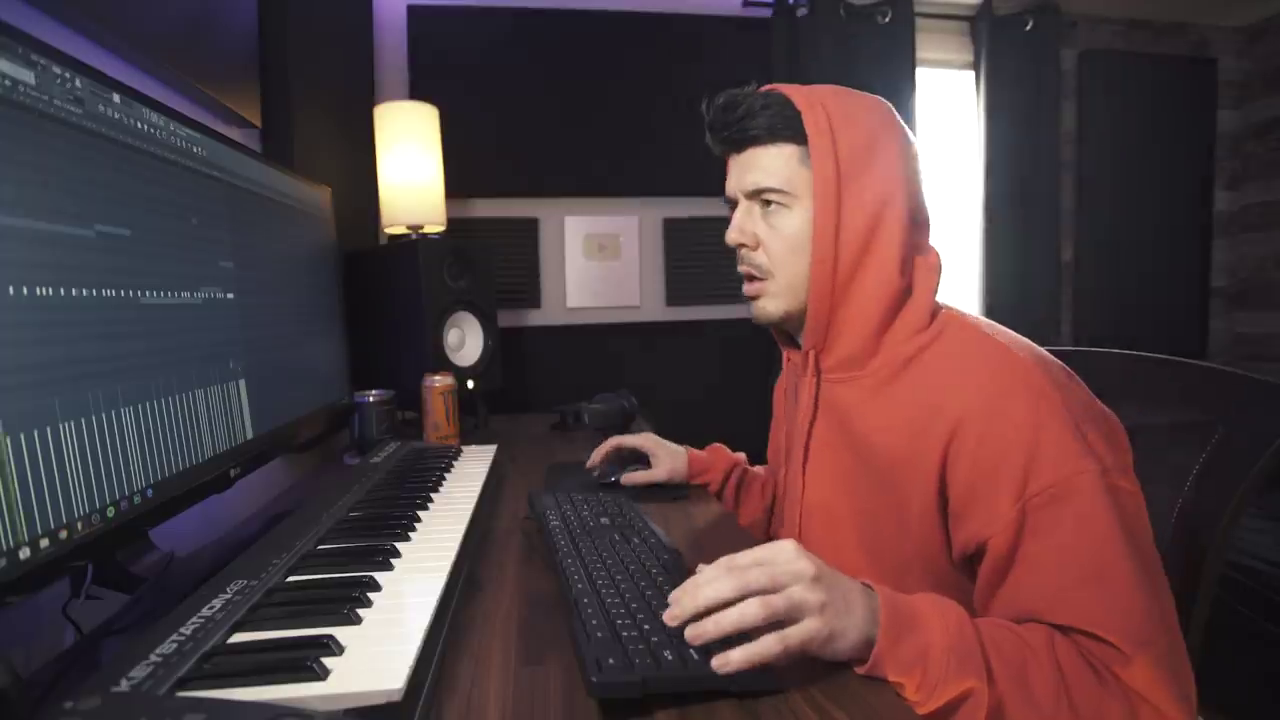
{"action": "key", "text": "space"}
{"action": "key", "text": "F6"}
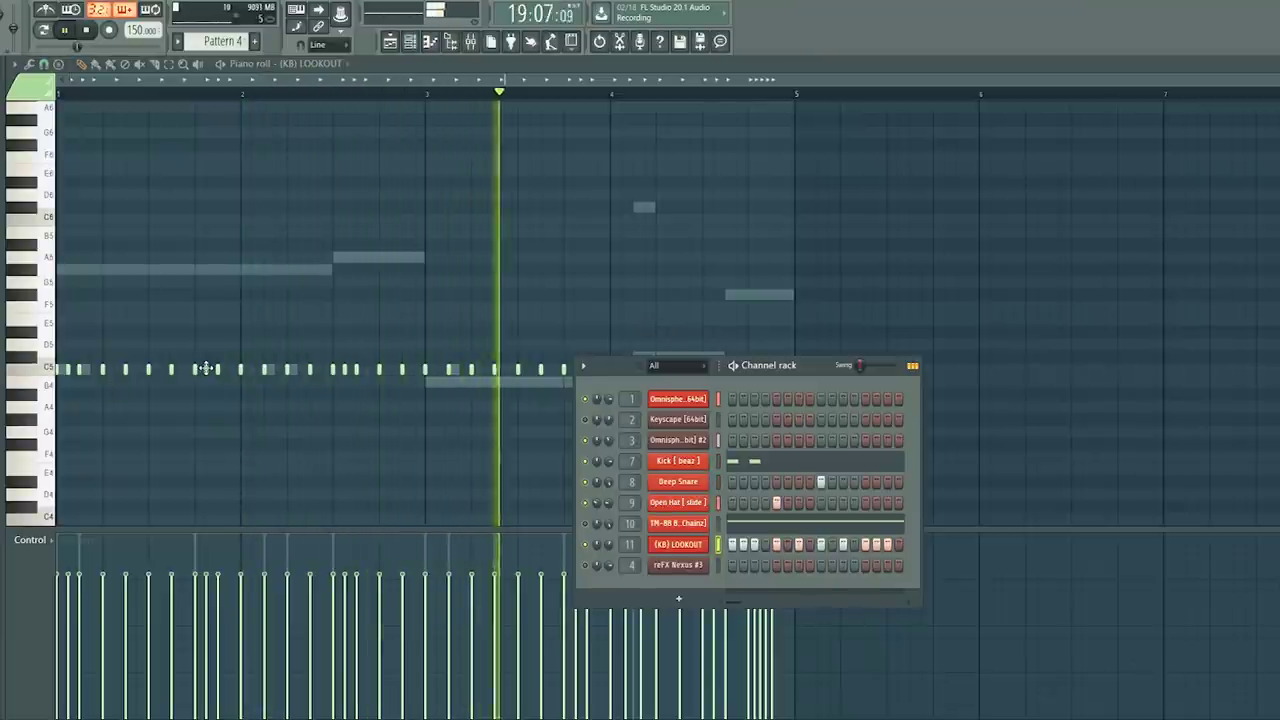
{"action": "key", "text": "F6"}
{"action": "key", "text": "space"}
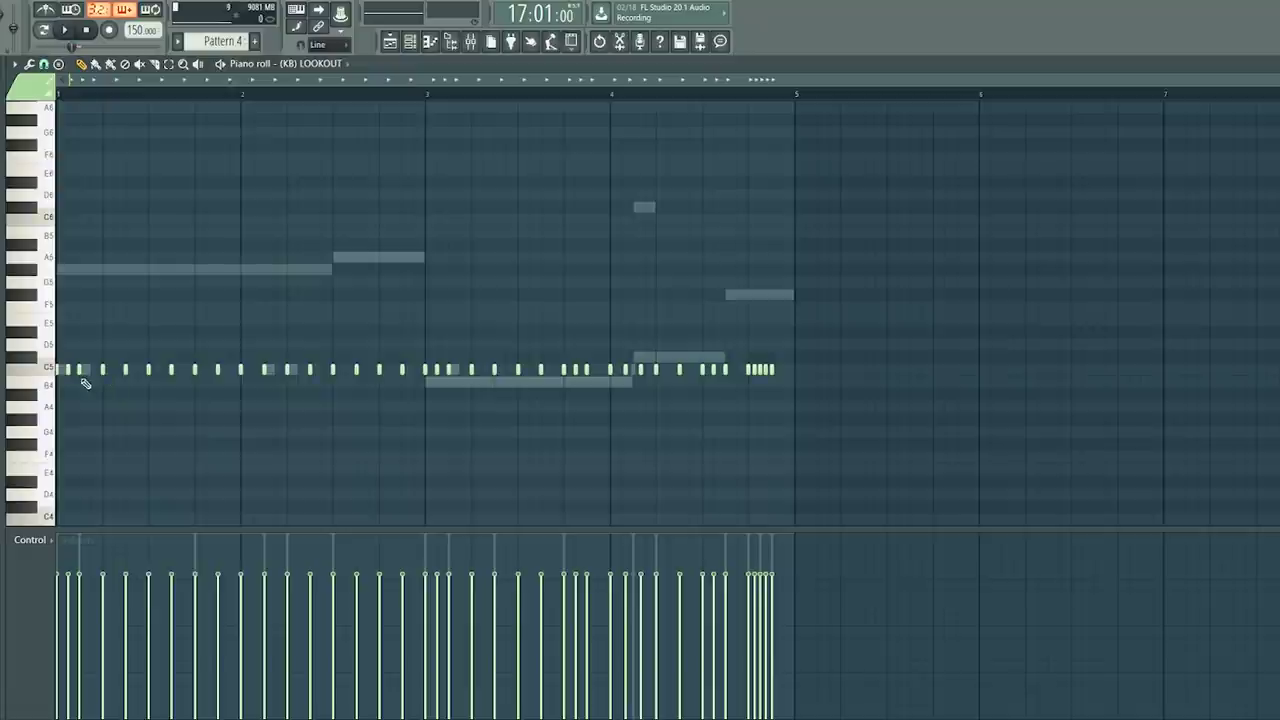
Step: Remove the extra roll hit in the last beat of bar 3's hats and check the TM-88 Hats mixer level
{"action": "key", "text": "space"}
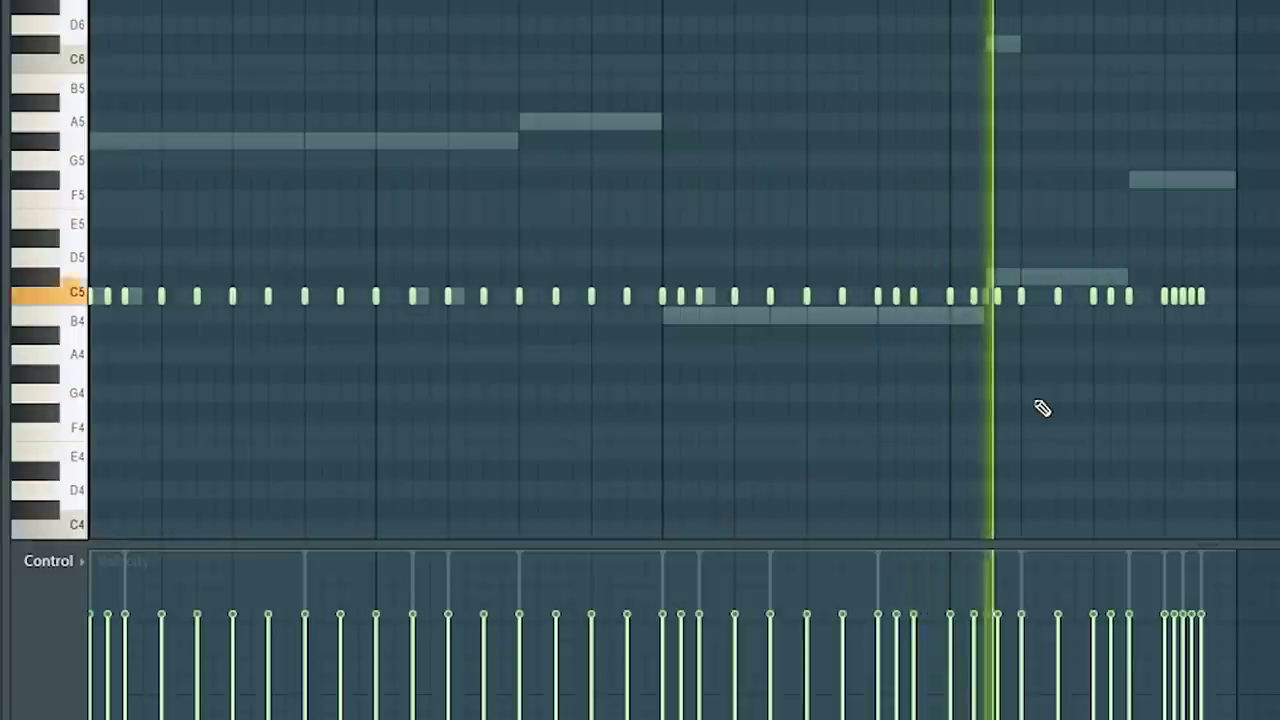
{"action": "right_click", "coordinate": [898, 299]}
{"action": "key", "text": "space"}
{"action": "key", "text": "space"}
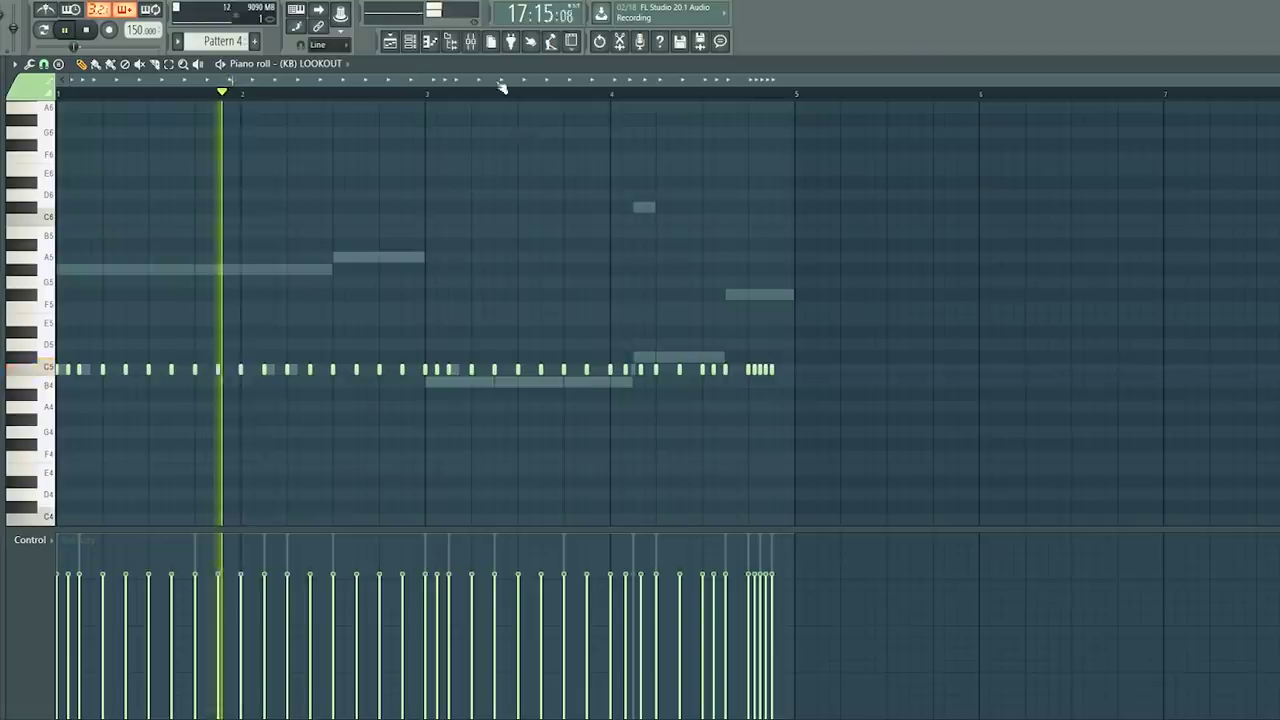
{"action": "key", "text": "F9"}
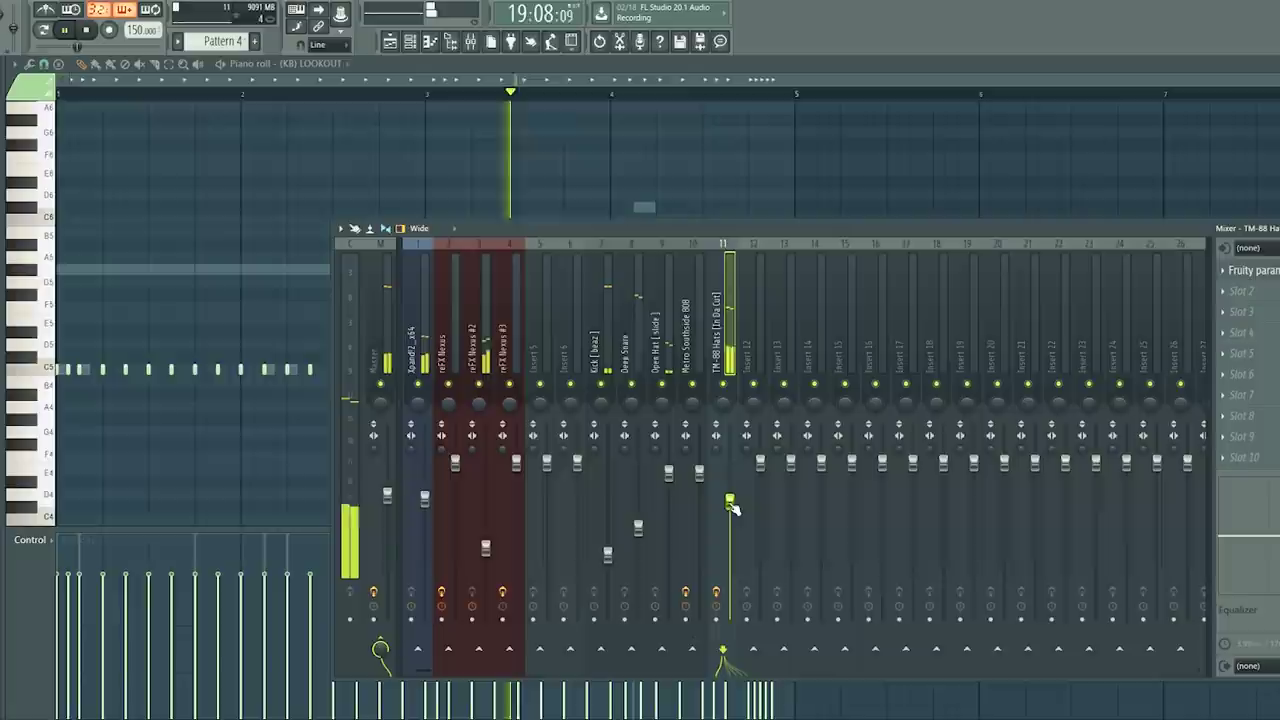
{"action": "left_click", "coordinate": [1262, 279]}
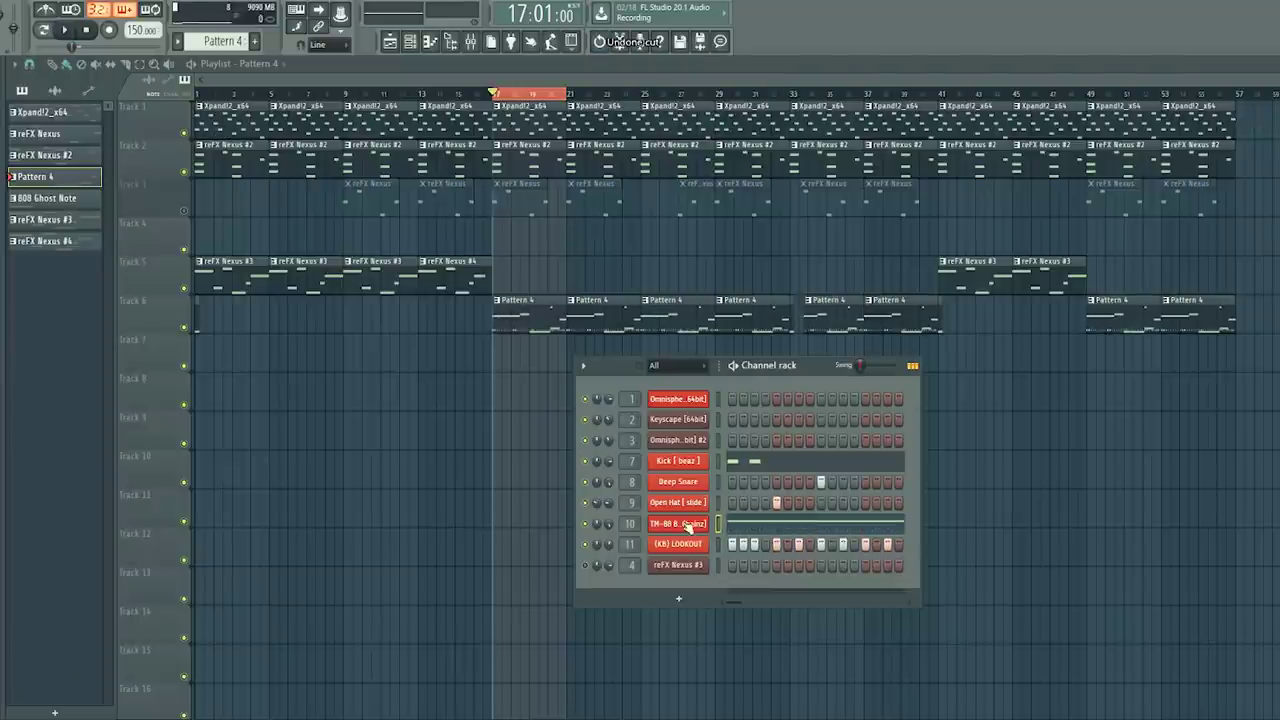
Step: Listen to the TM-88 808s part of Pattern 4 and transpose all its notes down in semitone steps
{"action": "right_click", "coordinate": [688, 526]}
{"action": "left_click", "coordinate": [794, 525]}
{"action": "key", "text": "space"}
{"action": "key", "text": "space"}
{"action": "right_click", "coordinate": [679, 527]}
{"action": "left_click", "coordinate": [738, 525]}
{"action": "key", "text": "space"}
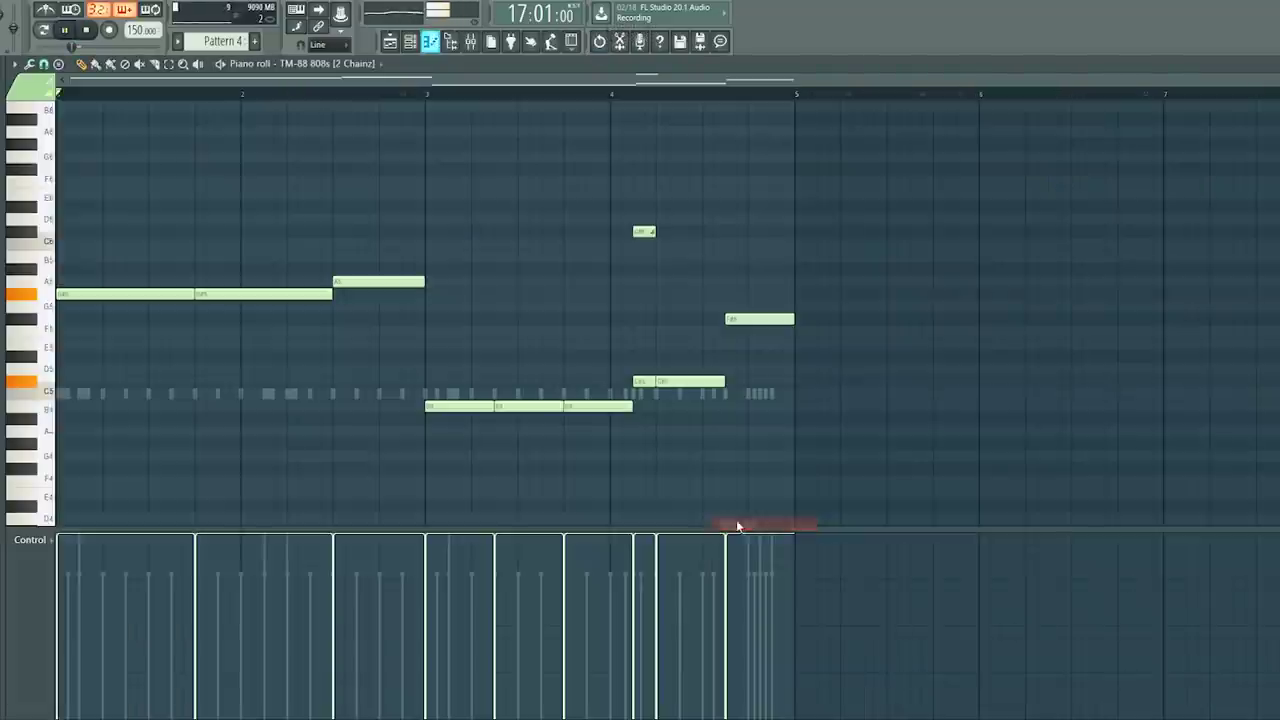
{"action": "key", "text": "Down"}
{"action": "key", "text": "Down"}
{"action": "key", "text": "Down"}
{"action": "key", "text": "Down"}
{"action": "key", "text": "Down"}
{"action": "key", "text": "Down"}
{"action": "key", "text": "Down"}
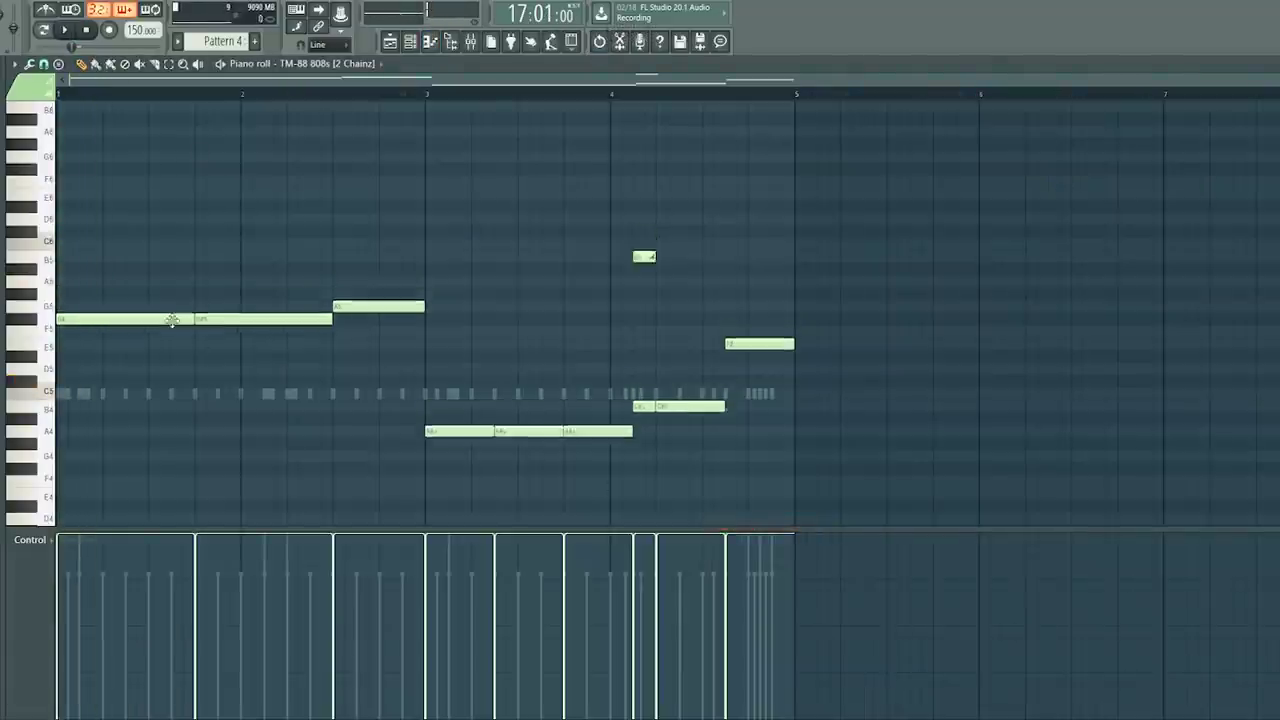
{"action": "key", "text": "Down"}
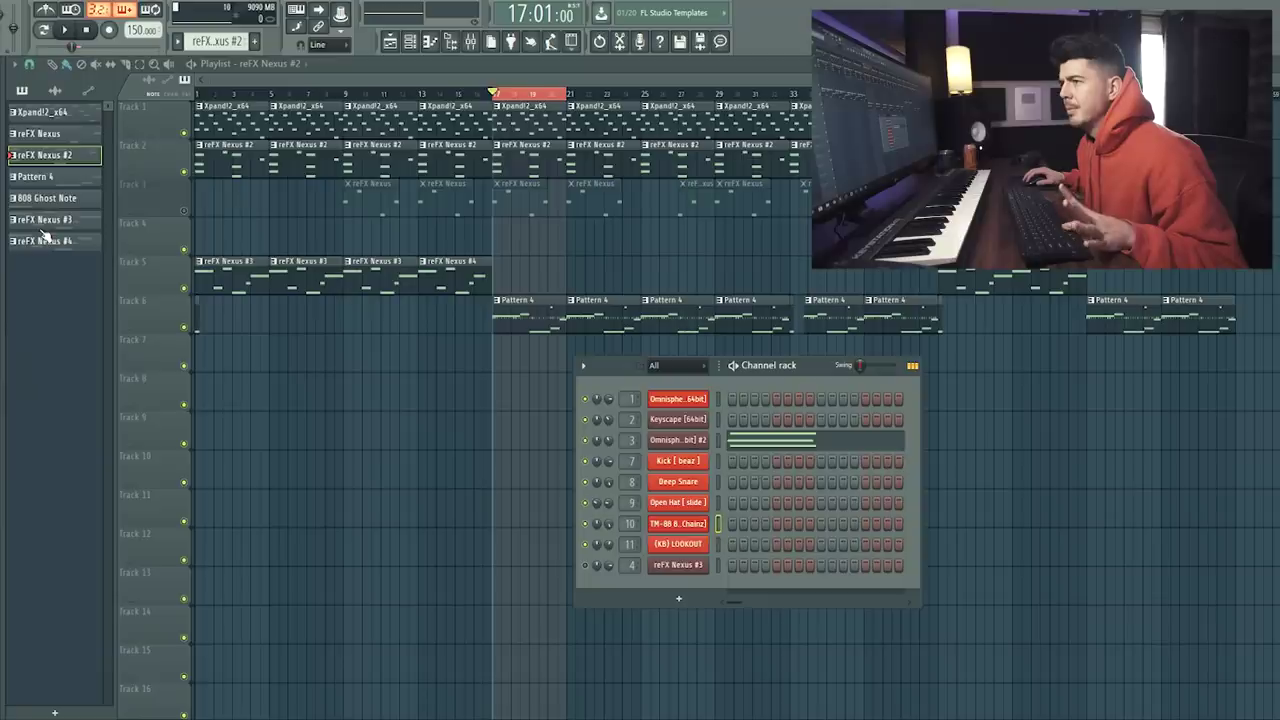
Step: Look through the Xpand!2_x64, reFX Nexus and reFX Nexus #2 patterns and examine the chords behind the 808 piano roll
{"action": "left_click", "coordinate": [66, 112]}
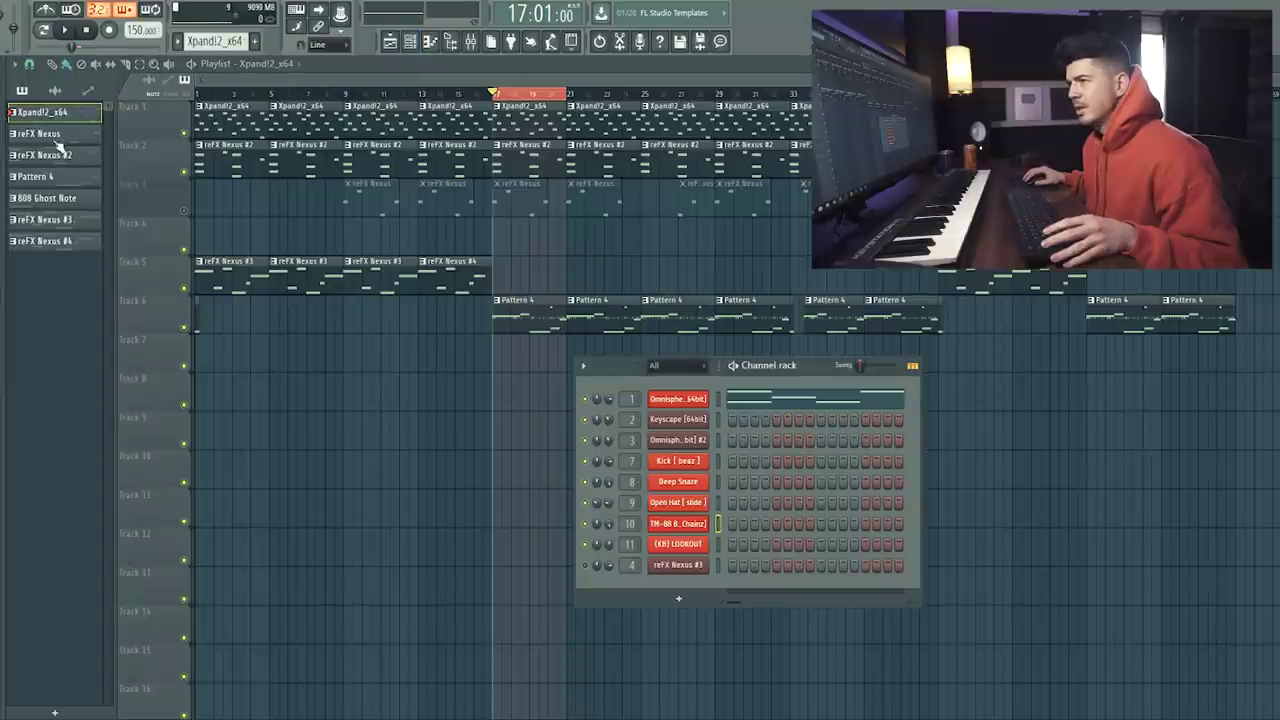
{"action": "key", "text": "F6"}
{"action": "left_click", "coordinate": [40, 134]}
{"action": "left_click", "coordinate": [431, 45]}
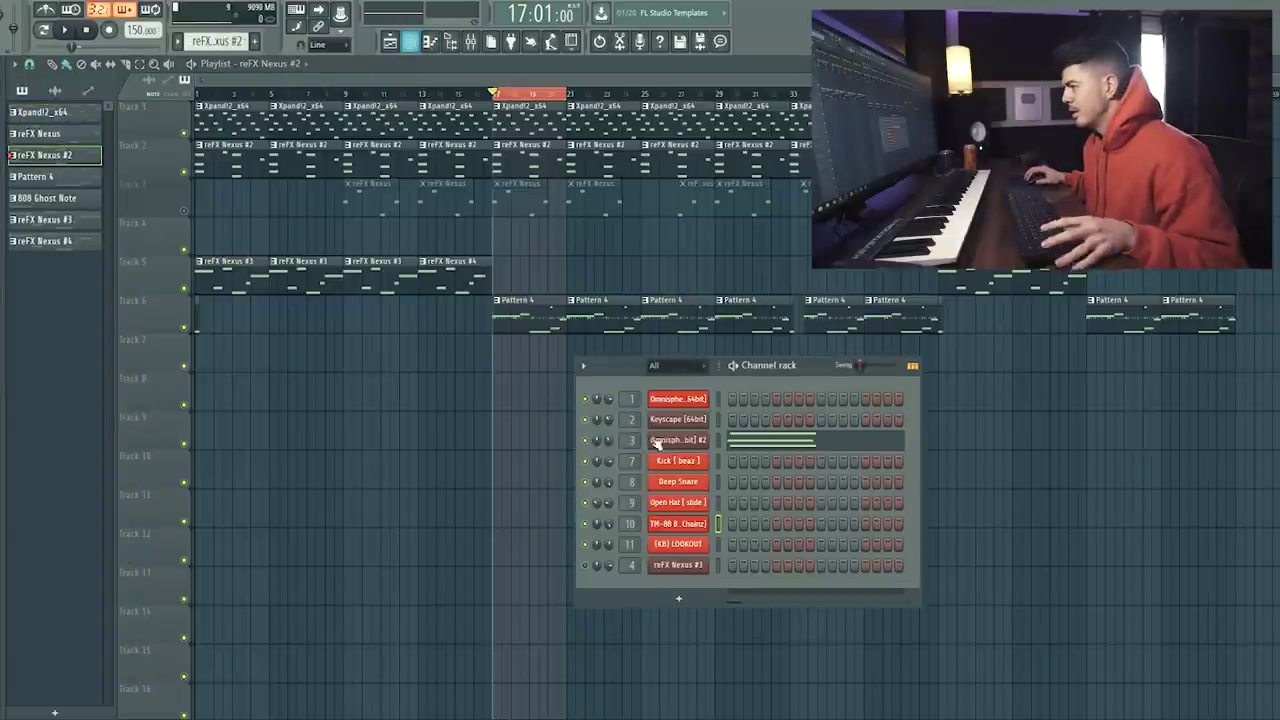
{"action": "key", "text": "space"}
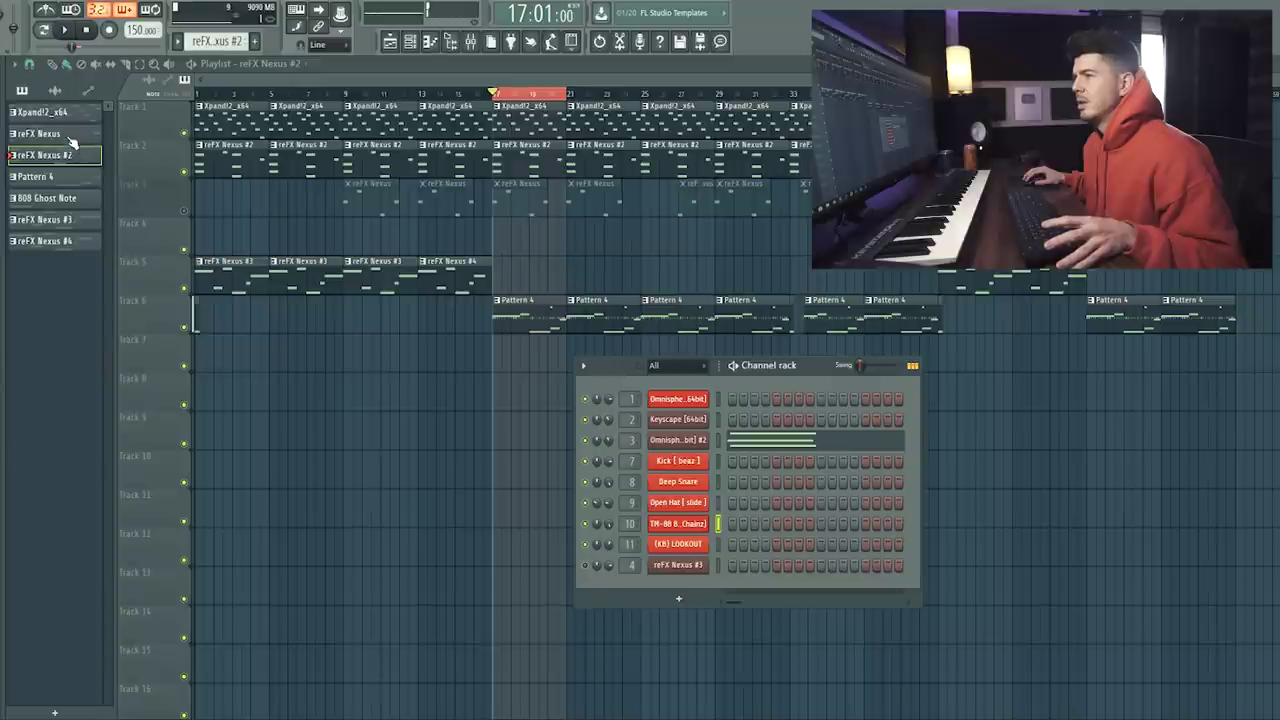
{"action": "right_click", "coordinate": [678, 533]}
{"action": "left_click", "coordinate": [740, 521]}
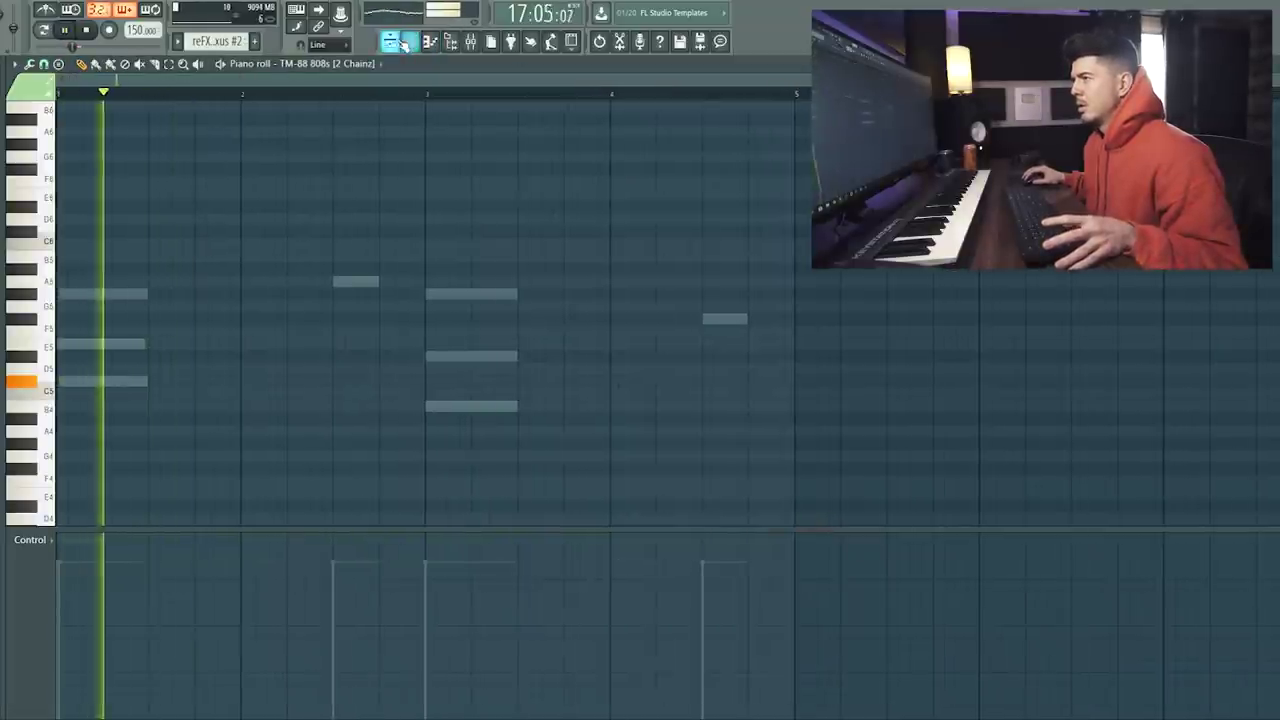
{"action": "key", "text": "F5"}
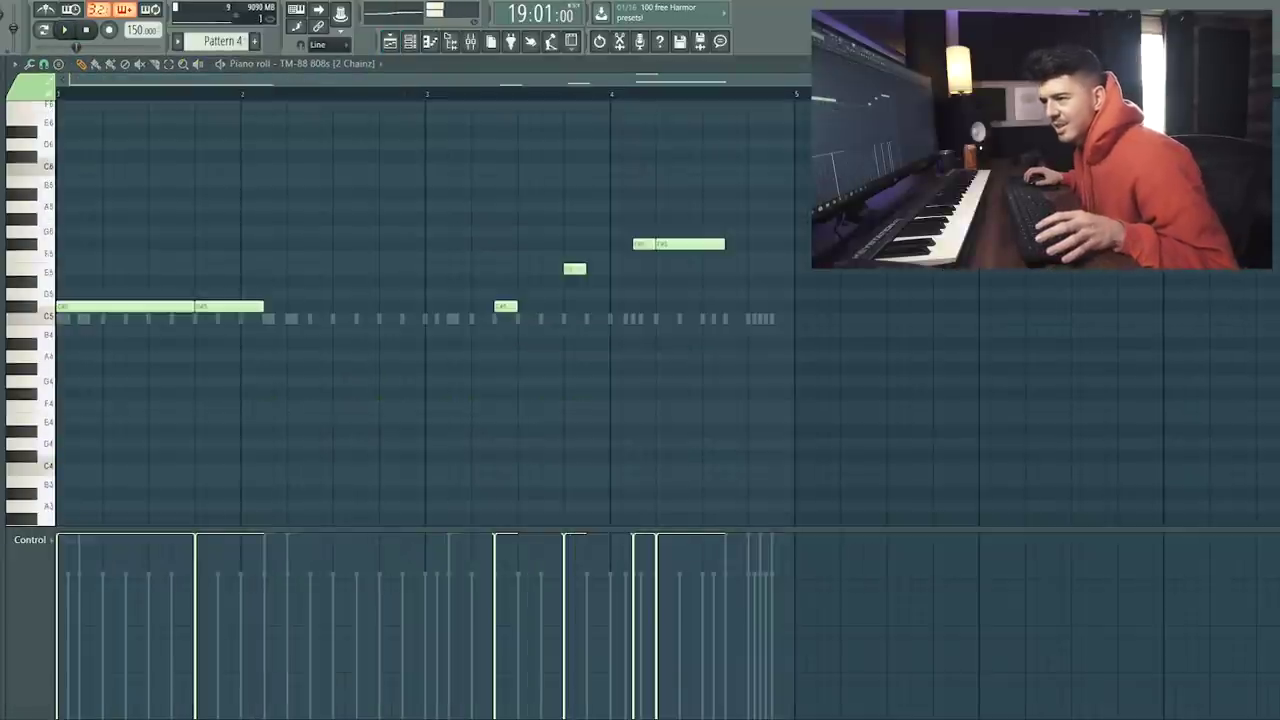
Step: Replace the TM-88 808 sample with (KB) BIG DADDY and play it within Pattern 4
{"action": "left_click", "coordinate": [391, 42]}
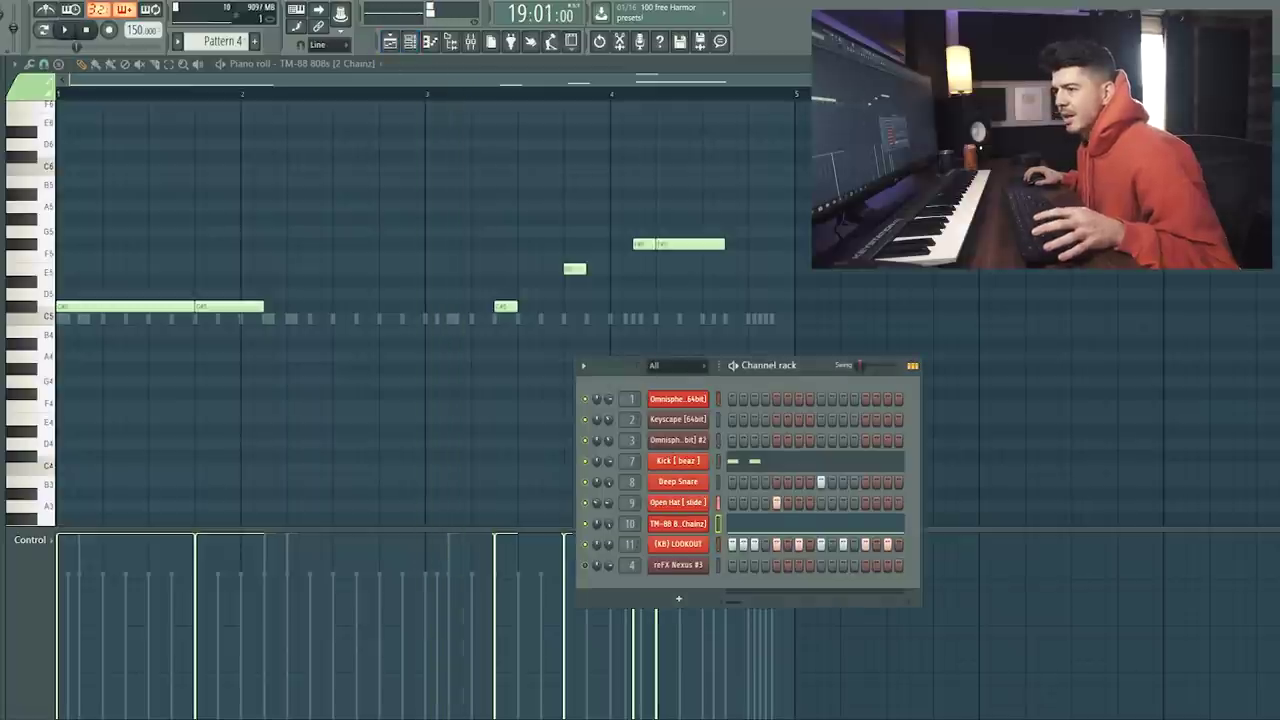
{"action": "left_click_drag", "start_coordinate": [688, 535], "coordinate": [686, 526]}
{"action": "key", "text": "space"}
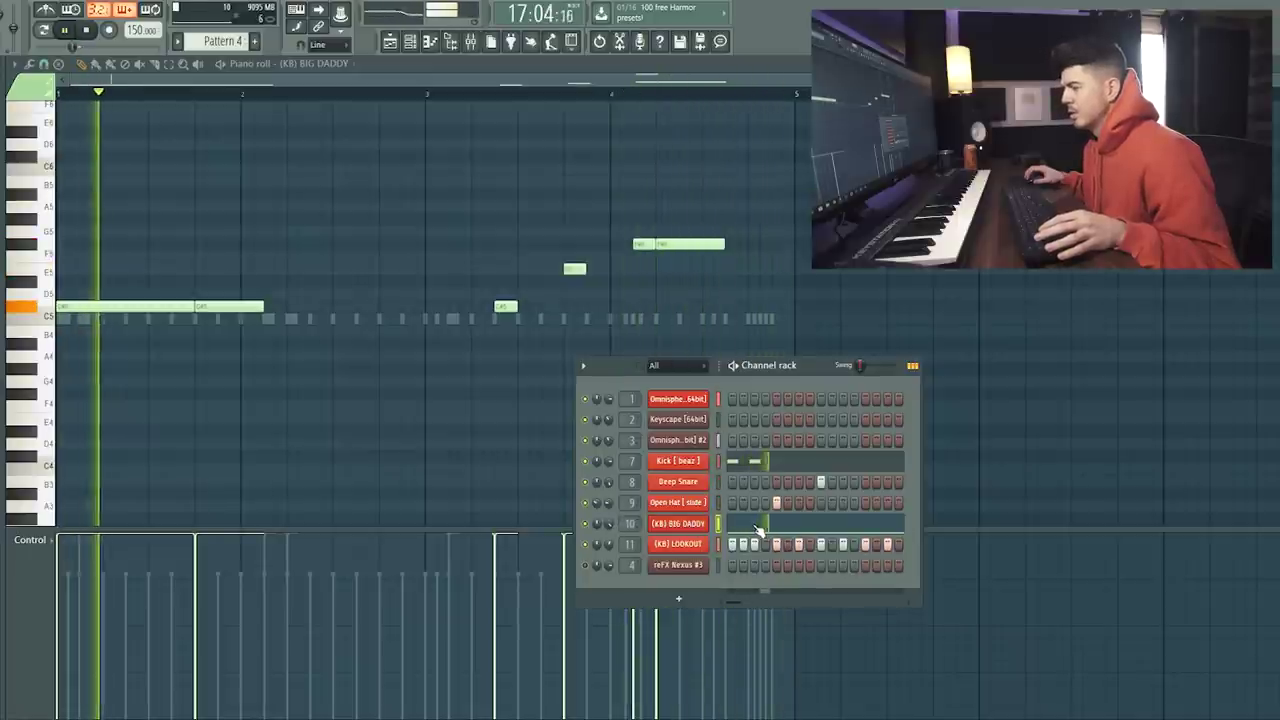
{"action": "key", "text": "F5"}
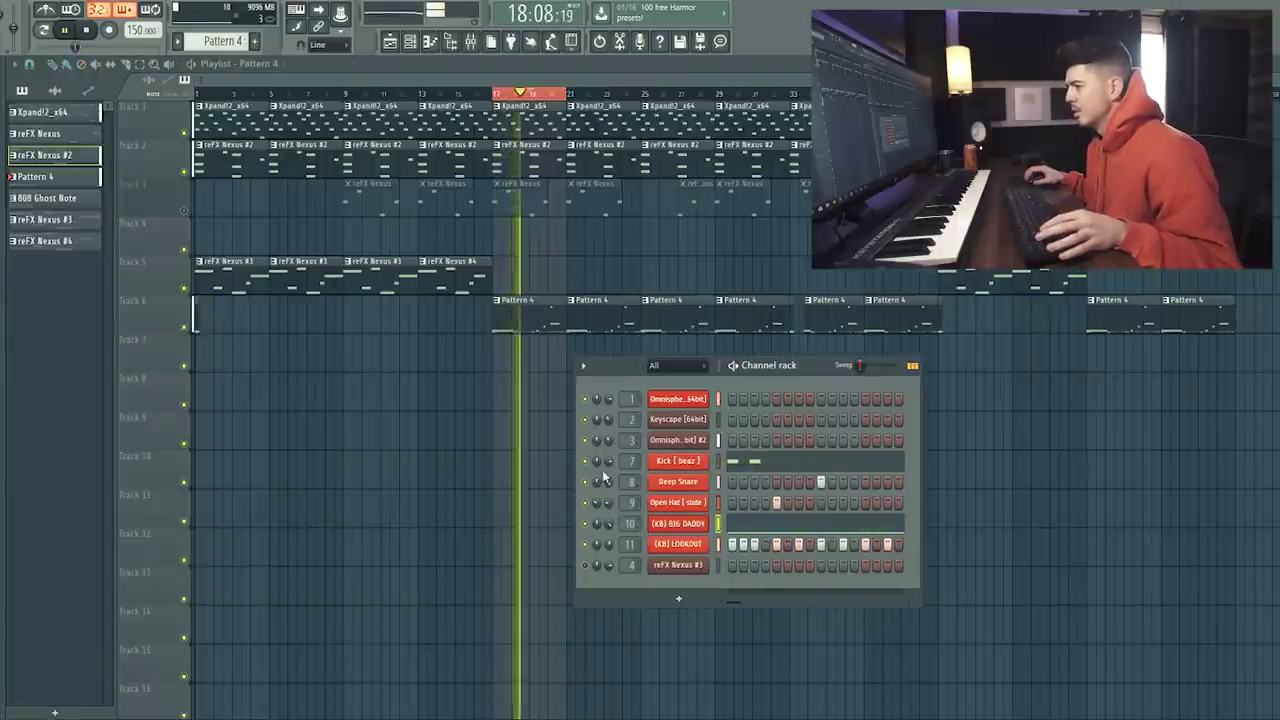
{"action": "left_click", "coordinate": [757, 525]}
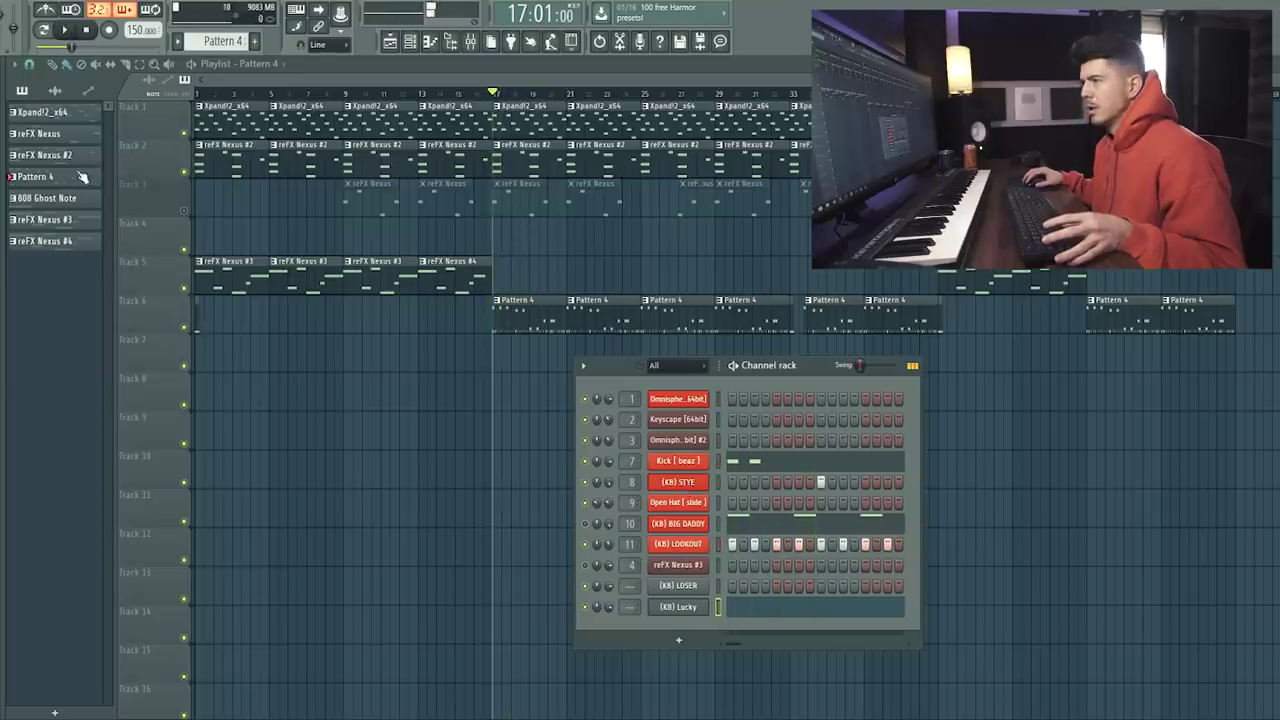
Step: Examine the Omnisphere #2 notes of the reFX Nexus #2 pattern and return to the arrangement
{"action": "left_click", "coordinate": [60, 157]}
{"action": "key", "text": "F6"}
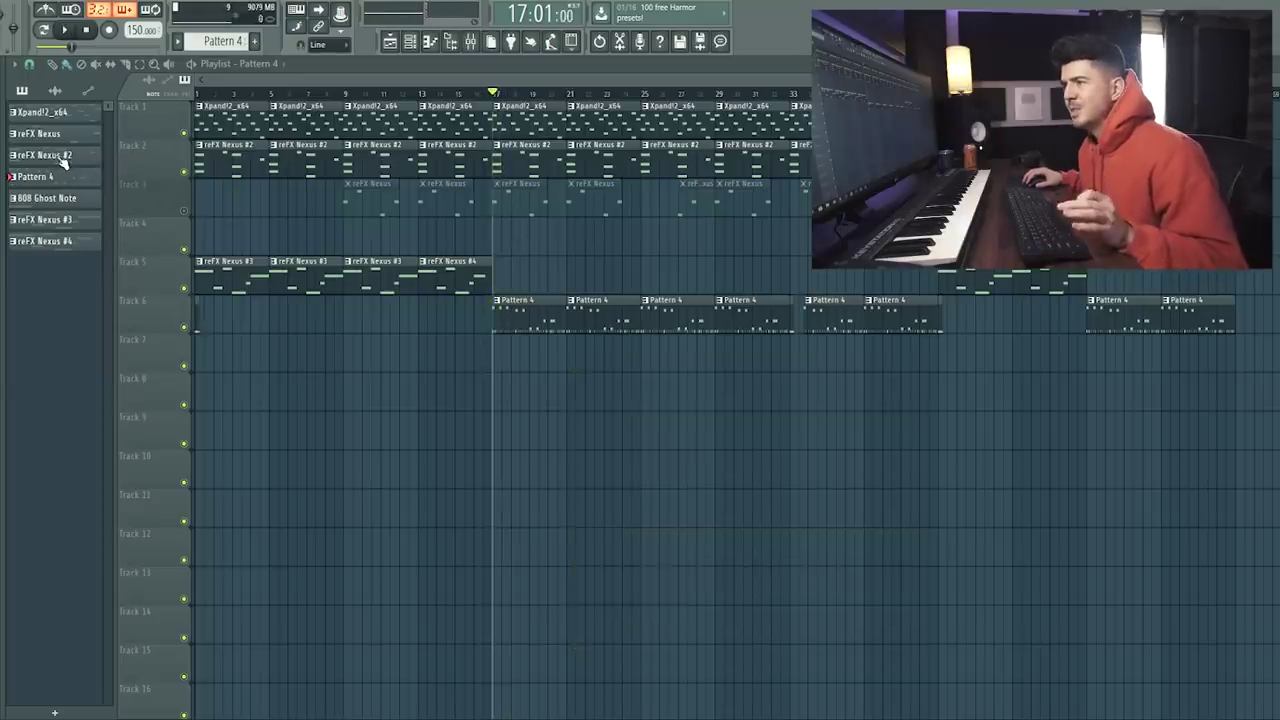
{"action": "double_click", "coordinate": [558, 155]}
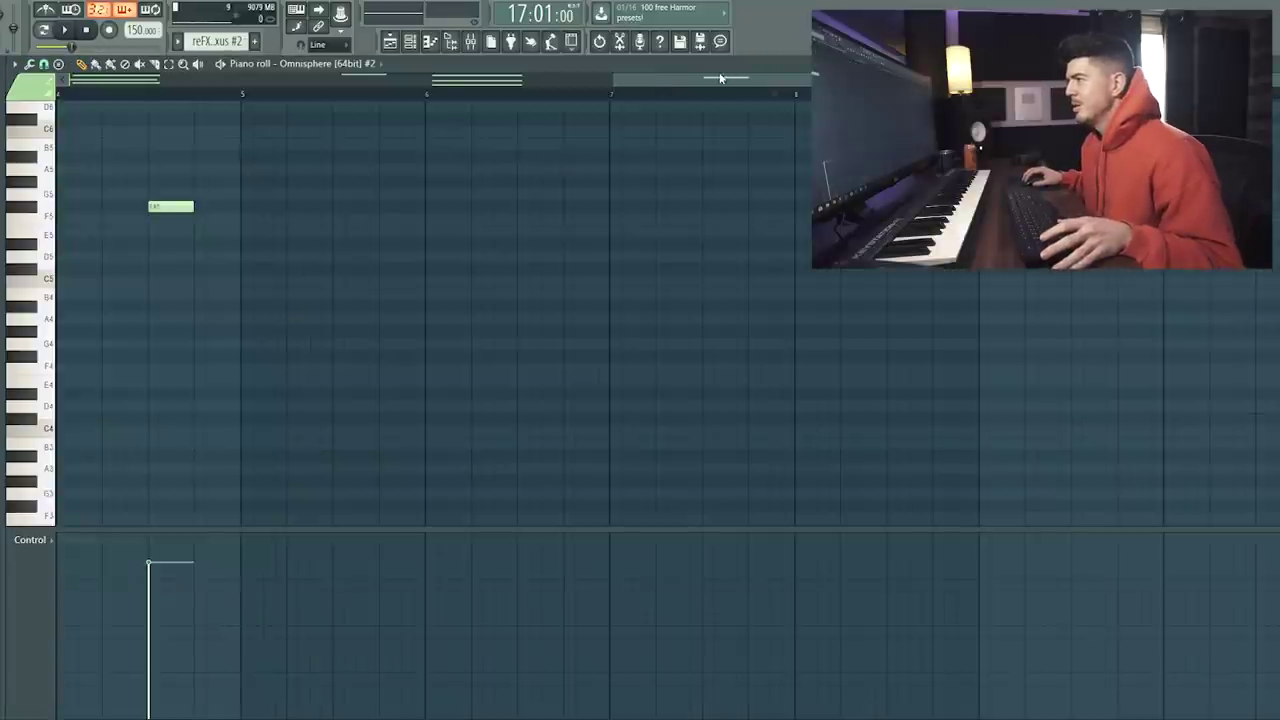
{"action": "left_click_drag", "start_coordinate": [720, 77], "coordinate": [268, 84]}
{"action": "left_click", "coordinate": [390, 42]}
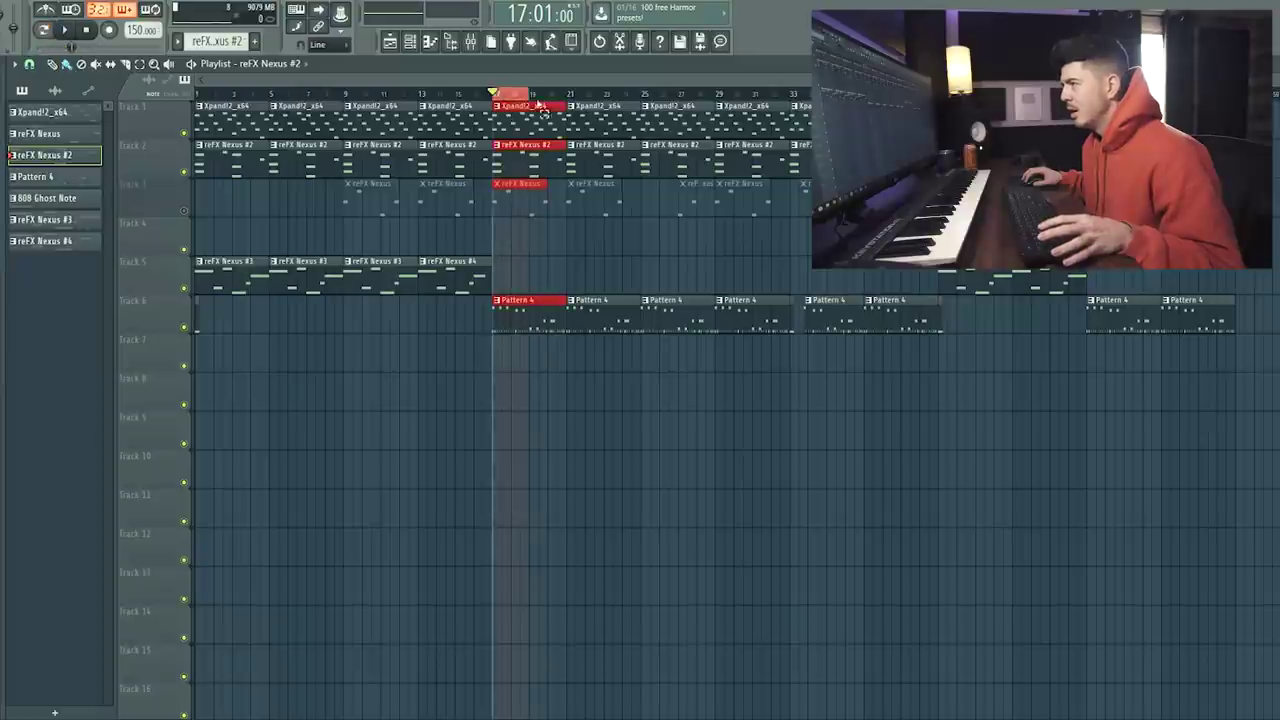
Step: Solo Track 1, play the section from bar 17 and open the notes of its Xpand!2_x64 clip
{"action": "left_click", "coordinate": [184, 132], "text": "ctrl"}
{"action": "key", "text": "space"}
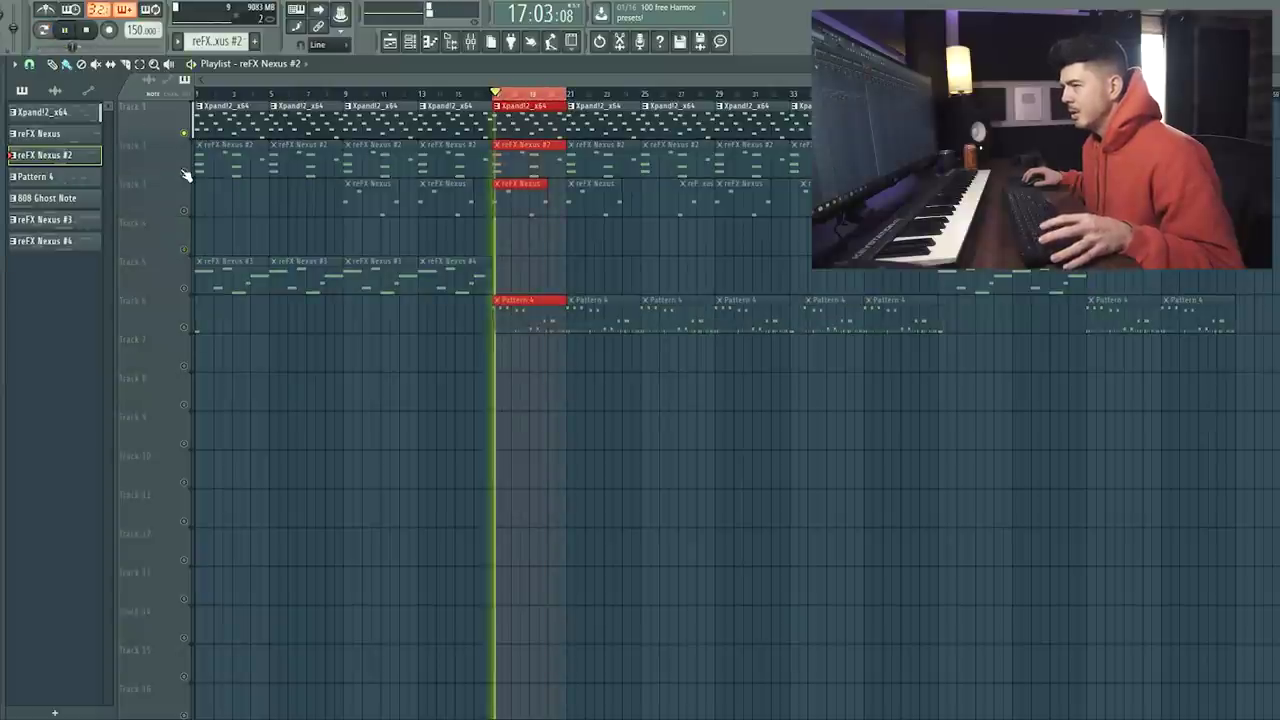
{"action": "double_click", "coordinate": [533, 122]}
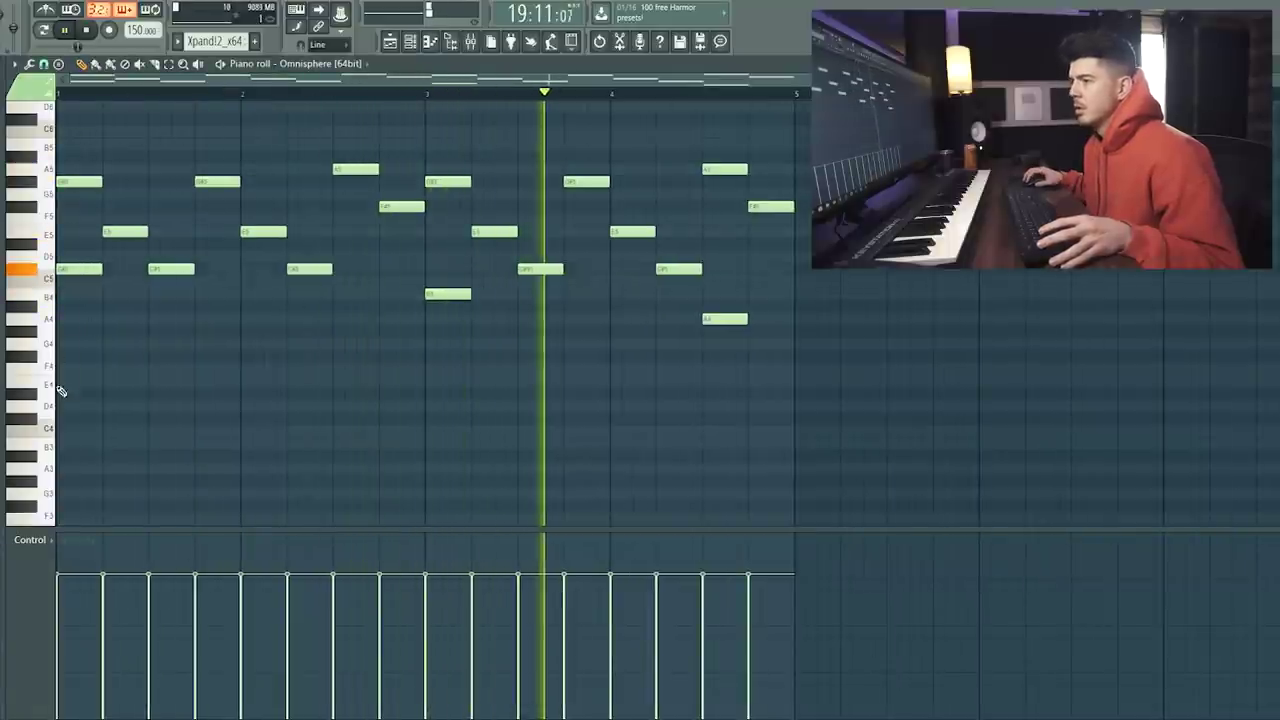
Step: Add an F#4 bass note about 2.25 beats long at bar 1 and lower its velocity to match the melody
{"action": "key", "text": "space"}
{"action": "key", "text": "space"}
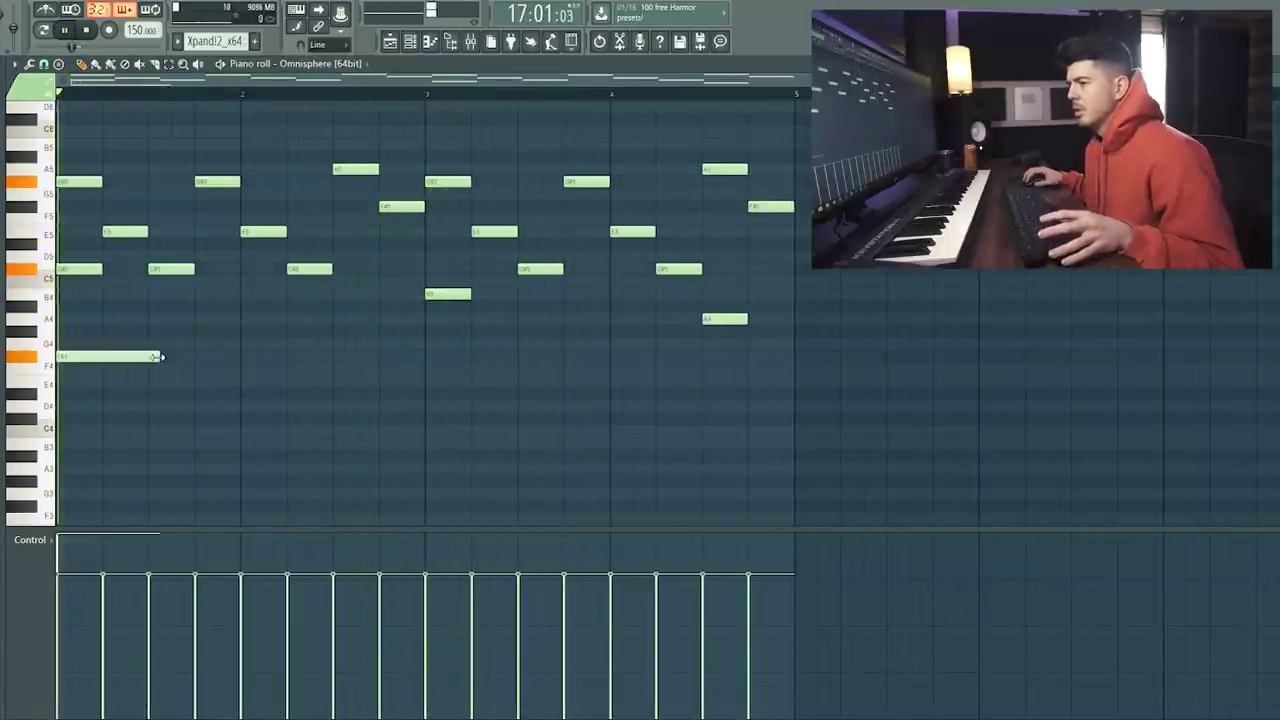
{"action": "key", "text": "space"}
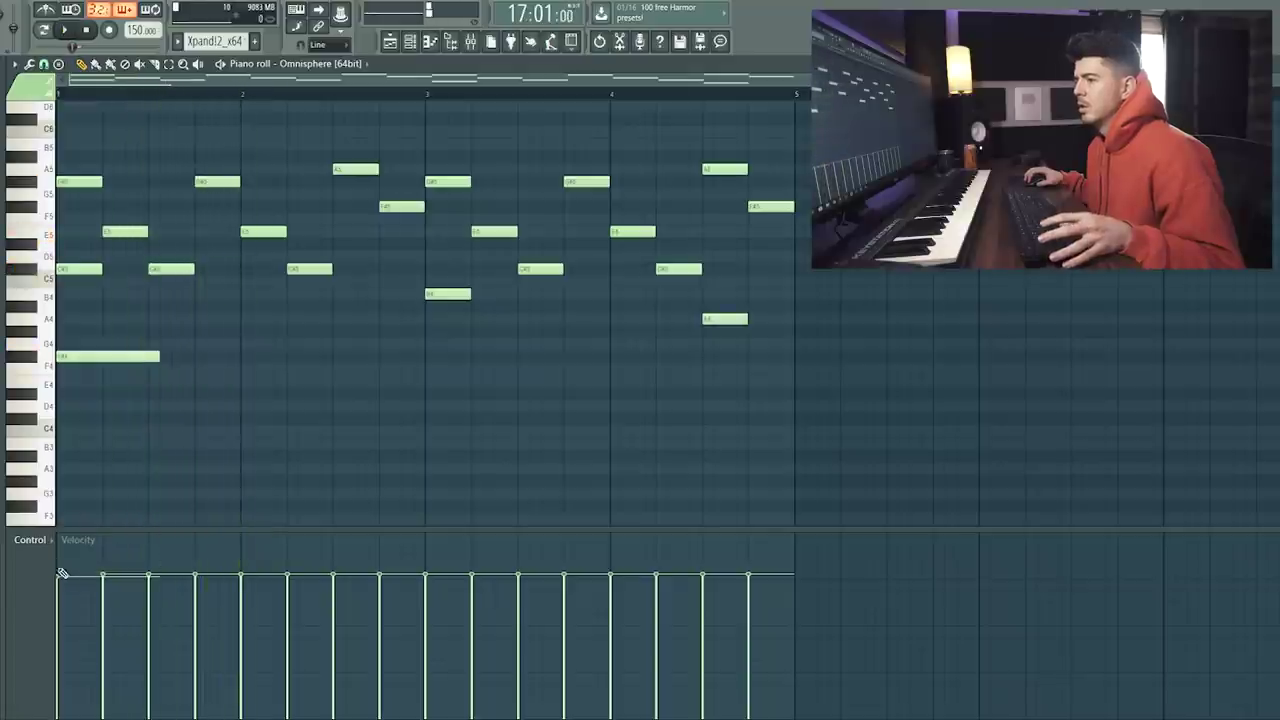
{"action": "key", "text": "space"}
Step: Add an A4 bass note at the start of bar 2 and an E4 bass note at the start of bar 3
{"action": "left_click", "coordinate": [270, 319]}
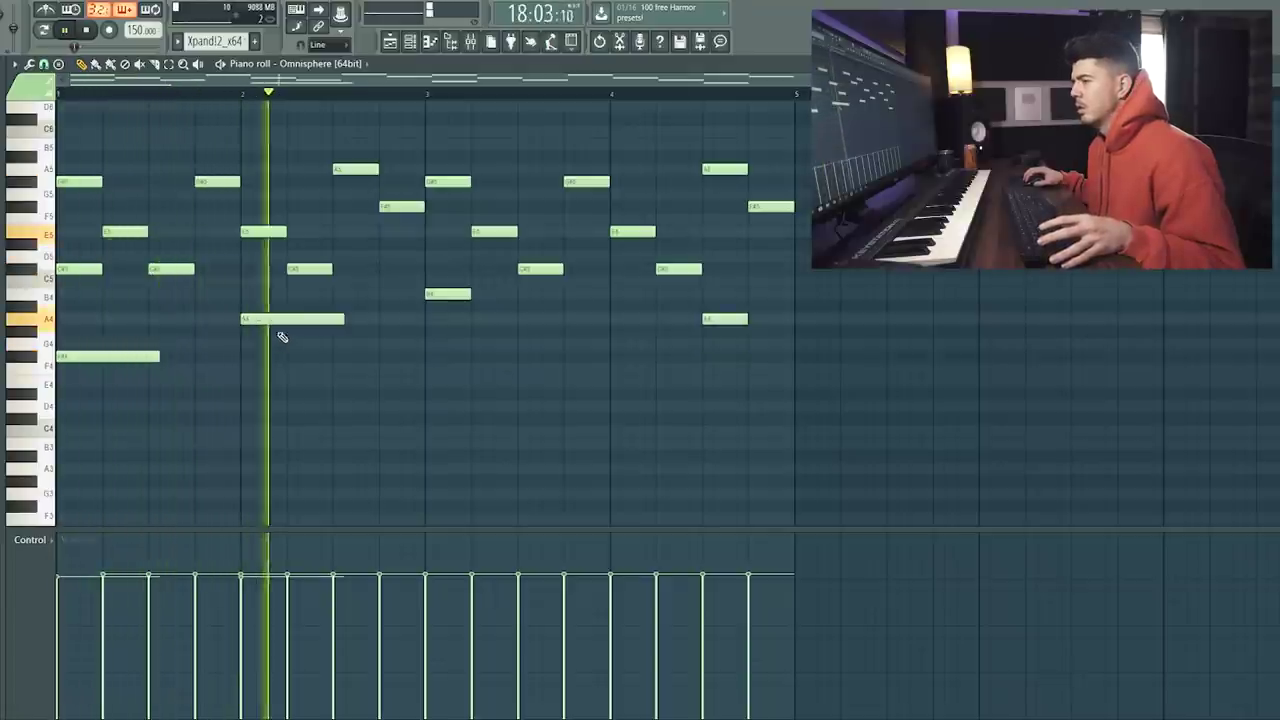
{"action": "left_click", "coordinate": [432, 395]}
{"action": "key", "text": "space"}
{"action": "key", "text": "space"}
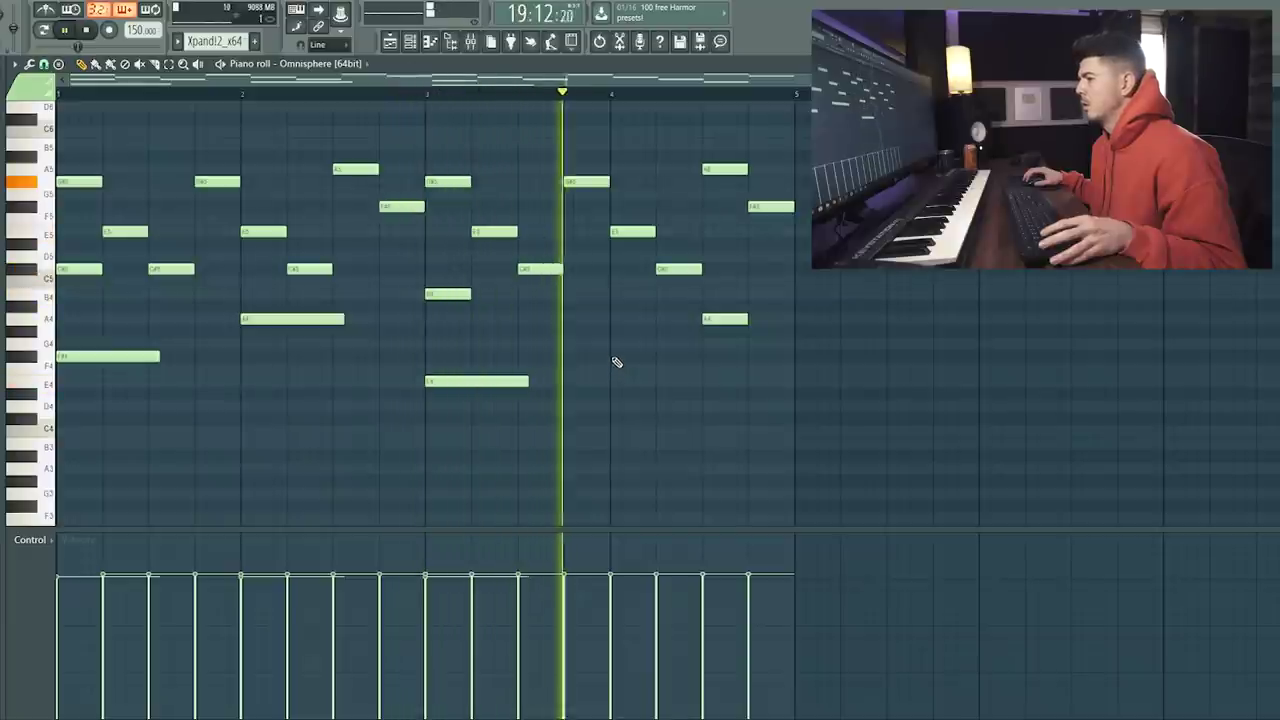
Step: Try bass notes at the start of bar 4, removing the G4 and G#4 notes and keeping the F4 note
{"action": "left_click", "coordinate": [614, 344]}
{"action": "key", "text": "space"}
{"action": "right_click", "coordinate": [615, 343]}
{"action": "key", "text": "space"}
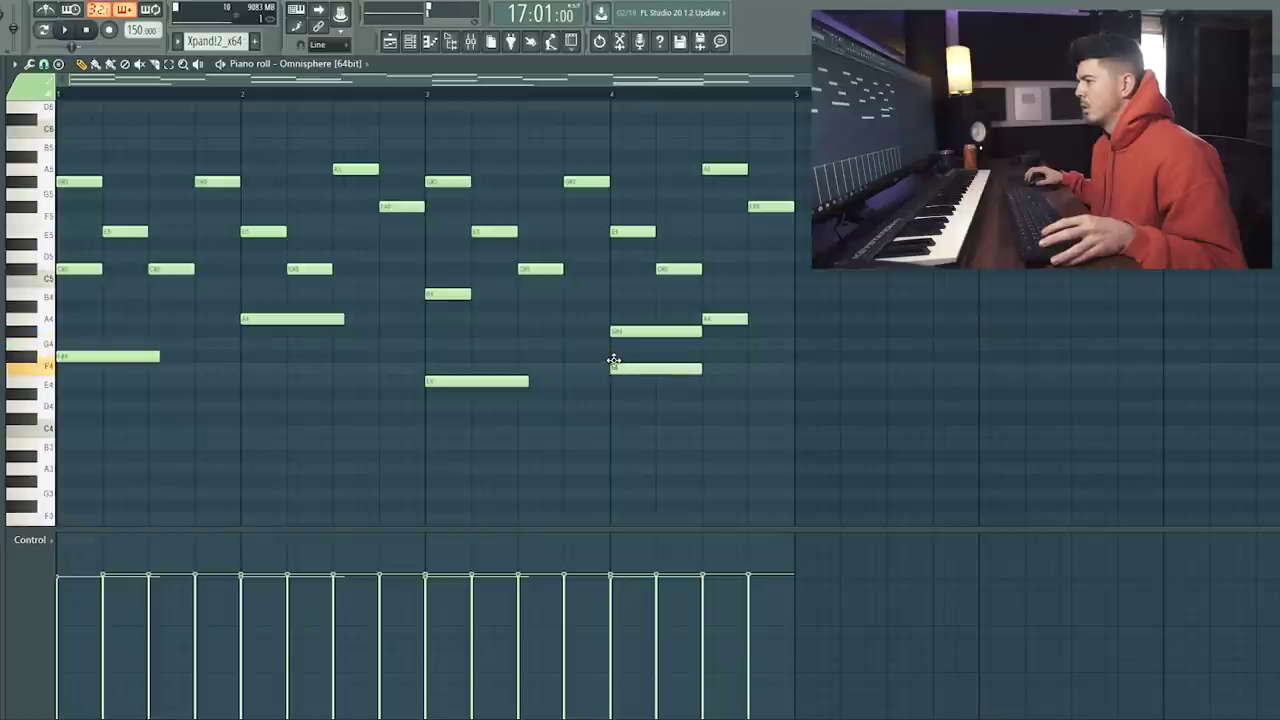
{"action": "right_click", "coordinate": [614, 331]}
Step: Load the Far Far Away Retro Piano patch in Omnisphere while the melody plays
{"action": "key", "text": "space"}
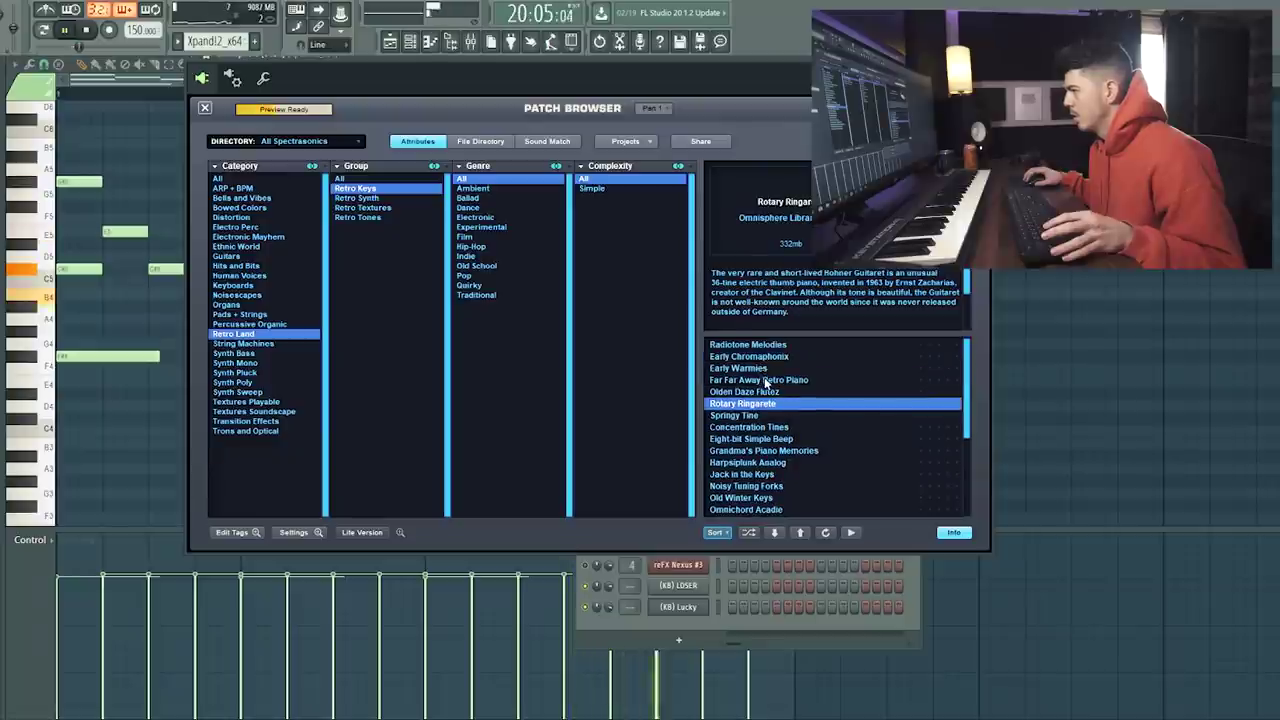
{"action": "left_click", "coordinate": [766, 381]}
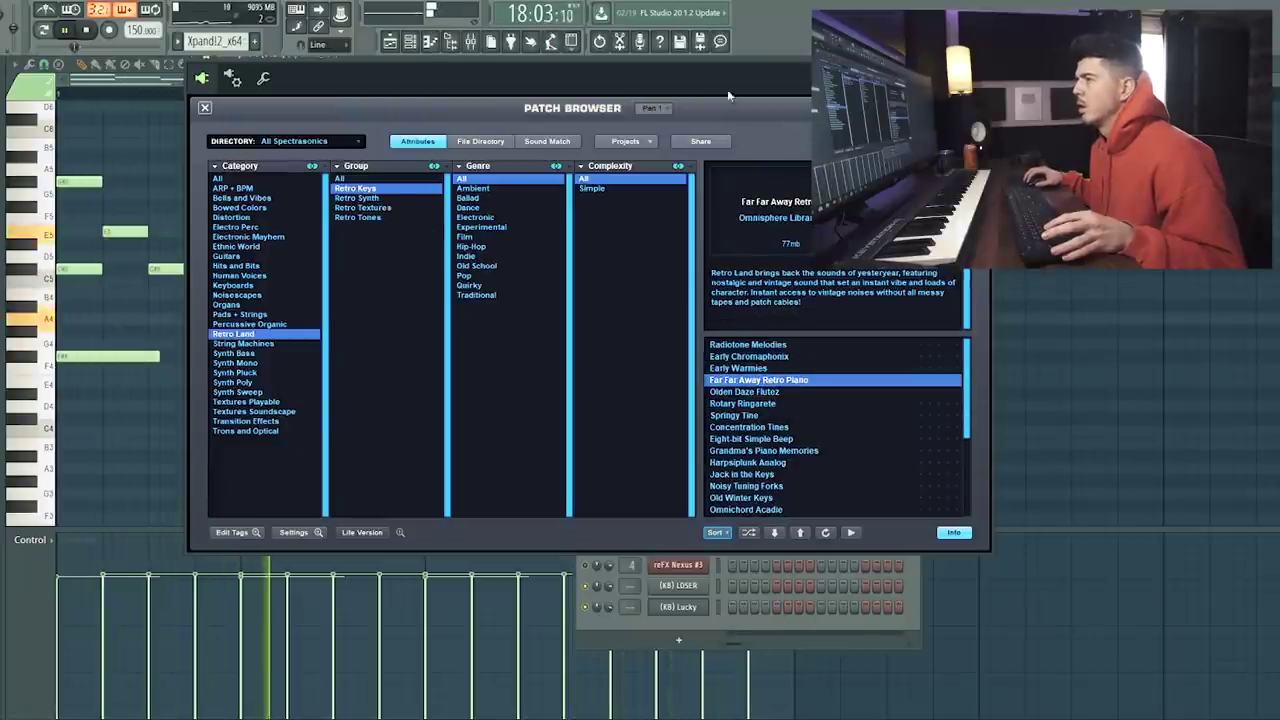
Step: Unmute the reFX Nexus #2 chord track in the playlist and play the bar 17 loop with it
{"action": "left_click", "coordinate": [391, 42]}
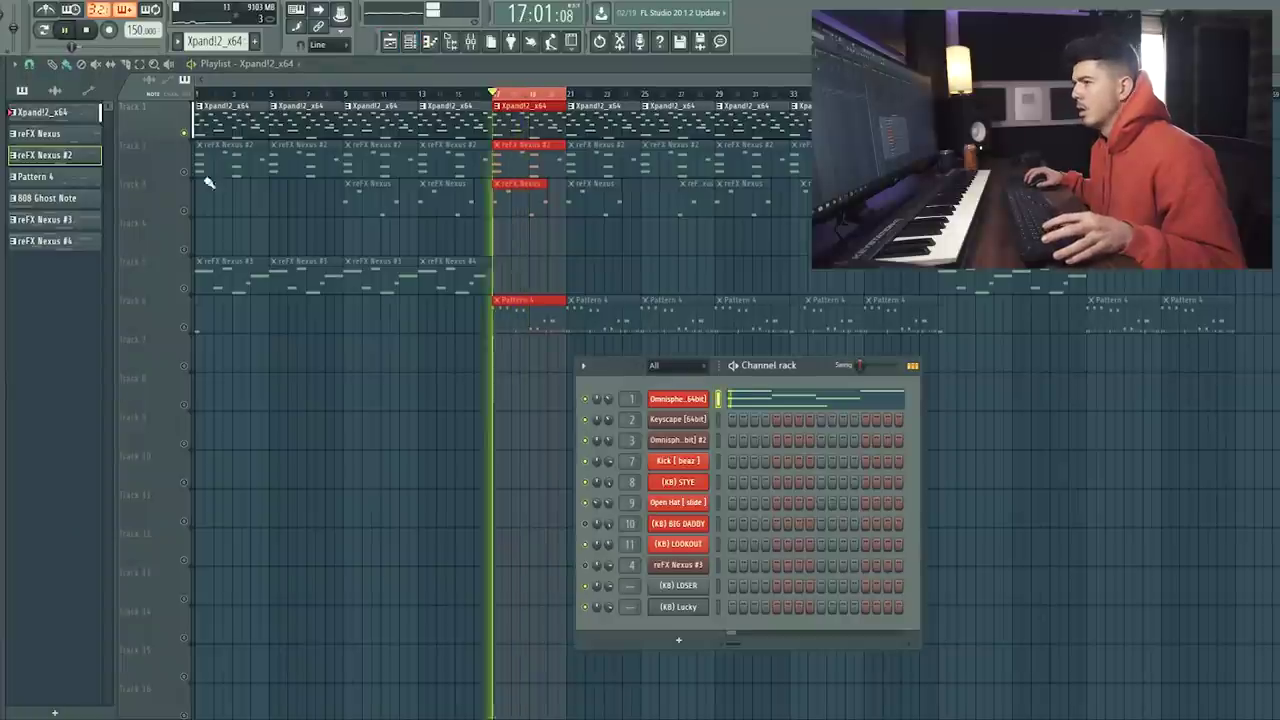
{"action": "key", "text": "F6"}
{"action": "key", "text": "space"}
{"action": "key", "text": "F6"}
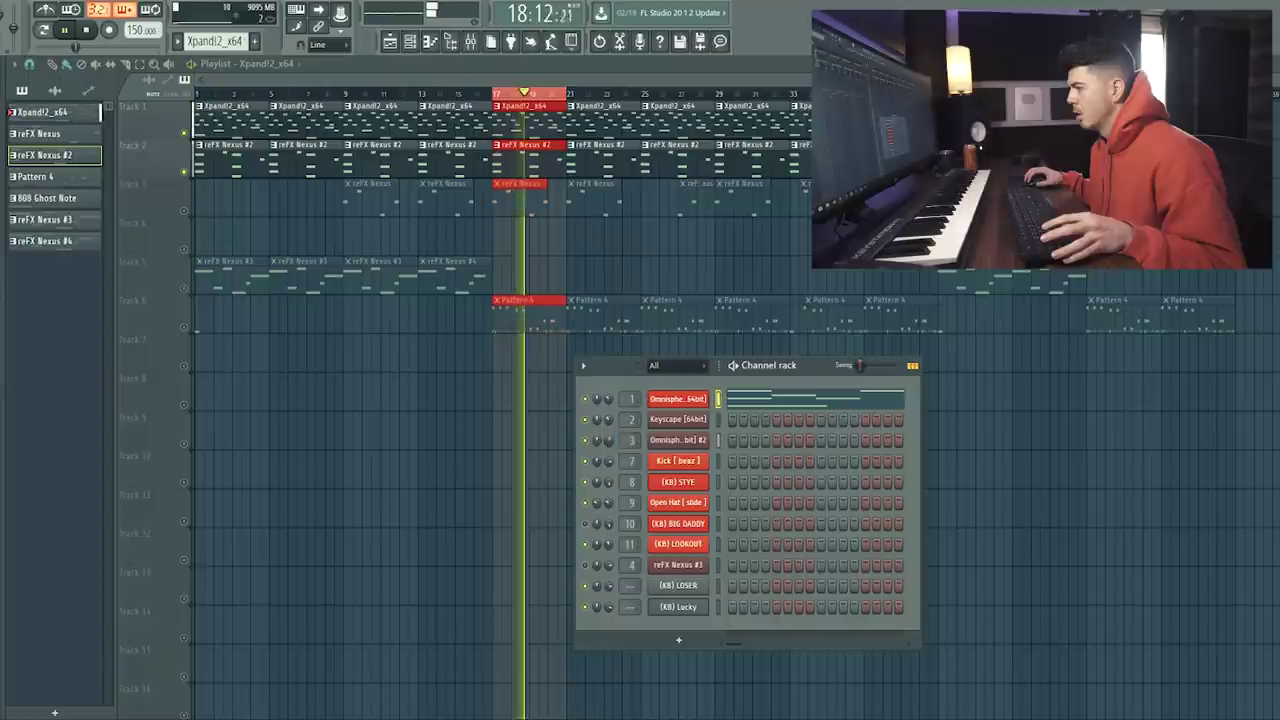
{"action": "key", "text": "space"}
{"action": "key", "text": "space"}
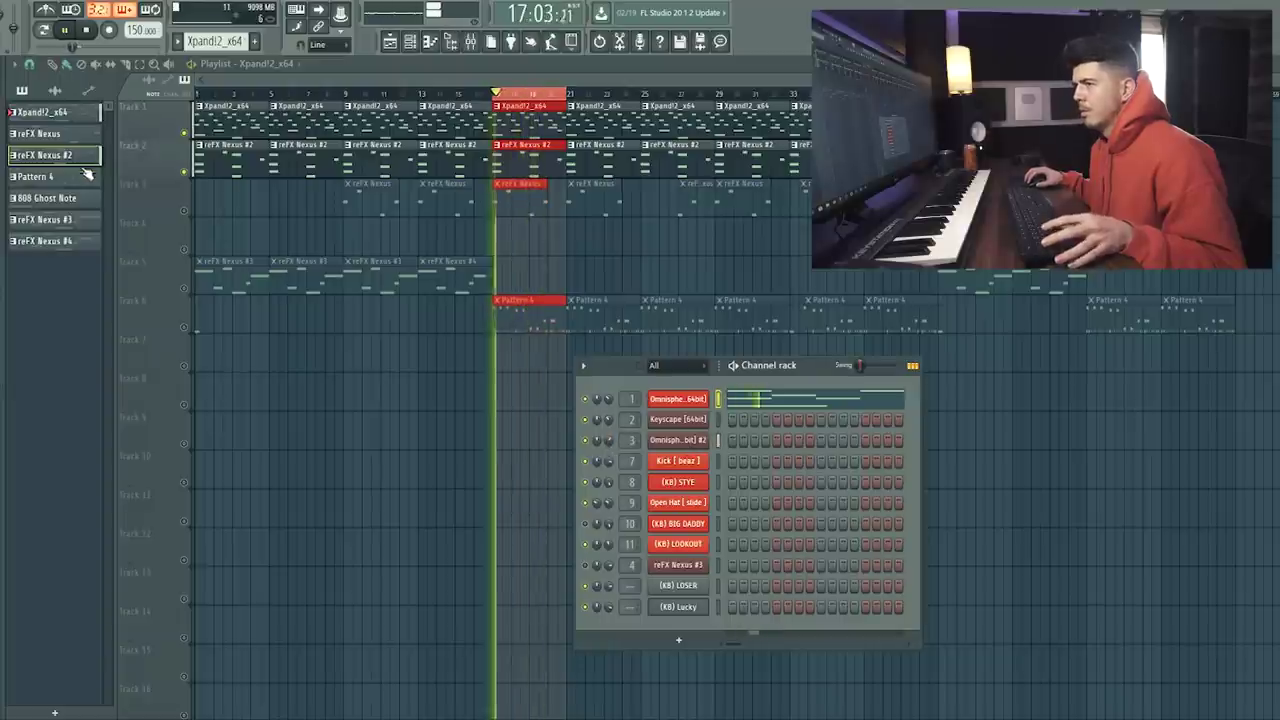
{"action": "key", "text": "F6"}
{"action": "right_click", "coordinate": [525, 157]}
{"action": "key", "text": "ctrl+z"}
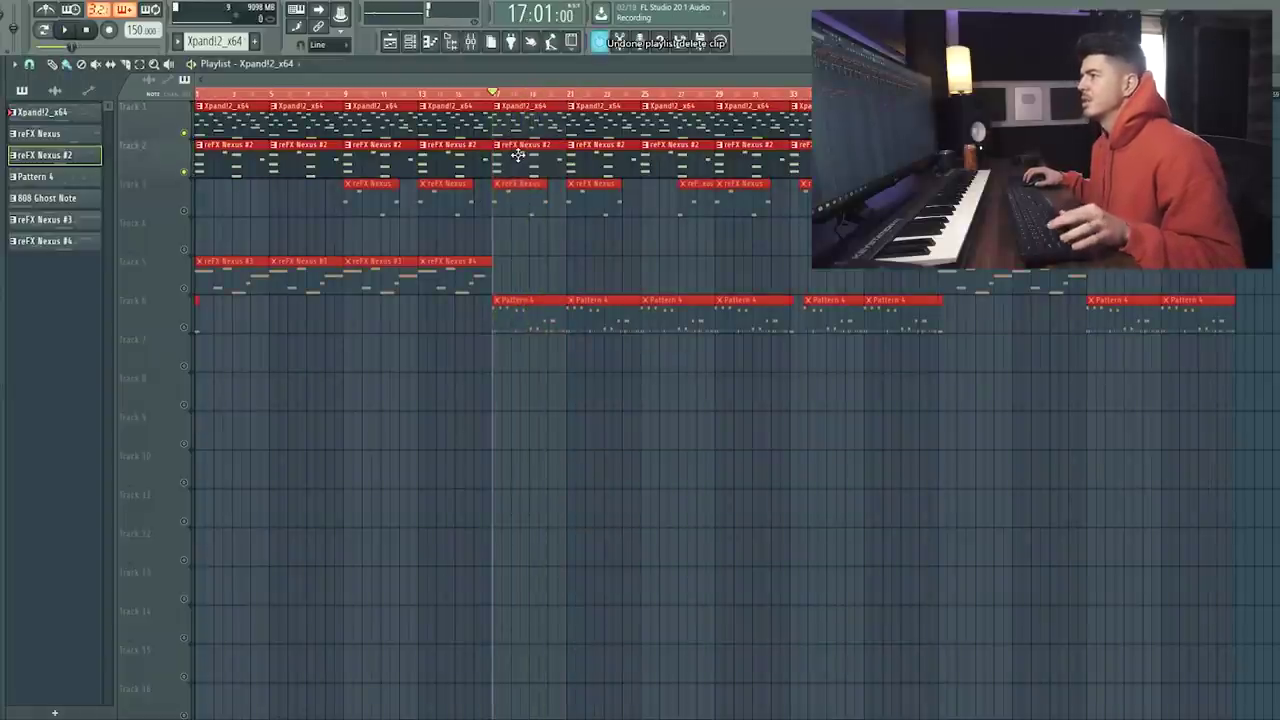
{"action": "key", "text": "ctrl+d"}
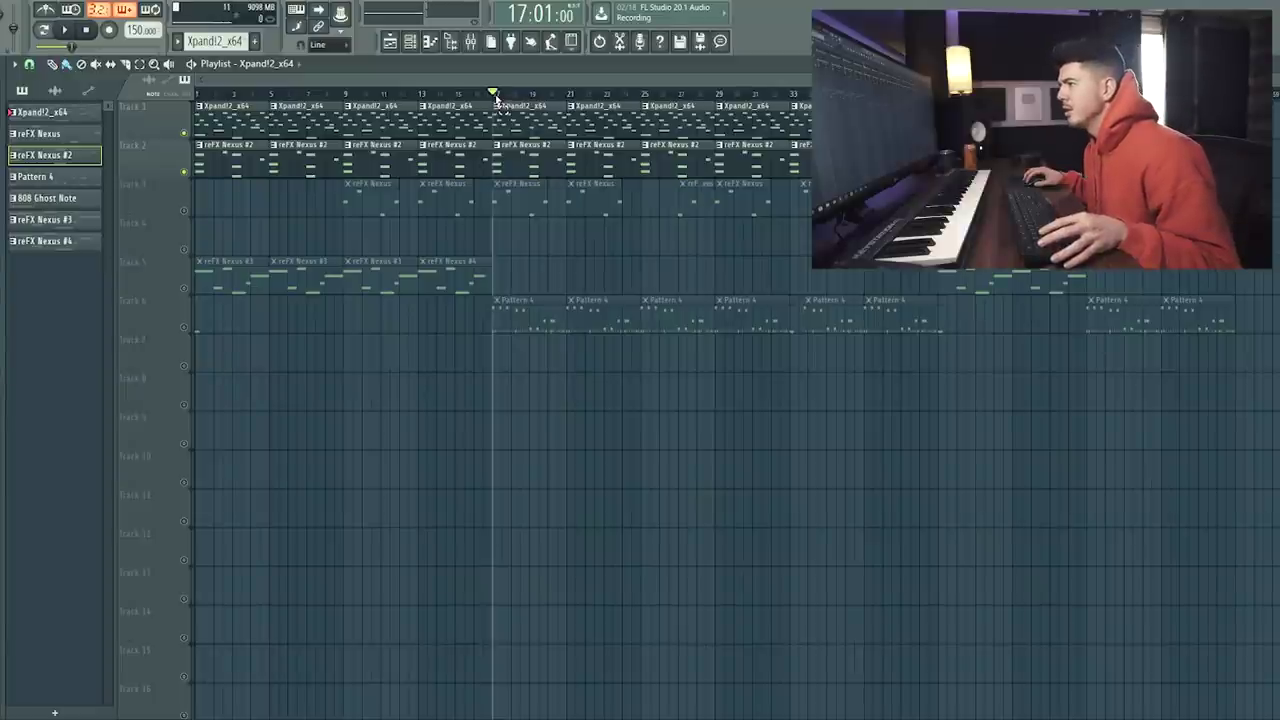
Step: Rework the bar 3 chord of the reFX Nexus #2 pattern, removing D#5 and B4, keeping G#5 and adding C#5
{"action": "double_click", "coordinate": [525, 150]}
{"action": "key", "text": "space"}
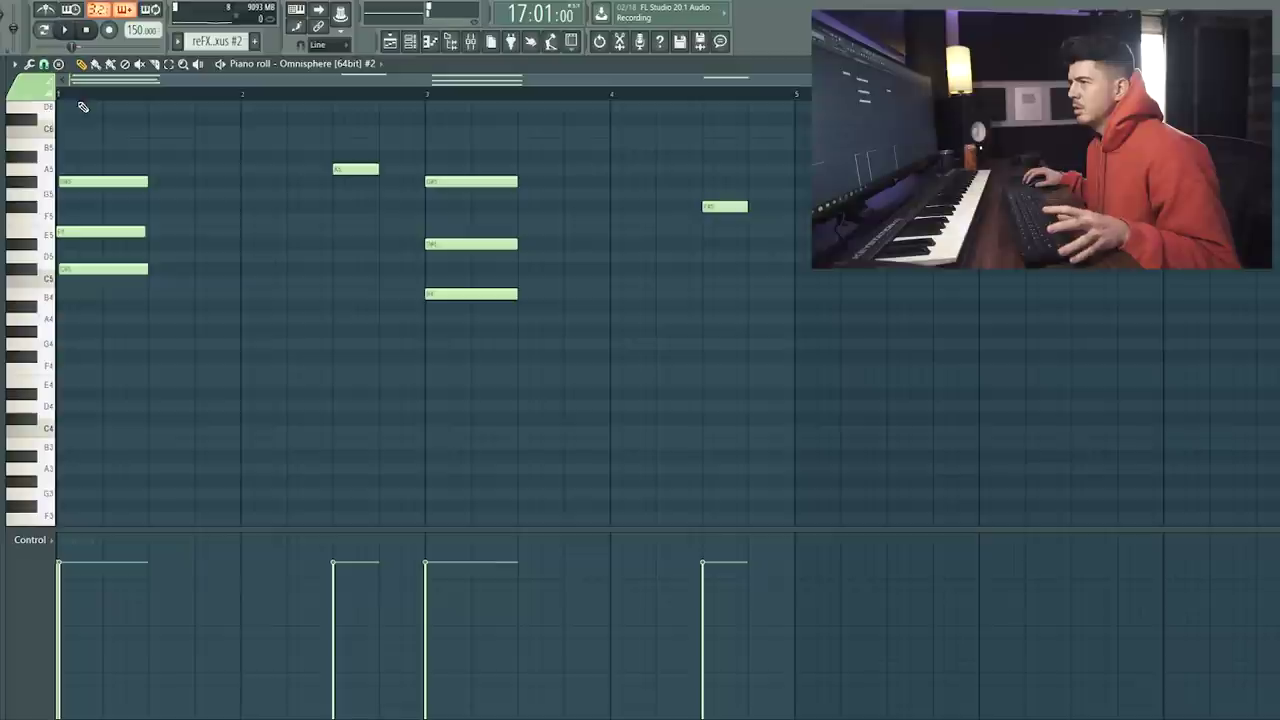
{"action": "key", "text": "space"}
{"action": "right_click", "coordinate": [456, 183]}
{"action": "right_click", "coordinate": [458, 244]}
{"action": "right_click", "coordinate": [452, 294]}
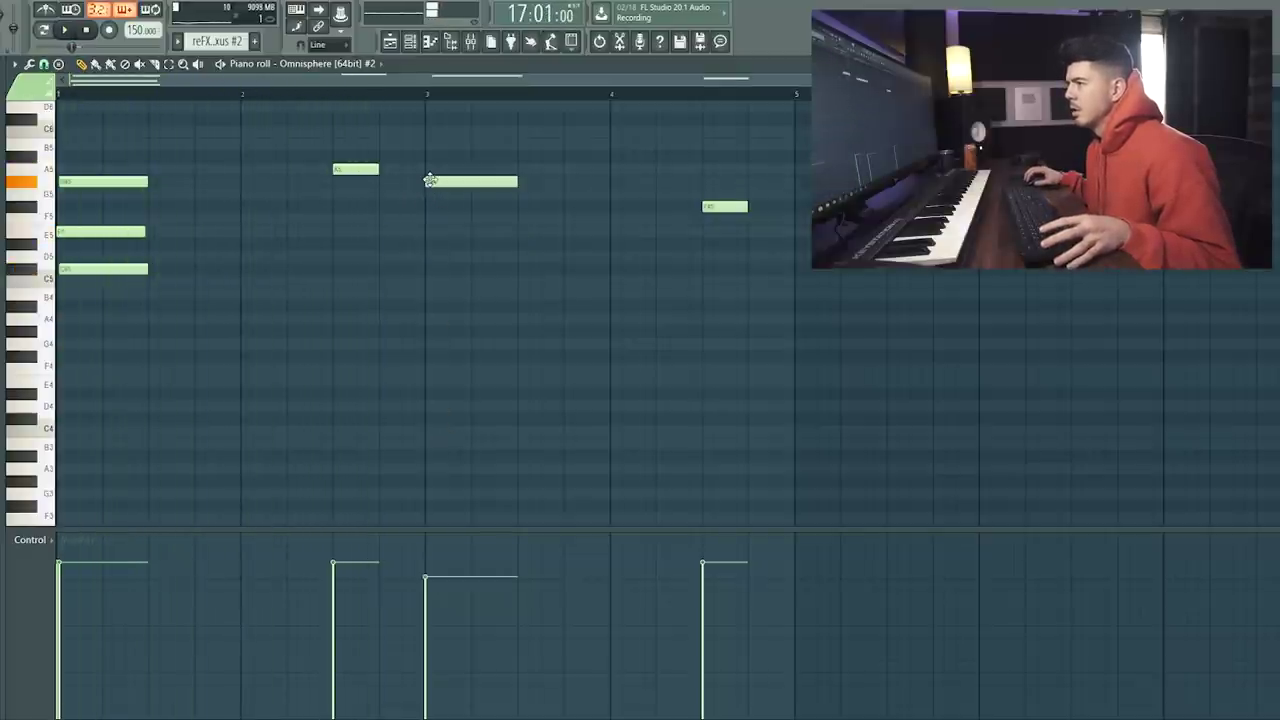
{"action": "key", "text": "space"}
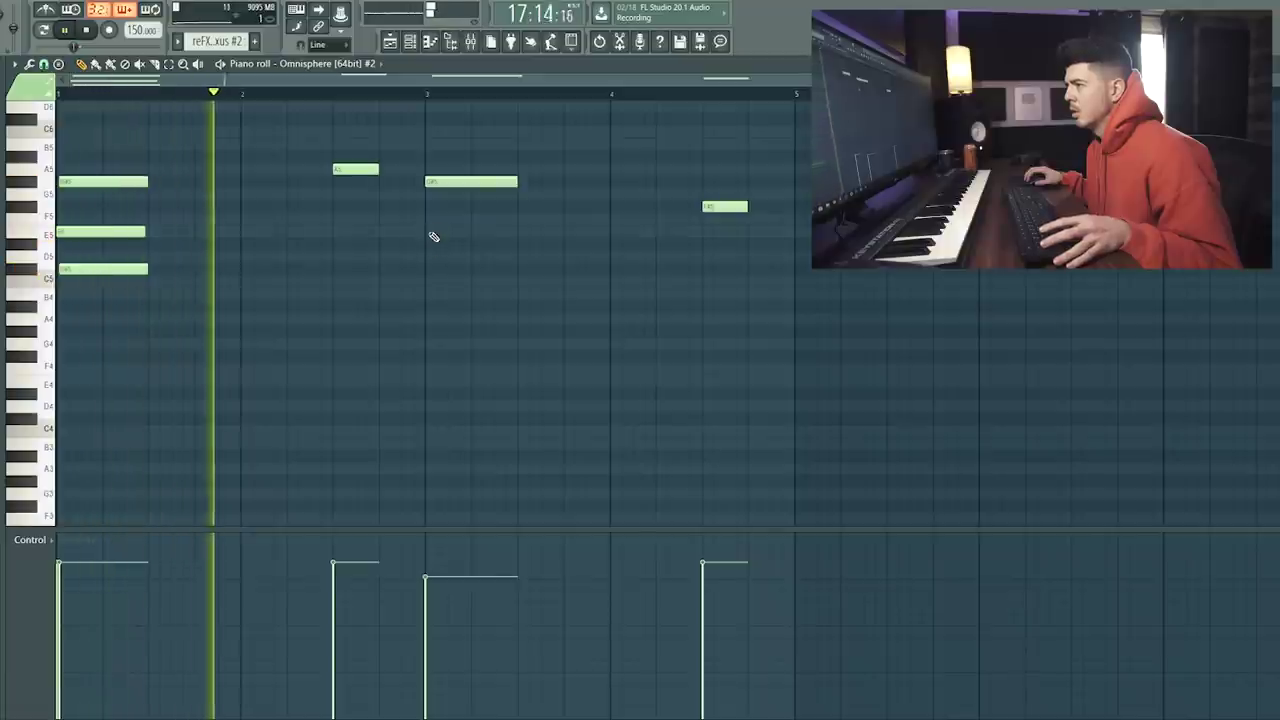
{"action": "left_click", "coordinate": [428, 268]}
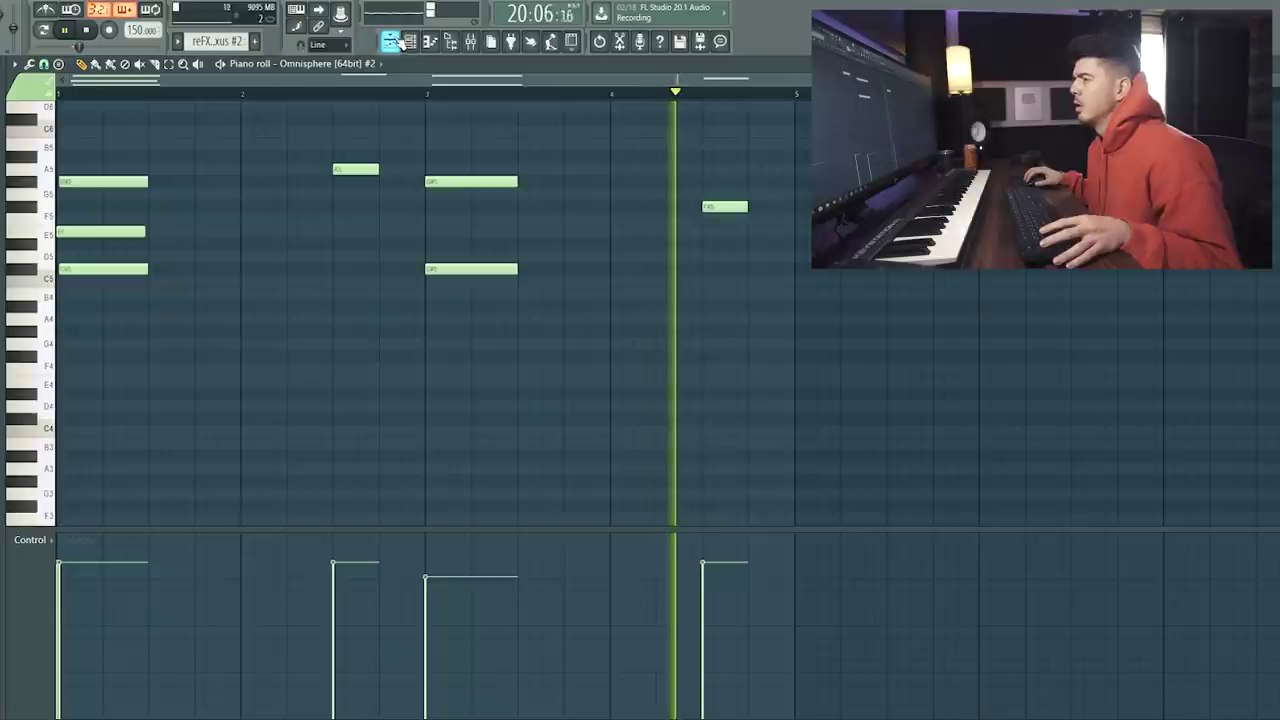
Step: Even out the note velocities of the reFX Nexus #2 chord pattern
{"action": "left_click", "coordinate": [429, 41]}
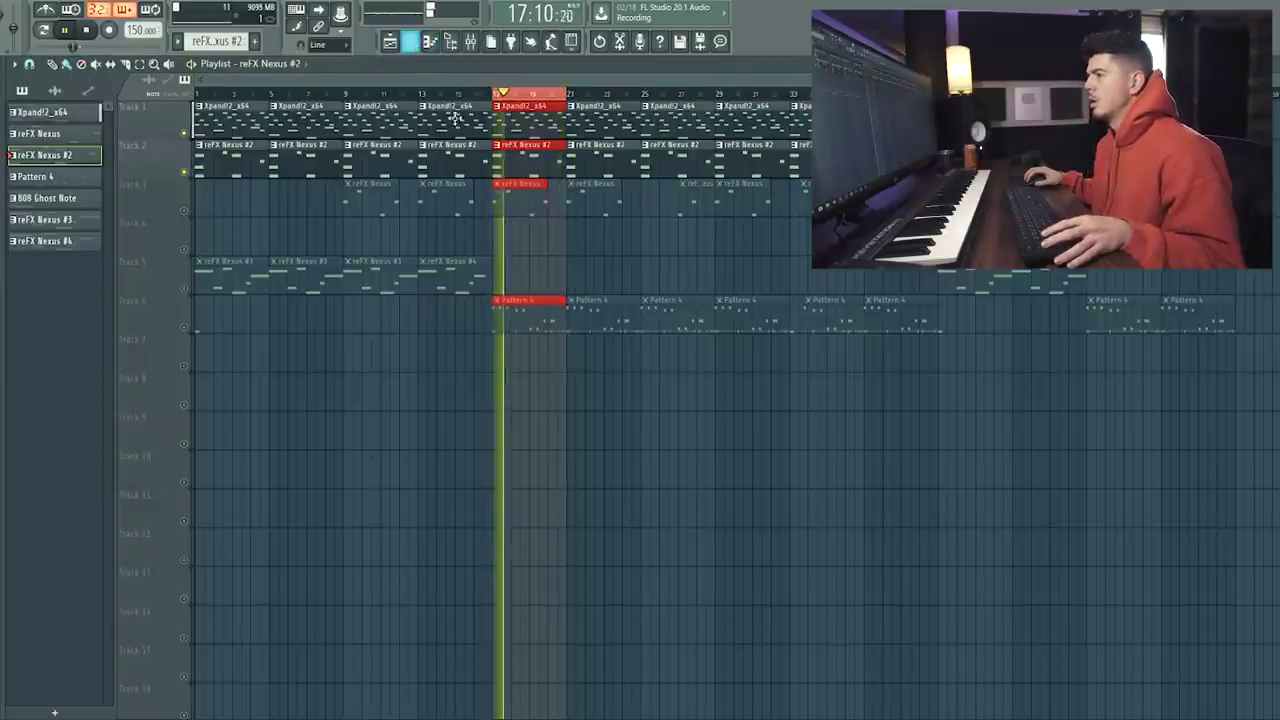
{"action": "double_click", "coordinate": [535, 163]}
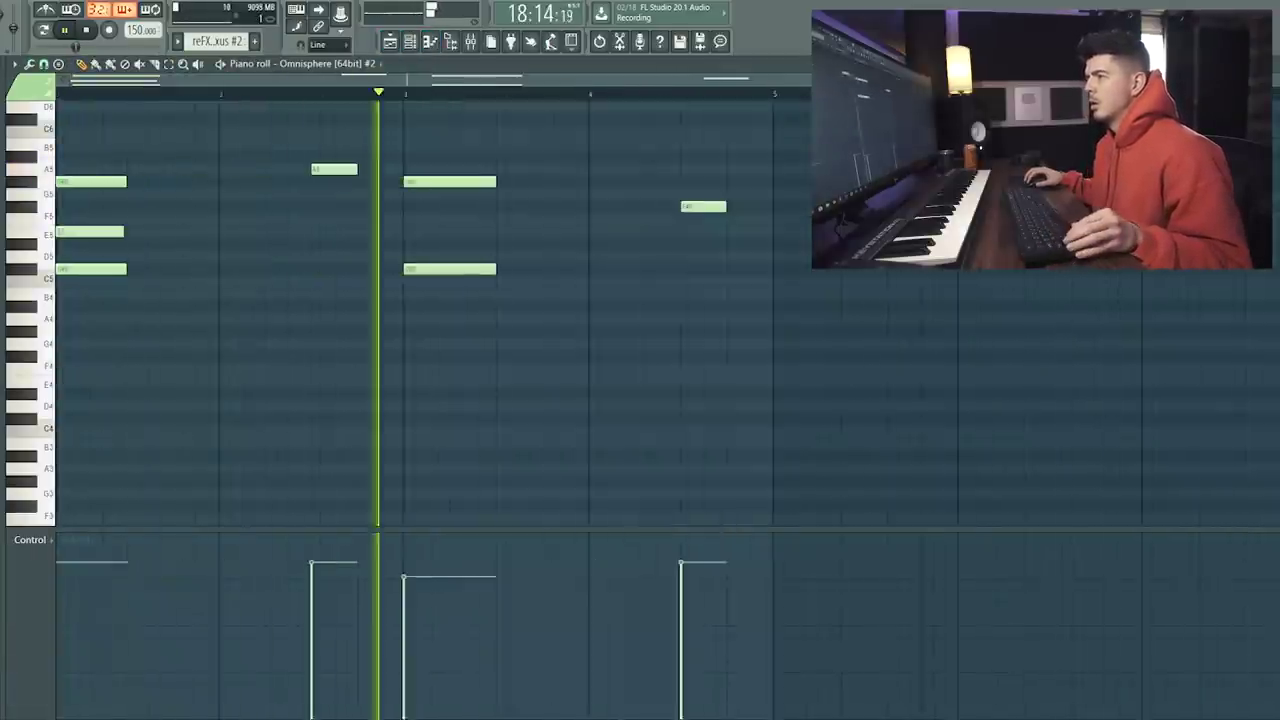
{"action": "left_click_drag", "start_coordinate": [56, 569], "coordinate": [742, 574]}
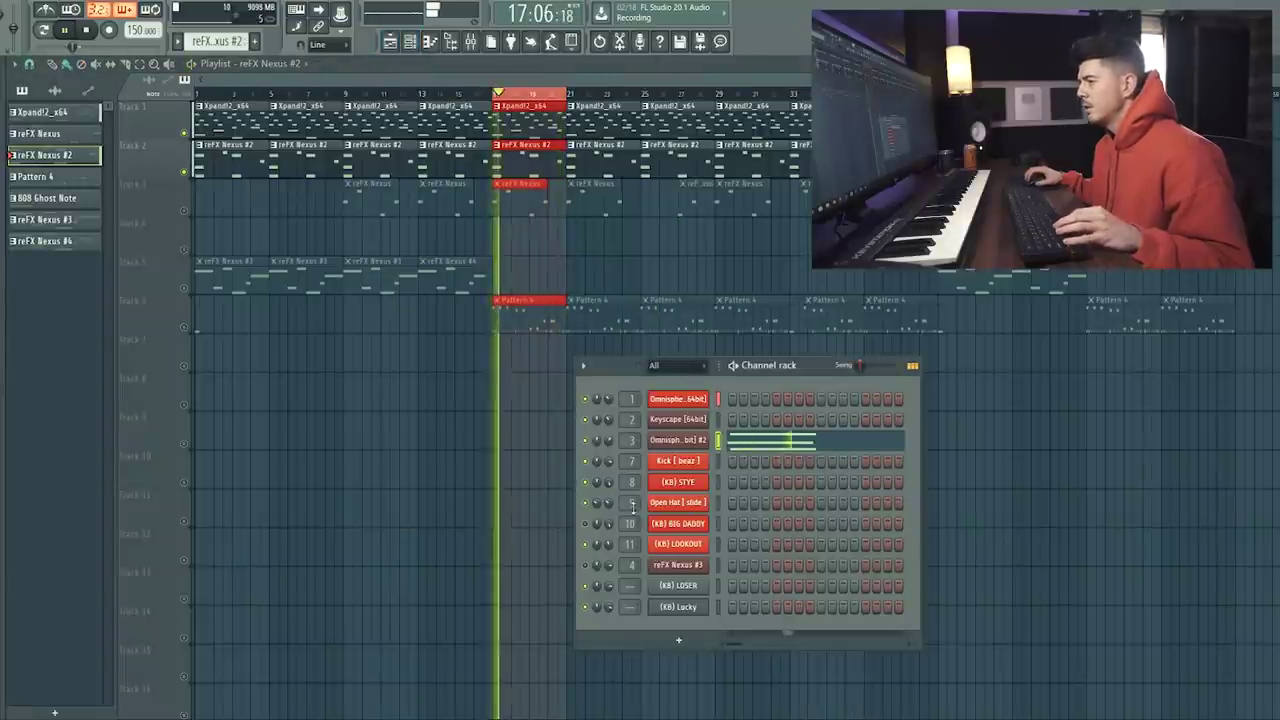
Step: Unmute the Pattern 4 drum track and toggle solo on the (KB) LOOKOUT channel while the loop plays
{"action": "left_click", "coordinate": [184, 328]}
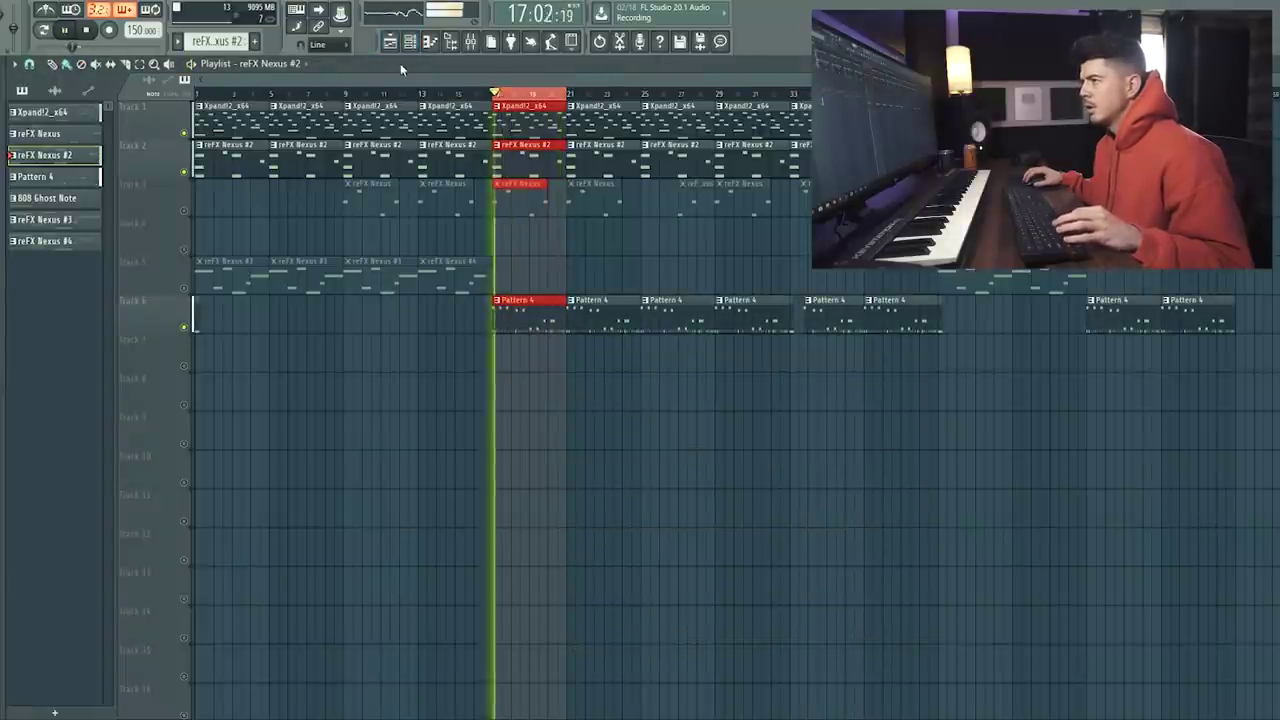
{"action": "key", "text": "space"}
{"action": "left_click", "coordinate": [410, 42]}
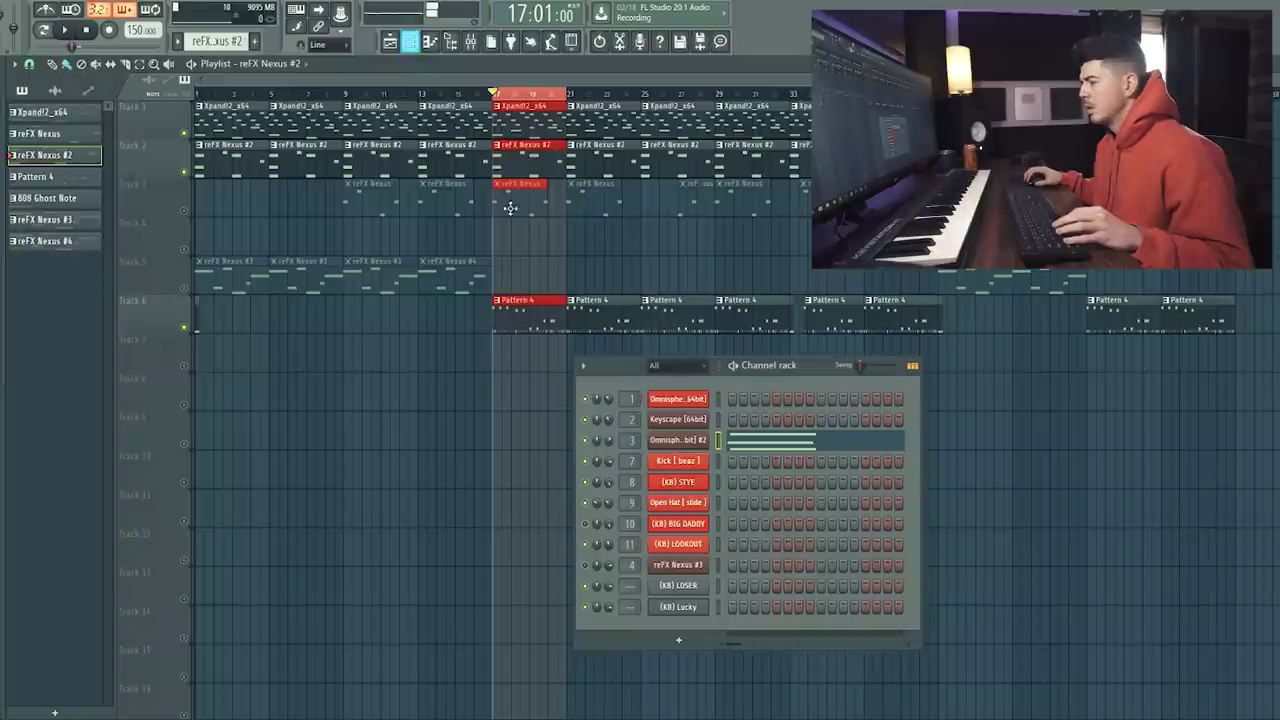
{"action": "right_click", "coordinate": [594, 544]}
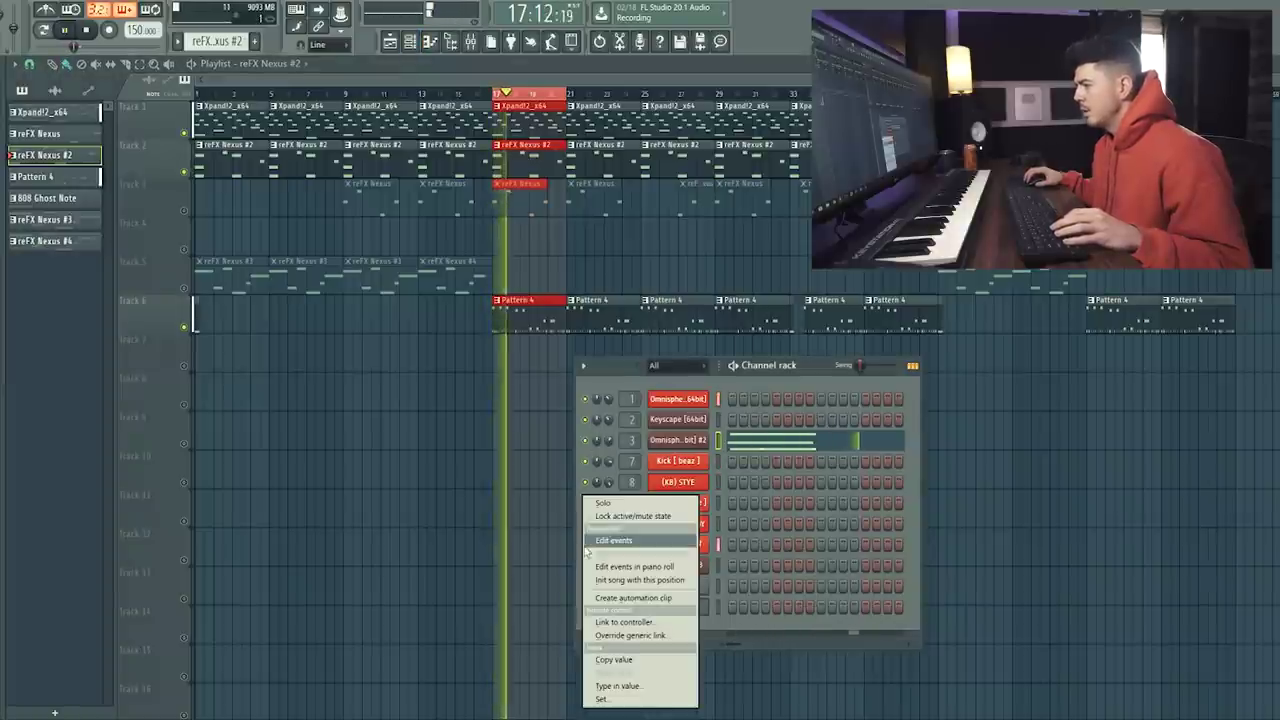
{"action": "left_click", "coordinate": [601, 505]}
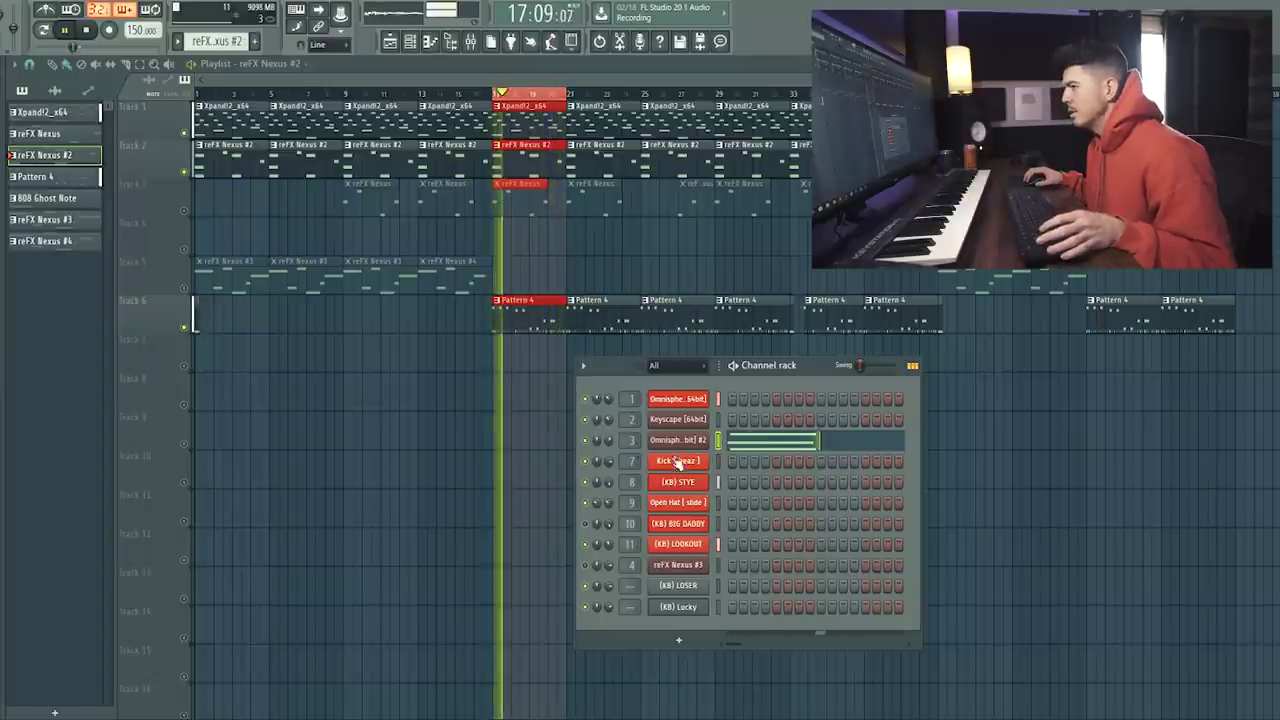
Step: Delete three of the closing kick notes in bar 4 of Pattern 4, keeping the last one
{"action": "left_click", "coordinate": [55, 243]}
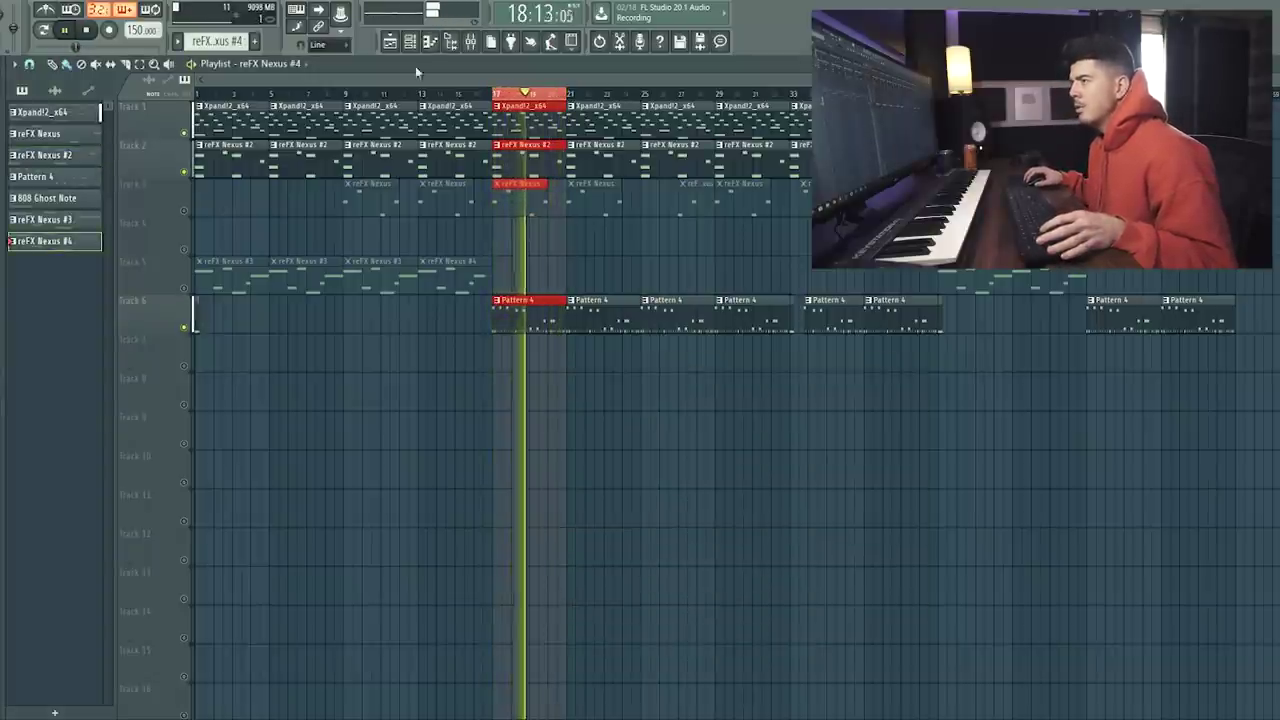
{"action": "left_click", "coordinate": [416, 44]}
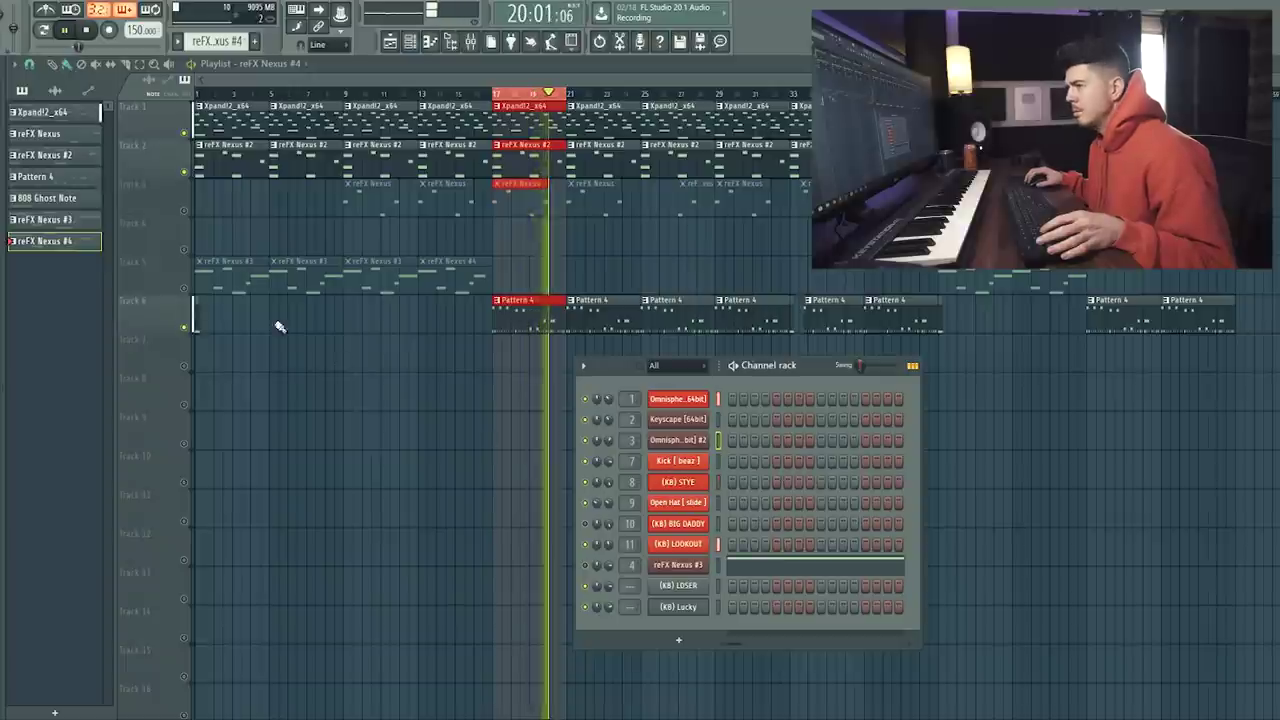
{"action": "left_click", "coordinate": [62, 180]}
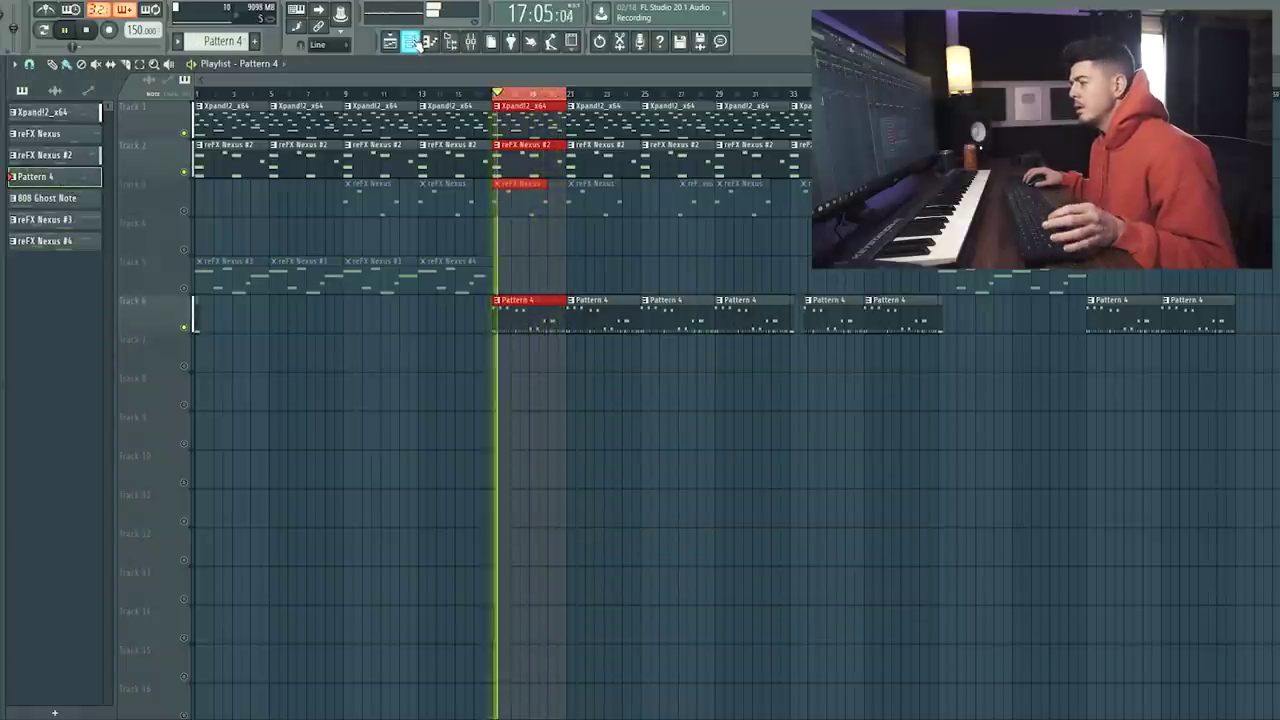
{"action": "key", "text": "F6"}
{"action": "right_click", "coordinate": [679, 470]}
{"action": "left_click", "coordinate": [745, 463]}
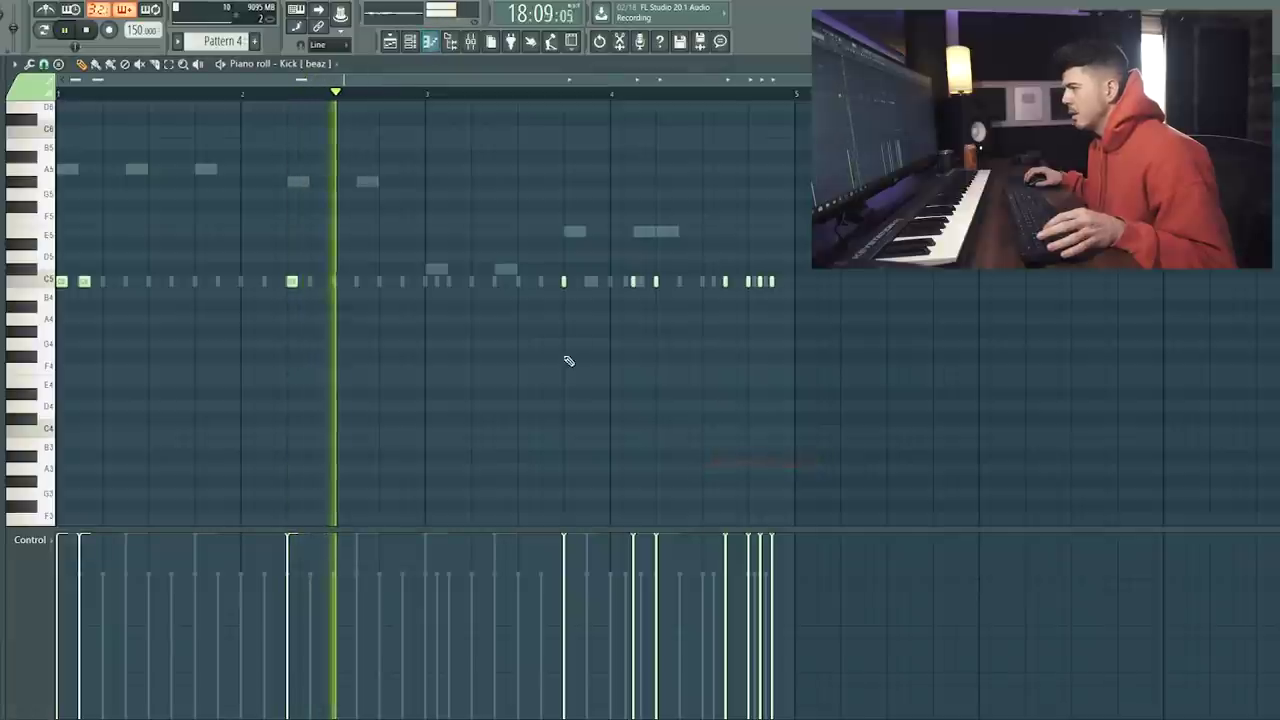
{"action": "scroll", "coordinate": [743, 247], "scroll_direction": "up", "scroll_amount": 1}
{"action": "right_click", "coordinate": [760, 320]}
{"action": "right_click", "coordinate": [748, 320]}
{"action": "right_click", "coordinate": [725, 320]}
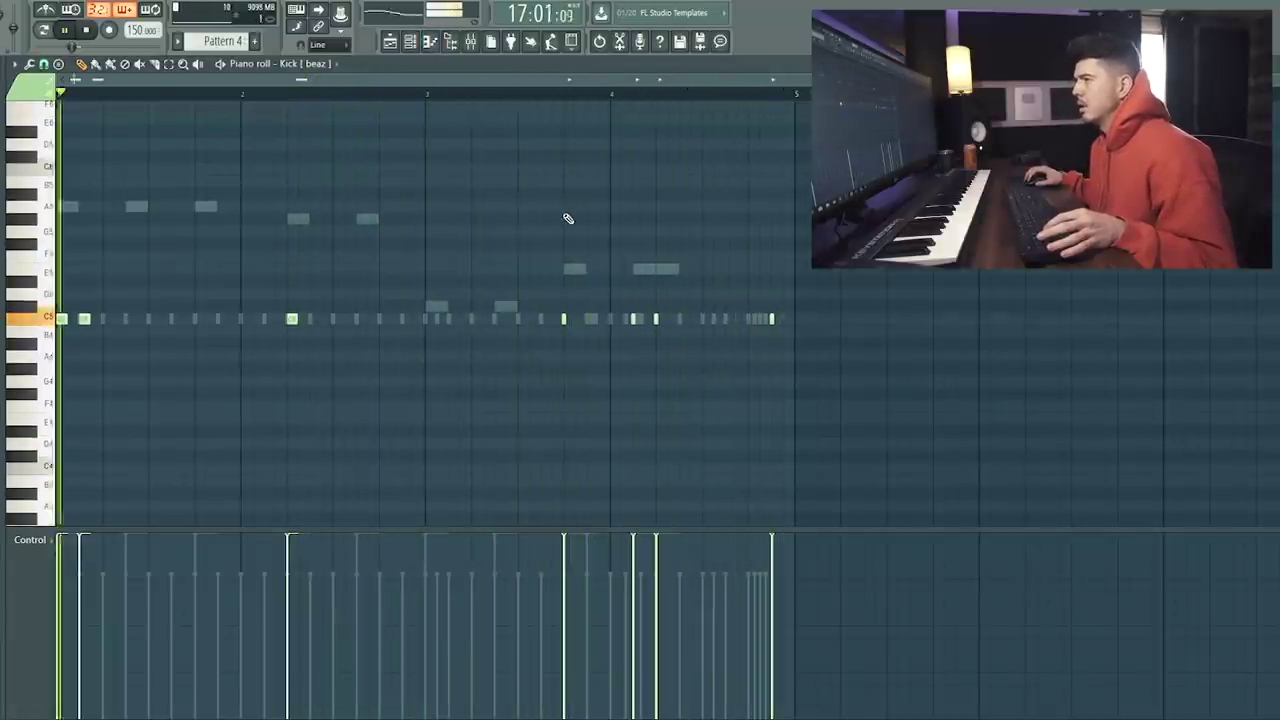
Step: Replace the three opening A5 notes of (KB) BIG DADDY in Pattern 4 with one A4 note about two beats long
{"action": "left_click", "coordinate": [391, 45]}
{"action": "key", "text": "F6"}
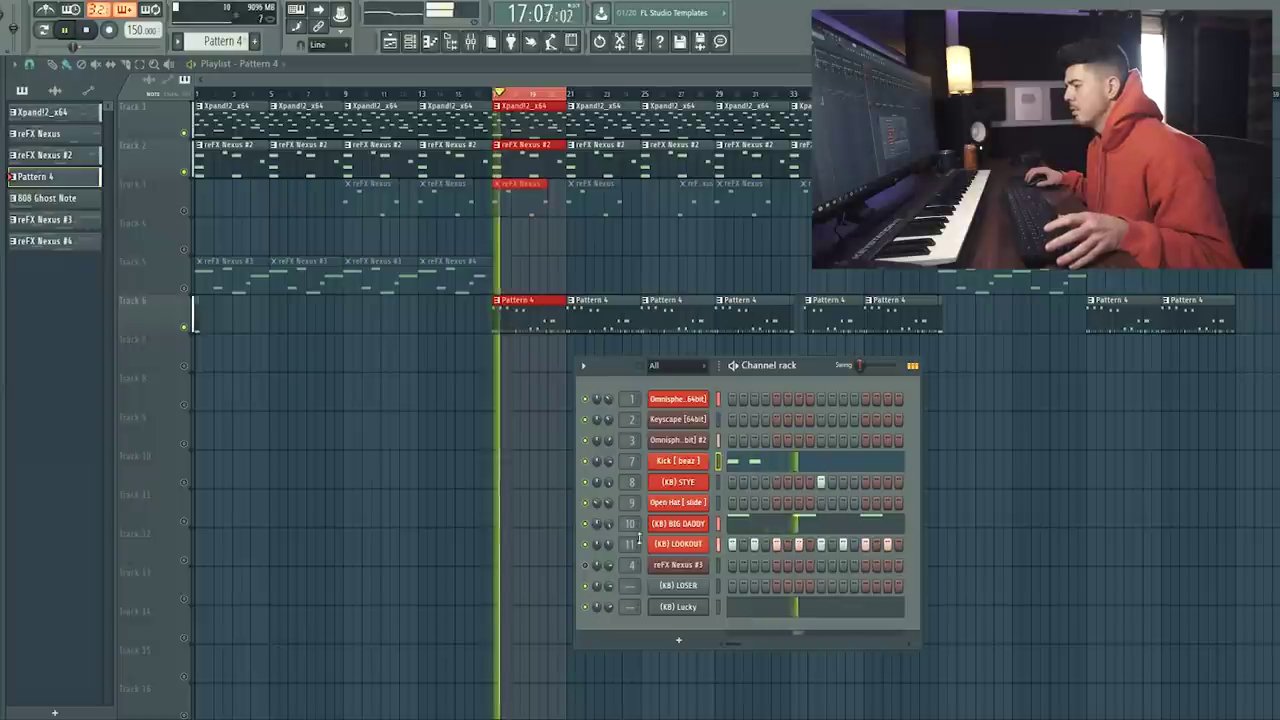
{"action": "left_click", "coordinate": [749, 525]}
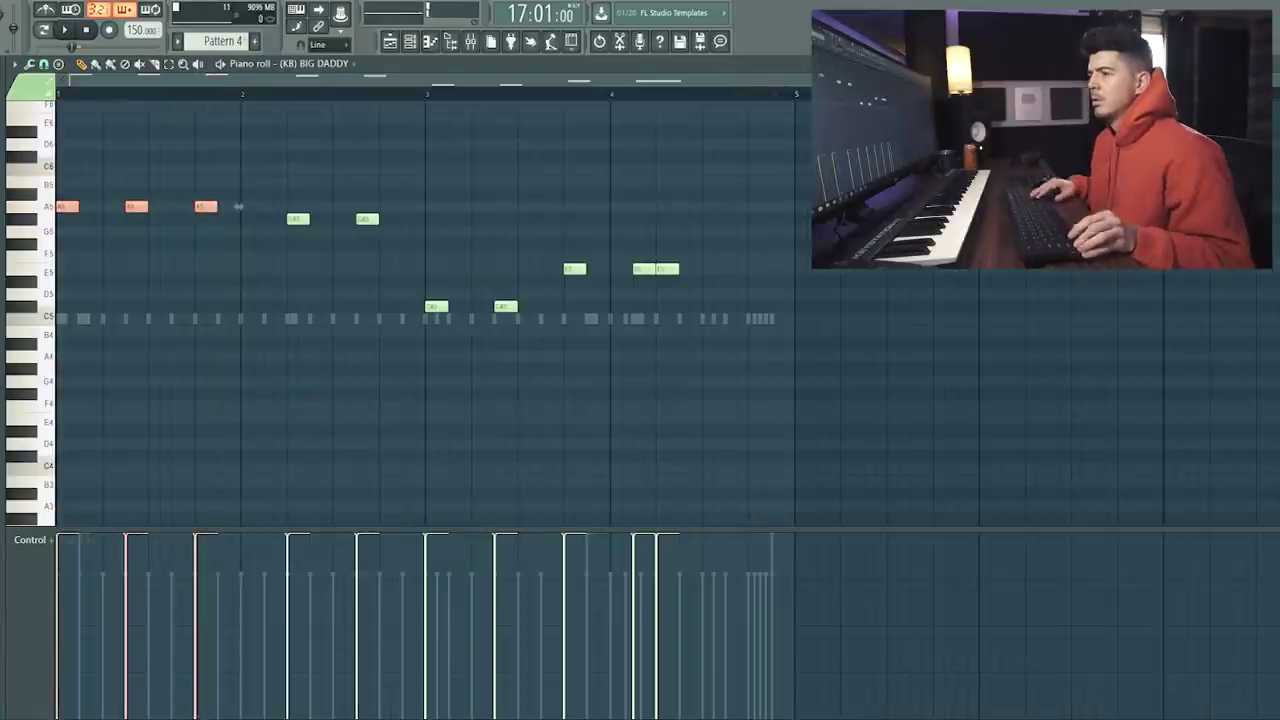
{"action": "right_click", "coordinate": [141, 356]}
{"action": "key", "text": "space"}
{"action": "key", "text": "space"}
{"action": "left_click", "coordinate": [73, 321]}
{"action": "right_click", "coordinate": [67, 356]}
{"action": "right_click", "coordinate": [205, 356]}
{"action": "left_click_drag", "start_coordinate": [100, 319], "coordinate": [95, 357]}
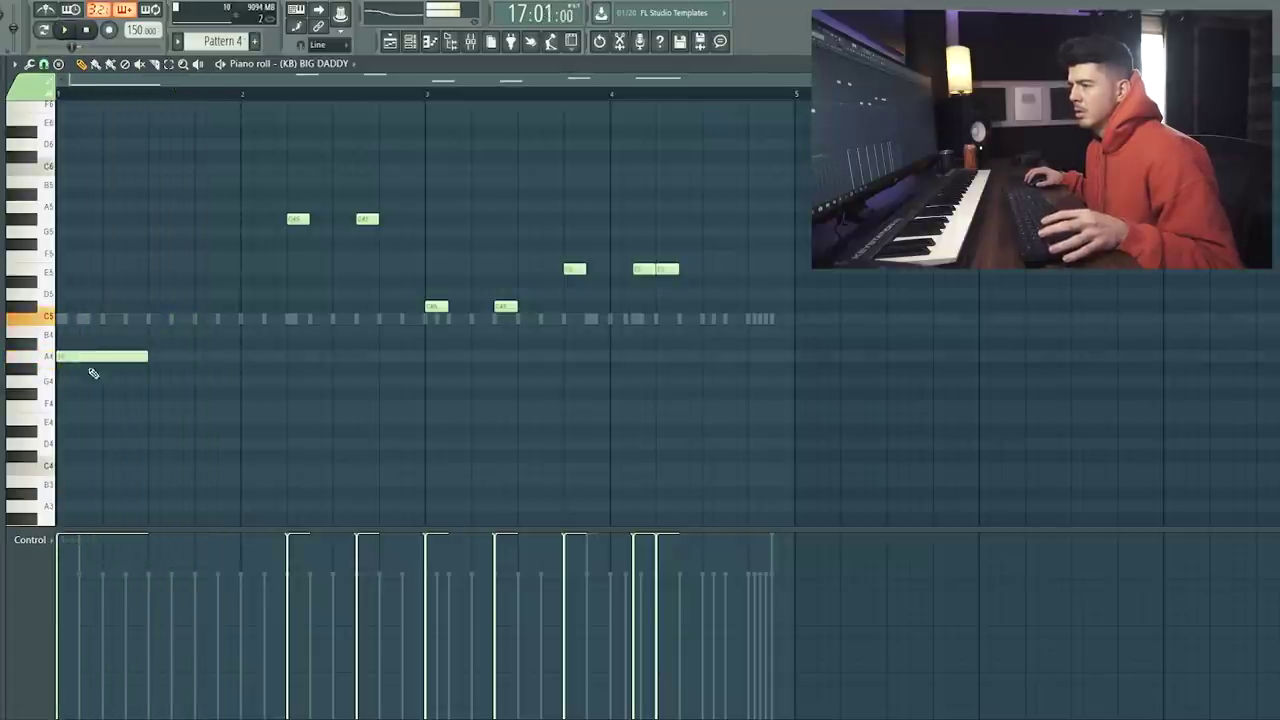
Step: Try the opening (KB) BIG DADDY note an octave higher, return it to A4 and shorten it to one beat
{"action": "left_click", "coordinate": [86, 353]}
{"action": "key", "text": "ctrl+Up"}
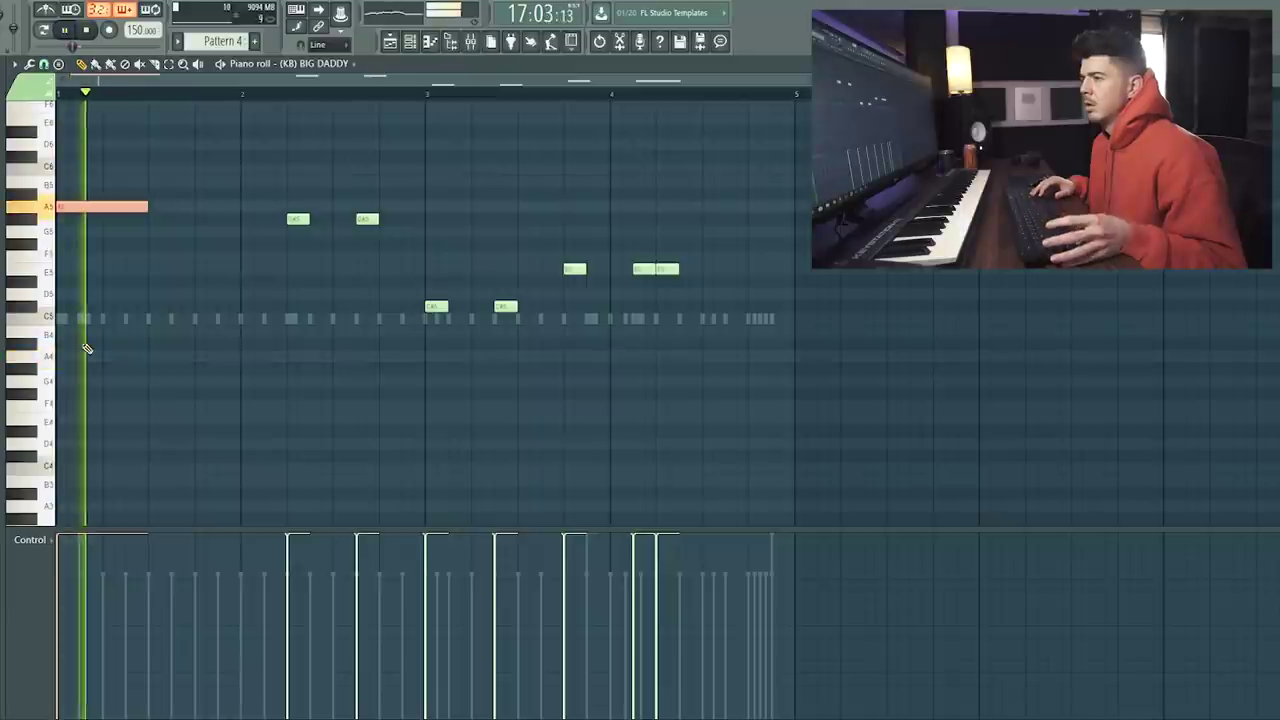
{"action": "key", "text": "ctrl+Down"}
{"action": "left_click_drag", "start_coordinate": [150, 357], "coordinate": [103, 357]}
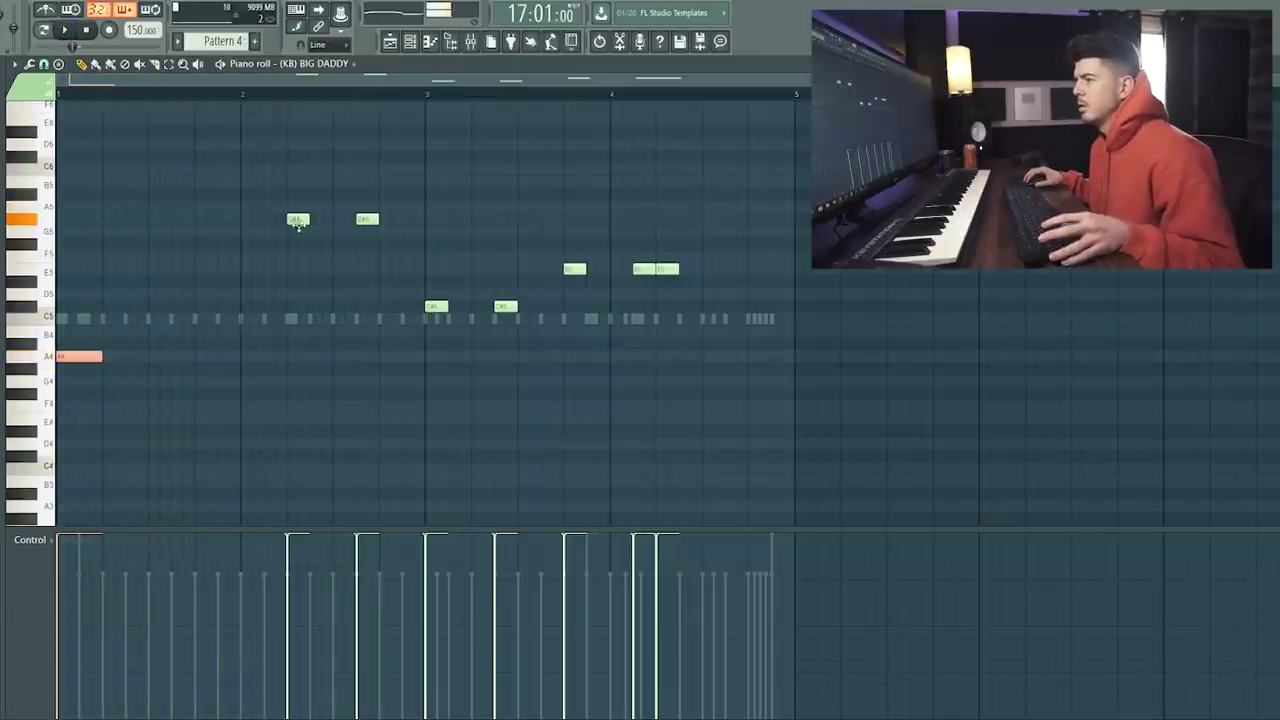
Step: Replace the two G#5 notes in bar 2 with A5 notes one beat long and play the result
{"action": "right_click", "coordinate": [297, 222]}
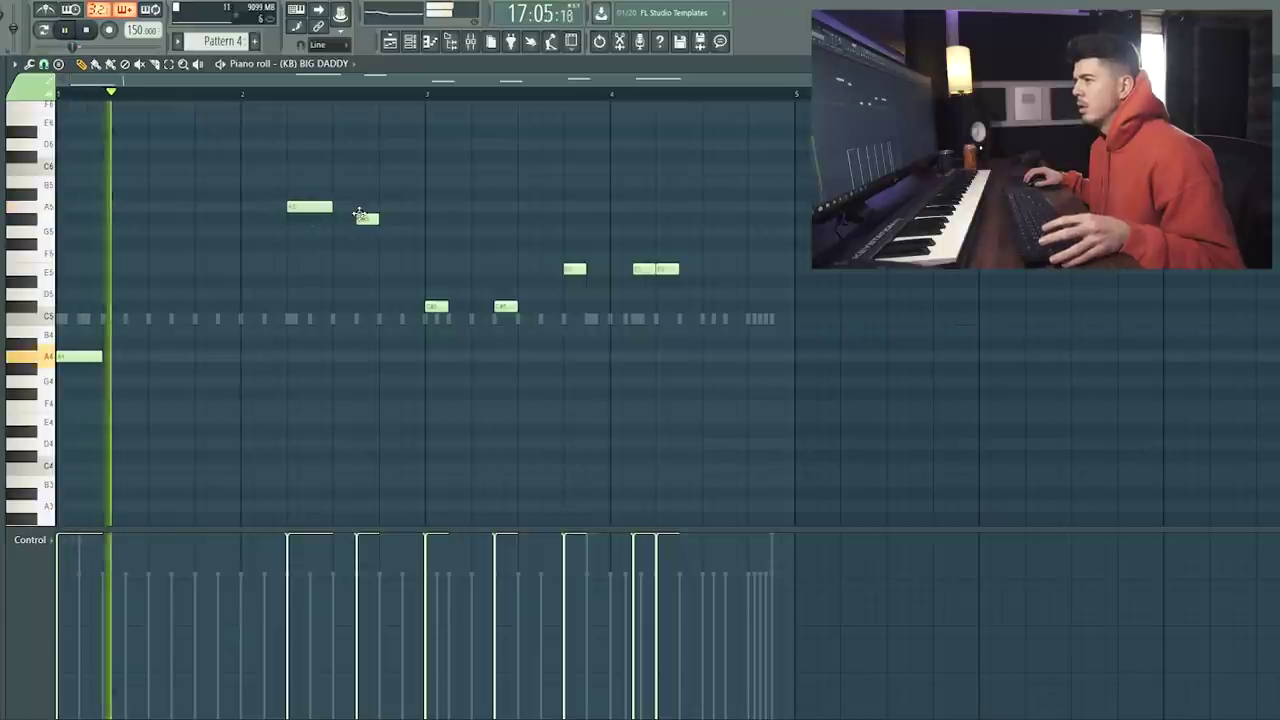
{"action": "right_click", "coordinate": [359, 218]}
{"action": "left_click", "coordinate": [358, 208]}
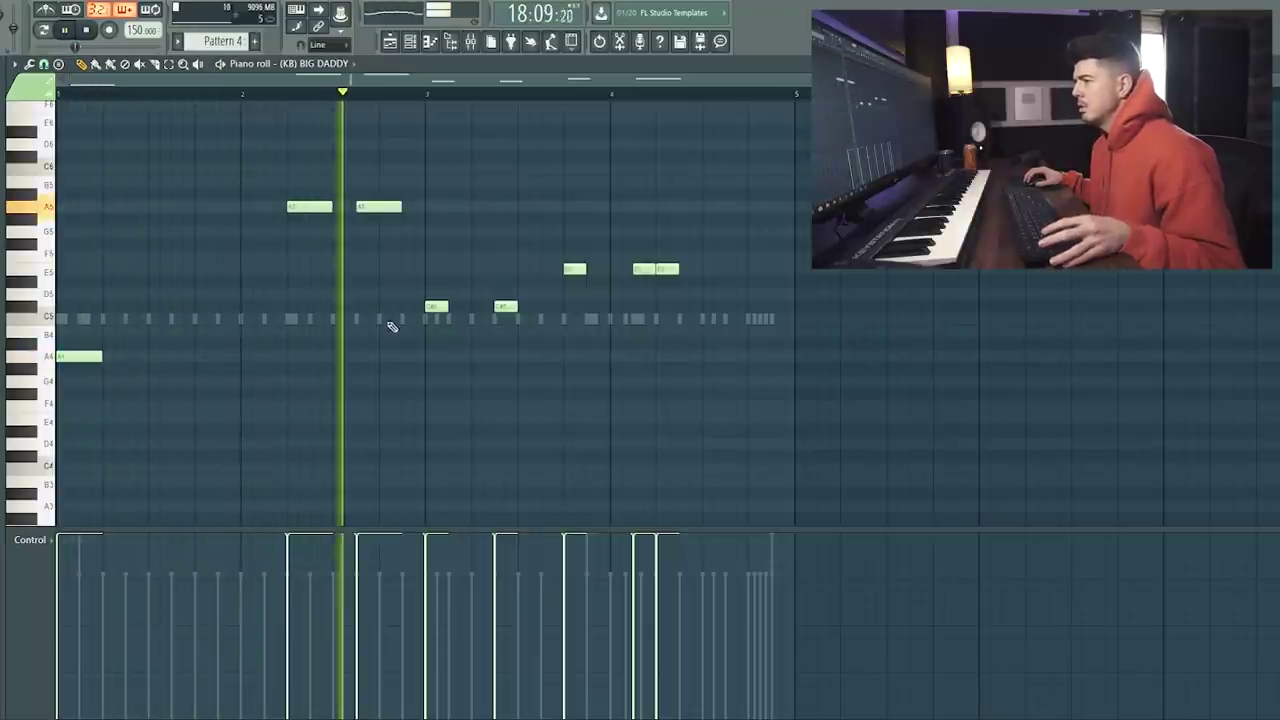
{"action": "key", "text": "space"}
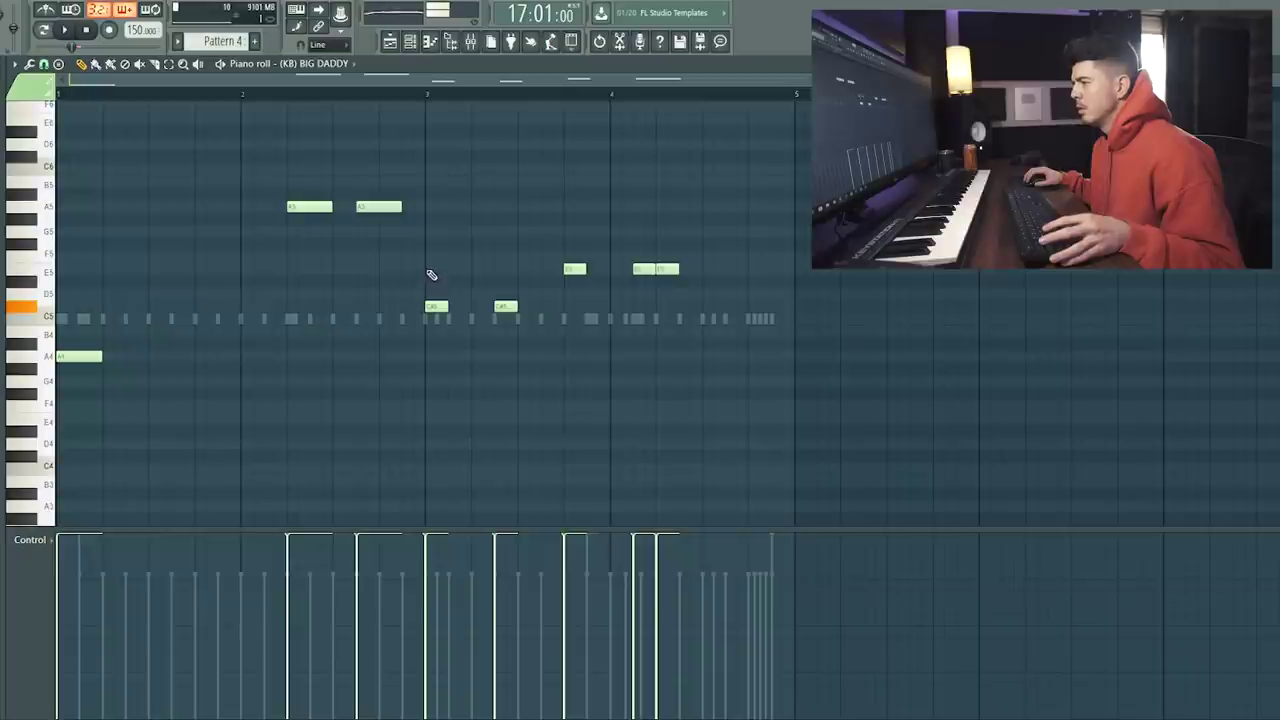
Step: Replace the two C#5 notes in bar 3 with a one-beat E5 note at the start of the bar
{"action": "right_click", "coordinate": [506, 306]}
{"action": "right_click", "coordinate": [437, 306]}
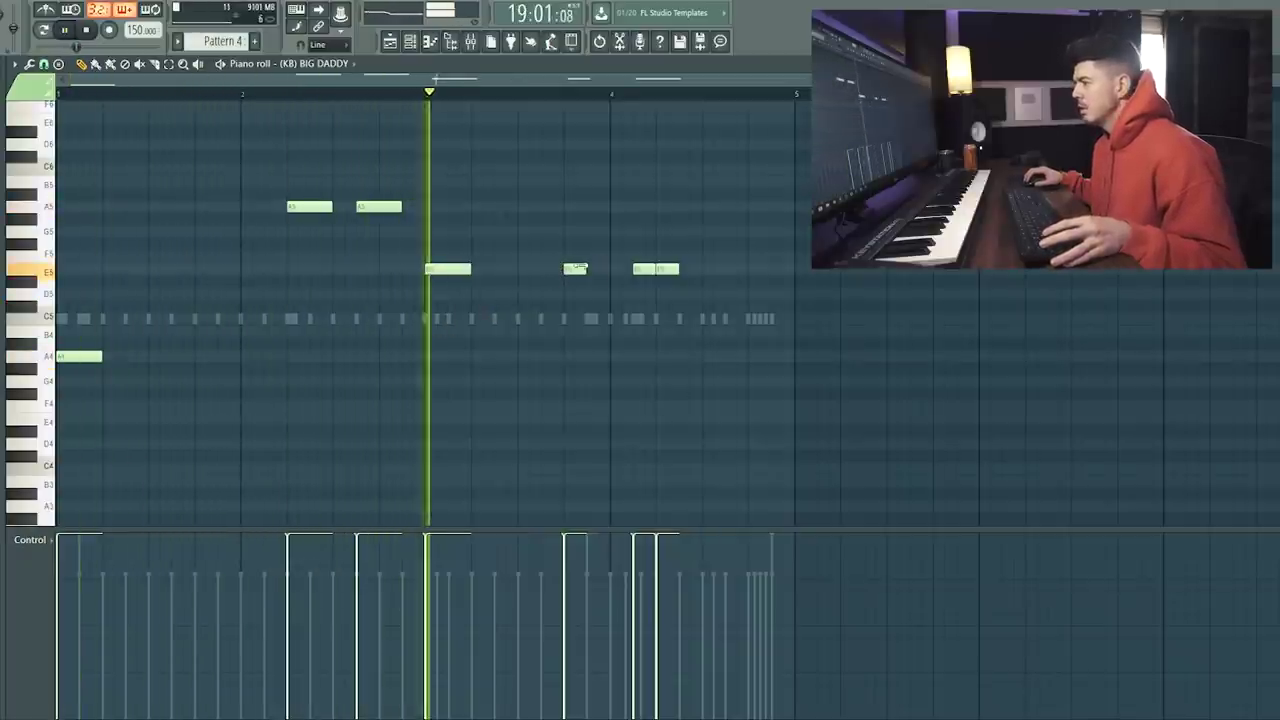
{"action": "key", "text": "space"}
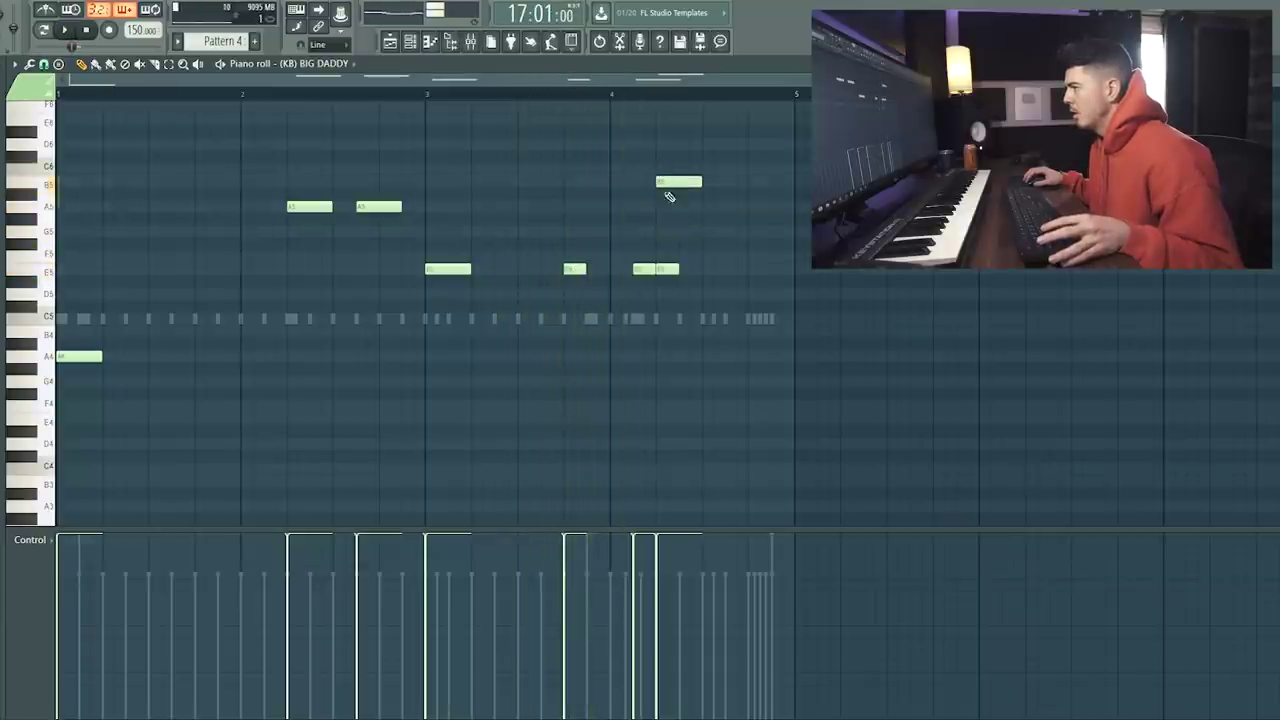
Step: Replace the last E5 note in bar 4 with a one-beat B4 note and add another B4 on the bar's final beat
{"action": "key", "text": "space"}
{"action": "right_click", "coordinate": [667, 269]}
{"action": "left_click_drag", "start_coordinate": [650, 169], "coordinate": [699, 204]}
{"action": "key", "text": "ctrl+Down"}
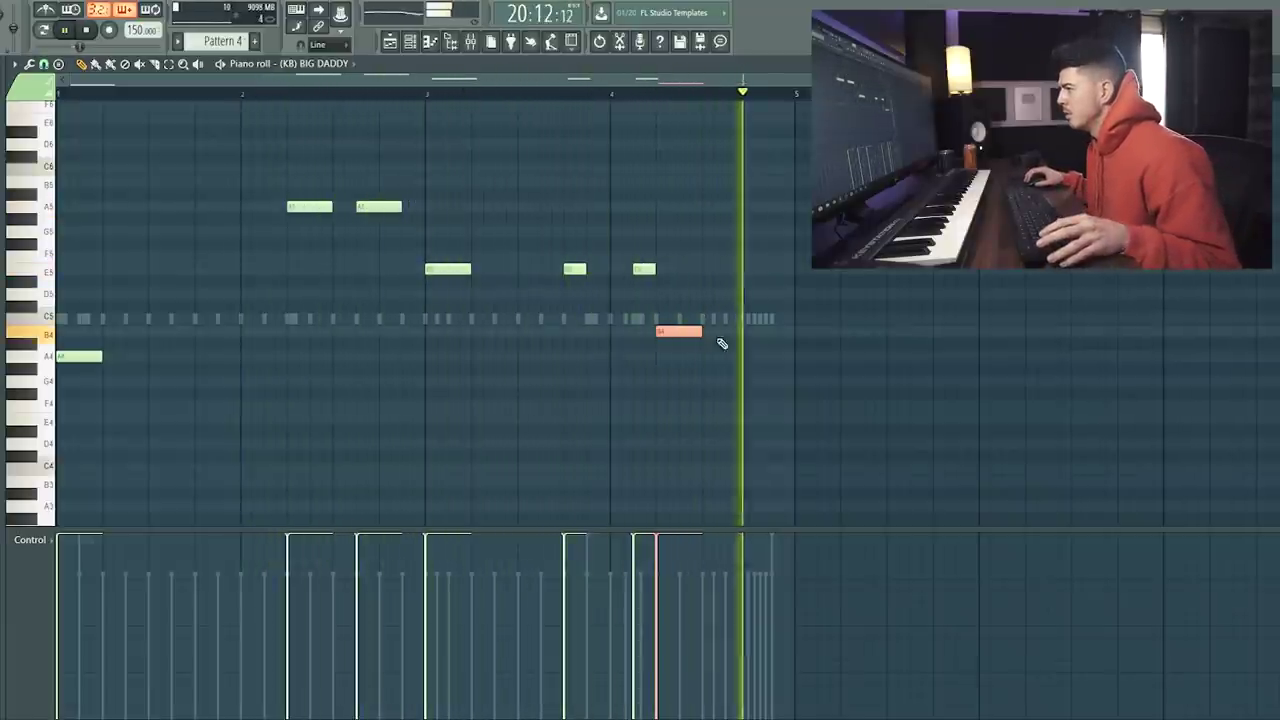
{"action": "left_click", "coordinate": [754, 333]}
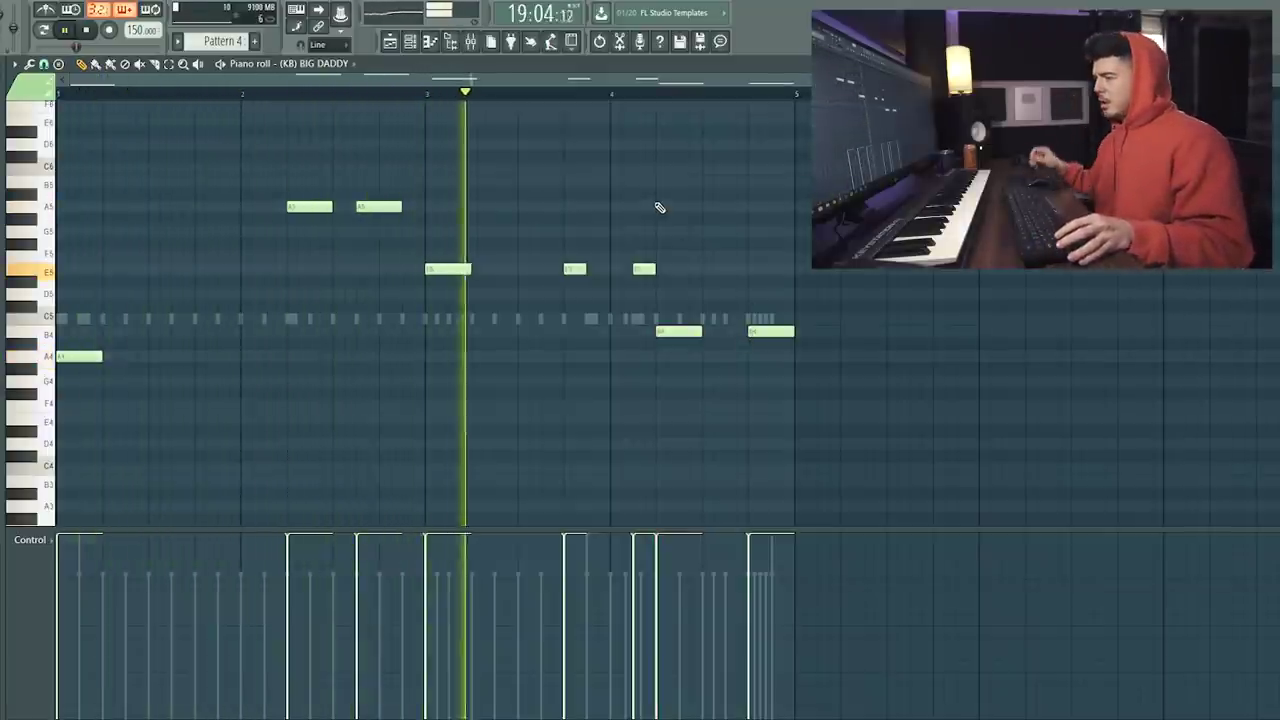
Step: Clear the loop range in the playlist and play the arrangement from bar 13
{"action": "left_click", "coordinate": [403, 42]}
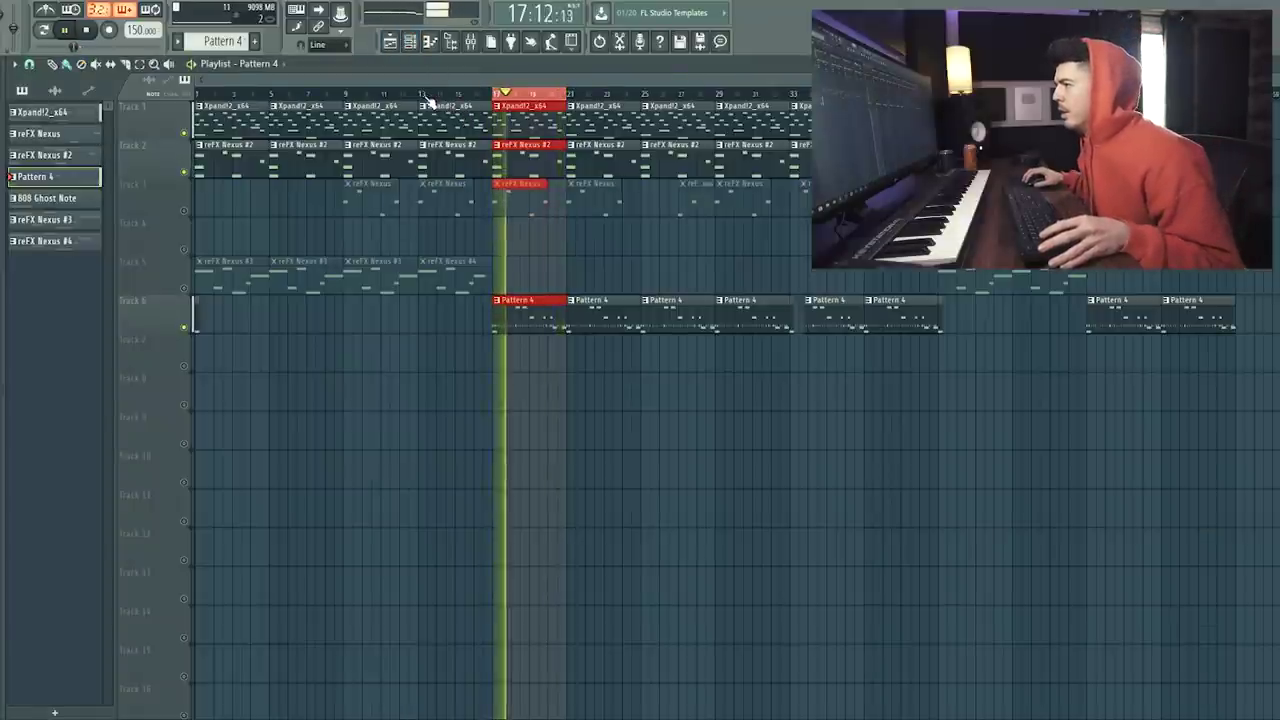
{"action": "left_click", "coordinate": [428, 96]}
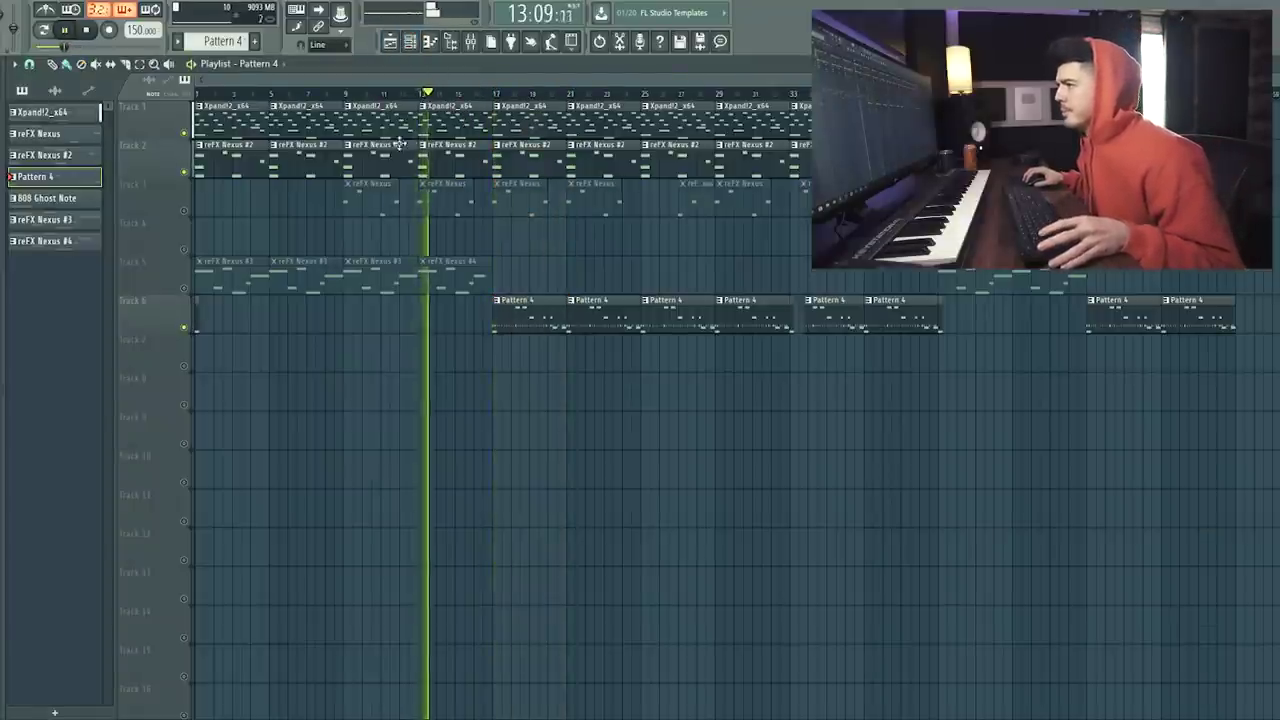
Step: Restart playback from the beginning and delete the reFX Nexus #2 clip at bar 1 on track 2
{"action": "key", "text": "space"}
{"action": "key", "text": "space"}
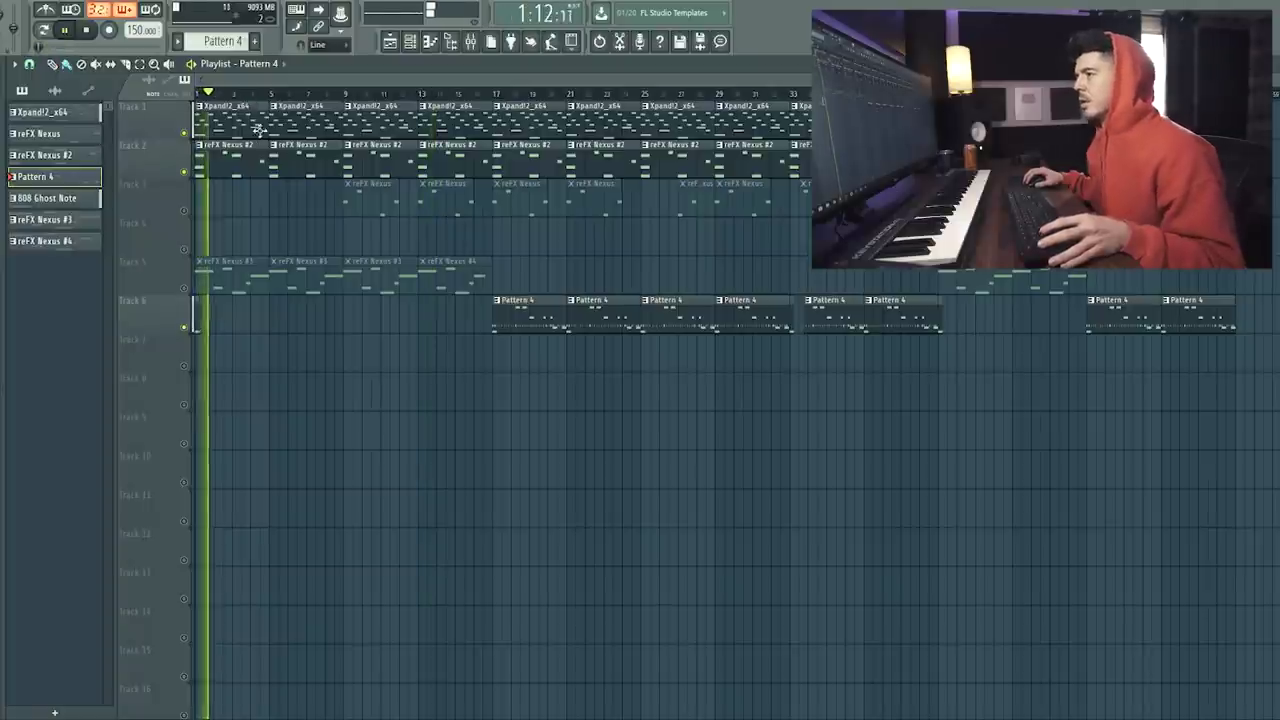
{"action": "right_click", "coordinate": [232, 160]}
{"action": "key", "text": "space"}
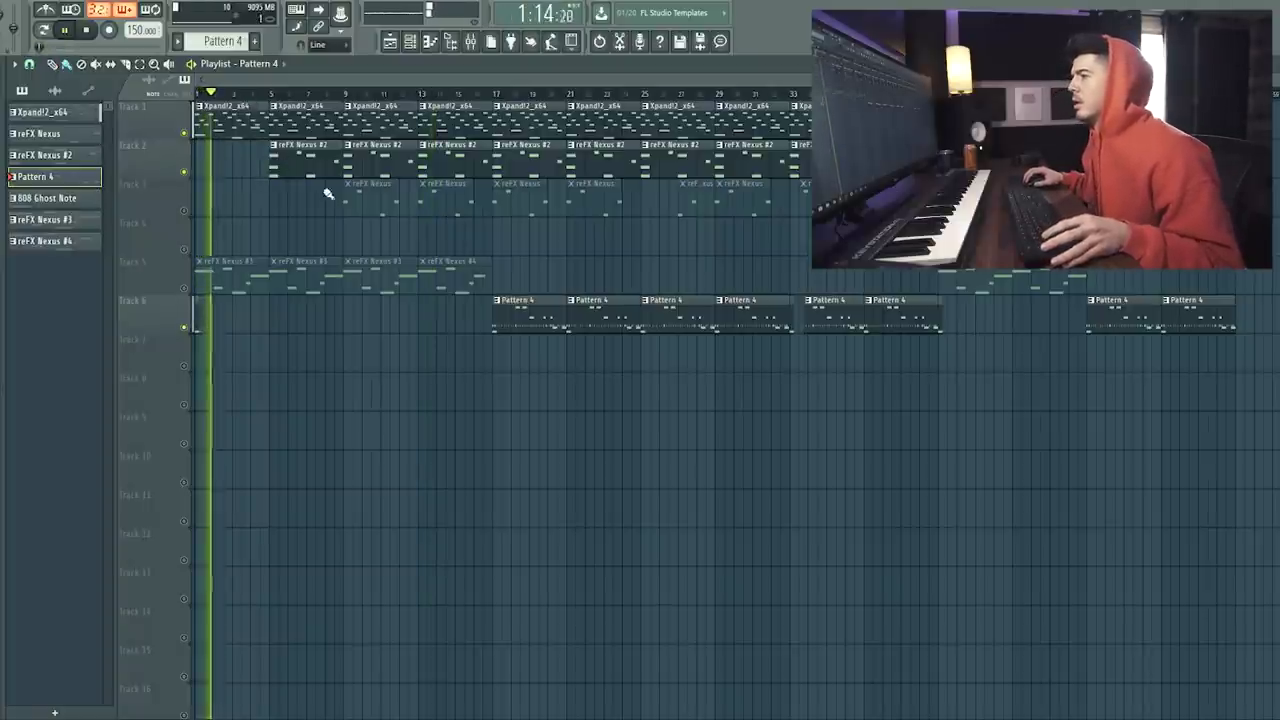
Step: Delete all the muted reFX Nexus clips on tracks 3 and 5
{"action": "right_click", "coordinate": [470, 275]}
{"action": "right_click", "coordinate": [361, 211]}
{"action": "right_click", "coordinate": [1050, 281]}
Step: Move all the Pattern 4 clips on track 6 eight bars earlier so the first one starts at bar 9
{"action": "left_click_drag", "start_coordinate": [1270, 378], "coordinate": [513, 214]}
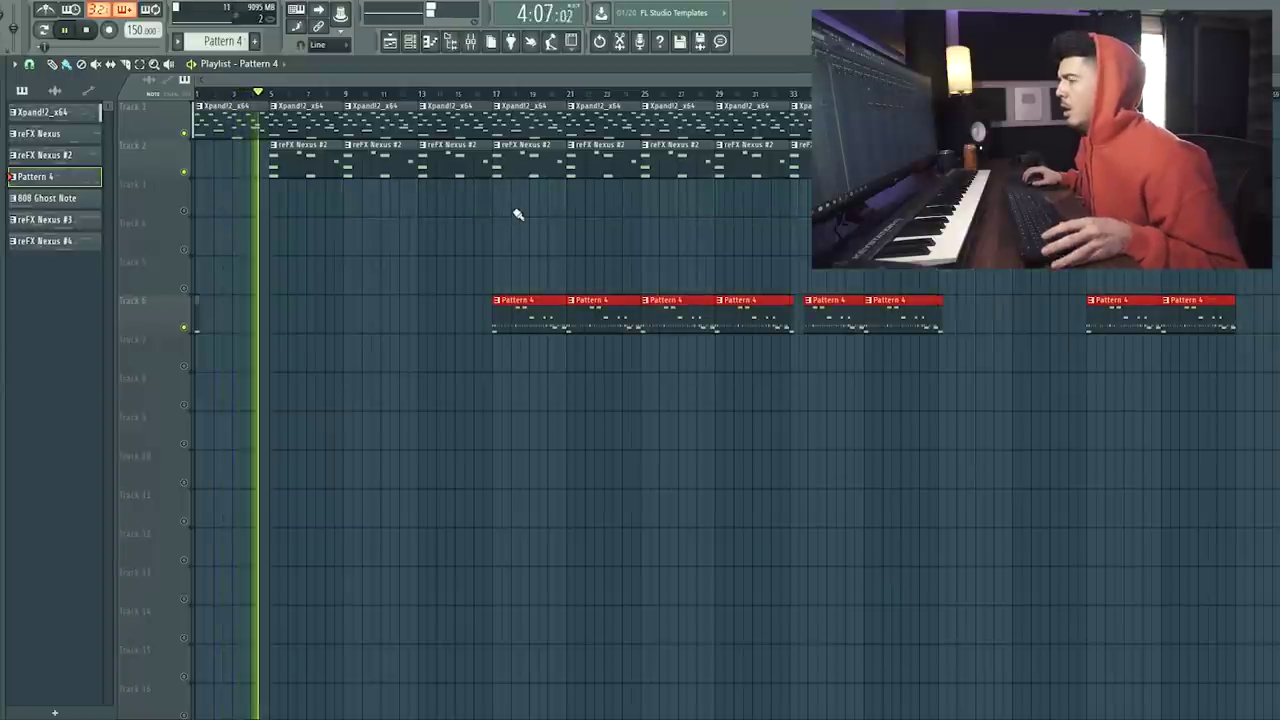
{"action": "right_click", "coordinate": [387, 166]}
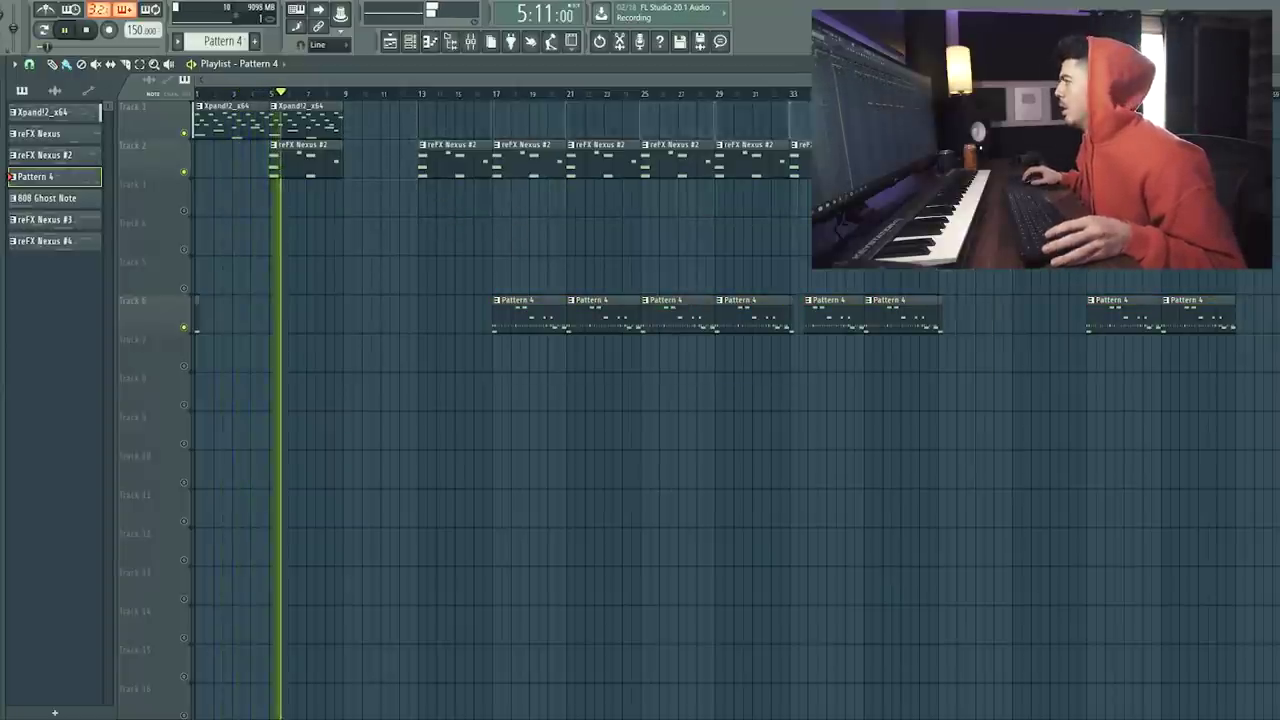
{"action": "key", "text": "ctrl+z"}
{"action": "left_click_drag", "start_coordinate": [1270, 294], "coordinate": [360, 400]}
{"action": "left_click_drag", "start_coordinate": [528, 322], "coordinate": [380, 337]}
{"action": "left_click", "coordinate": [414, 383]}
Step: Delete every Pattern 4 clip after the one at bar 9 and place a Pattern 4 clip at bar 13
{"action": "right_click", "coordinate": [490, 322]}
{"action": "right_click", "coordinate": [530, 318]}
{"action": "right_click", "coordinate": [662, 320]}
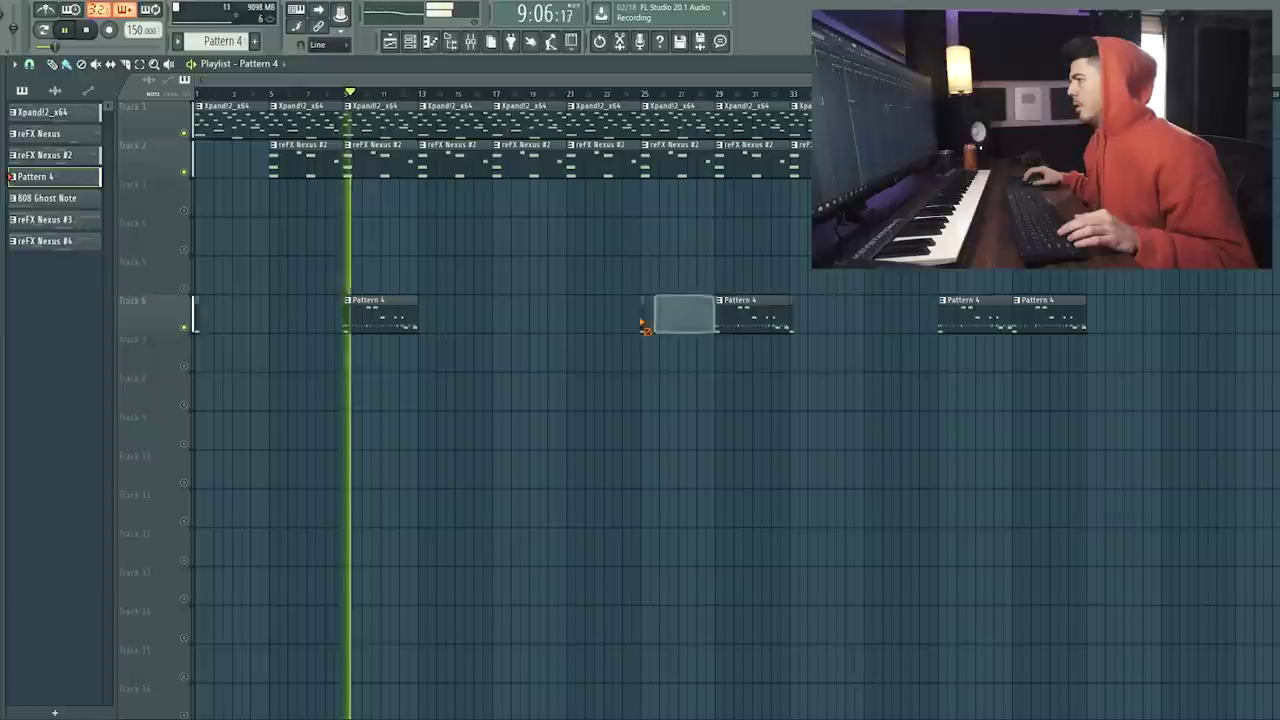
{"action": "left_click", "coordinate": [450, 325]}
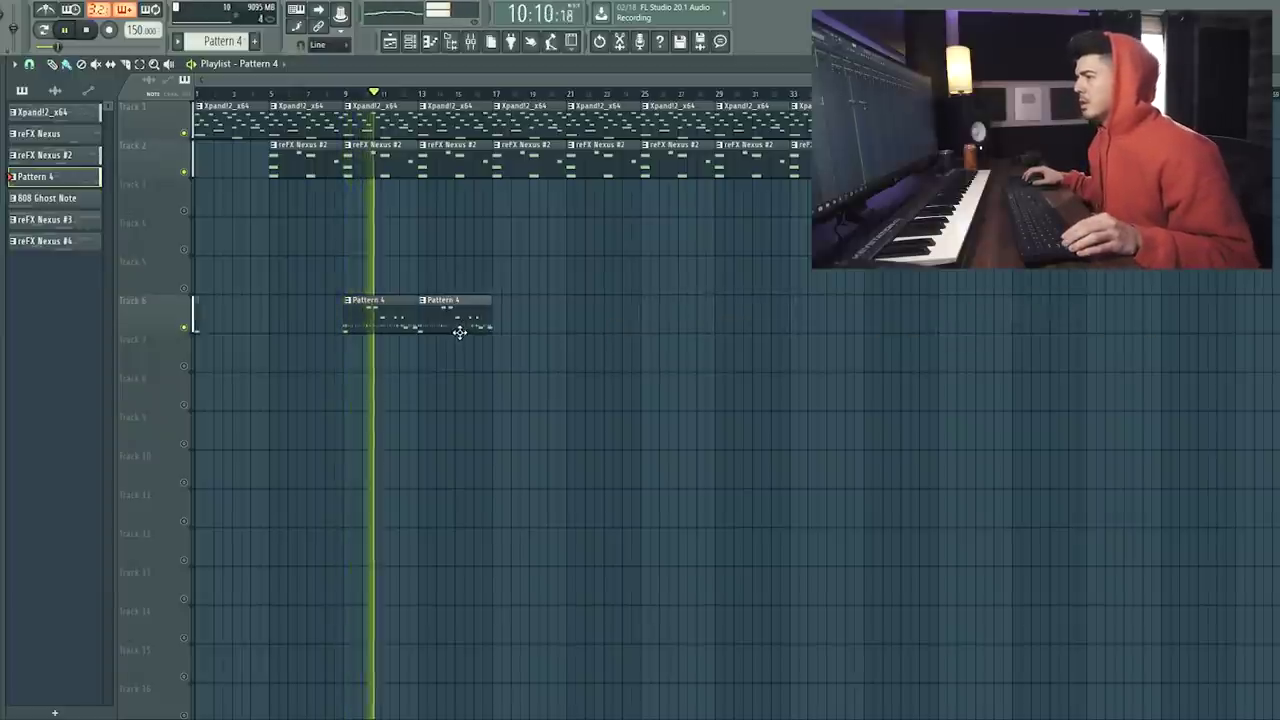